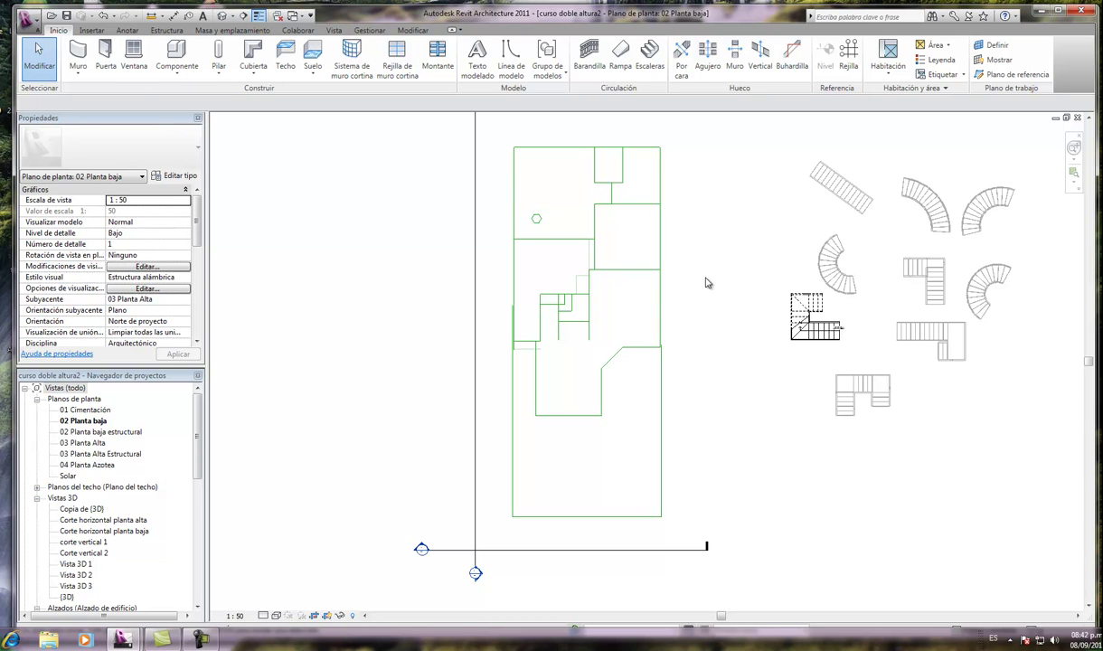
Step: Start the Wall tool and pick the tabique 14 planta baja wall type for new walls
{"action": "scroll", "coordinate": [681, 242], "scroll_direction": "up", "scroll_amount": 3}
{"action": "scroll", "coordinate": [679, 239], "scroll_direction": "down", "scroll_amount": 1}
{"action": "scroll", "coordinate": [677, 267], "scroll_direction": "down", "scroll_amount": 1}
{"action": "scroll", "coordinate": [672, 299], "scroll_direction": "down", "scroll_amount": 1}
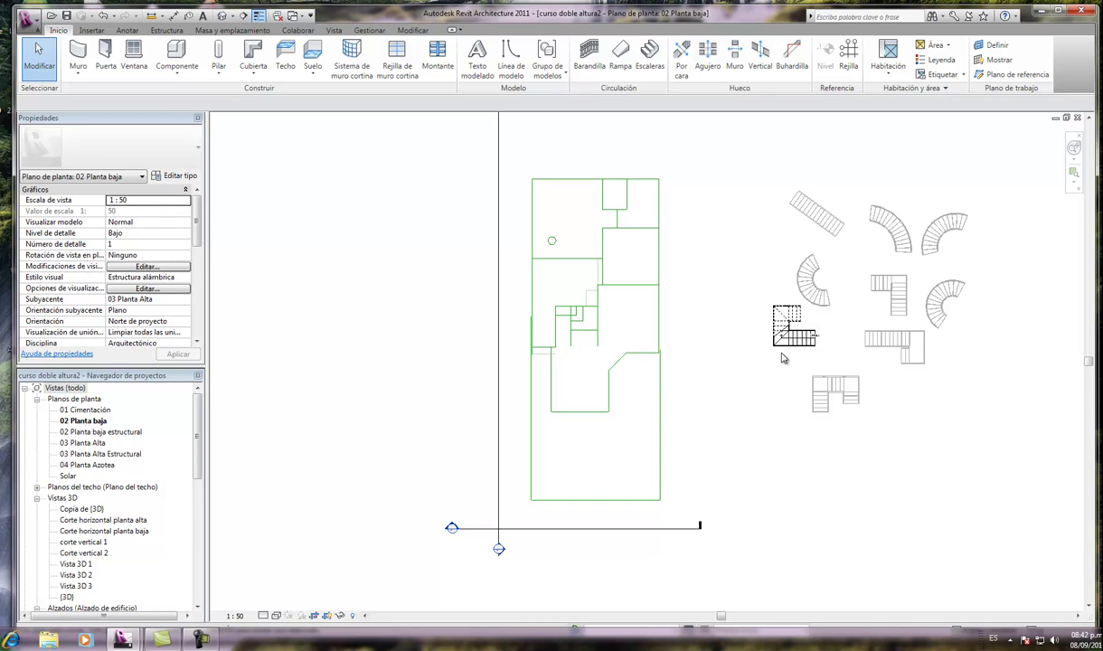
{"action": "left_click", "coordinate": [78, 53]}
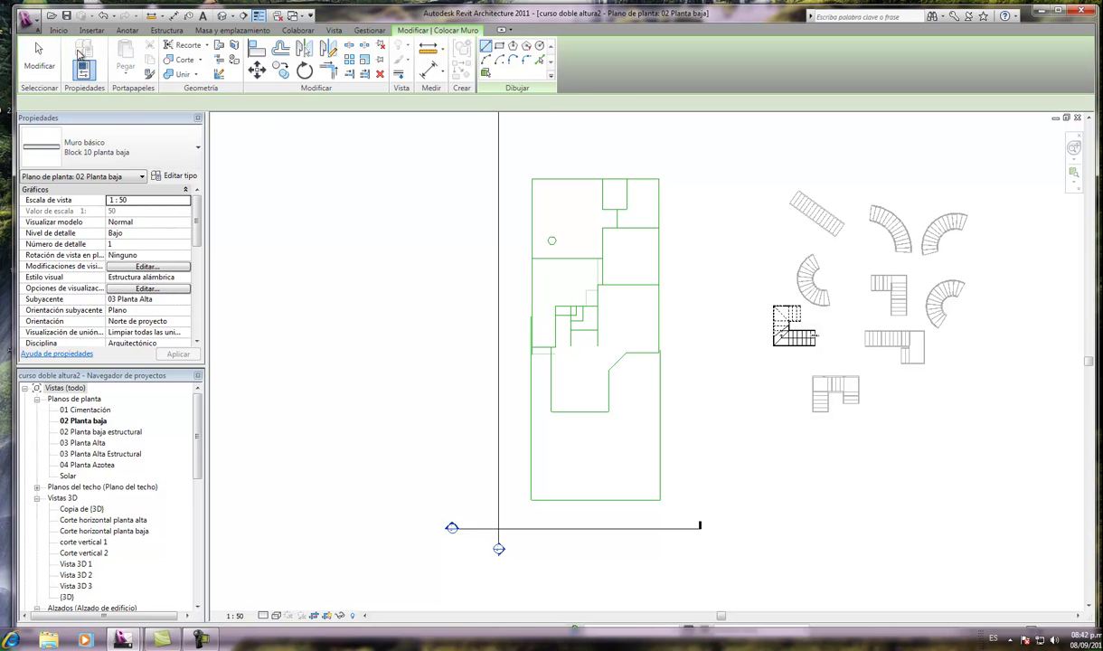
{"action": "left_click", "coordinate": [198, 150]}
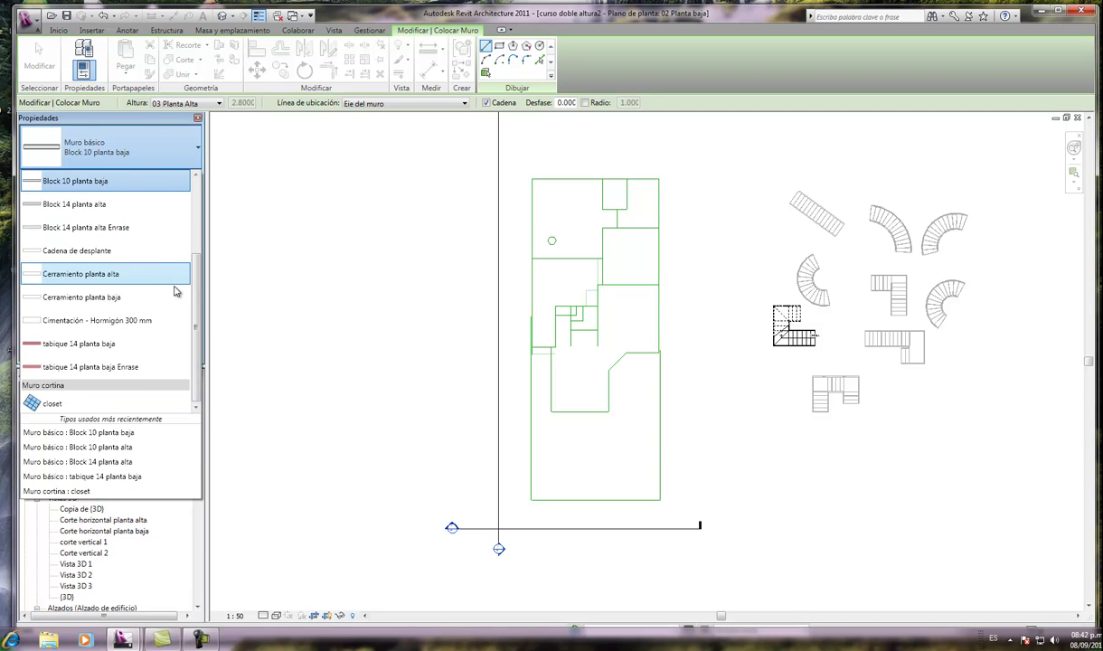
{"action": "left_click", "coordinate": [107, 345]}
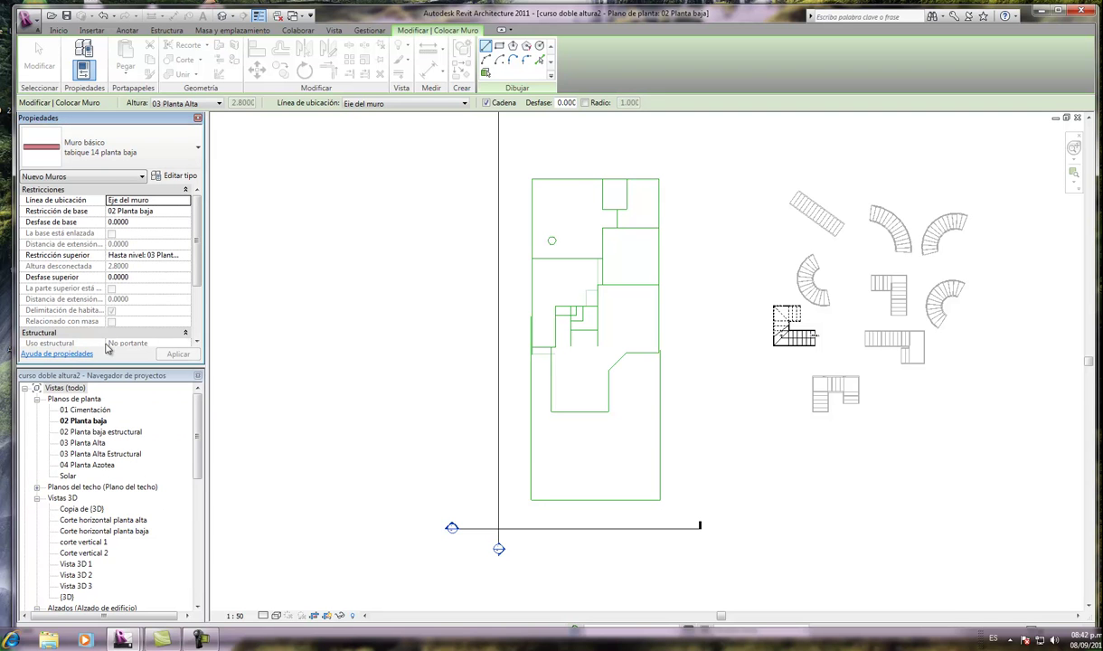
{"action": "scroll", "coordinate": [601, 178], "scroll_direction": "up", "scroll_amount": 3}
Step: Draw tabique walls along the top outline, down the right side and 2.00 to the left
{"action": "scroll", "coordinate": [605, 180], "scroll_direction": "up", "scroll_amount": 1}
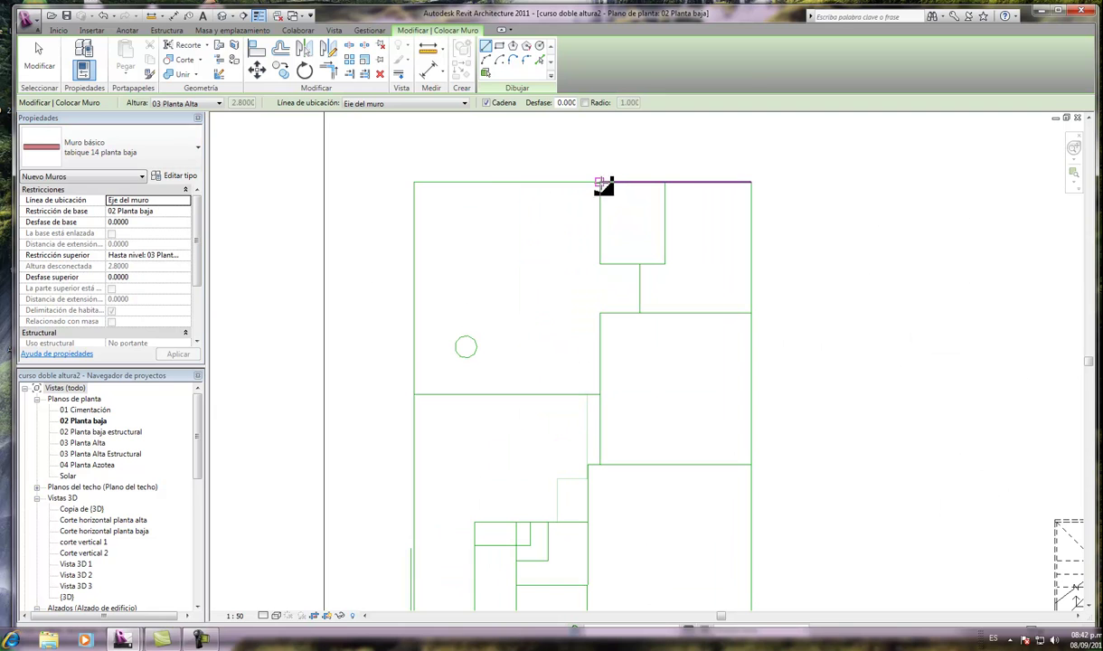
{"action": "left_click", "coordinate": [601, 183]}
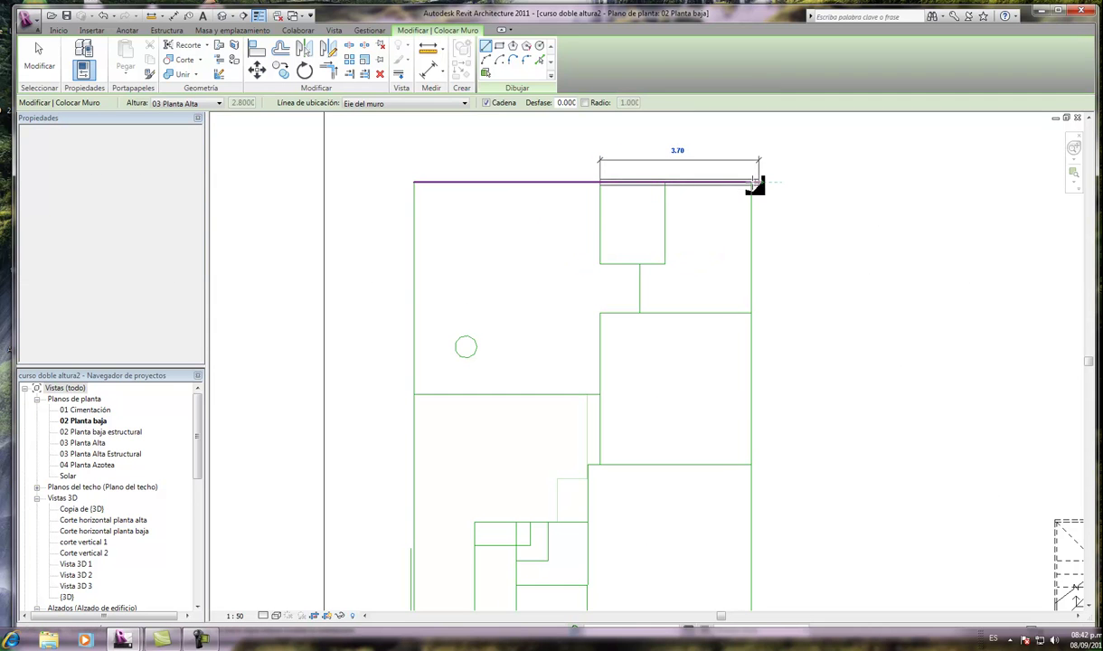
{"action": "left_click", "coordinate": [751, 184]}
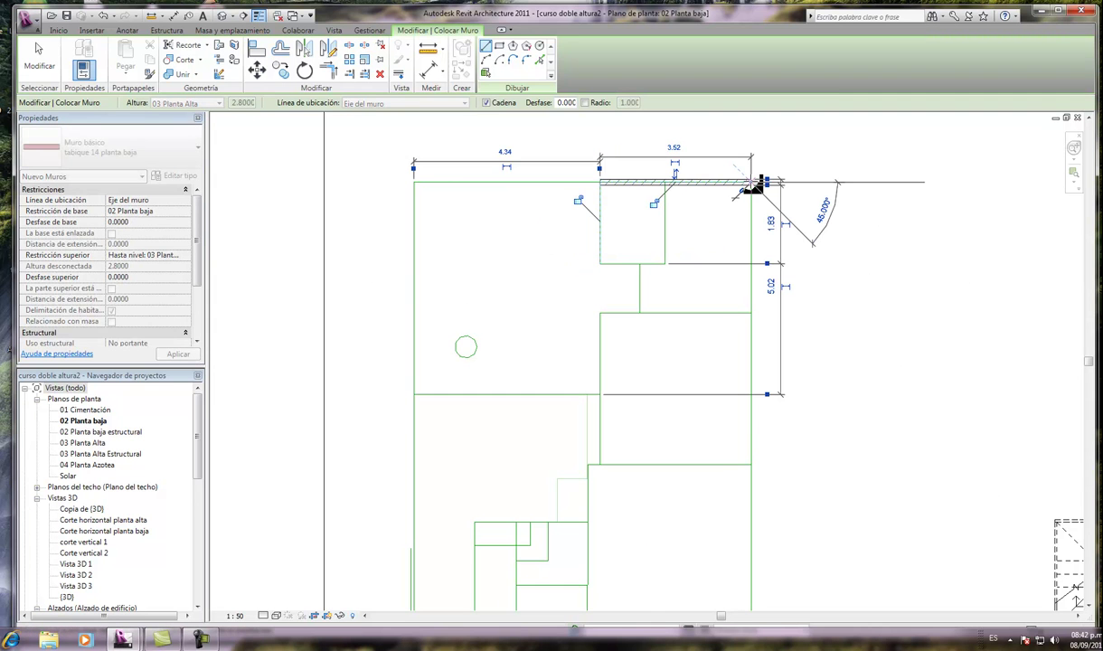
{"action": "scroll", "coordinate": [751, 183], "scroll_direction": "down", "scroll_amount": 1}
{"action": "scroll", "coordinate": [751, 184], "scroll_direction": "down", "scroll_amount": 1}
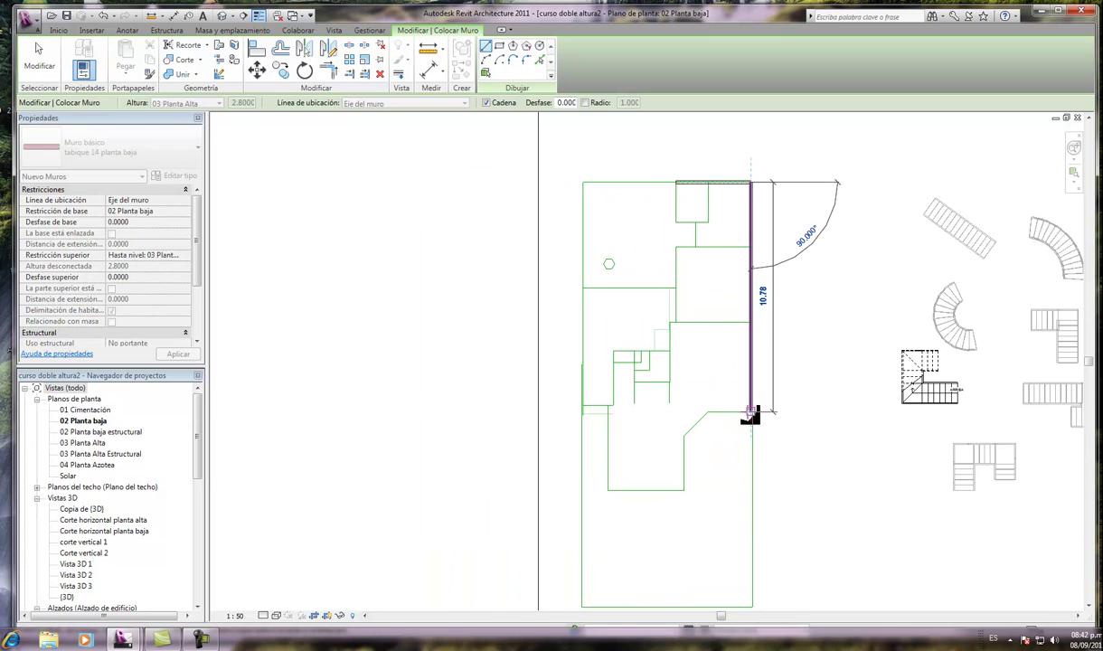
{"action": "scroll", "coordinate": [751, 414], "scroll_direction": "up", "scroll_amount": 2}
{"action": "scroll", "coordinate": [753, 413], "scroll_direction": "up", "scroll_amount": 2}
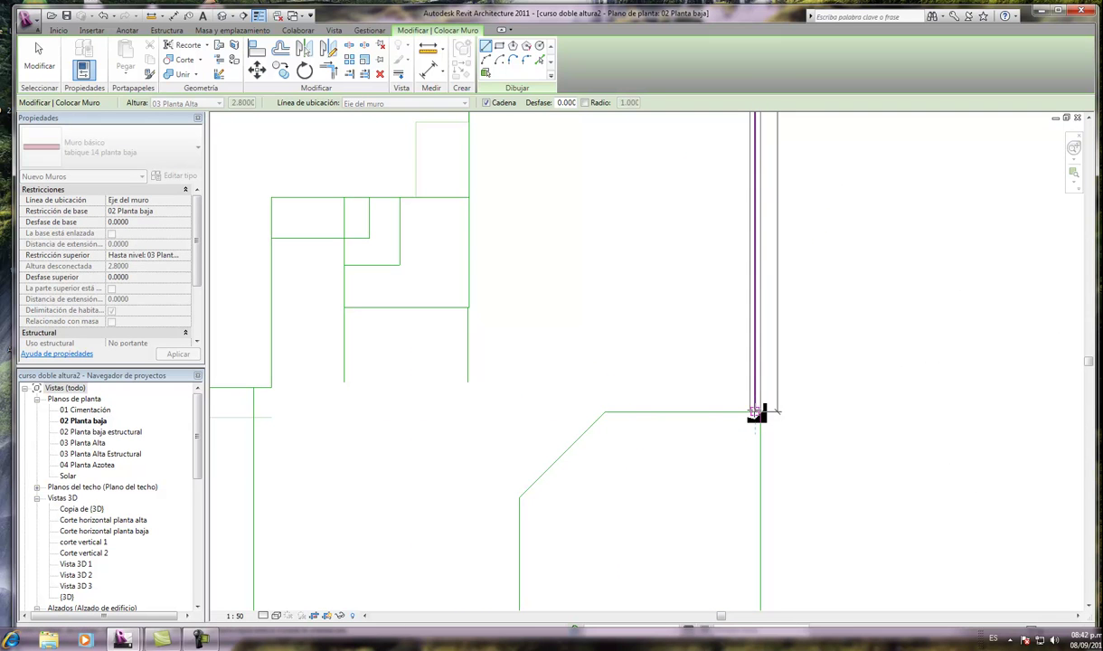
{"action": "scroll", "coordinate": [755, 414], "scroll_direction": "up", "scroll_amount": 1}
{"action": "left_click", "coordinate": [755, 415]}
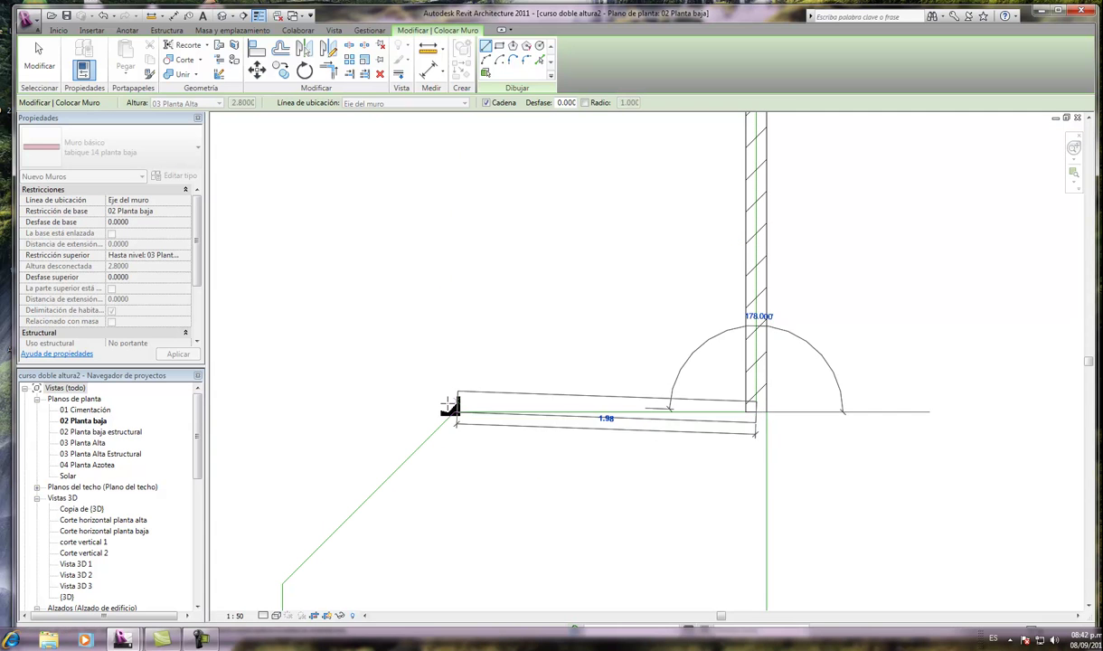
{"action": "left_click", "coordinate": [455, 414]}
Step: Continue with a 135° angled wall, the lower outline and the left side, then end the chain
{"action": "scroll", "coordinate": [499, 344], "scroll_direction": "down", "scroll_amount": 2}
{"action": "scroll", "coordinate": [520, 339], "scroll_direction": "down", "scroll_amount": 2}
{"action": "scroll", "coordinate": [472, 398], "scroll_direction": "up", "scroll_amount": 2}
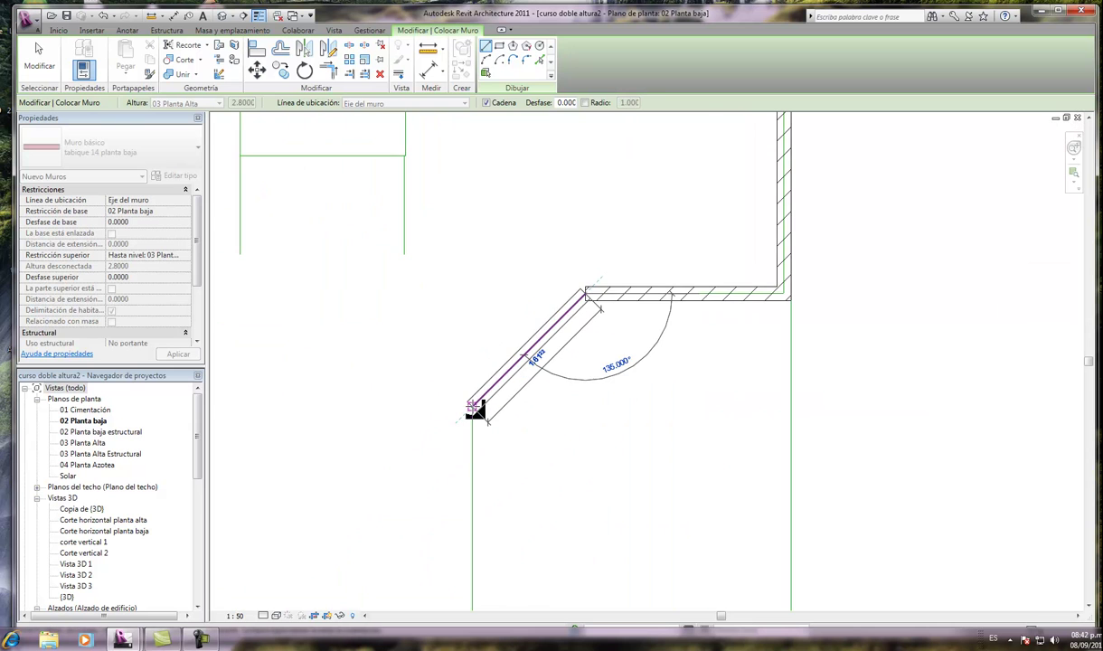
{"action": "left_click", "coordinate": [475, 407]}
{"action": "scroll", "coordinate": [502, 280], "scroll_direction": "down", "scroll_amount": 2}
{"action": "scroll", "coordinate": [488, 424], "scroll_direction": "down", "scroll_amount": 2}
{"action": "scroll", "coordinate": [488, 434], "scroll_direction": "up", "scroll_amount": 2}
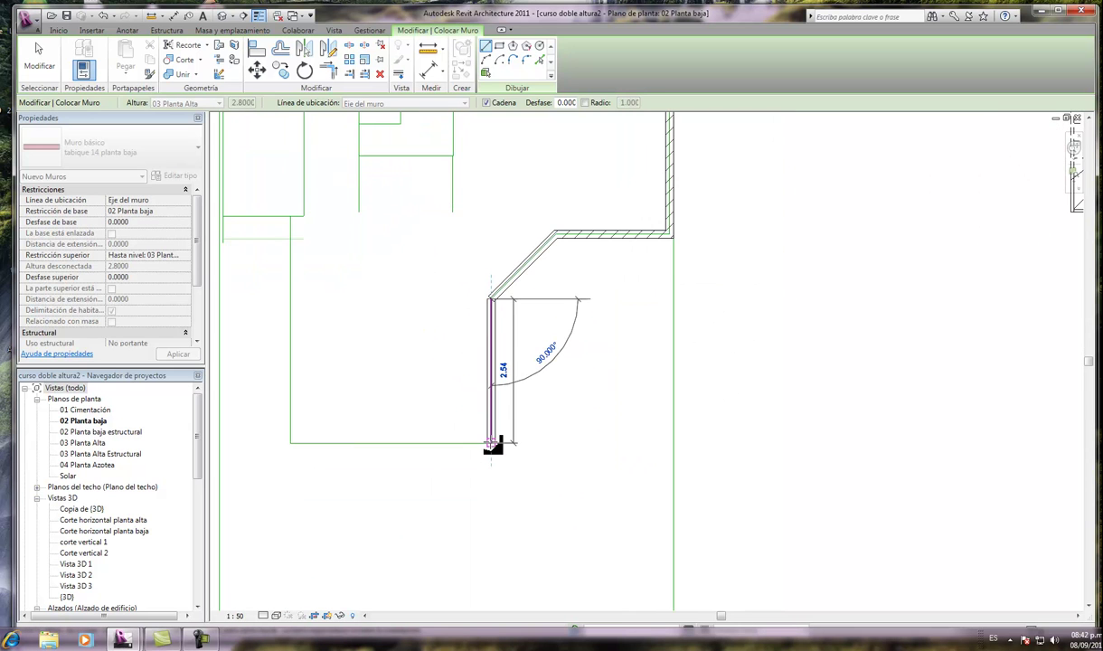
{"action": "scroll", "coordinate": [492, 448], "scroll_direction": "down", "scroll_amount": 2}
{"action": "left_click", "coordinate": [493, 445]}
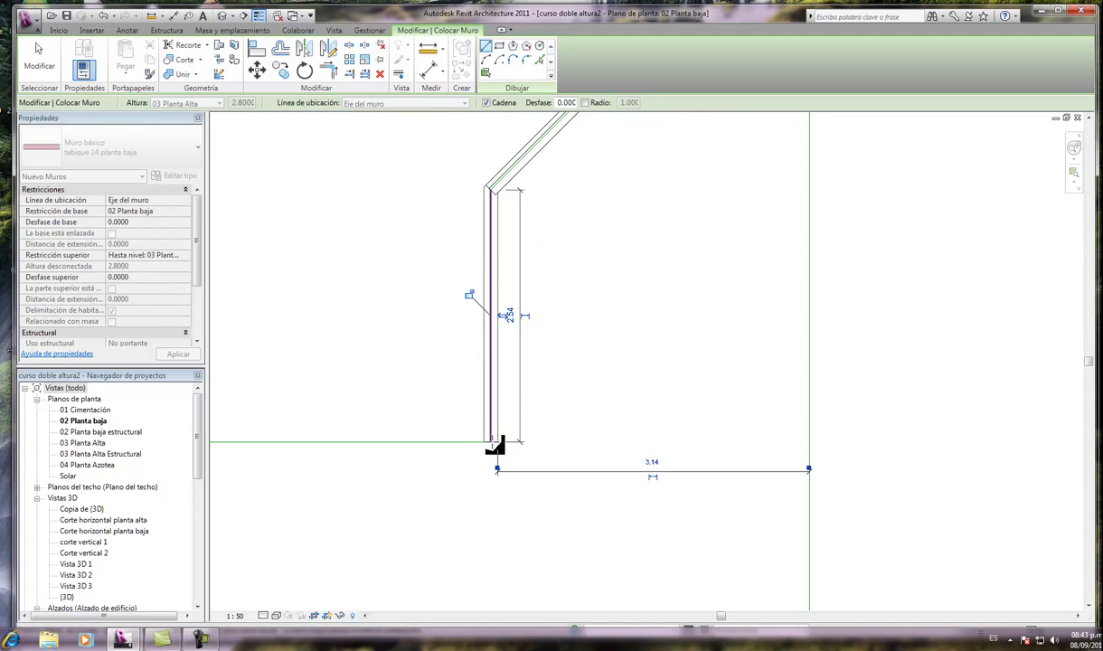
{"action": "scroll", "coordinate": [527, 449], "scroll_direction": "up", "scroll_amount": 2}
{"action": "left_click", "coordinate": [339, 444]}
{"action": "scroll", "coordinate": [344, 444], "scroll_direction": "down", "scroll_amount": 1}
{"action": "scroll", "coordinate": [339, 323], "scroll_direction": "up", "scroll_amount": 2}
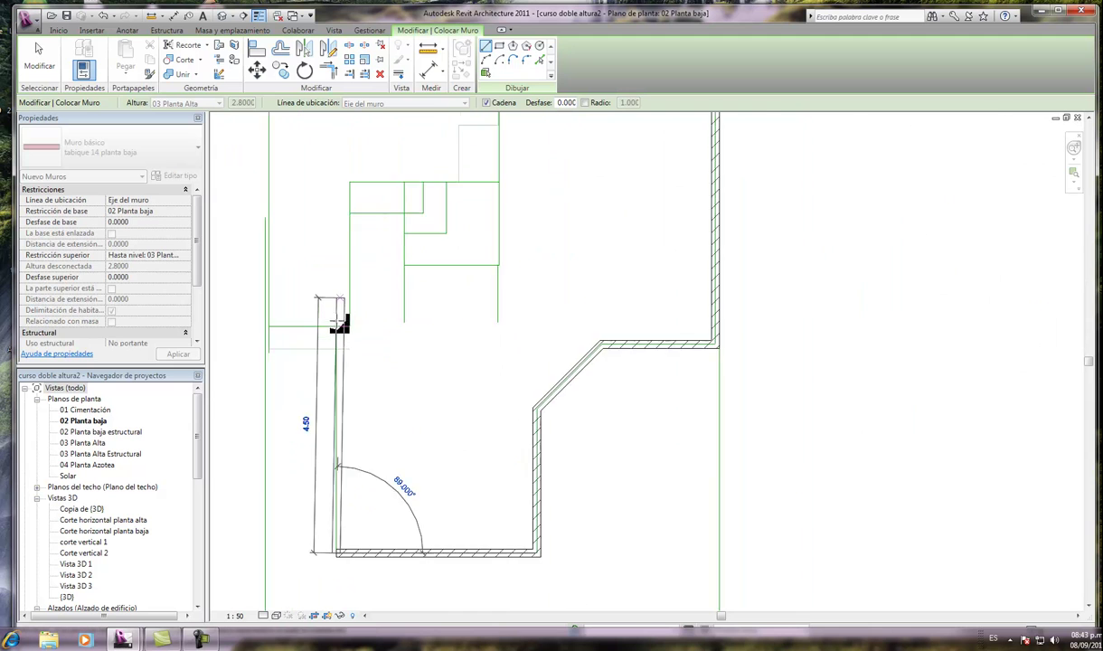
{"action": "scroll", "coordinate": [339, 325], "scroll_direction": "up", "scroll_amount": 1}
{"action": "left_click", "coordinate": [335, 331]}
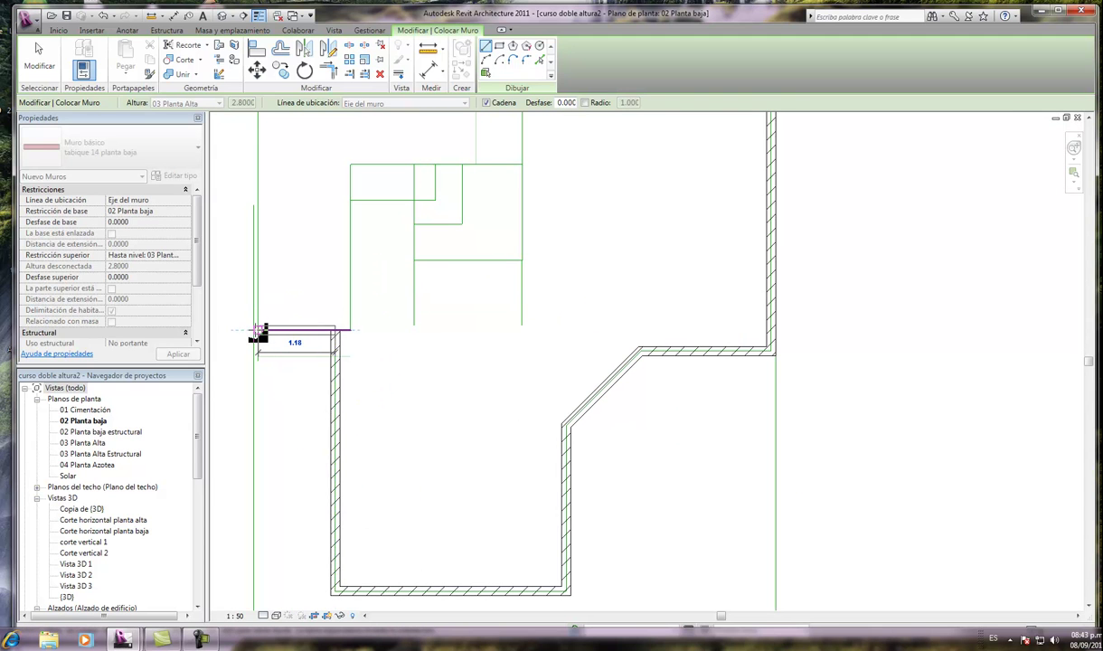
{"action": "key", "text": "Escape"}
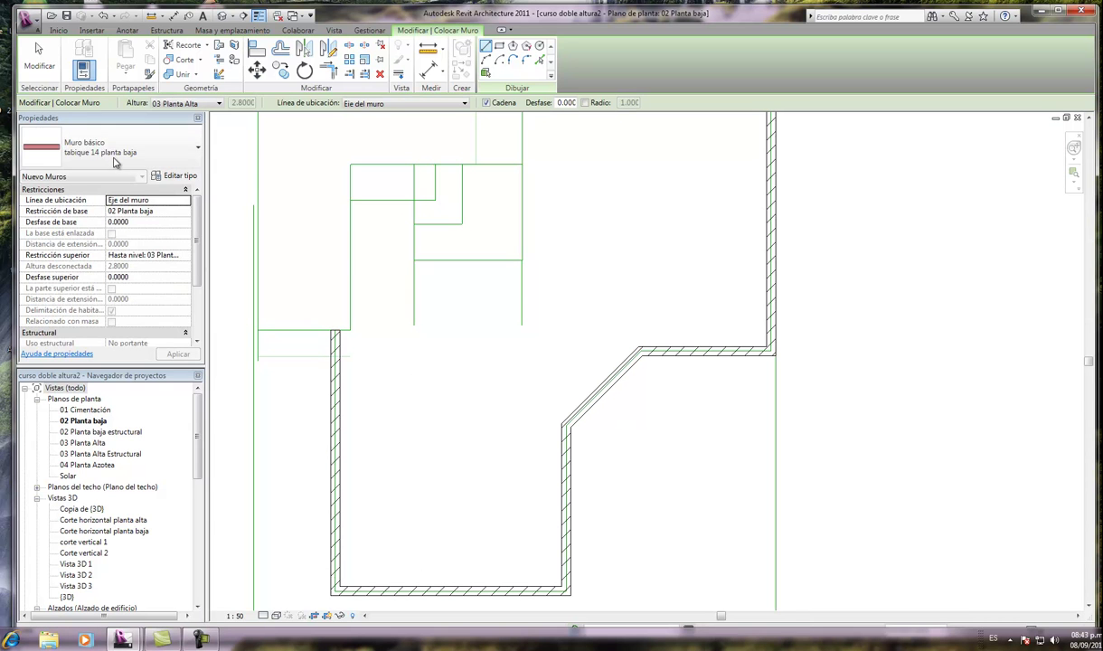
Step: Add a 1.41 horizontal tabique wall and a 2.54 vertical wall on the room's left side
{"action": "left_click", "coordinate": [142, 178]}
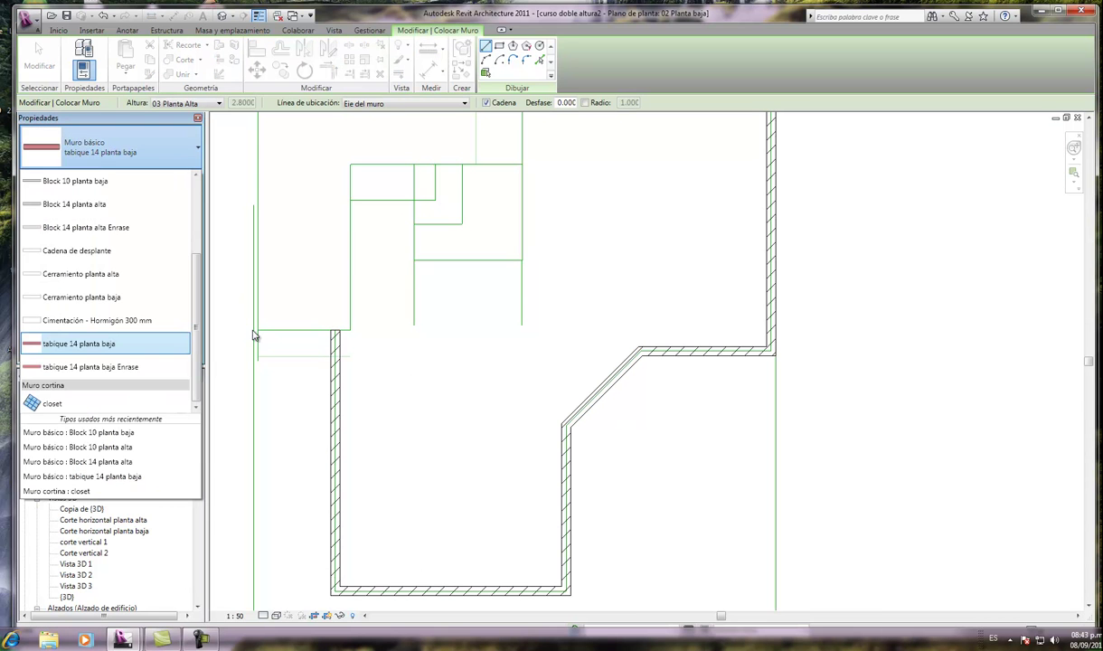
{"action": "left_click", "coordinate": [142, 151]}
{"action": "scroll", "coordinate": [261, 335], "scroll_direction": "up", "scroll_amount": 2}
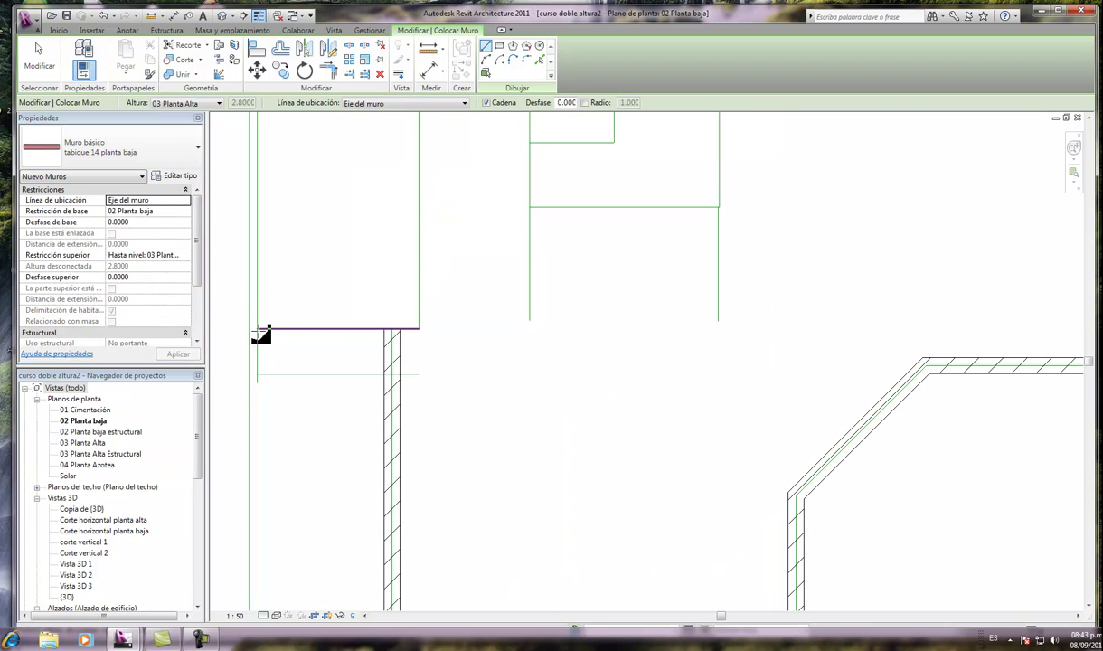
{"action": "left_click", "coordinate": [258, 328]}
{"action": "left_click", "coordinate": [419, 328]}
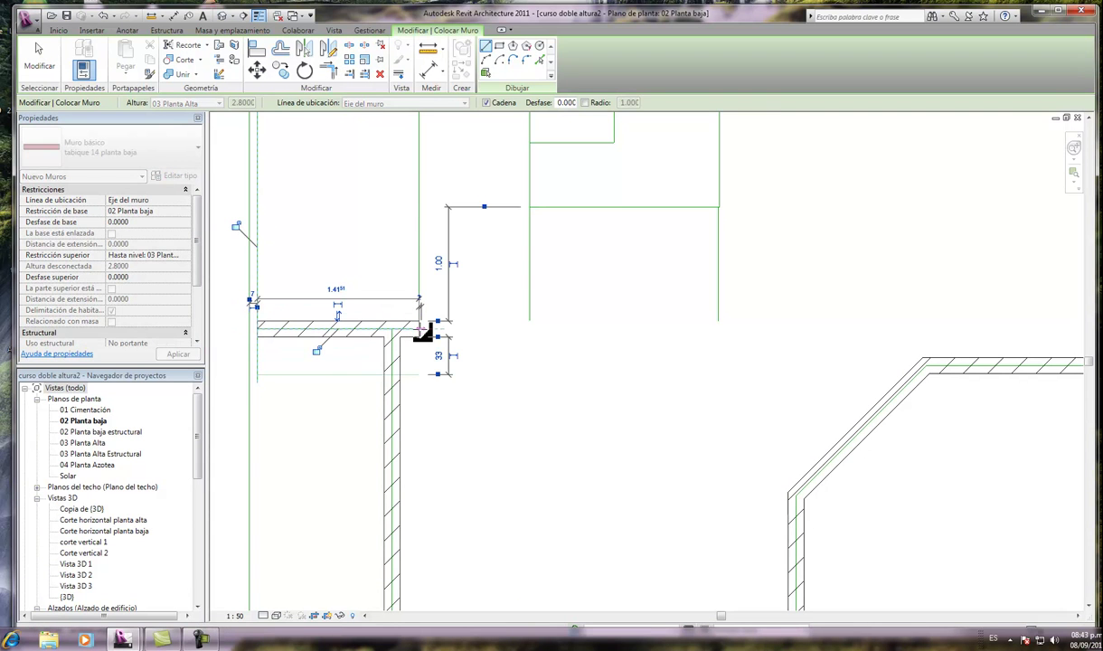
{"action": "scroll", "coordinate": [422, 332], "scroll_direction": "down", "scroll_amount": 2}
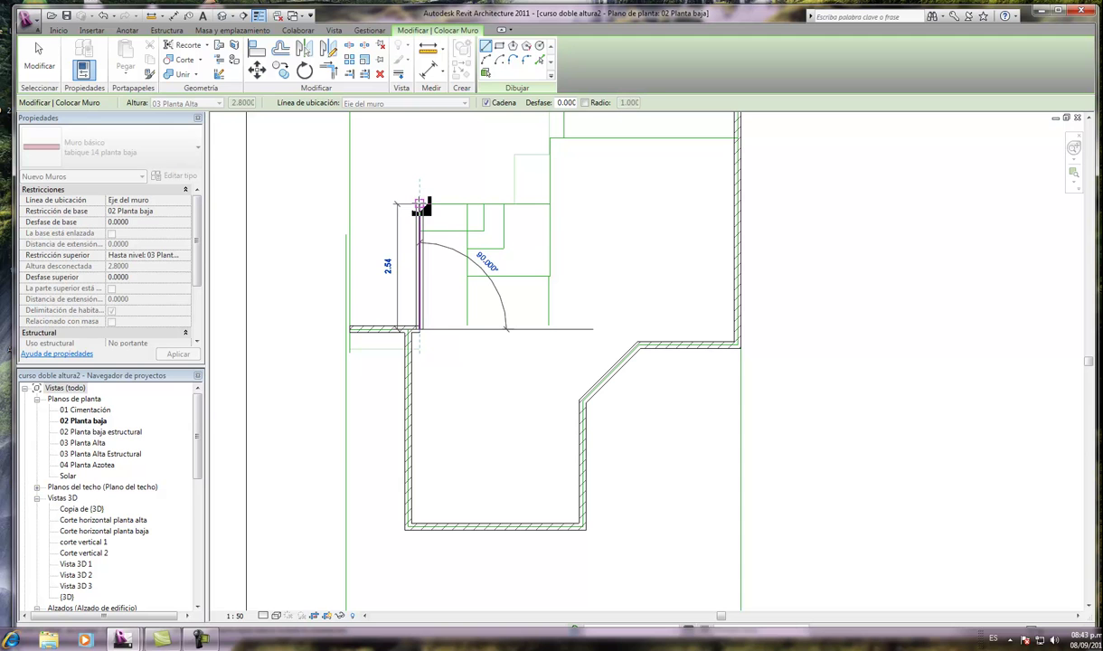
{"action": "left_click", "coordinate": [421, 206]}
{"action": "scroll", "coordinate": [488, 208], "scroll_direction": "up", "scroll_amount": 2}
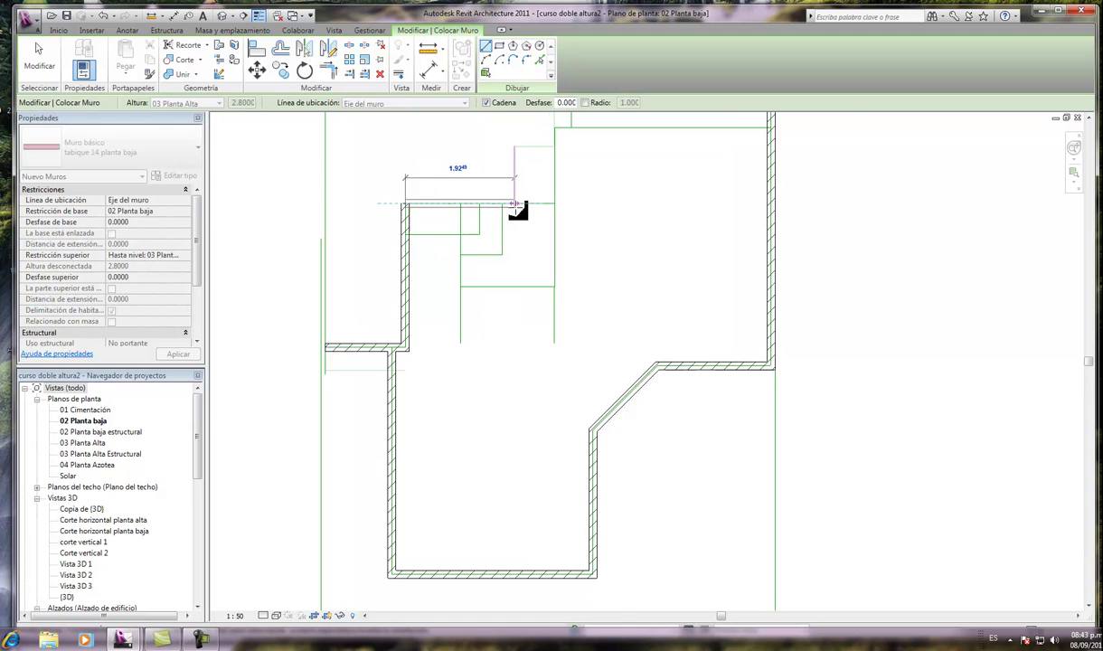
{"action": "key", "text": "Escape"}
Step: Draw a small rectangular tabique enclosure near the top of the plan
{"action": "left_click", "coordinate": [195, 147]}
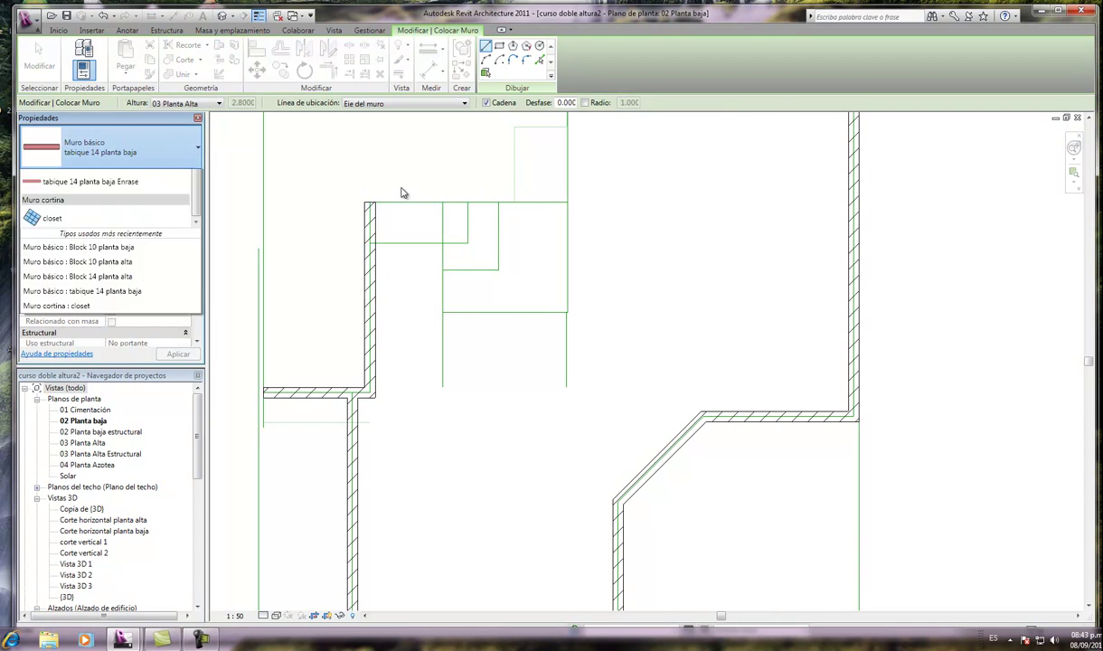
{"action": "left_click", "coordinate": [439, 210]}
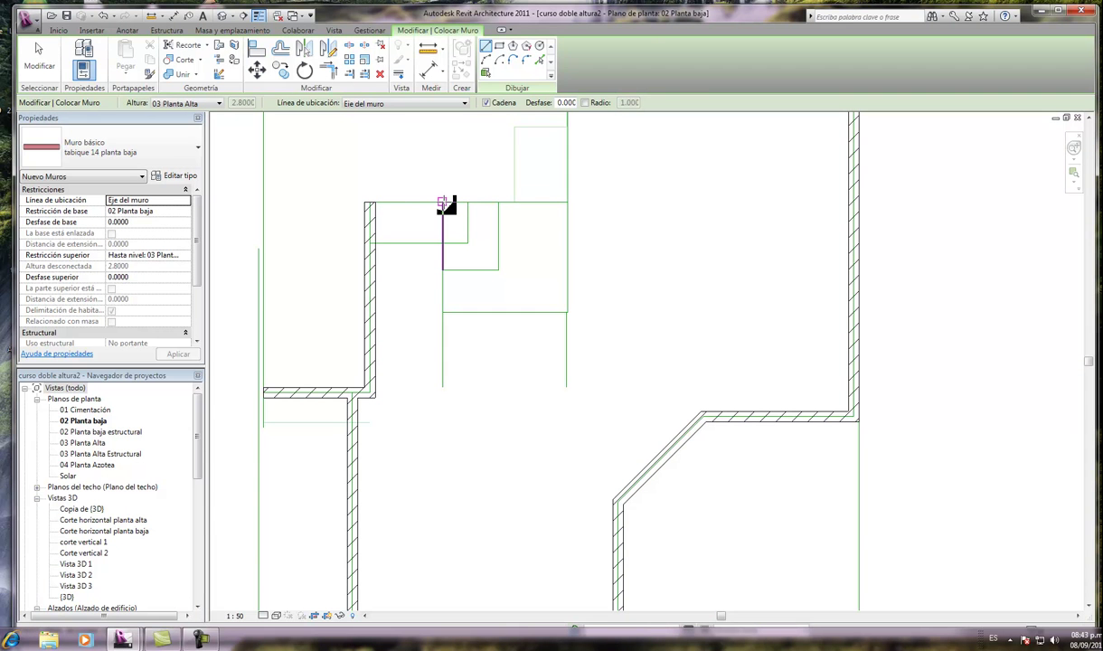
{"action": "left_click", "coordinate": [443, 203]}
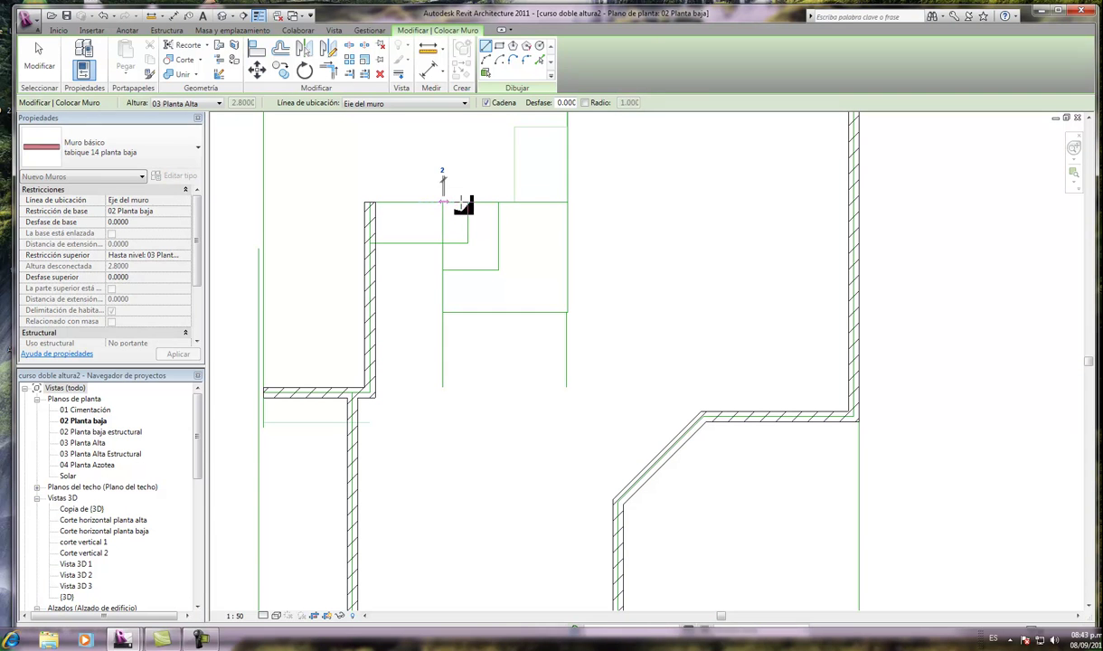
{"action": "left_click", "coordinate": [568, 203]}
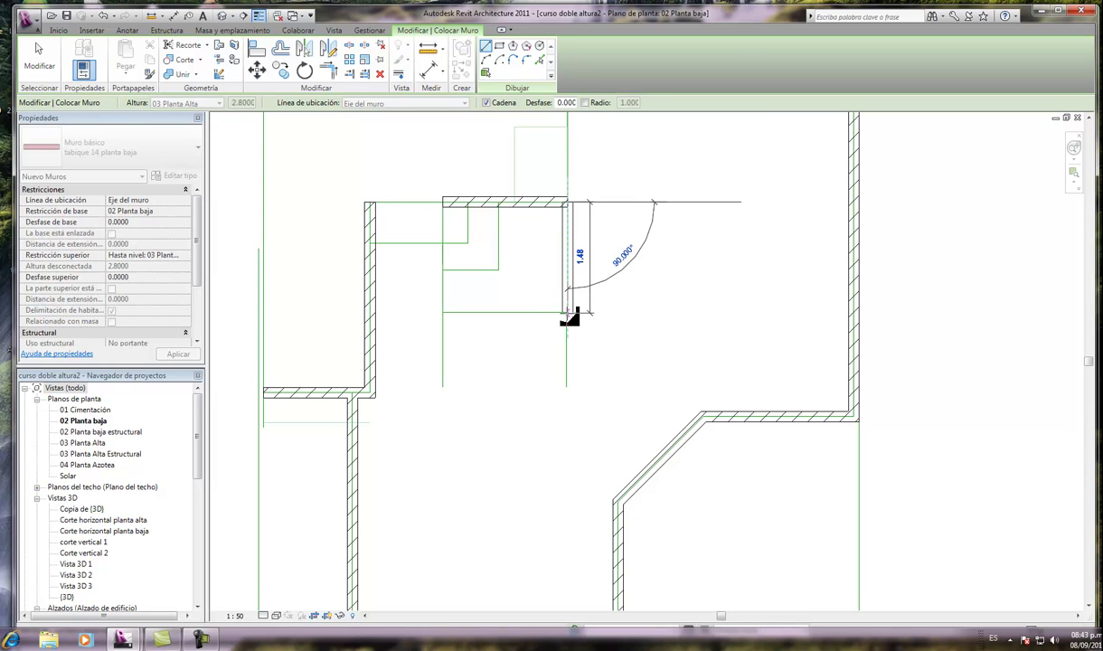
{"action": "left_click", "coordinate": [567, 313]}
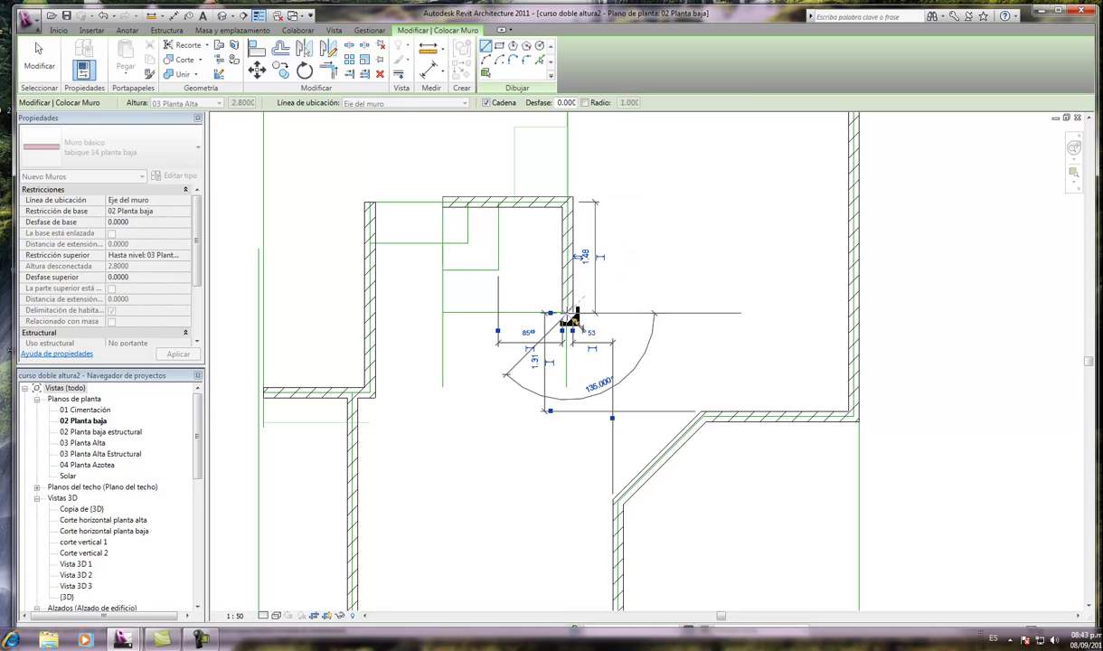
{"action": "left_click", "coordinate": [443, 317]}
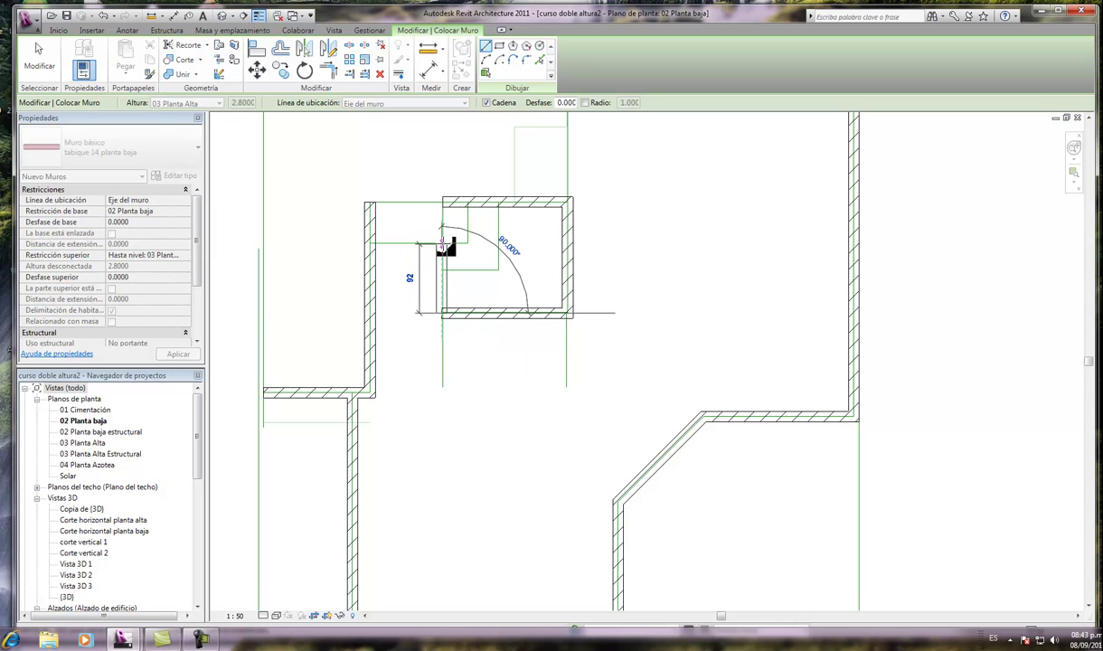
{"action": "left_click", "coordinate": [443, 242]}
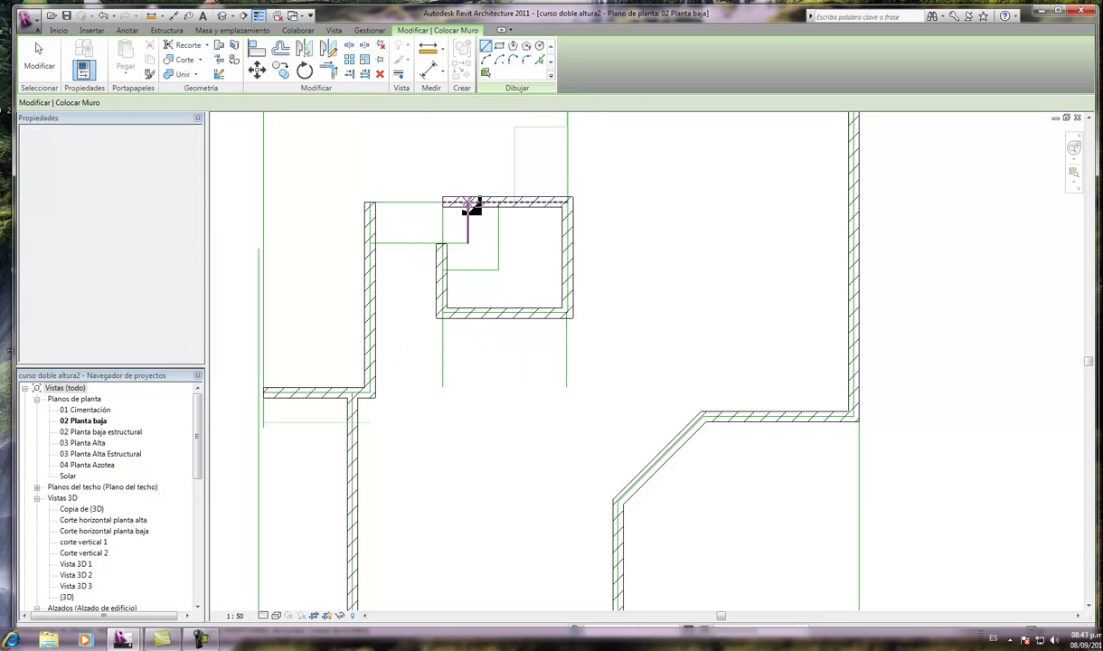
Step: Link the enclosure to the left exterior wall with a short vertical and horizontal wall
{"action": "left_click", "coordinate": [468, 203]}
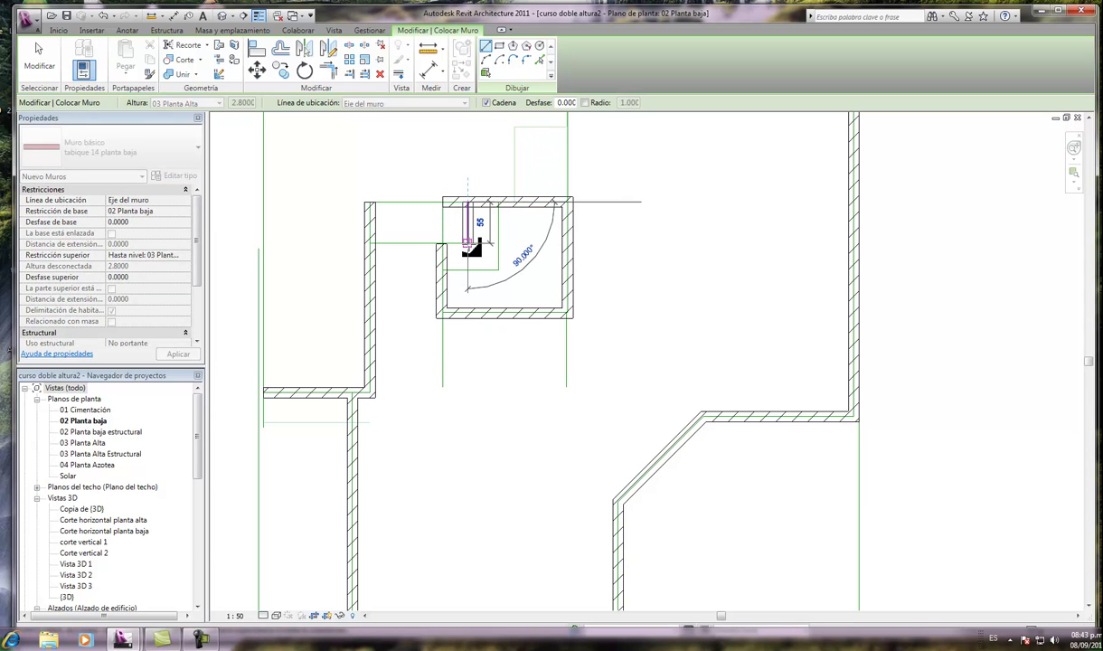
{"action": "left_click", "coordinate": [468, 244]}
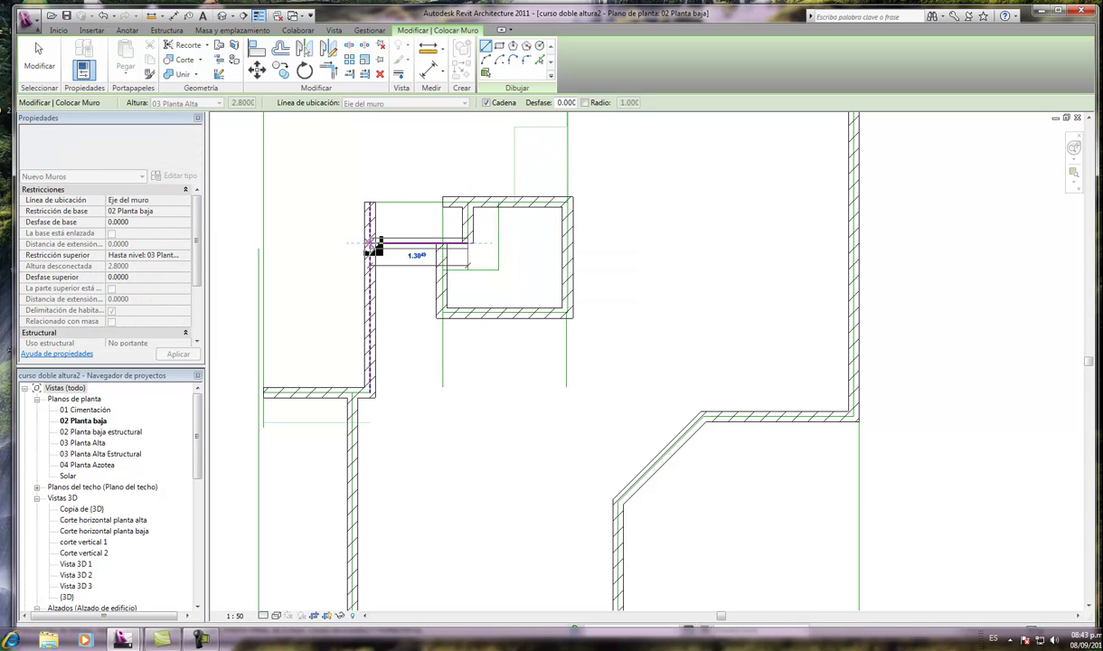
{"action": "left_click", "coordinate": [371, 244]}
{"action": "key", "text": "Escape"}
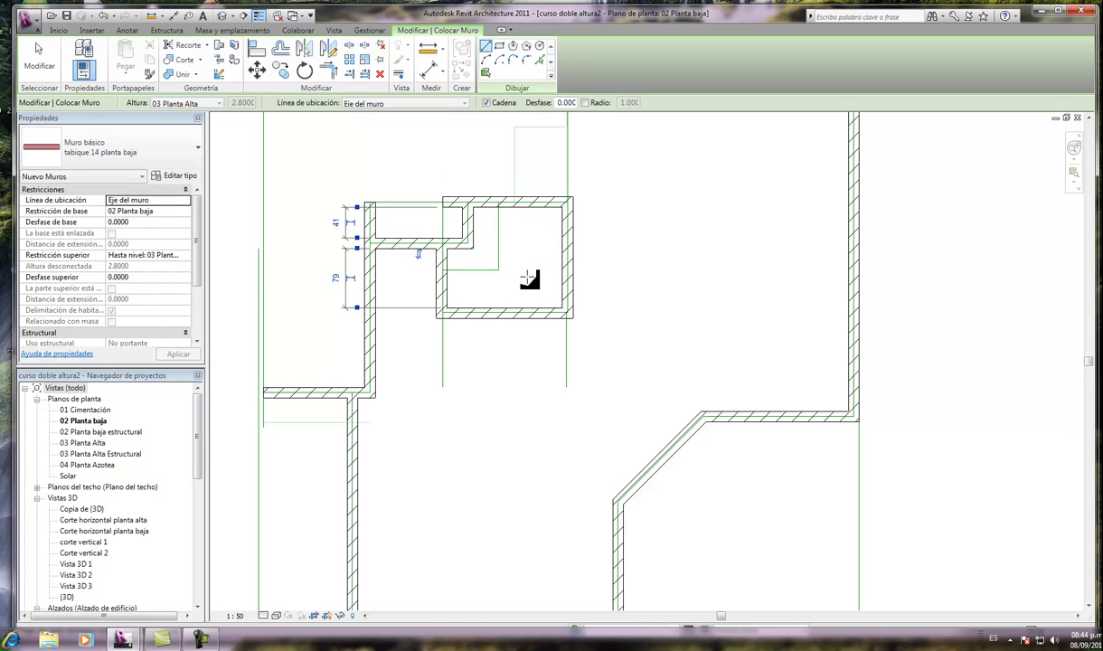
Step: Run a wall along the small room's top and up to the upper line, dismissing the overlap warning
{"action": "scroll", "coordinate": [479, 359], "scroll_direction": "down", "scroll_amount": 2}
{"action": "scroll", "coordinate": [493, 357], "scroll_direction": "down", "scroll_amount": 1}
{"action": "left_click", "coordinate": [477, 280]}
{"action": "scroll", "coordinate": [529, 278], "scroll_direction": "up", "scroll_amount": 2}
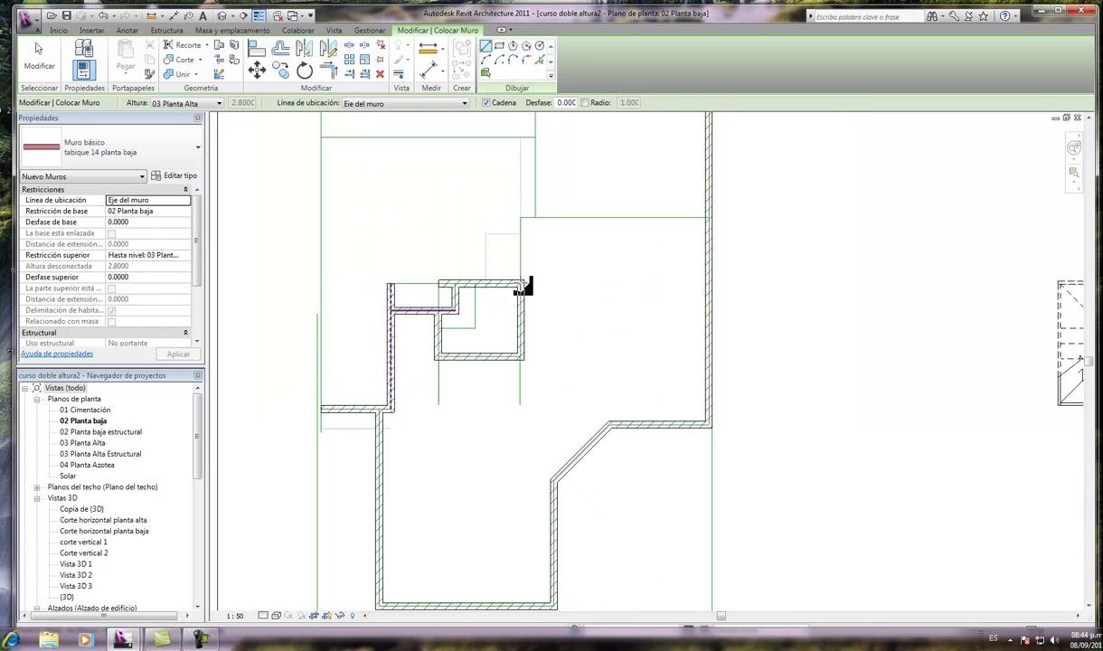
{"action": "left_click", "coordinate": [522, 284]}
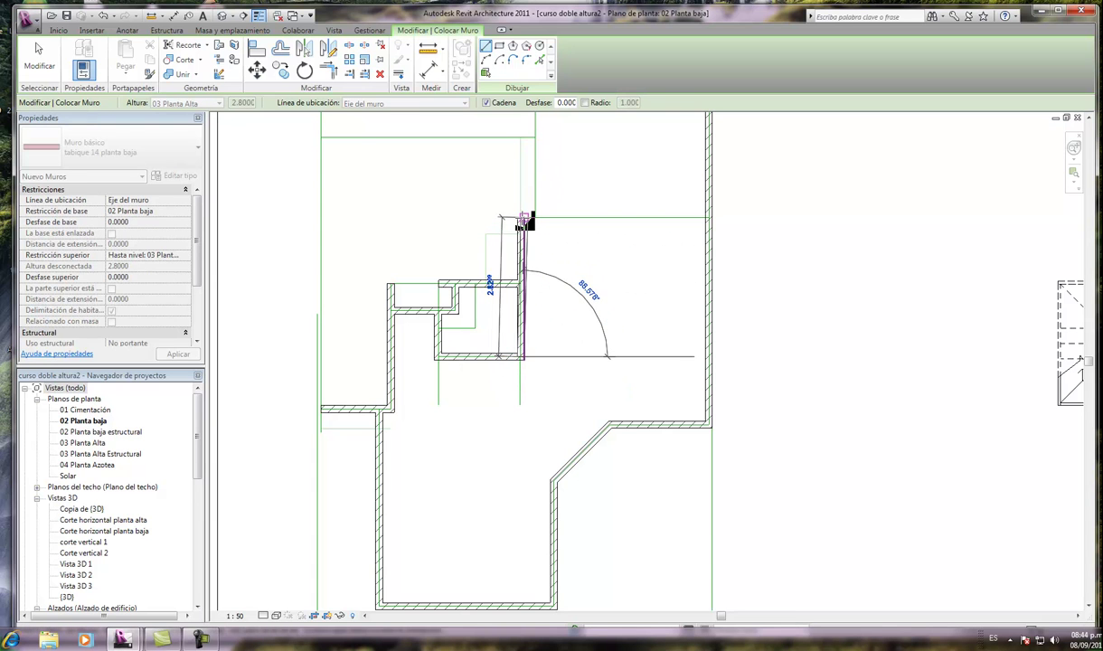
{"action": "left_click", "coordinate": [522, 218]}
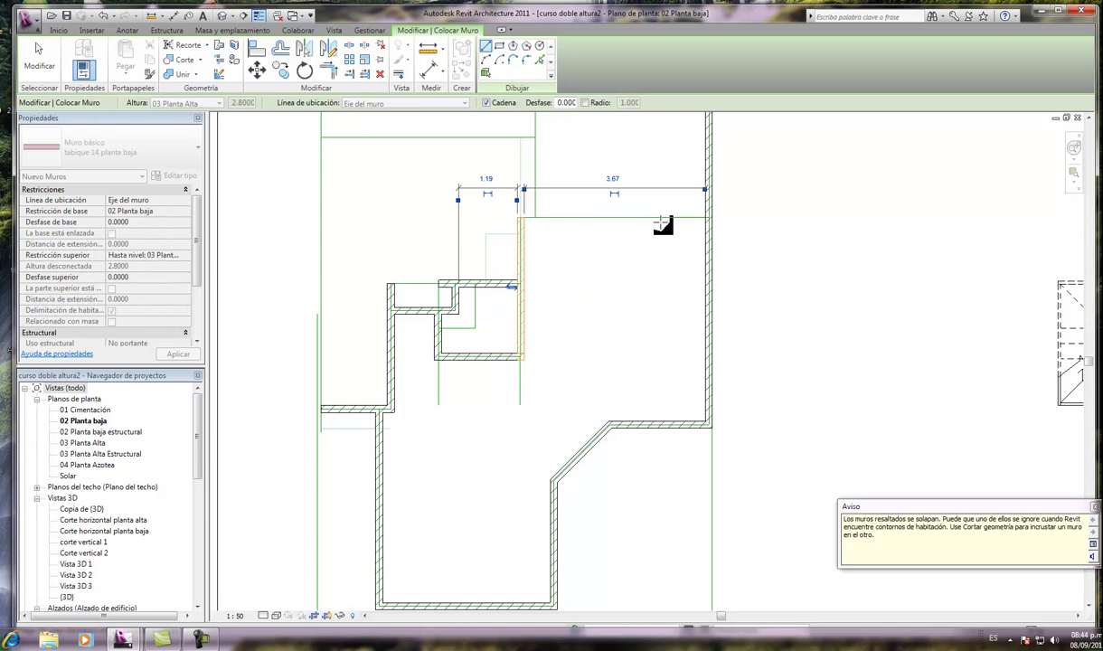
{"action": "key", "text": "Escape"}
{"action": "left_click", "coordinate": [1095, 507]}
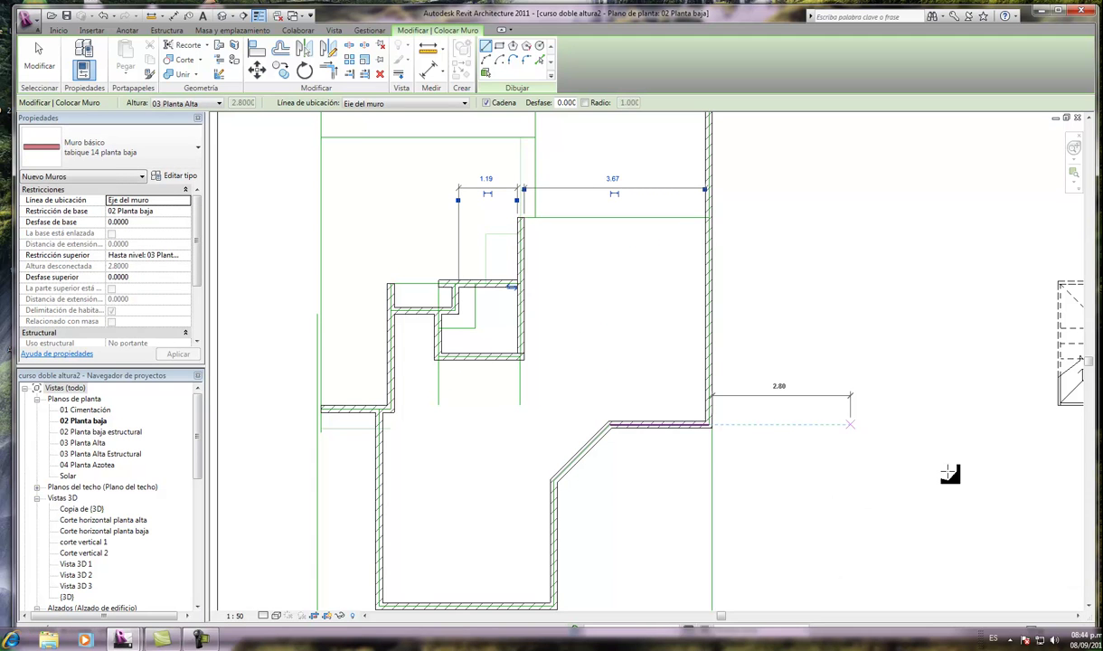
{"action": "key", "text": "Escape"}
{"action": "key", "text": "Escape"}
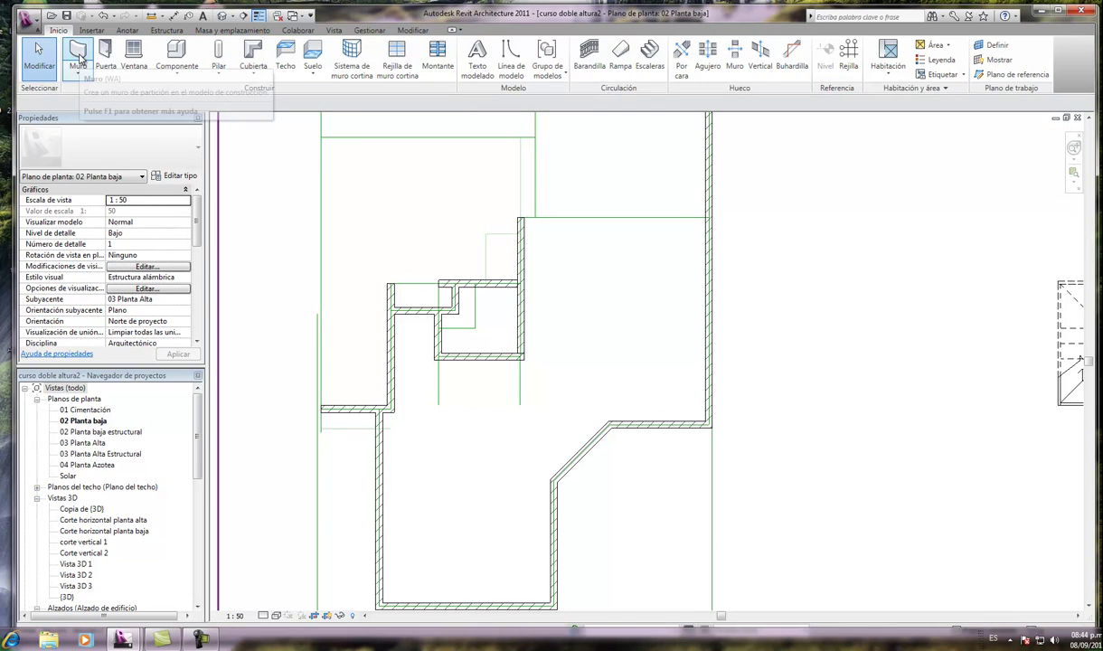
Step: Draw horizontal partition walls from the room's side across to the right outer wall
{"action": "left_click", "coordinate": [78, 54]}
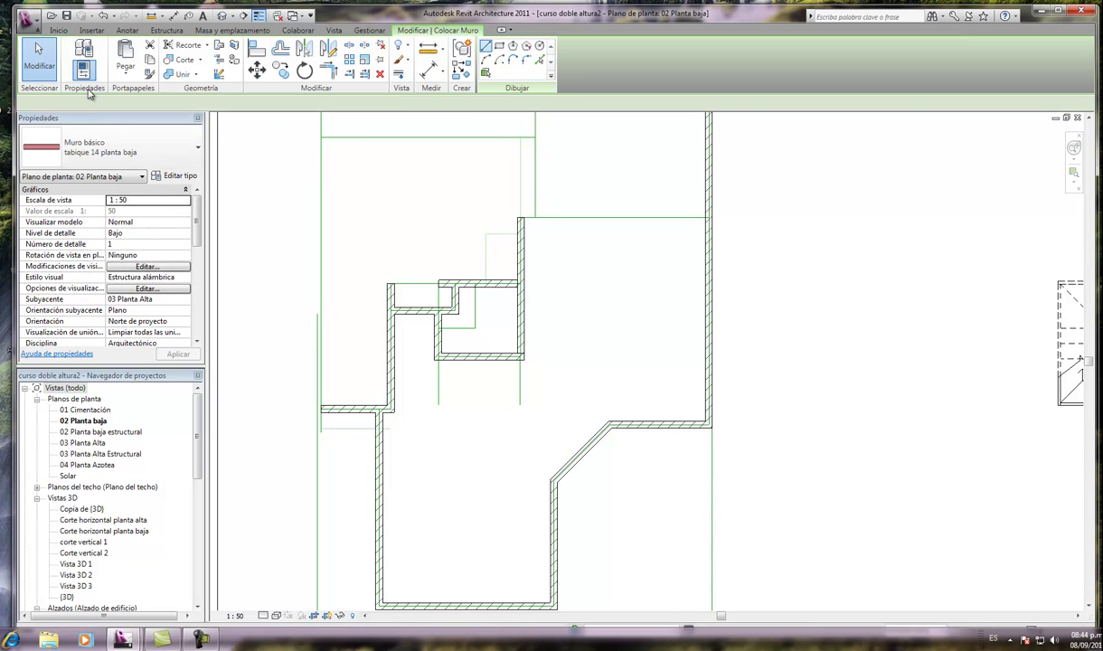
{"action": "left_click", "coordinate": [520, 218]}
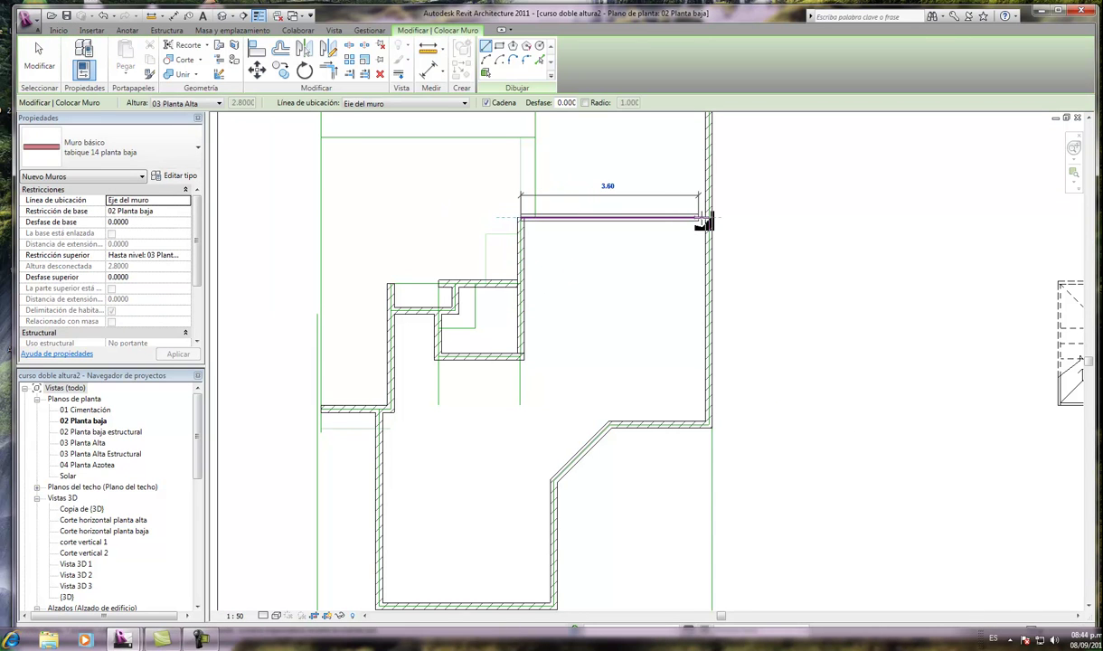
{"action": "left_click", "coordinate": [708, 218]}
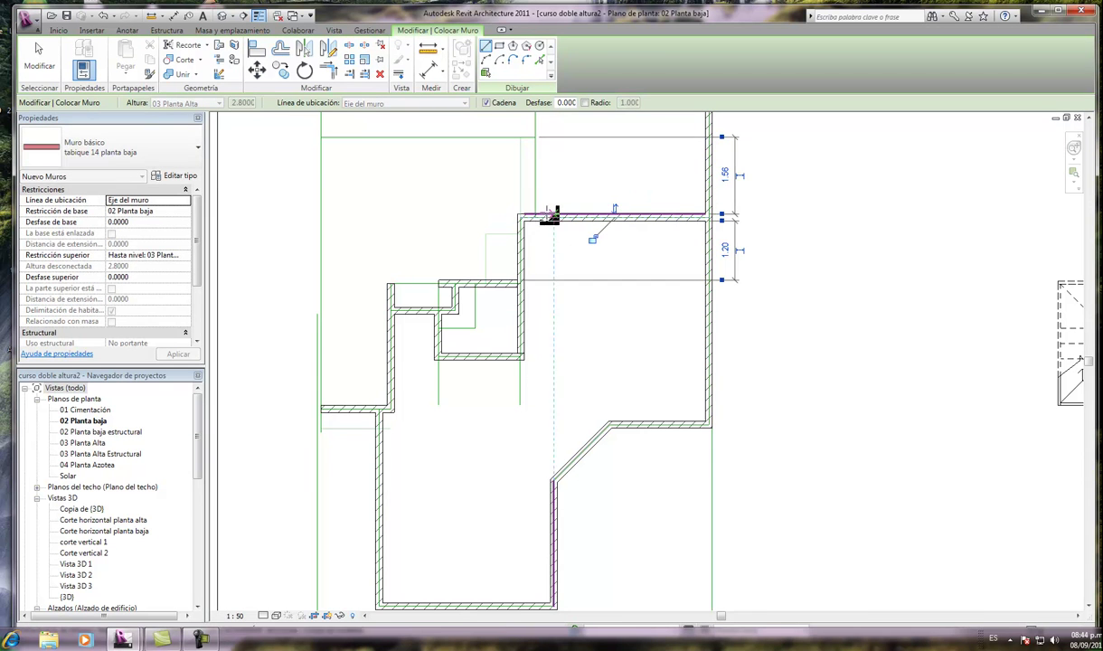
{"action": "scroll", "coordinate": [536, 222], "scroll_direction": "down", "scroll_amount": 1}
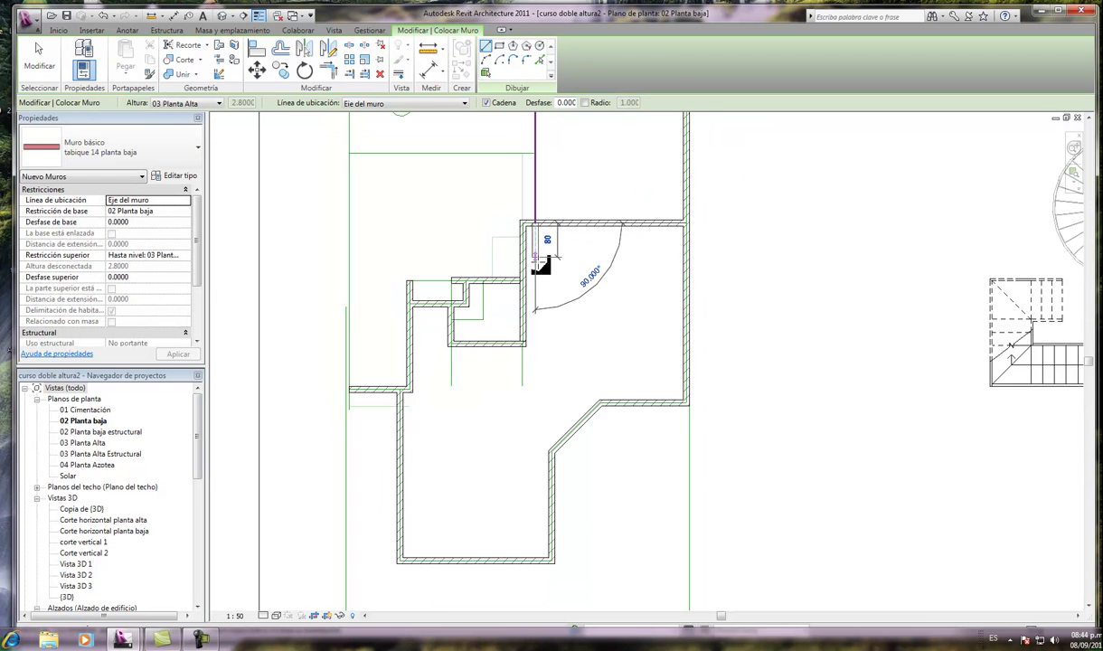
{"action": "scroll", "coordinate": [537, 217], "scroll_direction": "down", "scroll_amount": 4}
{"action": "scroll", "coordinate": [537, 213], "scroll_direction": "up", "scroll_amount": 3}
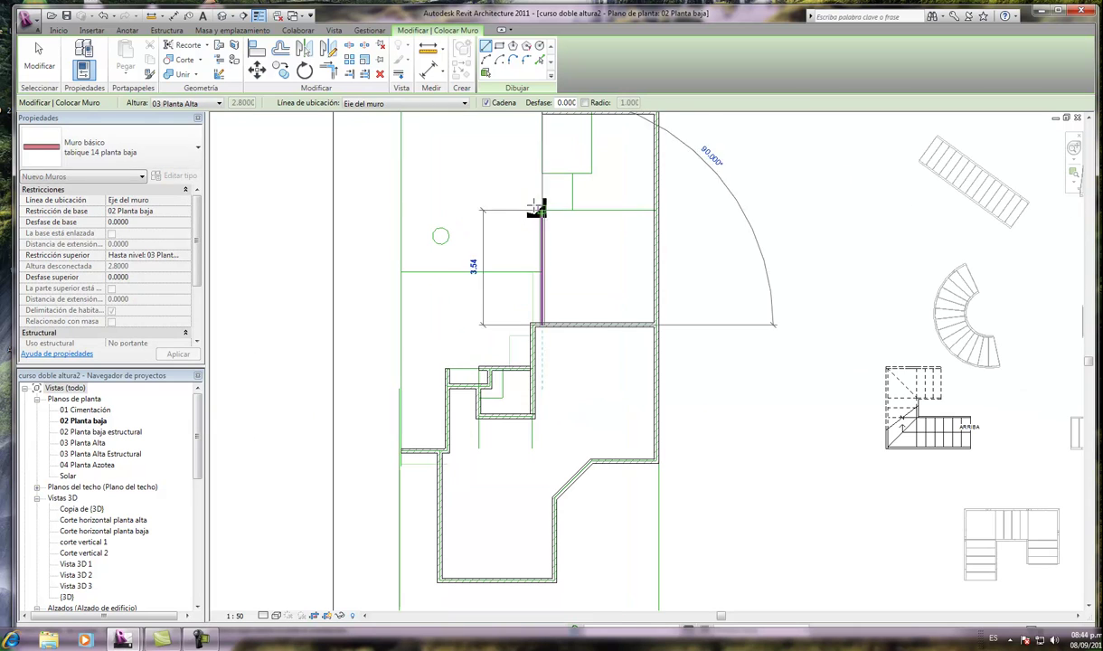
{"action": "left_click", "coordinate": [543, 212]}
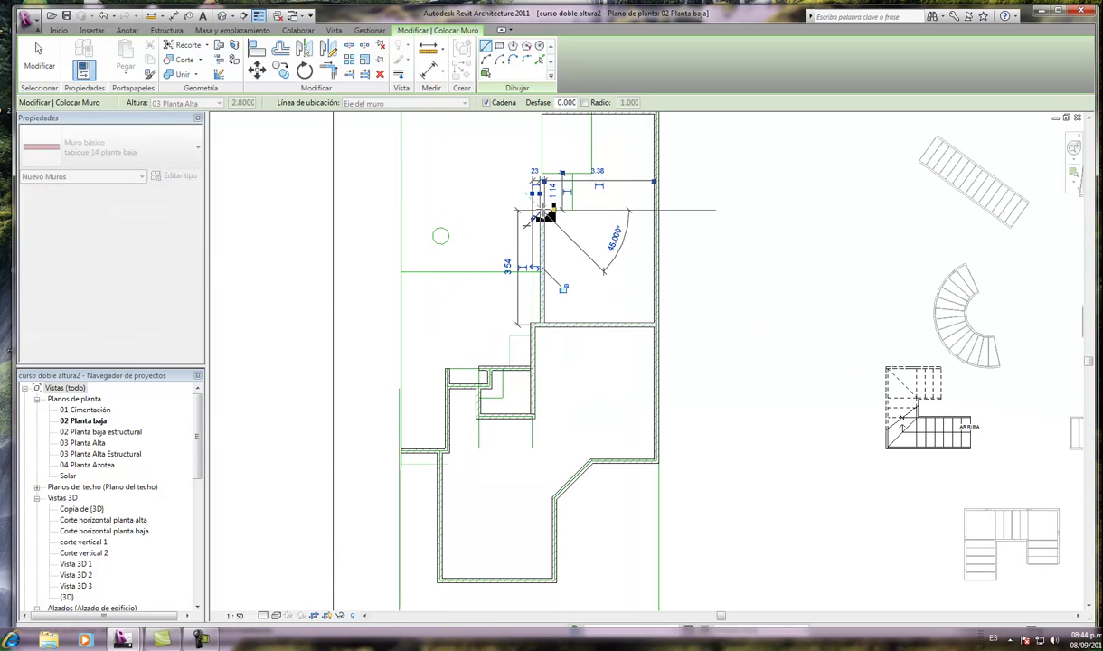
{"action": "left_click", "coordinate": [658, 212]}
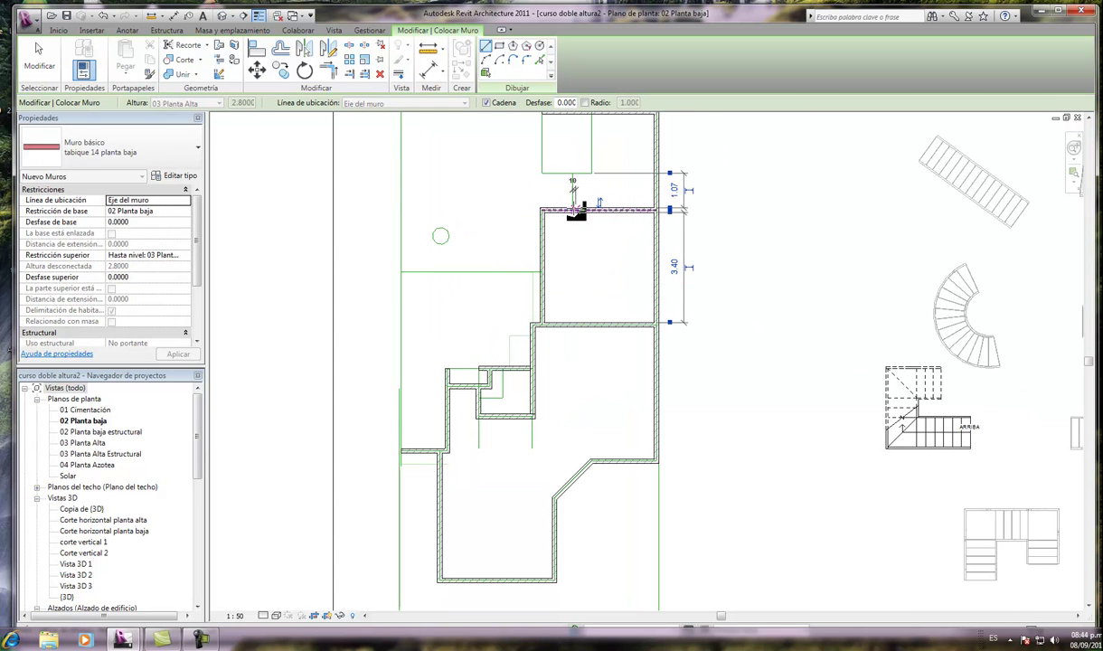
{"action": "left_click", "coordinate": [587, 208]}
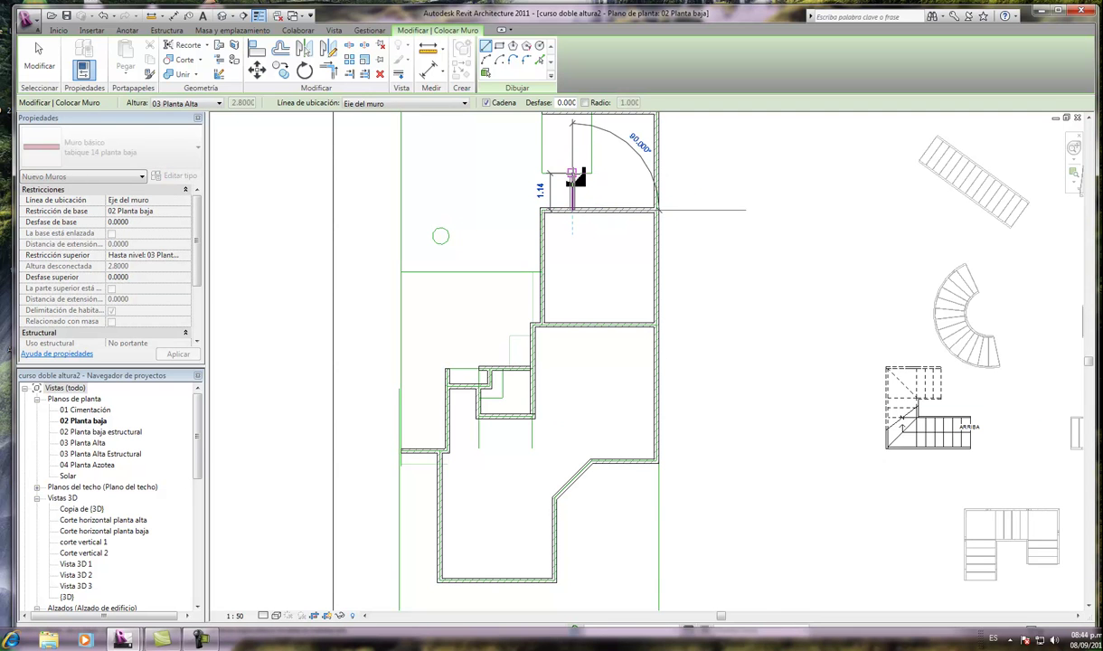
{"action": "scroll", "coordinate": [570, 186], "scroll_direction": "up", "scroll_amount": 2}
{"action": "scroll", "coordinate": [561, 186], "scroll_direction": "down", "scroll_amount": 4}
{"action": "scroll", "coordinate": [551, 167], "scroll_direction": "up", "scroll_amount": 3}
{"action": "scroll", "coordinate": [546, 162], "scroll_direction": "up", "scroll_amount": 2}
{"action": "key", "text": "Escape"}
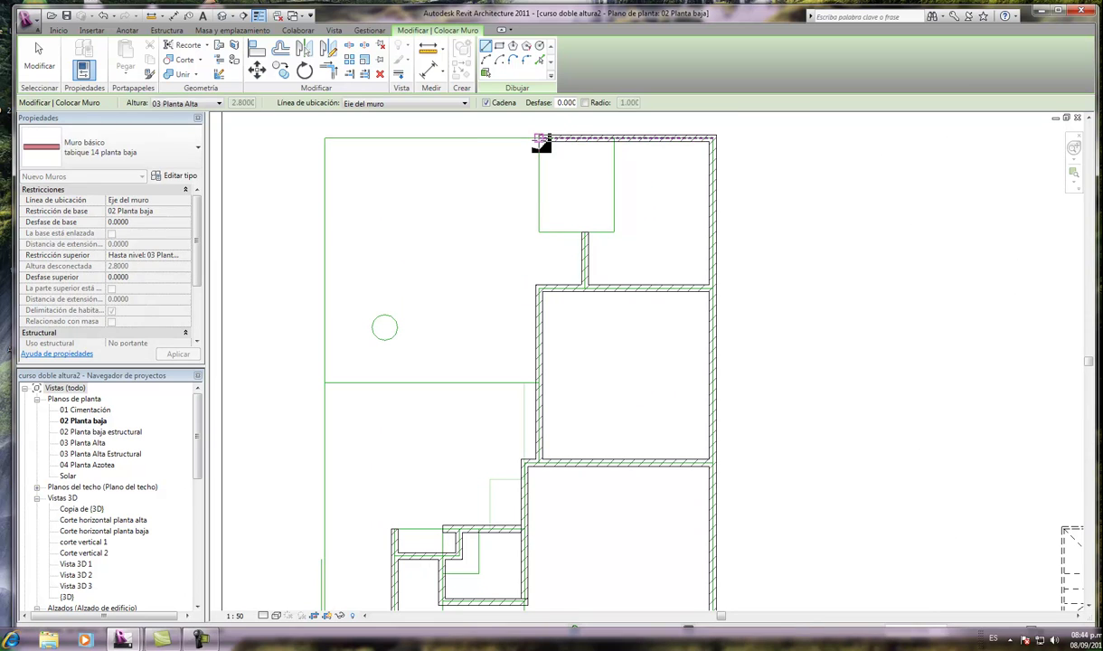
Step: Split the top room with a wall chain dropping from the top outer wall and back up
{"action": "left_click", "coordinate": [540, 140]}
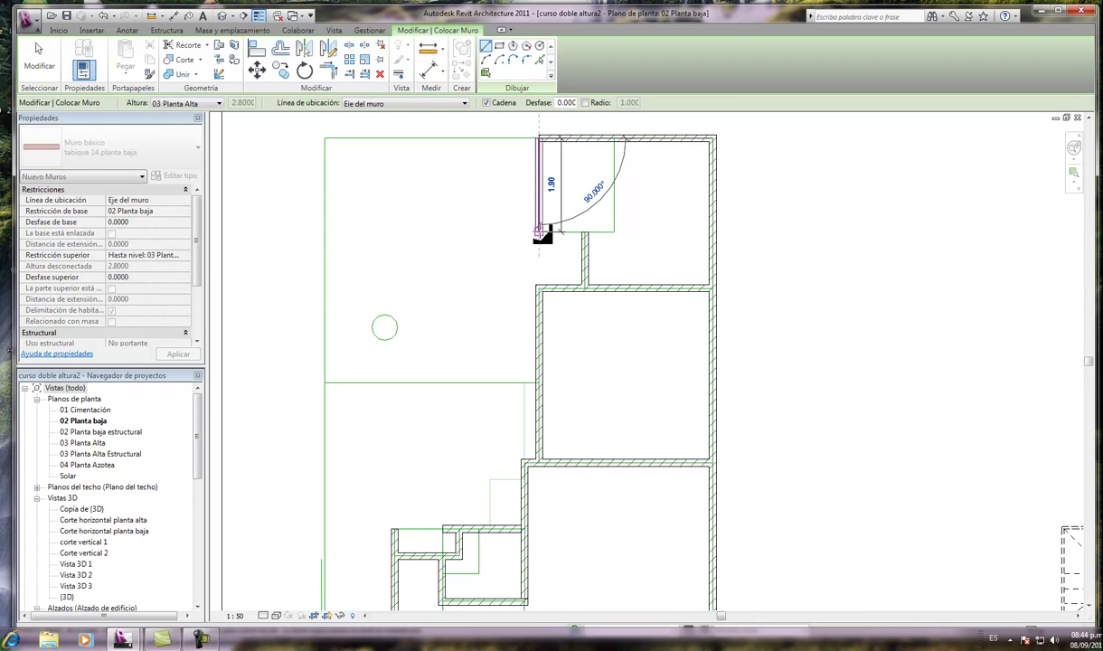
{"action": "left_click", "coordinate": [540, 232]}
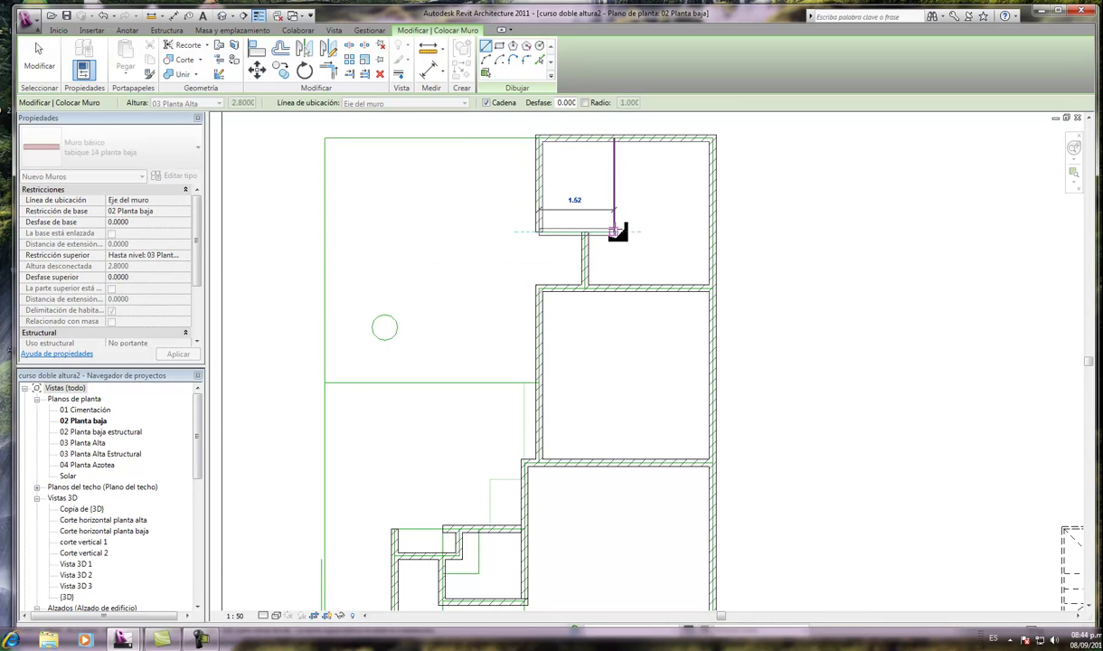
{"action": "left_click", "coordinate": [614, 230]}
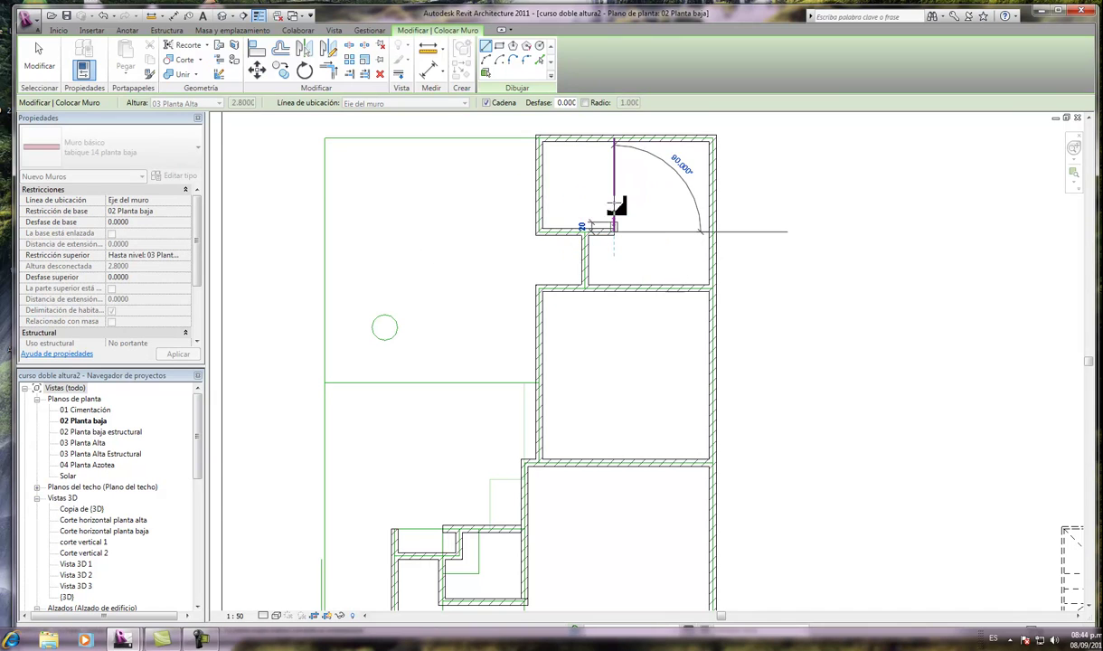
{"action": "left_click", "coordinate": [615, 142]}
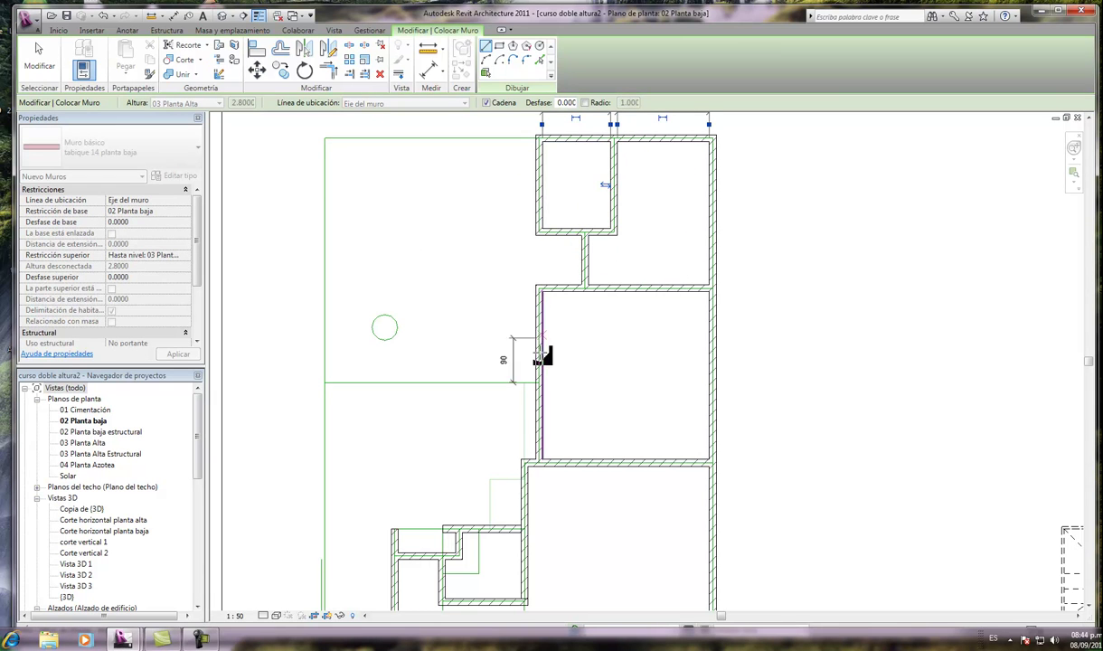
Step: Enclose the 5.51-long area on the left with horizontal and vertical walls, then exit the Wall tool
{"action": "left_click", "coordinate": [538, 383]}
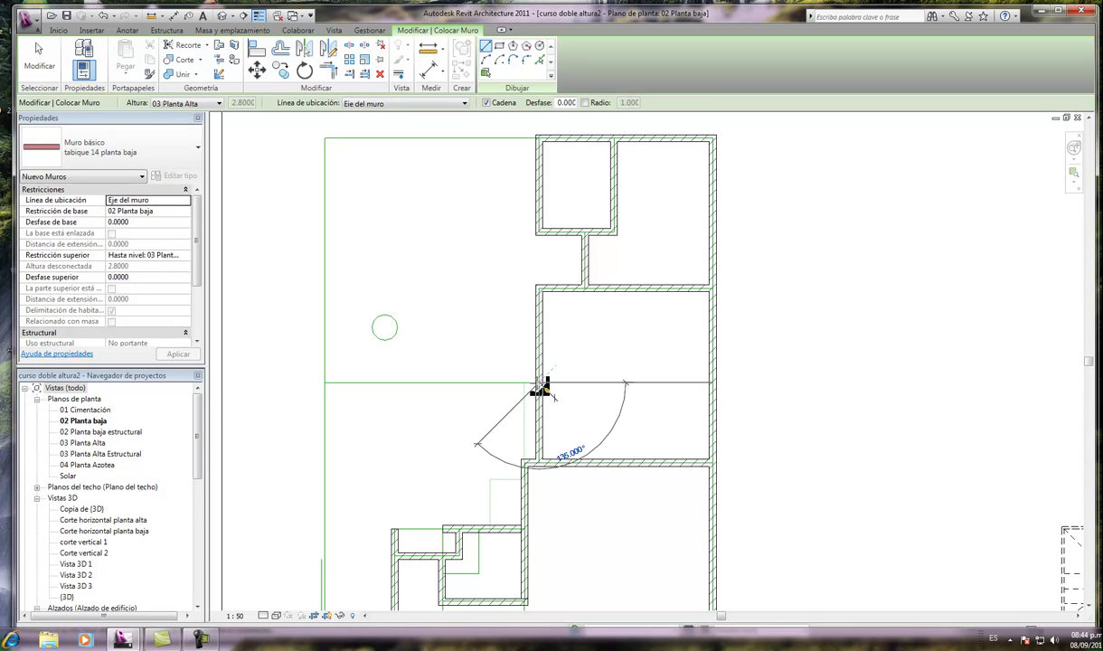
{"action": "scroll", "coordinate": [537, 383], "scroll_direction": "down", "scroll_amount": 1}
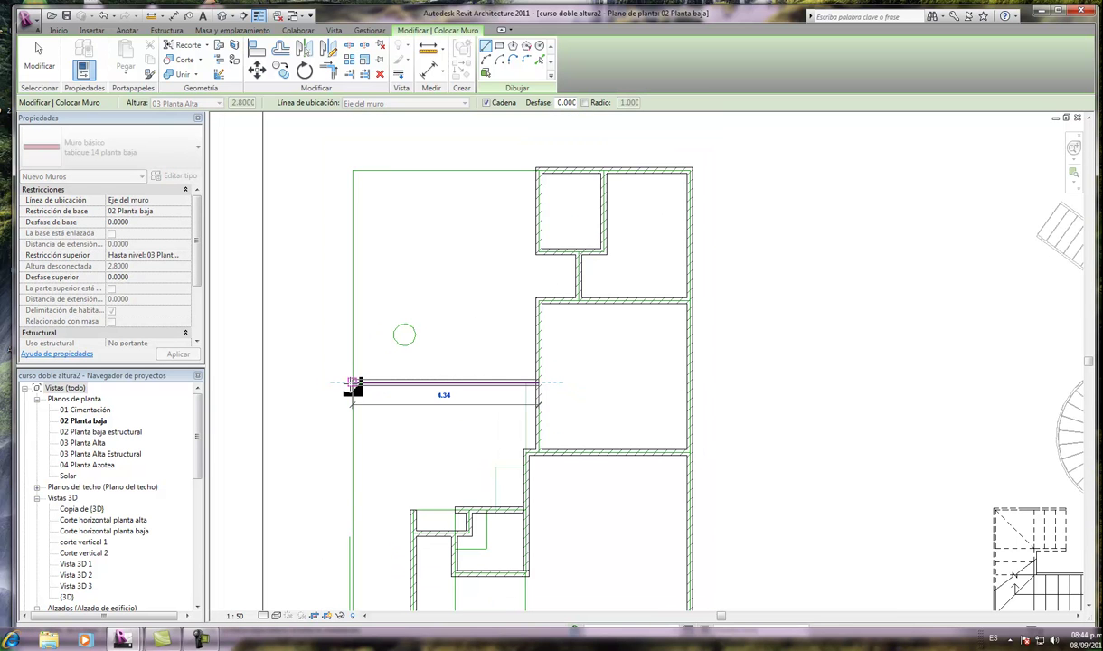
{"action": "left_click", "coordinate": [352, 383]}
{"action": "scroll", "coordinate": [442, 271], "scroll_direction": "down", "scroll_amount": 2}
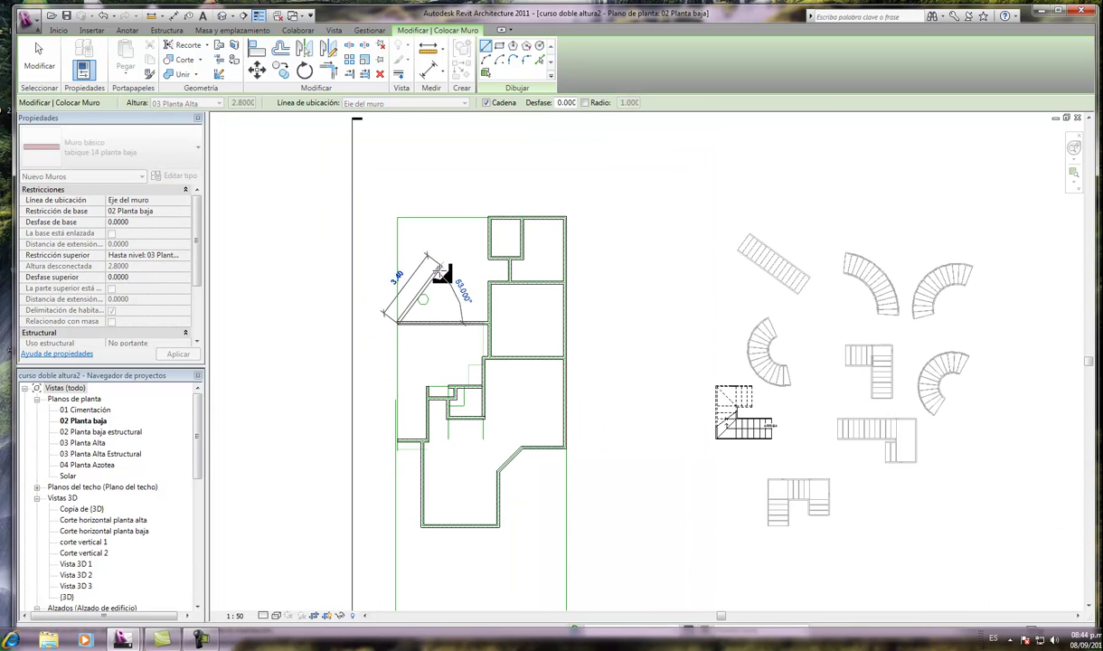
{"action": "scroll", "coordinate": [391, 407], "scroll_direction": "up", "scroll_amount": 2}
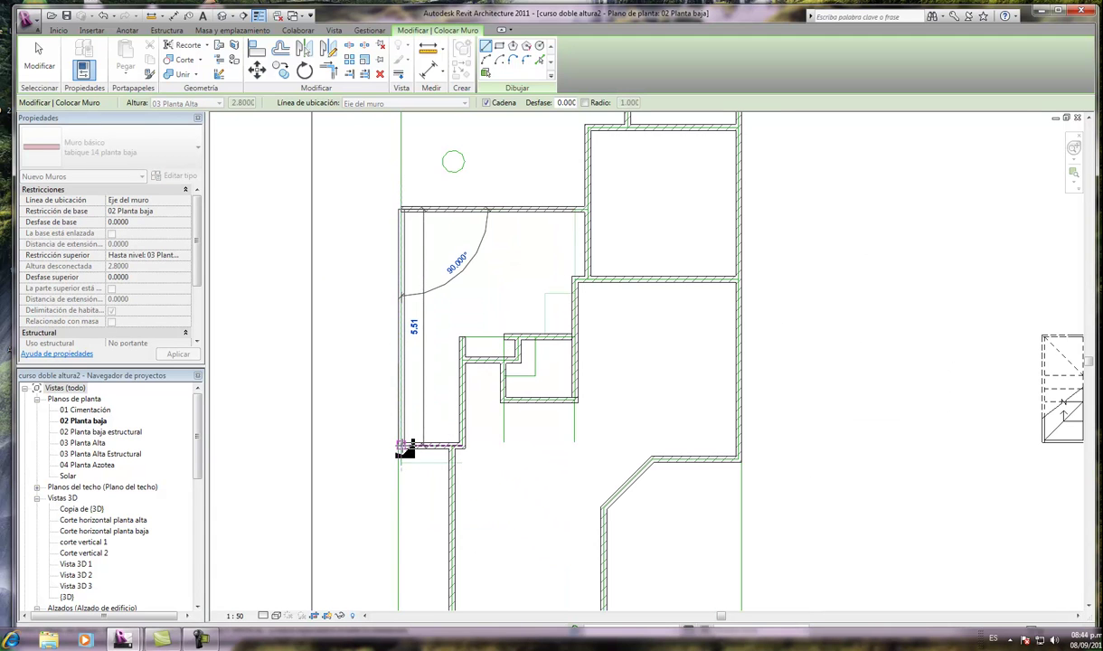
{"action": "left_click", "coordinate": [404, 449]}
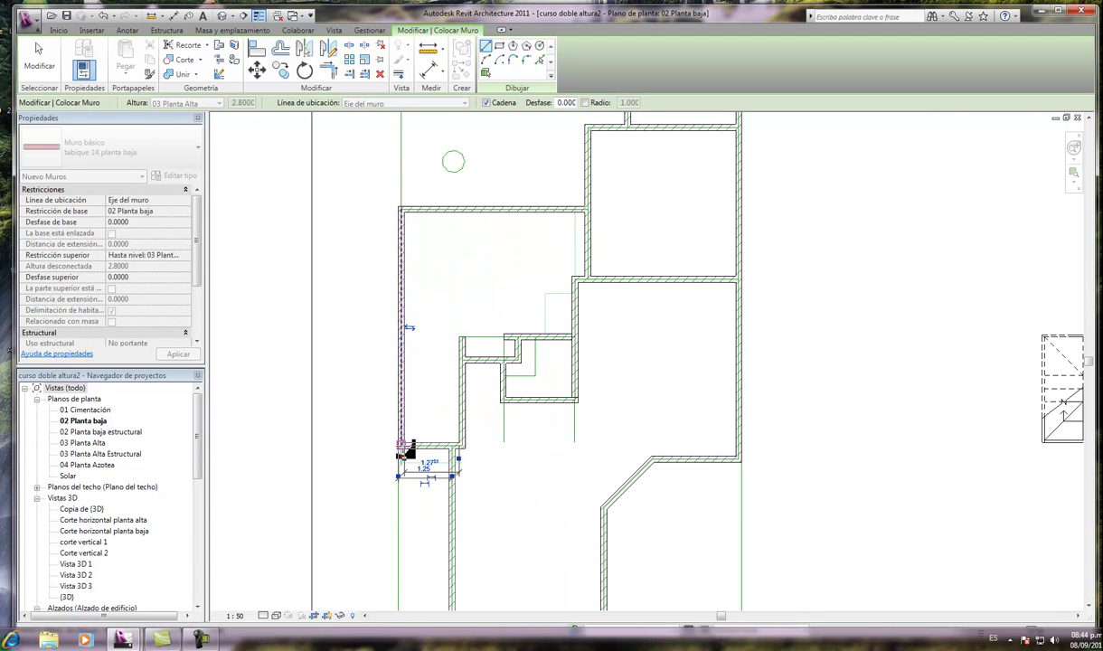
{"action": "key", "text": "Escape"}
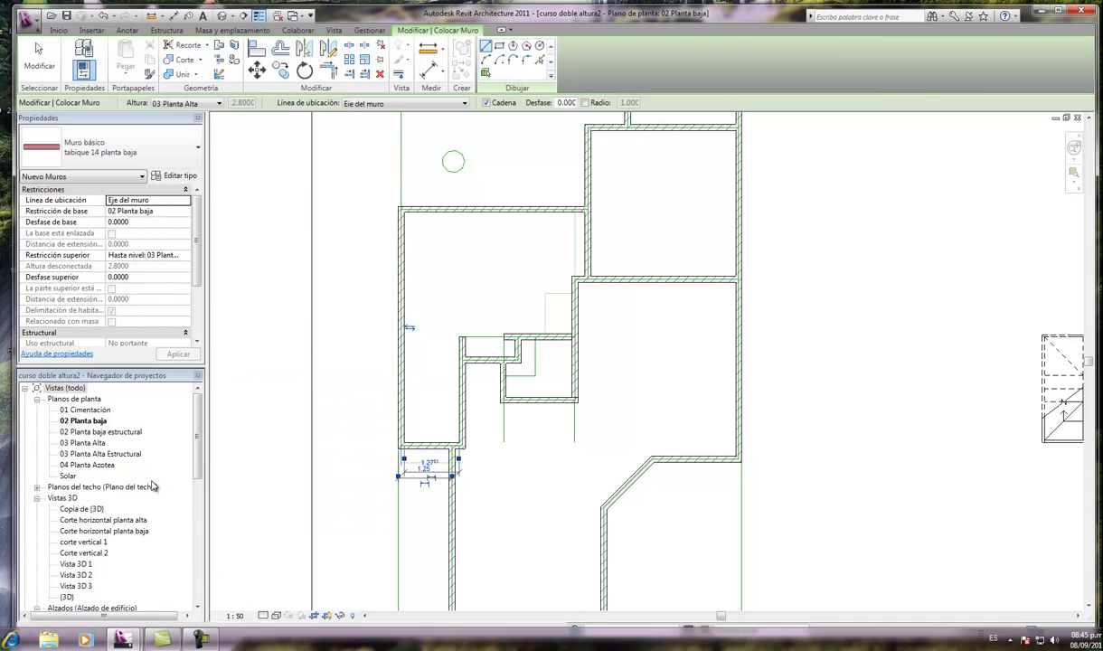
{"action": "key", "text": "Escape"}
{"action": "key", "text": "Escape"}
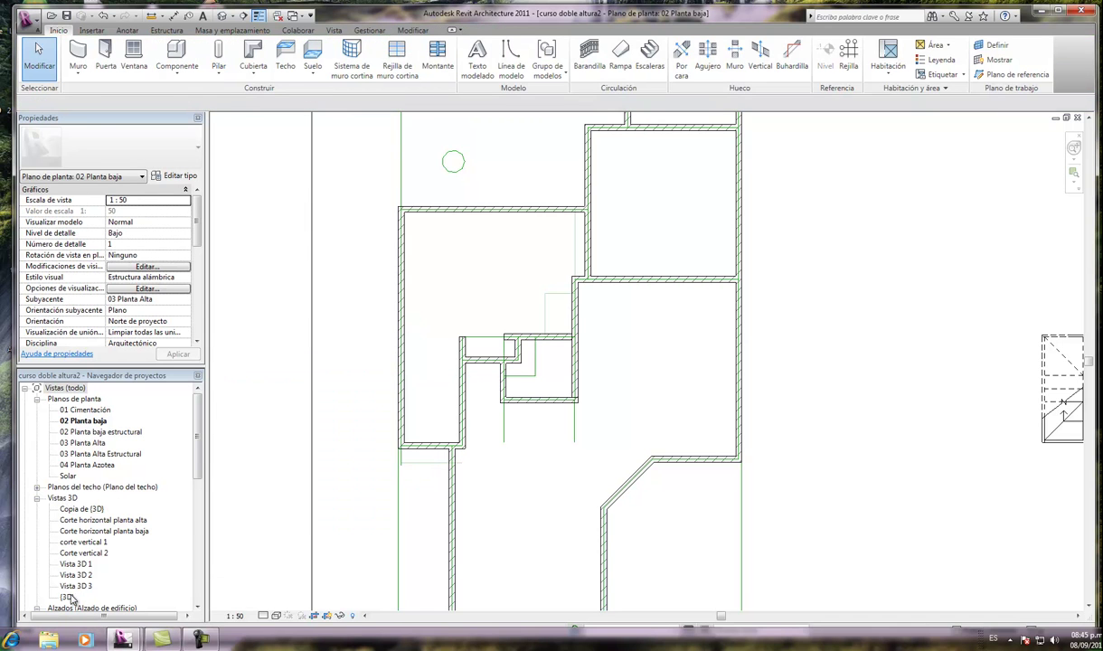
Step: Delete the roof in the 3D view, then open the 03 Planta Alta floor plan
{"action": "double_click", "coordinate": [67, 597]}
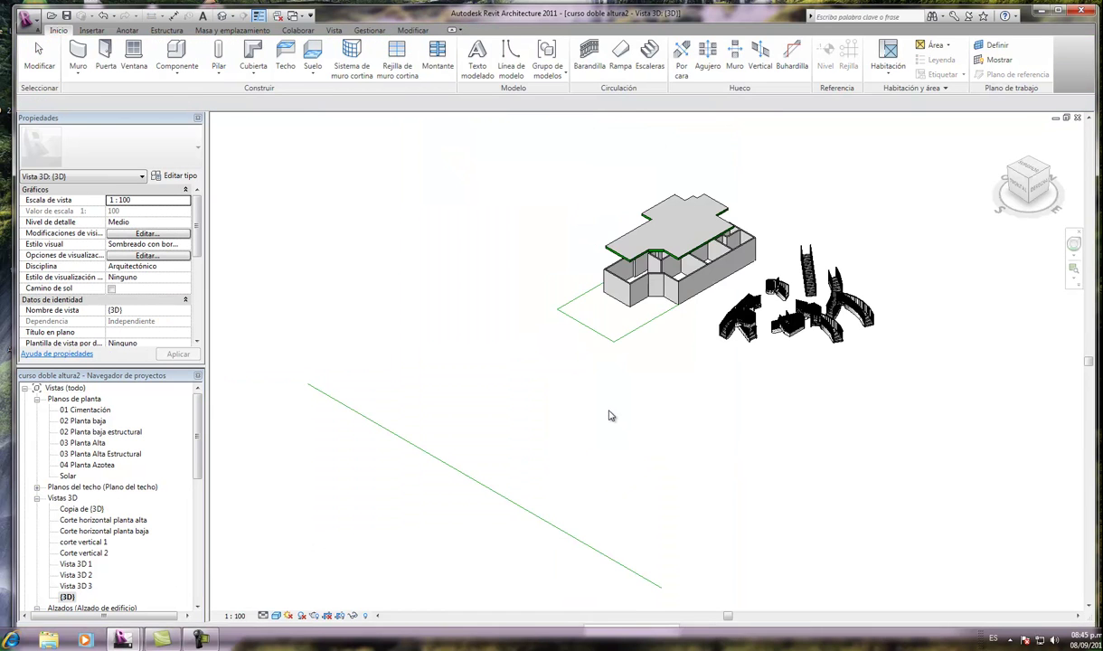
{"action": "scroll", "coordinate": [736, 255], "scroll_direction": "up", "scroll_amount": 3}
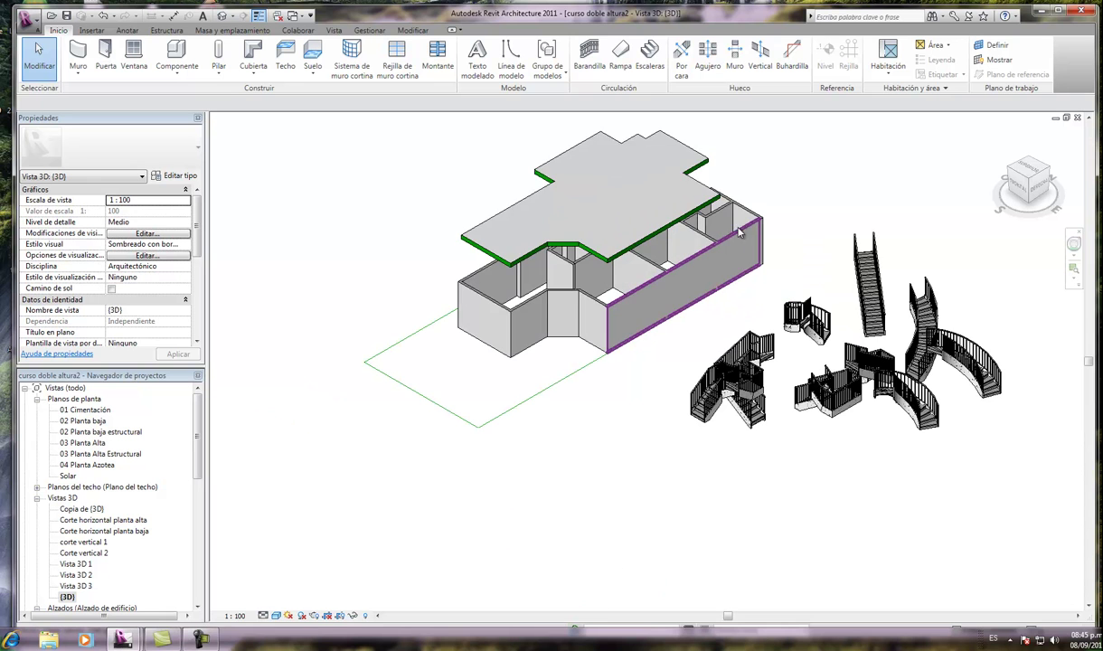
{"action": "left_click", "coordinate": [696, 167]}
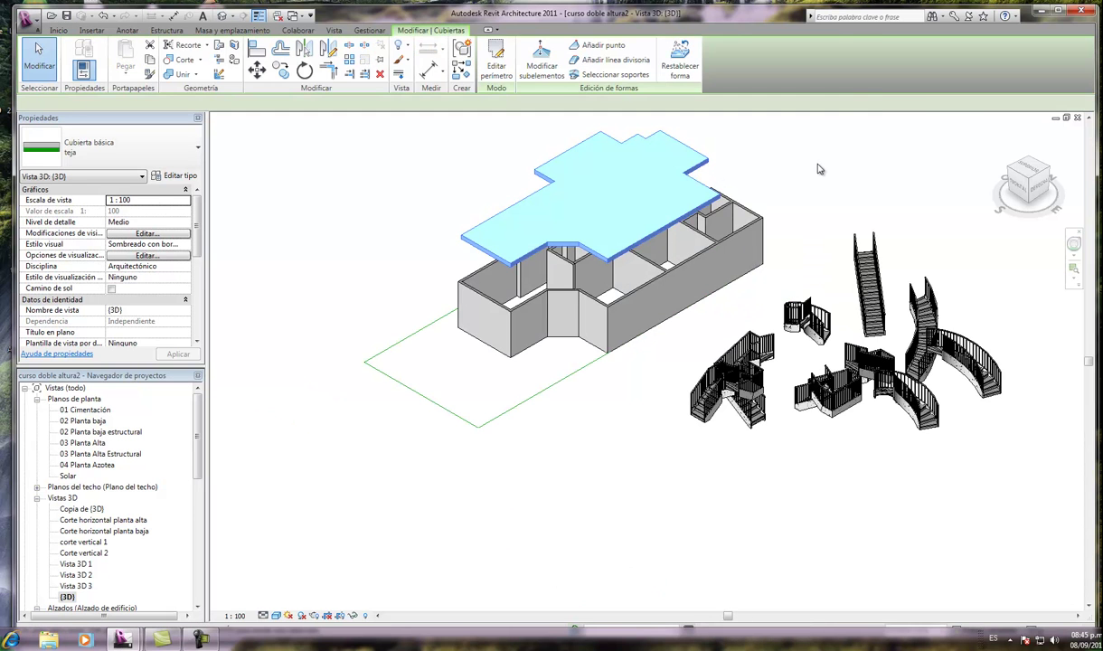
{"action": "key", "text": "Delete"}
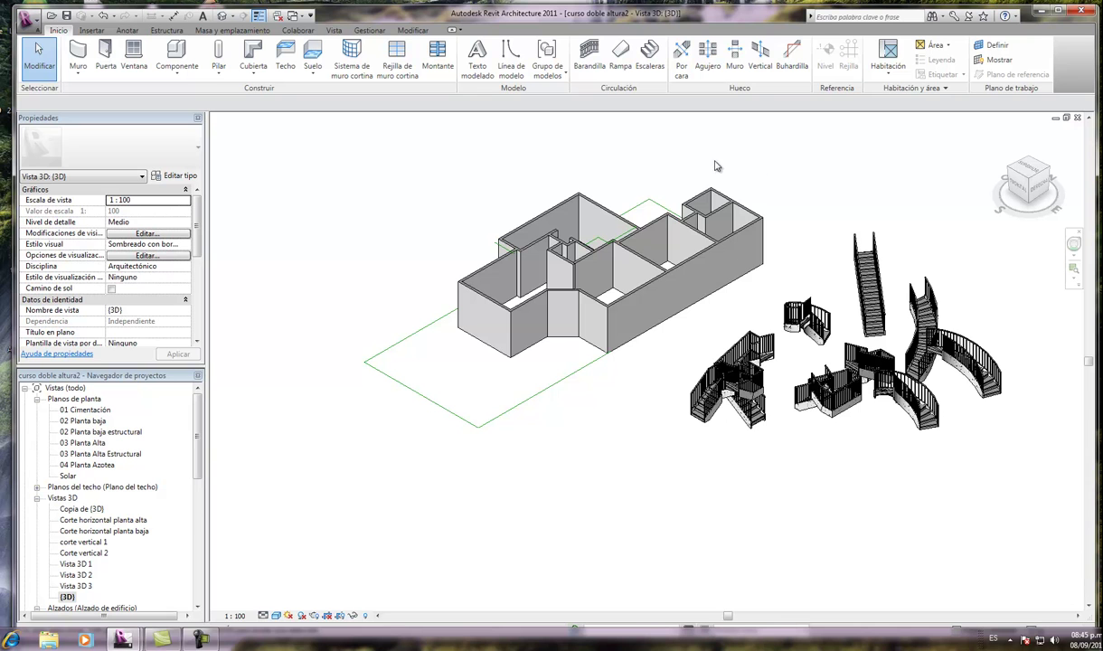
{"action": "double_click", "coordinate": [96, 443]}
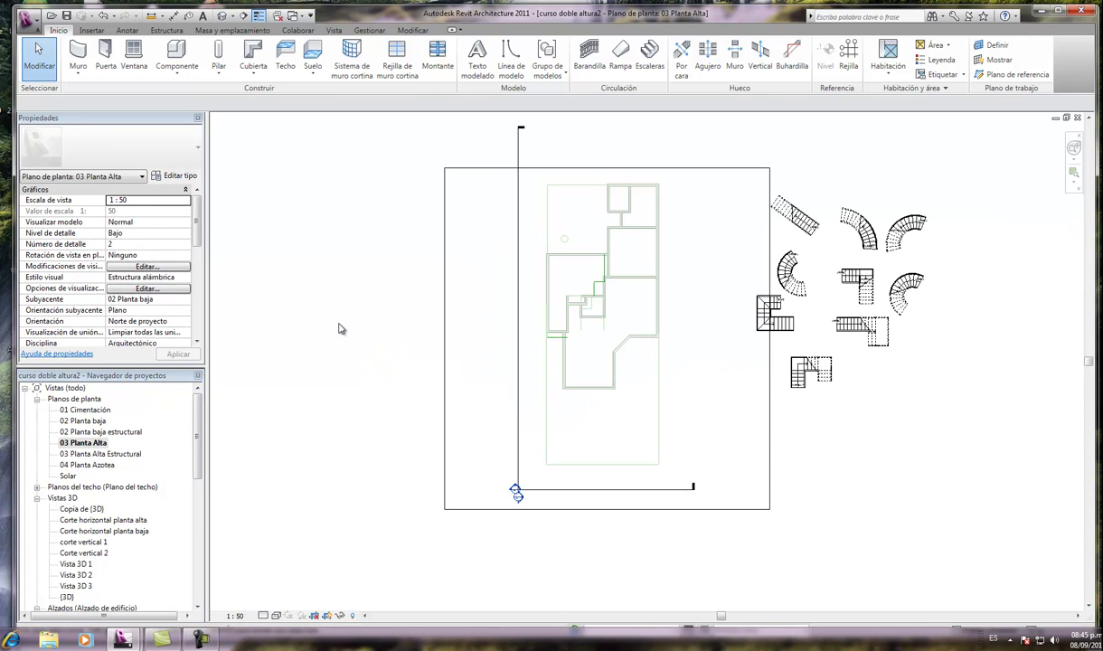
Step: Start the Wall tool with the Block 14 planta alta wall type
{"action": "left_click", "coordinate": [77, 53]}
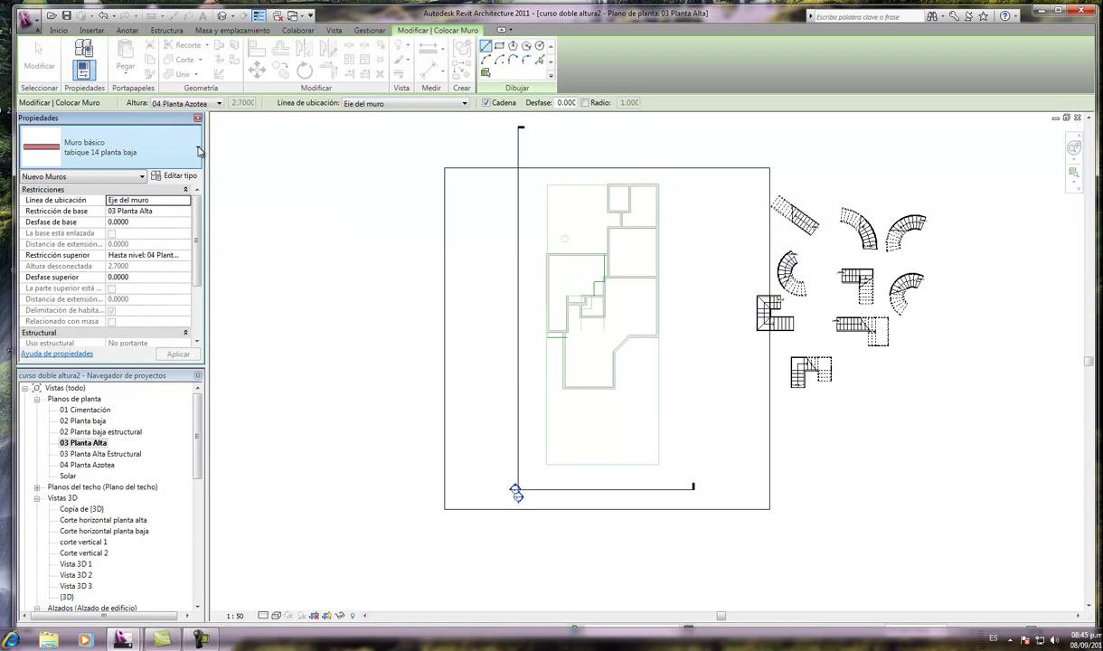
{"action": "left_click", "coordinate": [194, 148]}
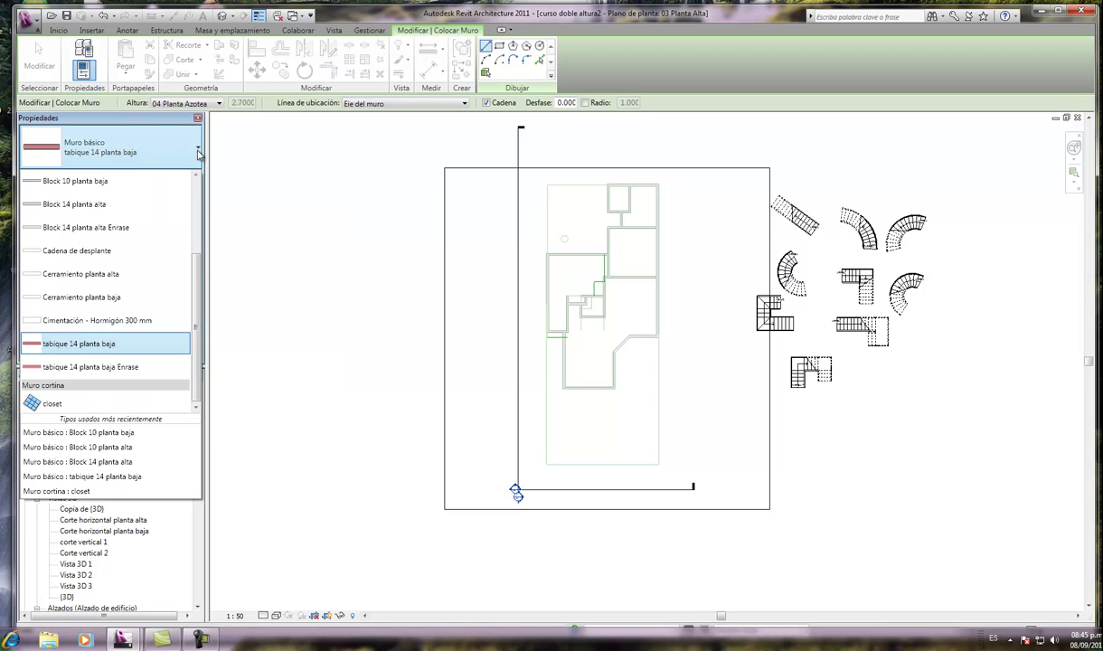
{"action": "left_click", "coordinate": [100, 205]}
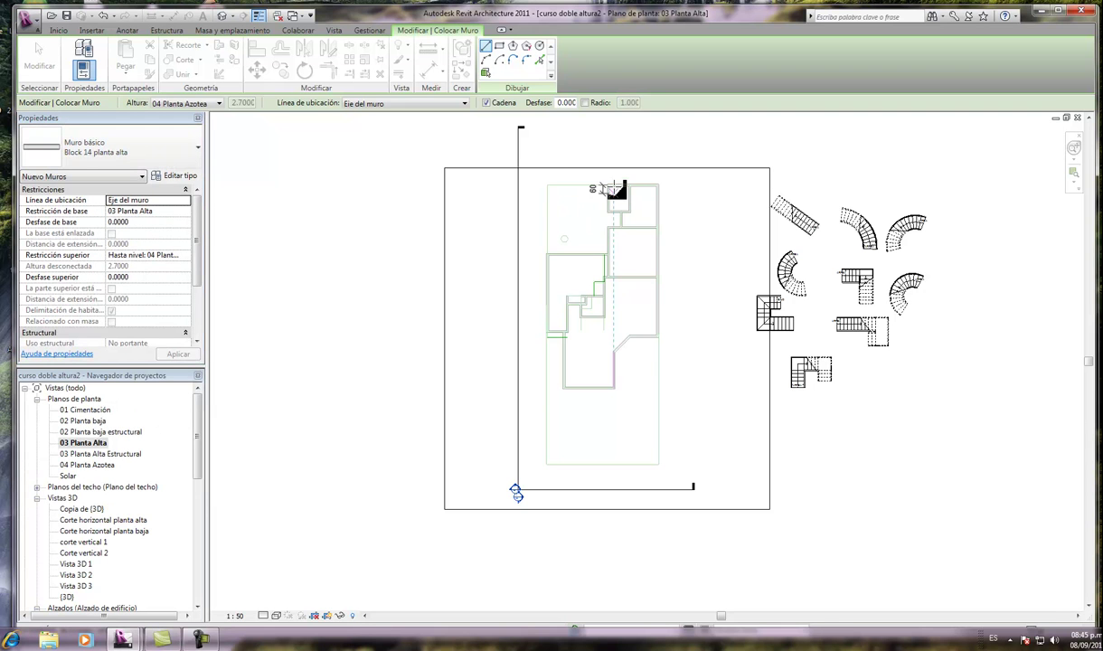
{"action": "scroll", "coordinate": [613, 188], "scroll_direction": "up", "scroll_amount": 2}
{"action": "scroll", "coordinate": [615, 187], "scroll_direction": "up", "scroll_amount": 2}
{"action": "scroll", "coordinate": [605, 187], "scroll_direction": "up", "scroll_amount": 2}
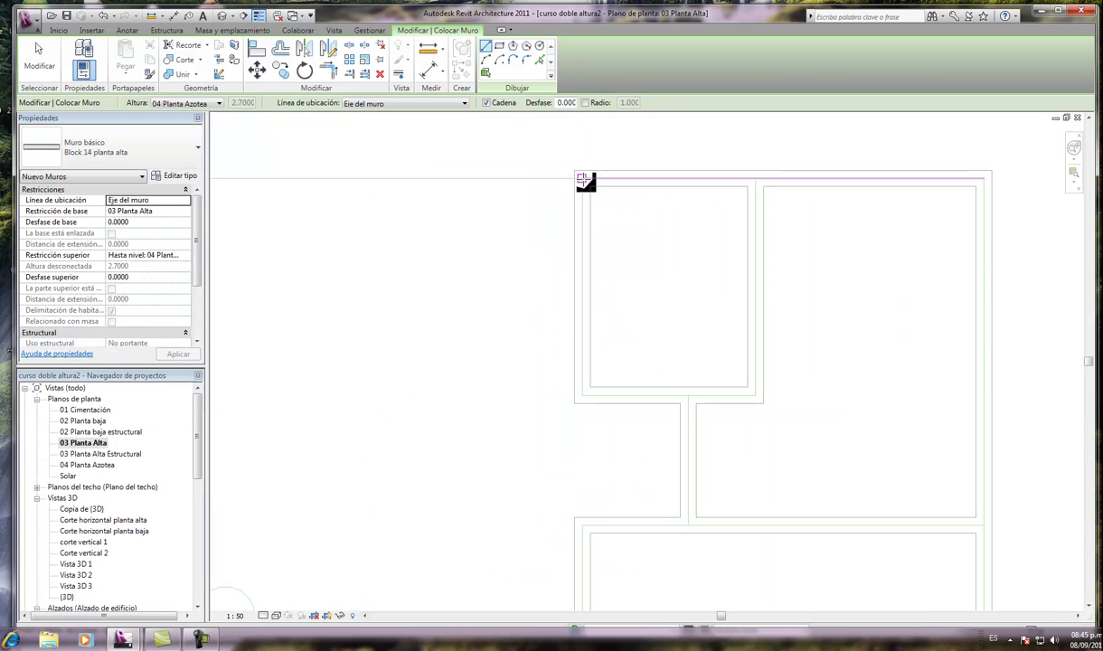
Step: Draw Block 14 walls along the top, down the right side, and an angled piece of about 1.61
{"action": "left_click", "coordinate": [585, 180]}
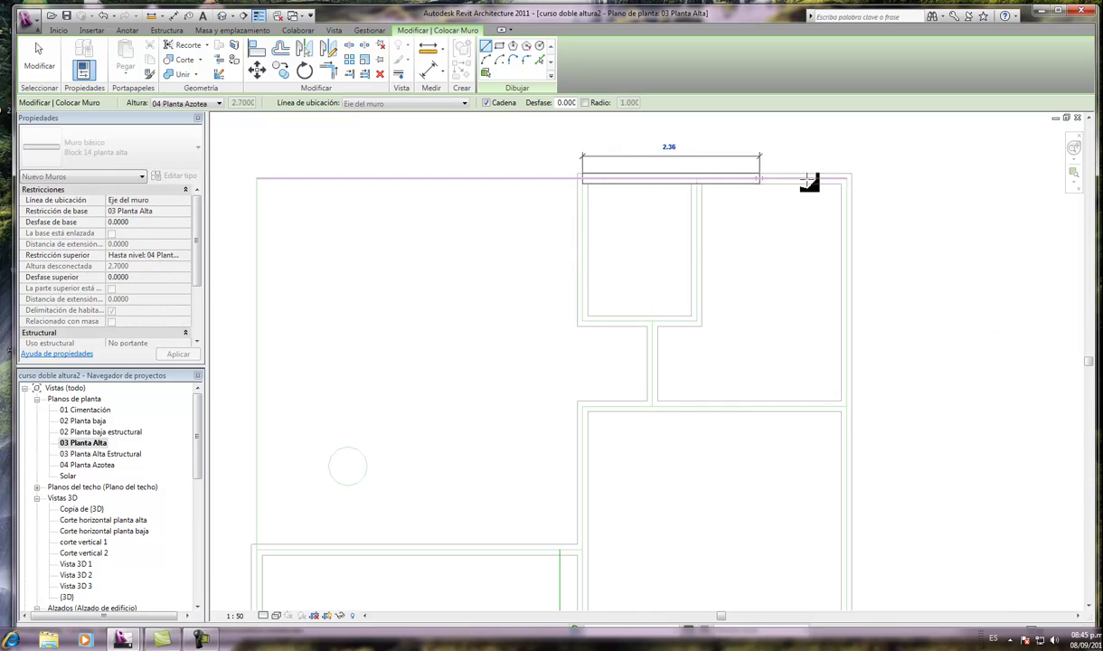
{"action": "left_click", "coordinate": [847, 180]}
{"action": "scroll", "coordinate": [849, 178], "scroll_direction": "down", "scroll_amount": 2}
{"action": "scroll", "coordinate": [850, 178], "scroll_direction": "down", "scroll_amount": 1}
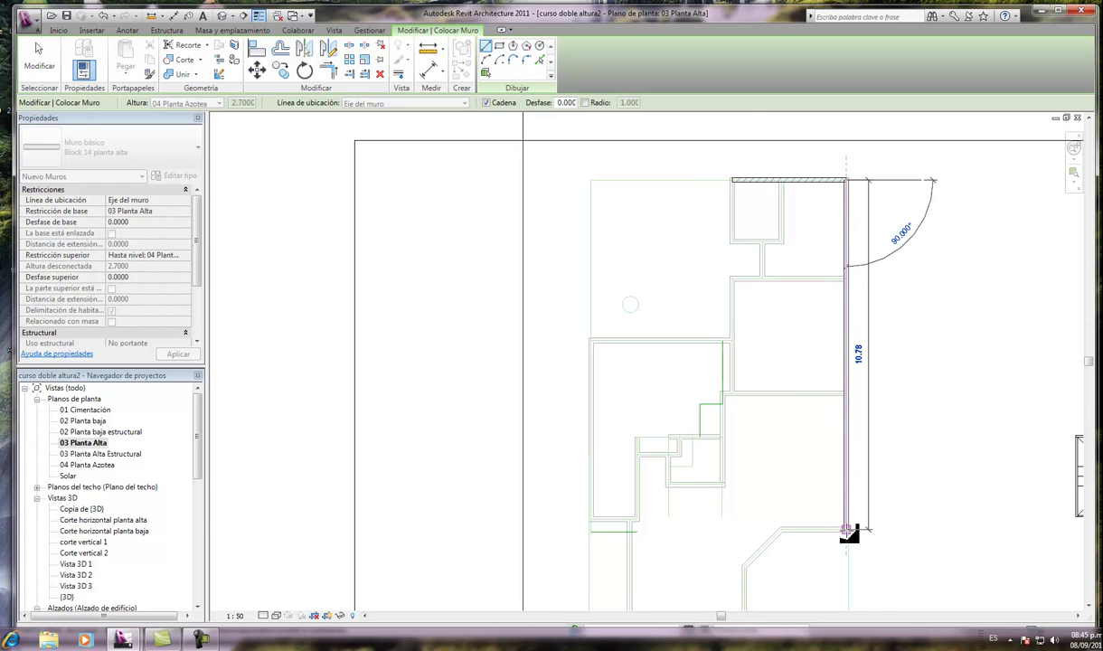
{"action": "scroll", "coordinate": [847, 534], "scroll_direction": "up", "scroll_amount": 2}
{"action": "left_click", "coordinate": [847, 531]}
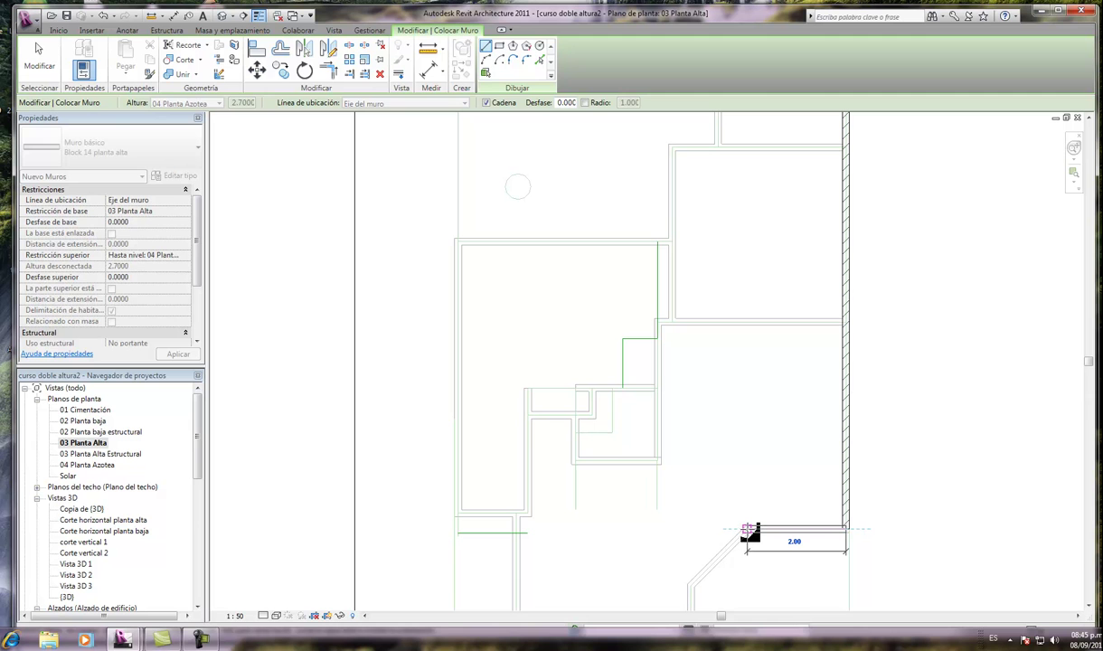
{"action": "left_click", "coordinate": [747, 530]}
{"action": "scroll", "coordinate": [716, 506], "scroll_direction": "up", "scroll_amount": 1}
{"action": "scroll", "coordinate": [711, 515], "scroll_direction": "down", "scroll_amount": 2}
{"action": "scroll", "coordinate": [708, 533], "scroll_direction": "up", "scroll_amount": 2}
{"action": "scroll", "coordinate": [705, 538], "scroll_direction": "up", "scroll_amount": 1}
{"action": "scroll", "coordinate": [720, 526], "scroll_direction": "up", "scroll_amount": 1}
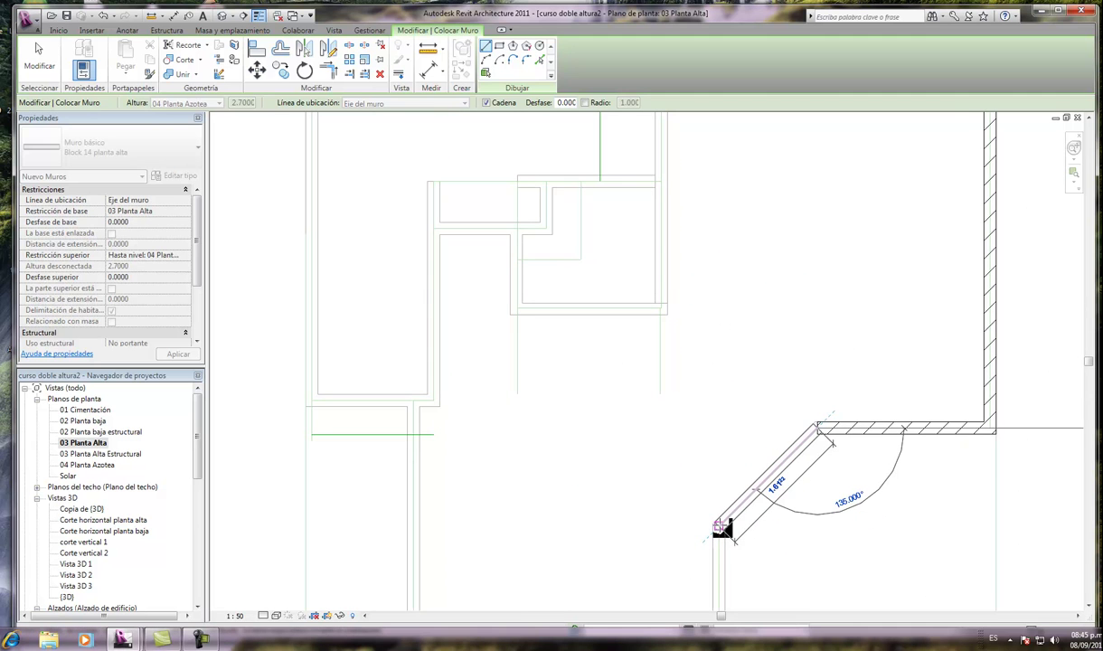
{"action": "left_click", "coordinate": [723, 528]}
Step: Continue with a vertical segment, a 3.54 horizontal wall and walls stepping left
{"action": "scroll", "coordinate": [688, 411], "scroll_direction": "down", "scroll_amount": 1}
{"action": "scroll", "coordinate": [688, 406], "scroll_direction": "down", "scroll_amount": 1}
{"action": "scroll", "coordinate": [689, 404], "scroll_direction": "down", "scroll_amount": 1}
{"action": "scroll", "coordinate": [704, 560], "scroll_direction": "up", "scroll_amount": 3}
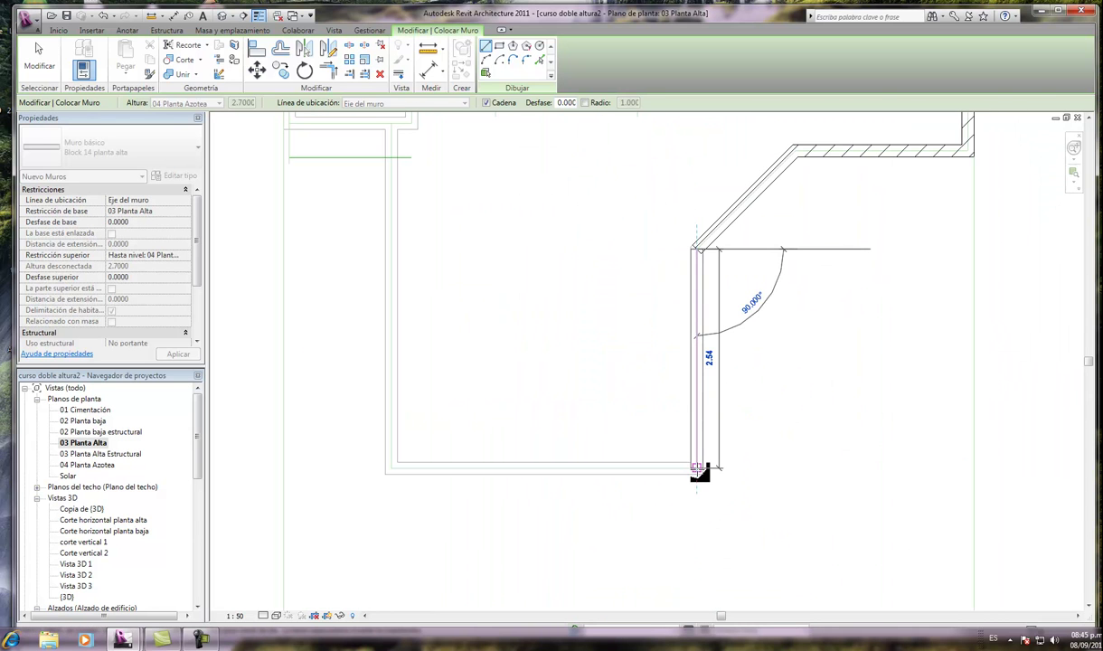
{"action": "left_click", "coordinate": [698, 469]}
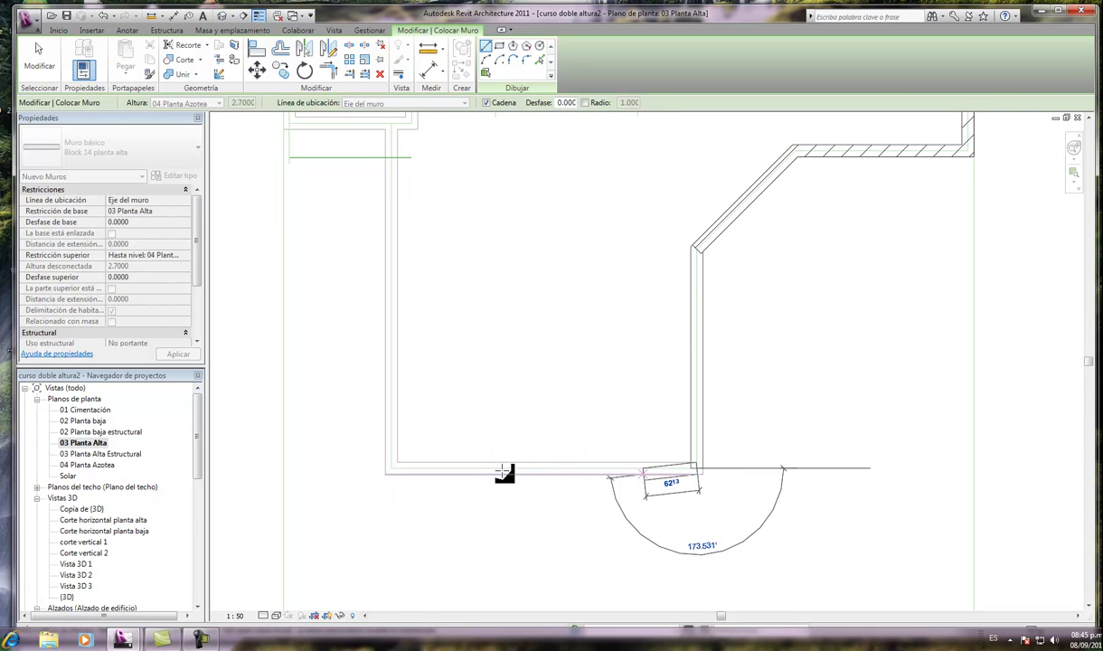
{"action": "left_click", "coordinate": [395, 468]}
{"action": "scroll", "coordinate": [401, 452], "scroll_direction": "down", "scroll_amount": 2}
{"action": "scroll", "coordinate": [395, 308], "scroll_direction": "up", "scroll_amount": 1}
{"action": "scroll", "coordinate": [402, 294], "scroll_direction": "up", "scroll_amount": 1}
{"action": "scroll", "coordinate": [400, 294], "scroll_direction": "up", "scroll_amount": 2}
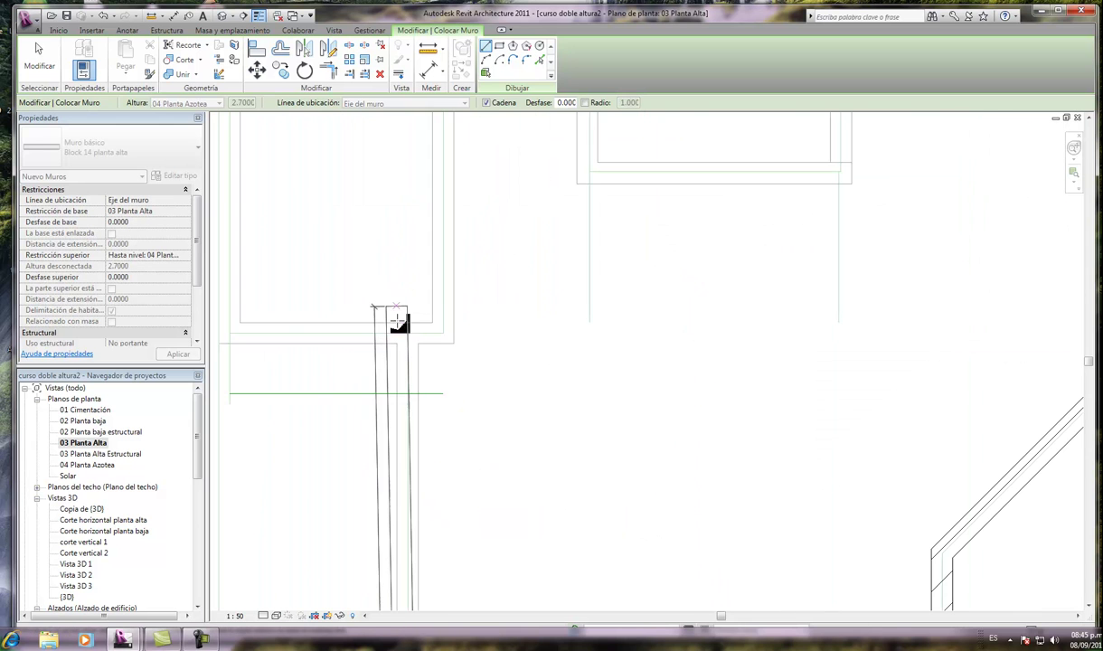
{"action": "left_click", "coordinate": [409, 394]}
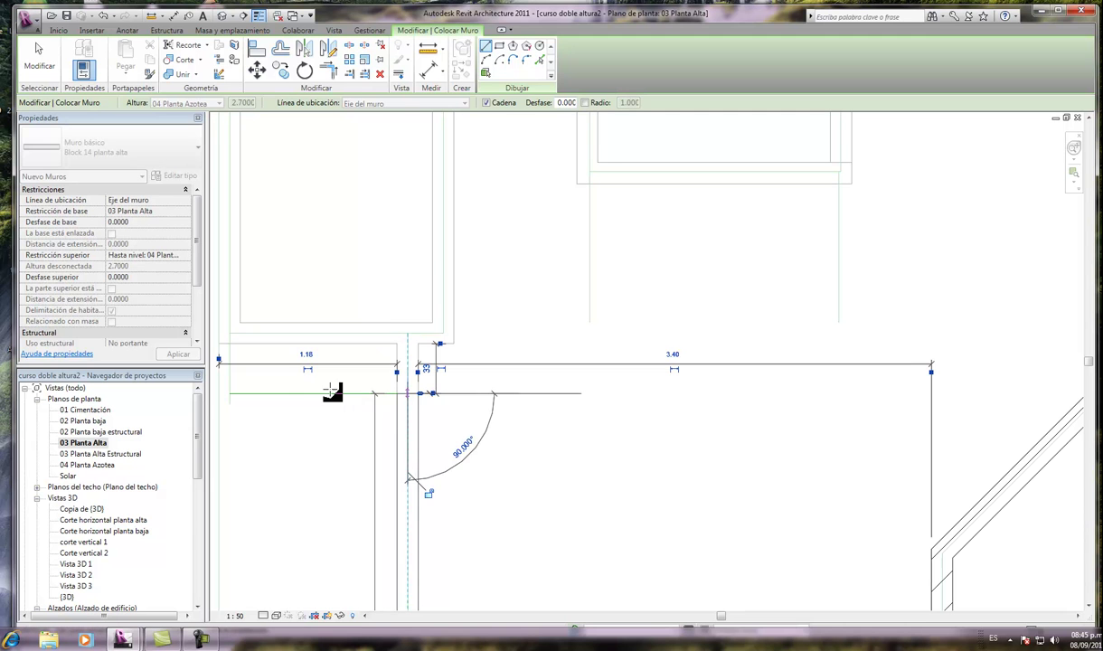
{"action": "left_click", "coordinate": [229, 395]}
Step: Close the perimeter up the left side and along the top with the 4.34 wall
{"action": "scroll", "coordinate": [228, 394], "scroll_direction": "down", "scroll_amount": 1}
{"action": "scroll", "coordinate": [226, 394], "scroll_direction": "down", "scroll_amount": 2}
{"action": "scroll", "coordinate": [226, 394], "scroll_direction": "down", "scroll_amount": 1}
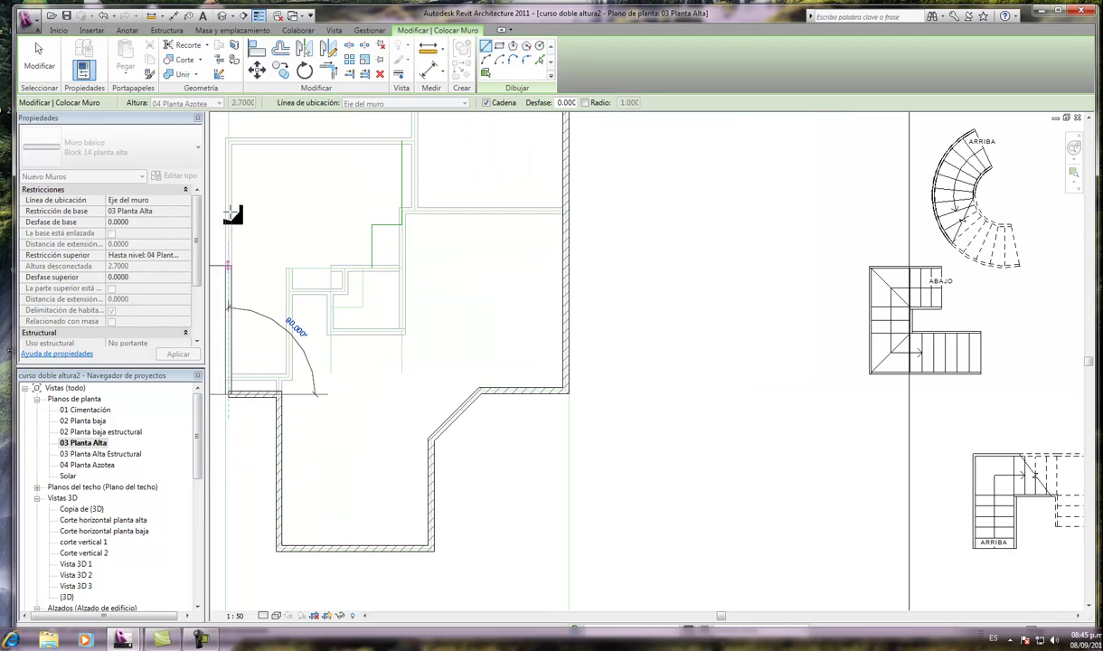
{"action": "scroll", "coordinate": [233, 145], "scroll_direction": "up", "scroll_amount": 2}
{"action": "scroll", "coordinate": [233, 145], "scroll_direction": "up", "scroll_amount": 2}
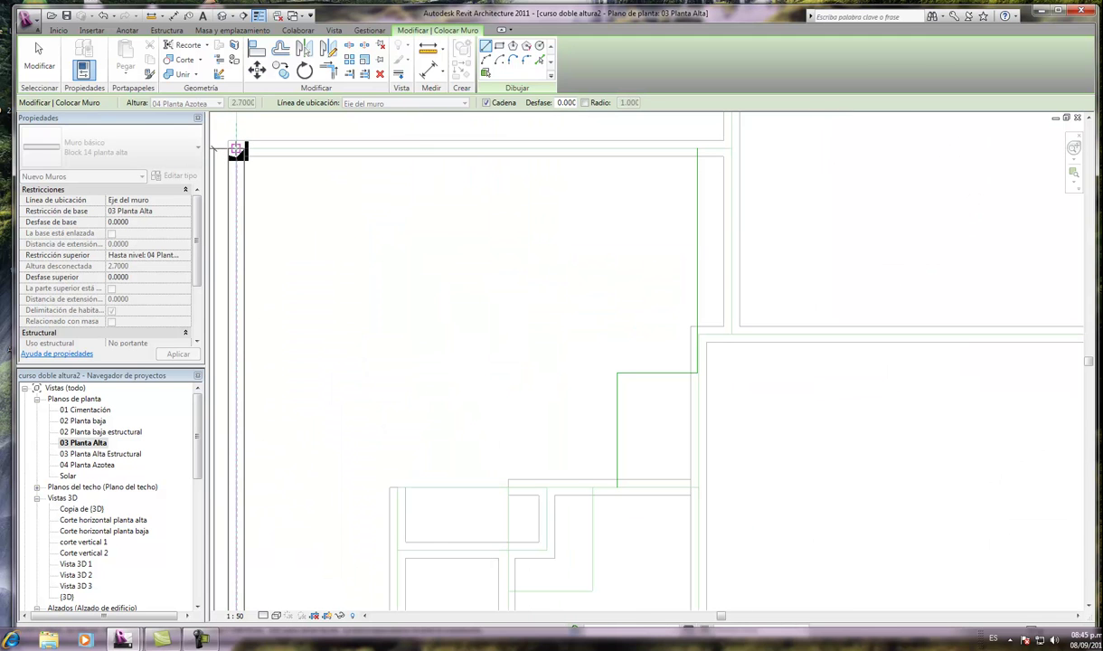
{"action": "left_click", "coordinate": [237, 149]}
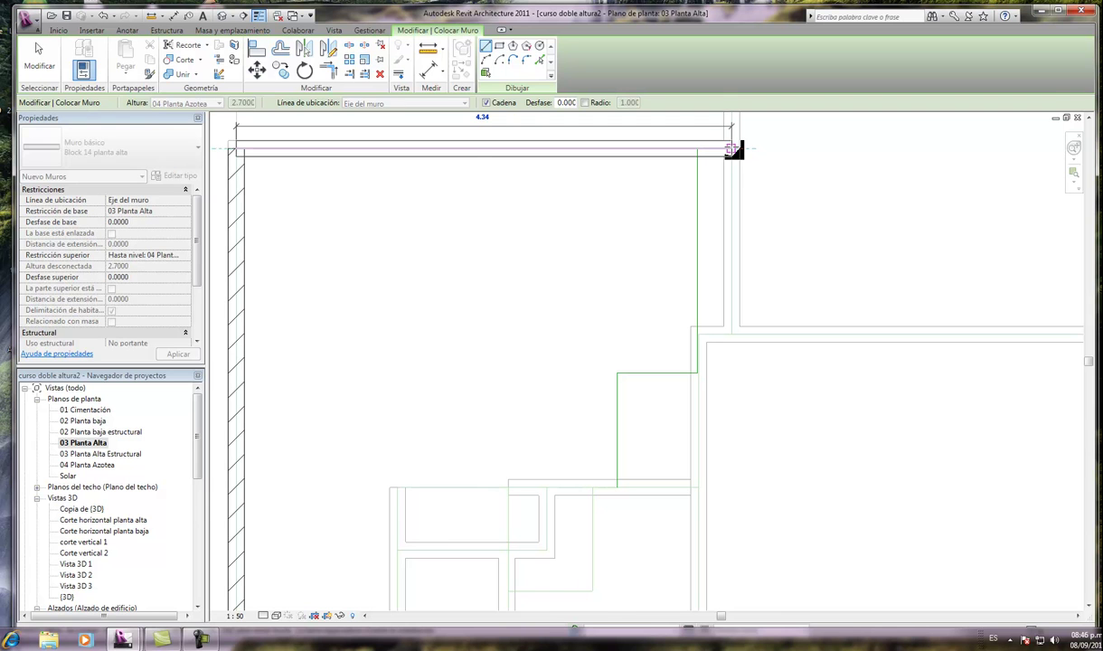
{"action": "left_click", "coordinate": [732, 149]}
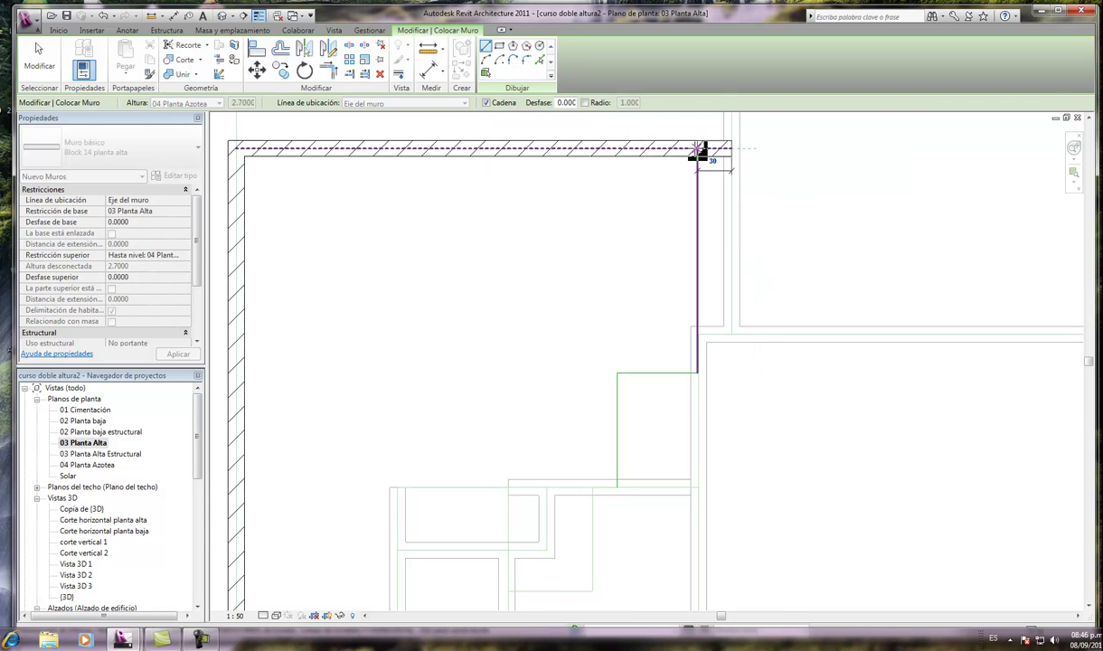
{"action": "left_click", "coordinate": [701, 152]}
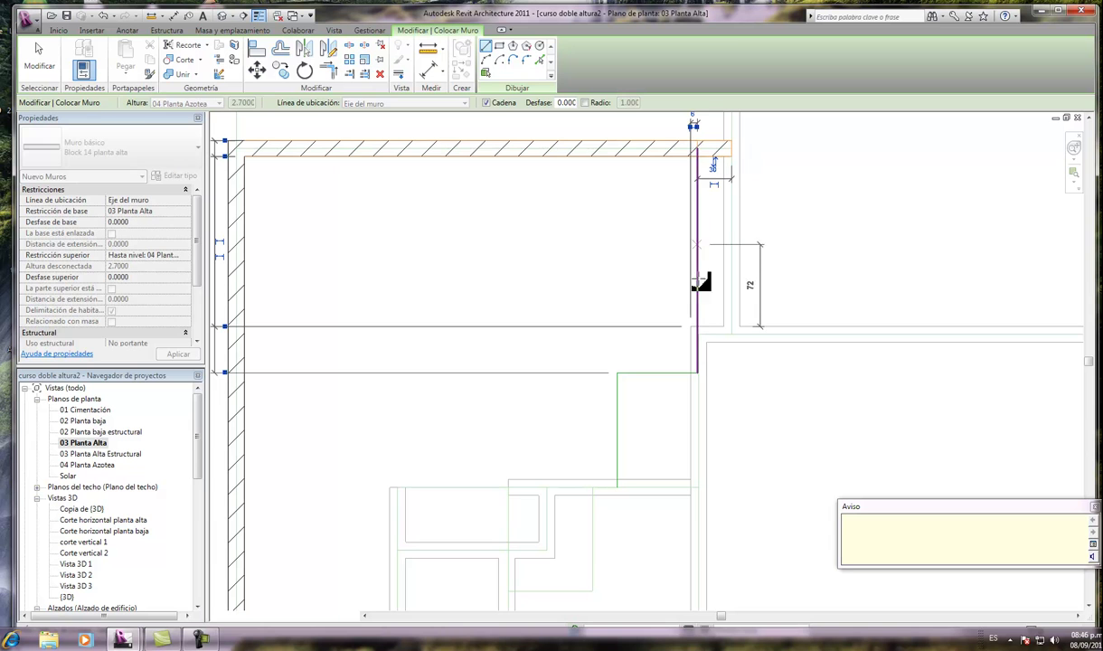
Step: Restart the Wall tool and draw walls down from the top-right corner, across, then down again
{"action": "key", "text": "Escape"}
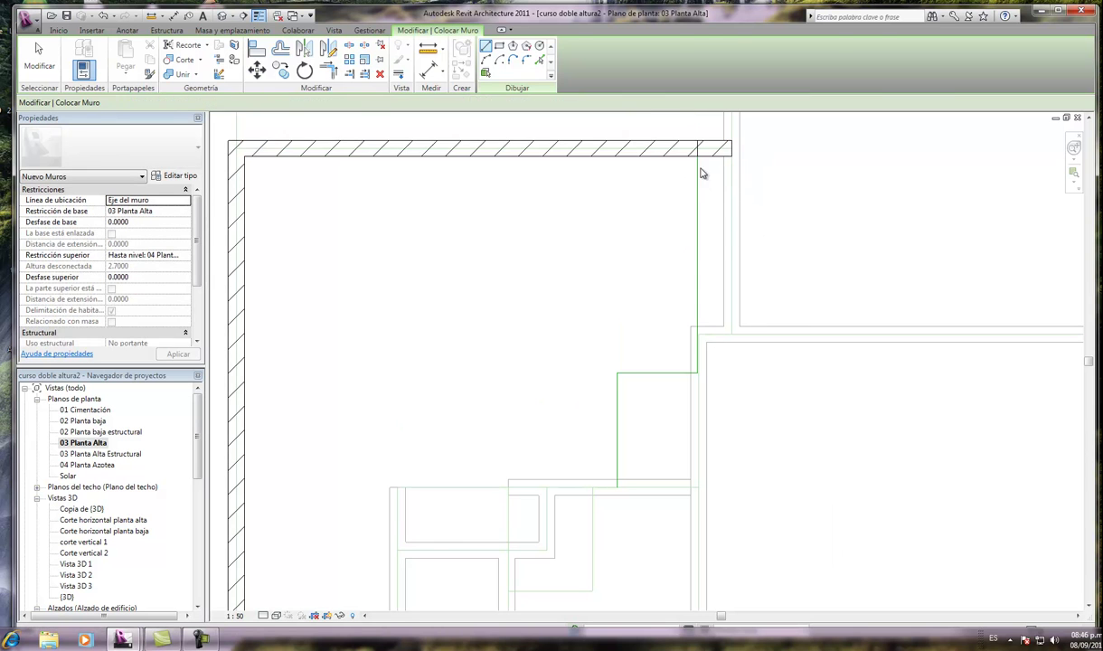
{"action": "key", "text": "Escape"}
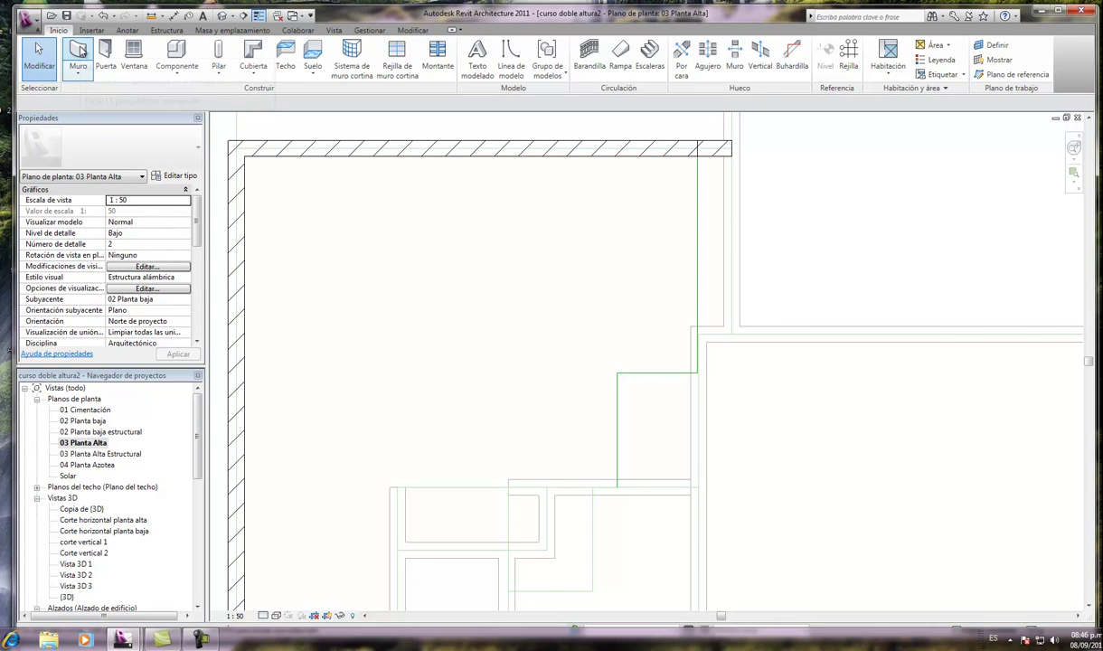
{"action": "left_click", "coordinate": [79, 51]}
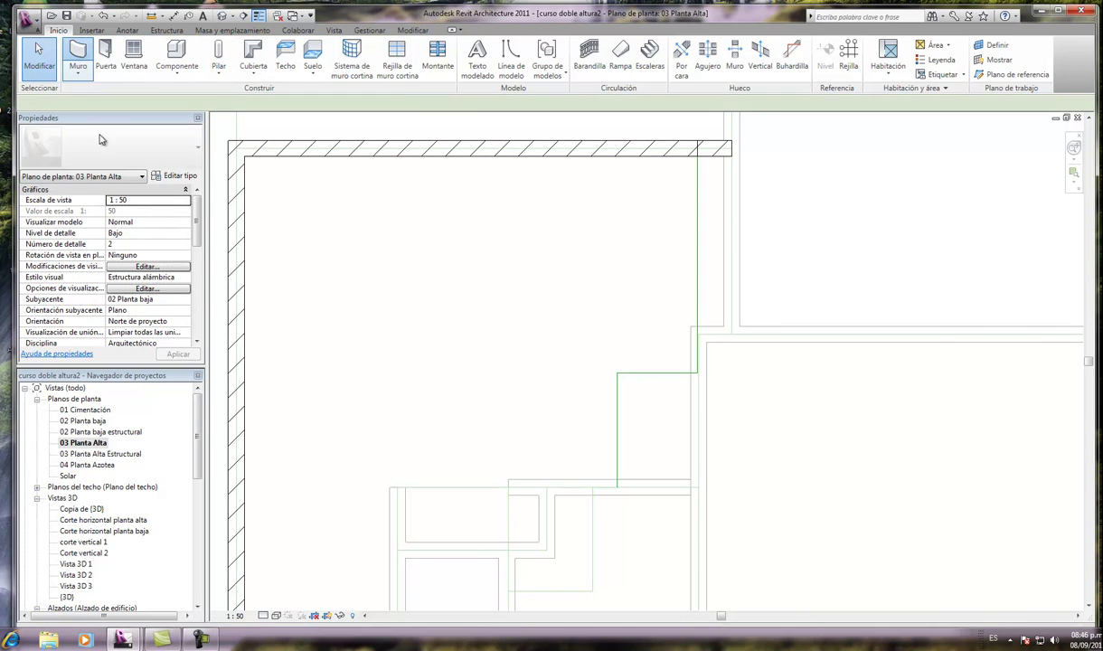
{"action": "left_click", "coordinate": [698, 149]}
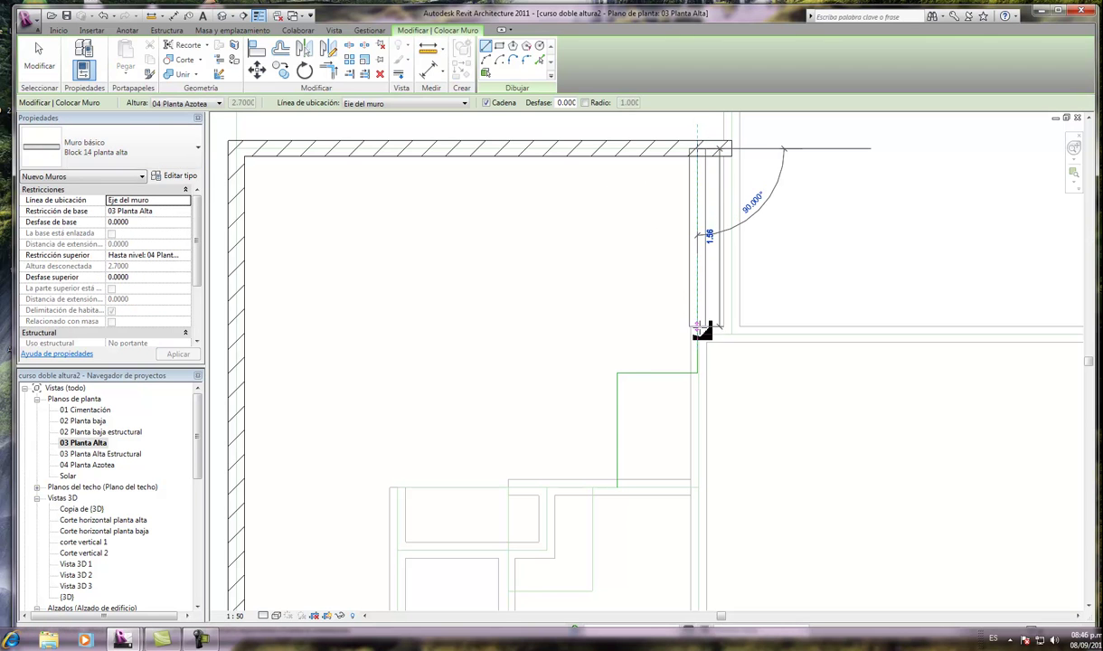
{"action": "scroll", "coordinate": [703, 352], "scroll_direction": "up", "scroll_amount": 1}
{"action": "scroll", "coordinate": [702, 366], "scroll_direction": "up", "scroll_amount": 1}
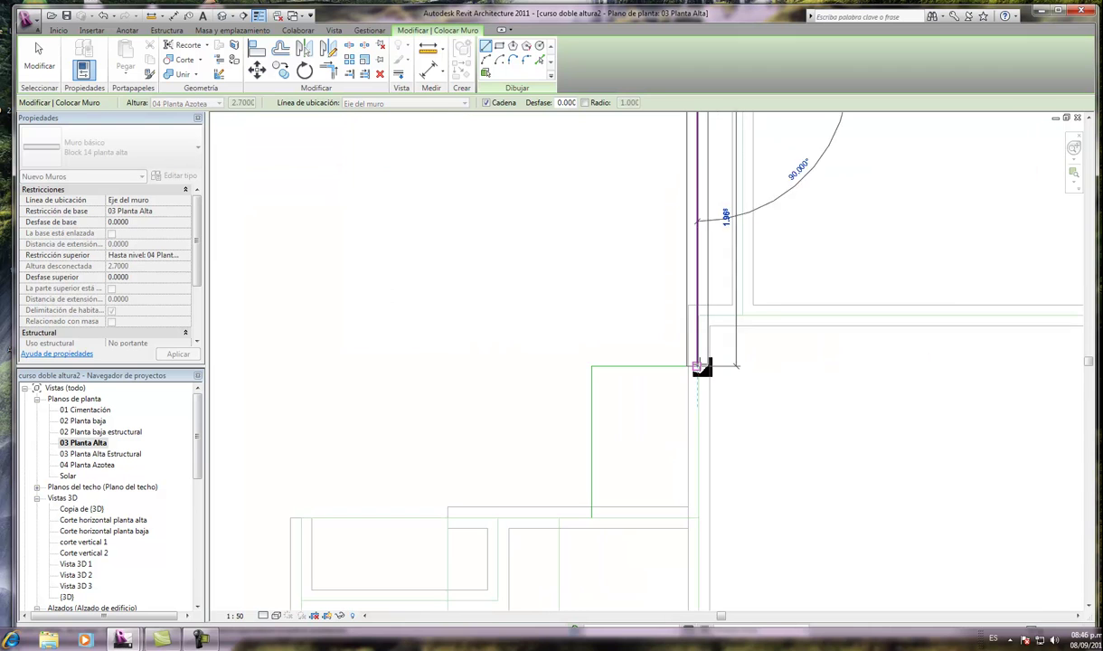
{"action": "left_click", "coordinate": [699, 367]}
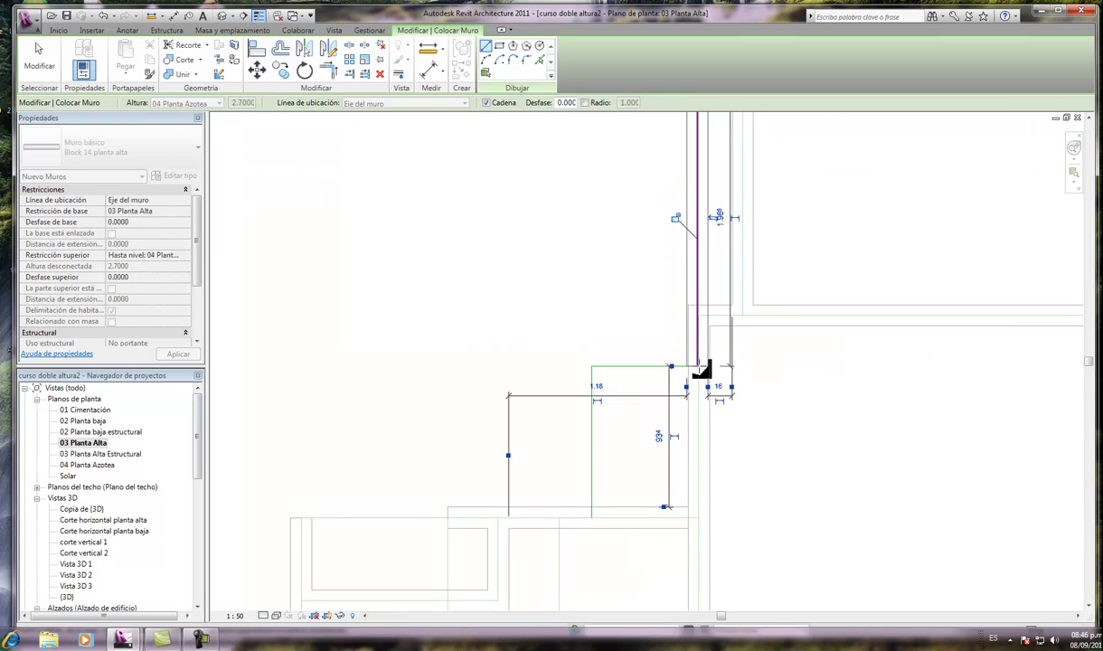
{"action": "left_click", "coordinate": [592, 366]}
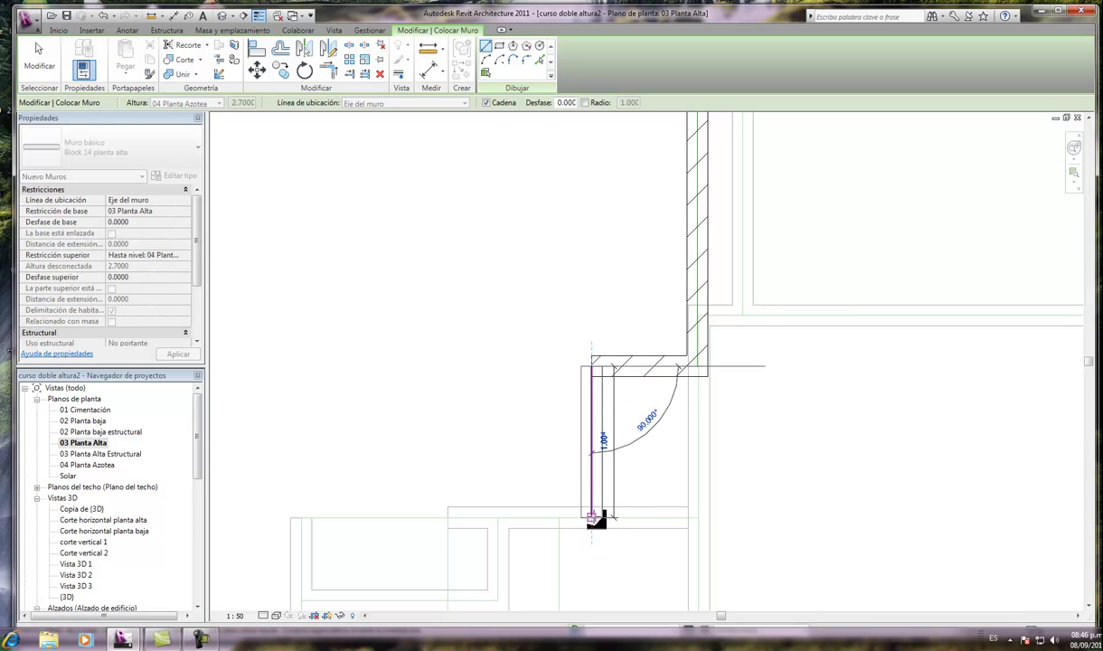
{"action": "left_click", "coordinate": [592, 519]}
Step: Continue the chain with a horizontal wall left and a 2.94 vertical wall, then end it
{"action": "scroll", "coordinate": [561, 402], "scroll_direction": "down", "scroll_amount": 2}
{"action": "scroll", "coordinate": [562, 390], "scroll_direction": "down", "scroll_amount": 2}
{"action": "scroll", "coordinate": [528, 456], "scroll_direction": "up", "scroll_amount": 2}
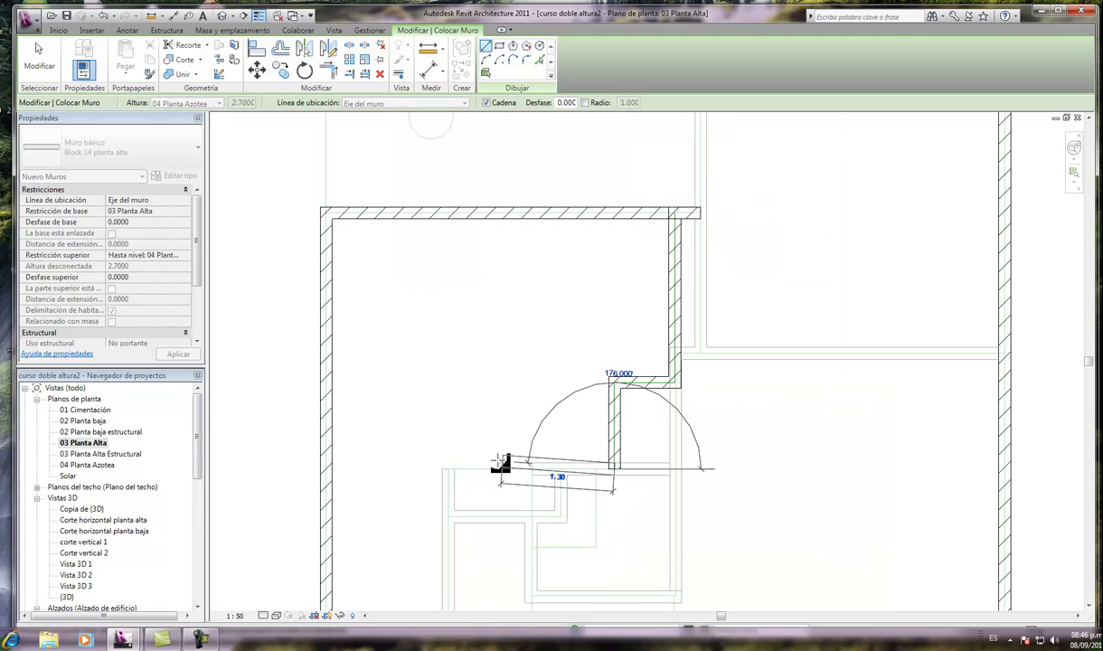
{"action": "scroll", "coordinate": [504, 456], "scroll_direction": "up", "scroll_amount": 1}
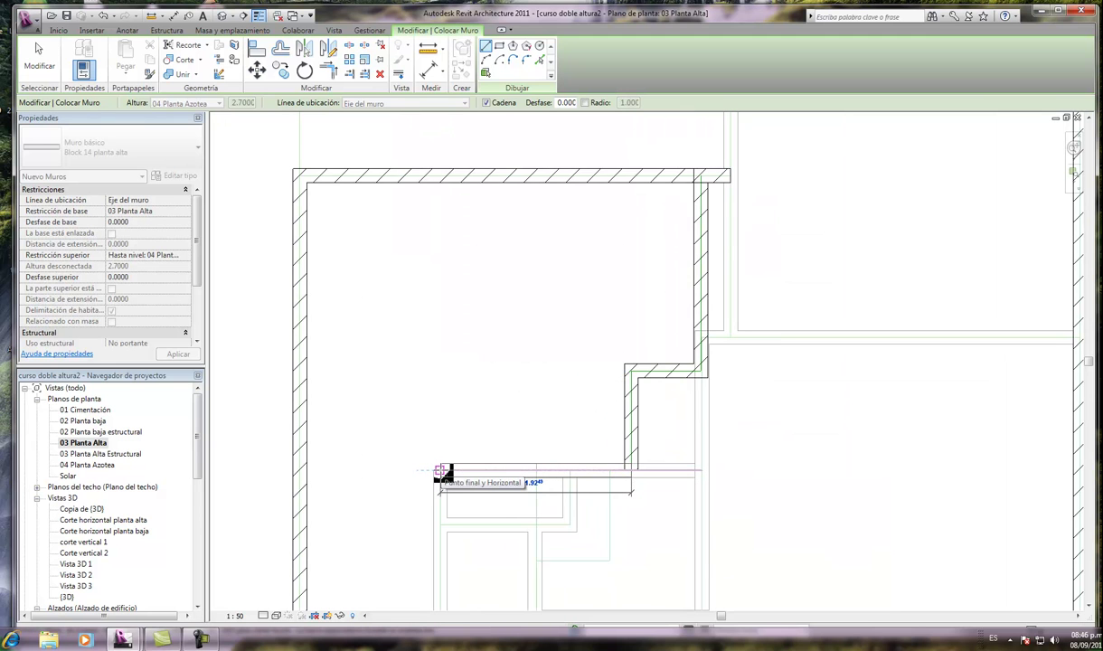
{"action": "left_click", "coordinate": [443, 472]}
{"action": "scroll", "coordinate": [455, 312], "scroll_direction": "down", "scroll_amount": 1}
{"action": "scroll", "coordinate": [445, 291], "scroll_direction": "down", "scroll_amount": 2}
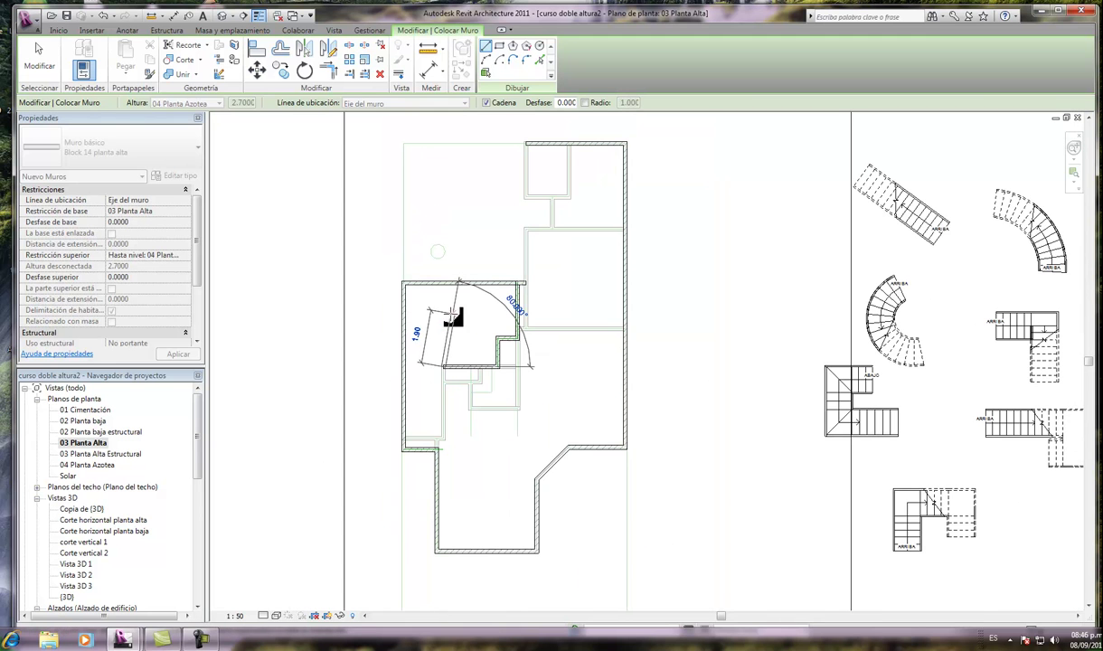
{"action": "scroll", "coordinate": [445, 423], "scroll_direction": "up", "scroll_amount": 3}
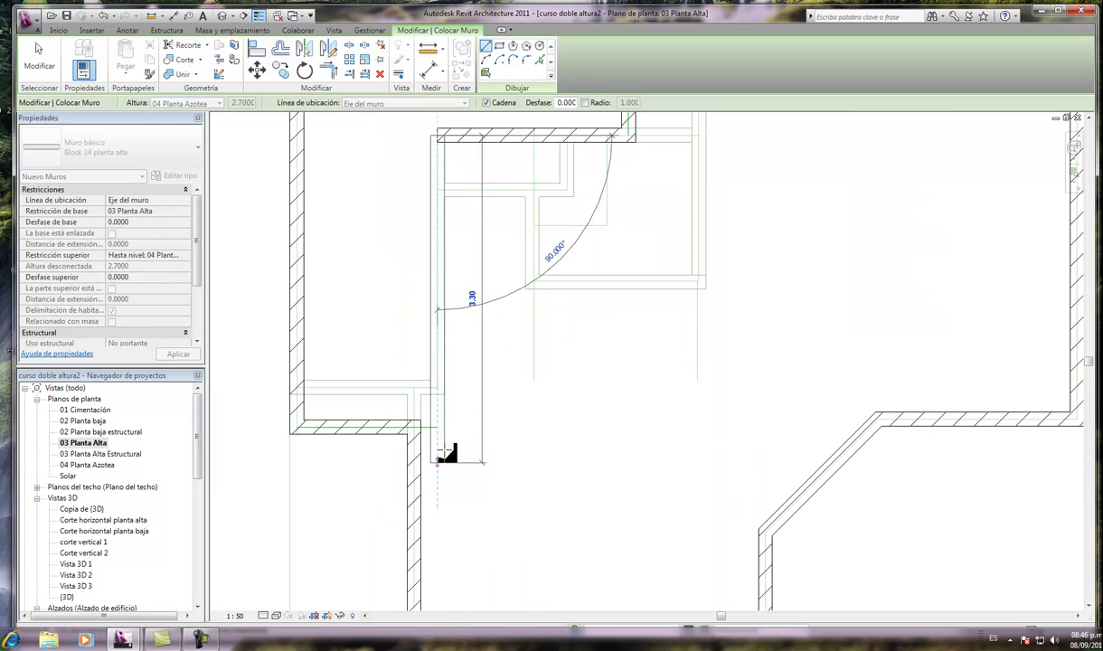
{"action": "left_click", "coordinate": [439, 425]}
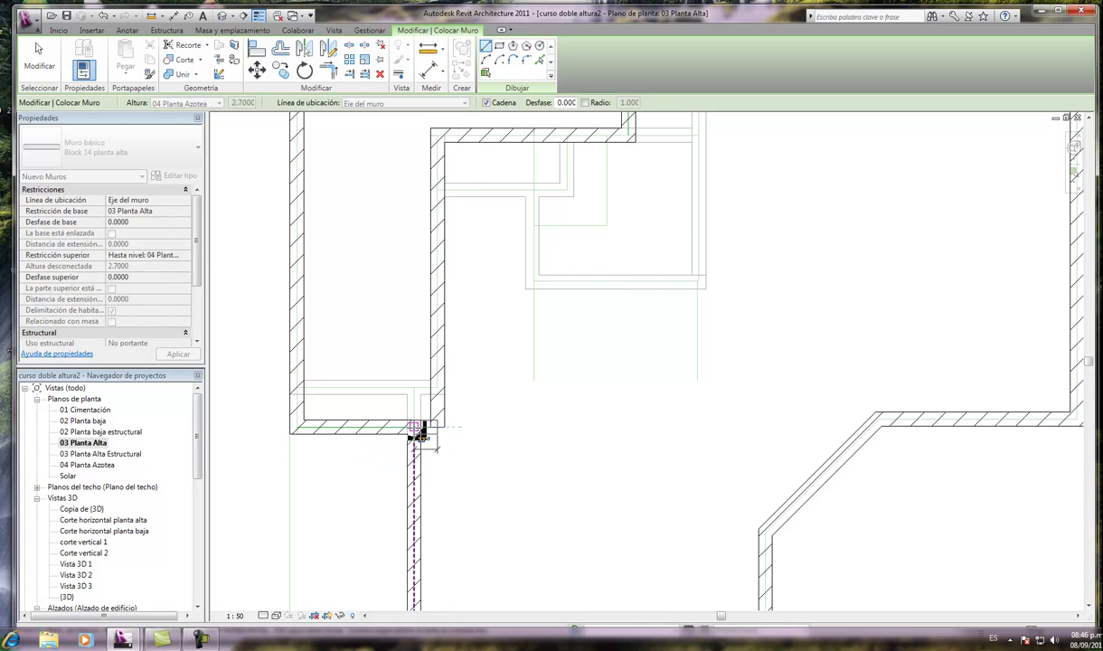
{"action": "scroll", "coordinate": [417, 432], "scroll_direction": "down", "scroll_amount": 2}
{"action": "key", "text": "Escape"}
Step: Draw a horizontal wall from the wall corner to the right-hand wall
{"action": "scroll", "coordinate": [457, 437], "scroll_direction": "down", "scroll_amount": 1}
{"action": "scroll", "coordinate": [489, 434], "scroll_direction": "down", "scroll_amount": 2}
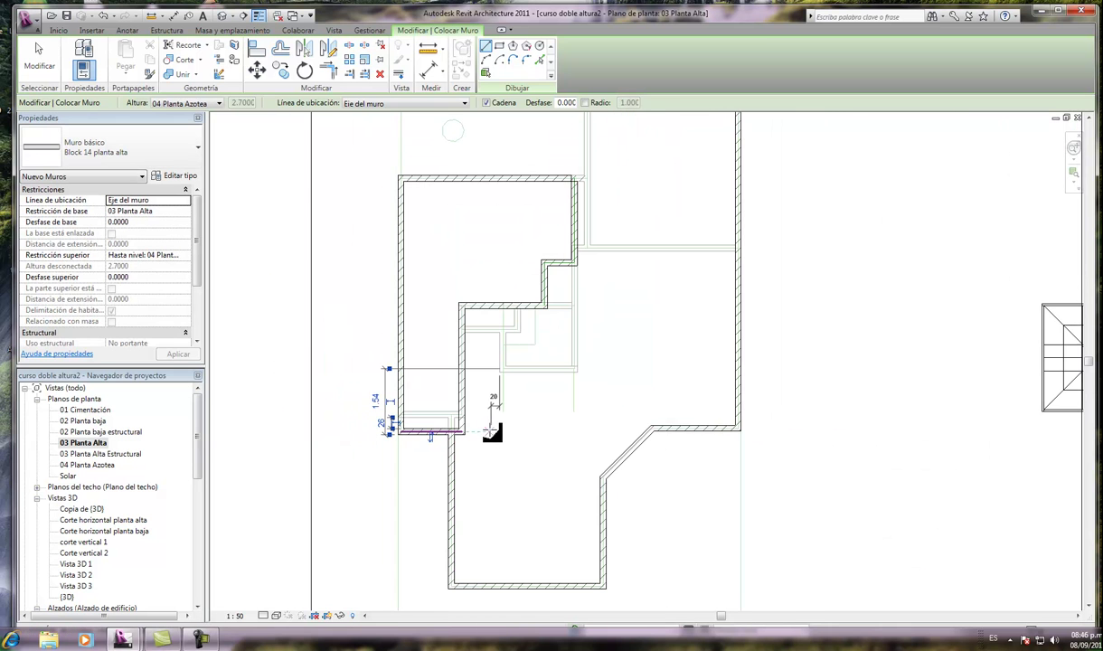
{"action": "scroll", "coordinate": [625, 324], "scroll_direction": "down", "scroll_amount": 3}
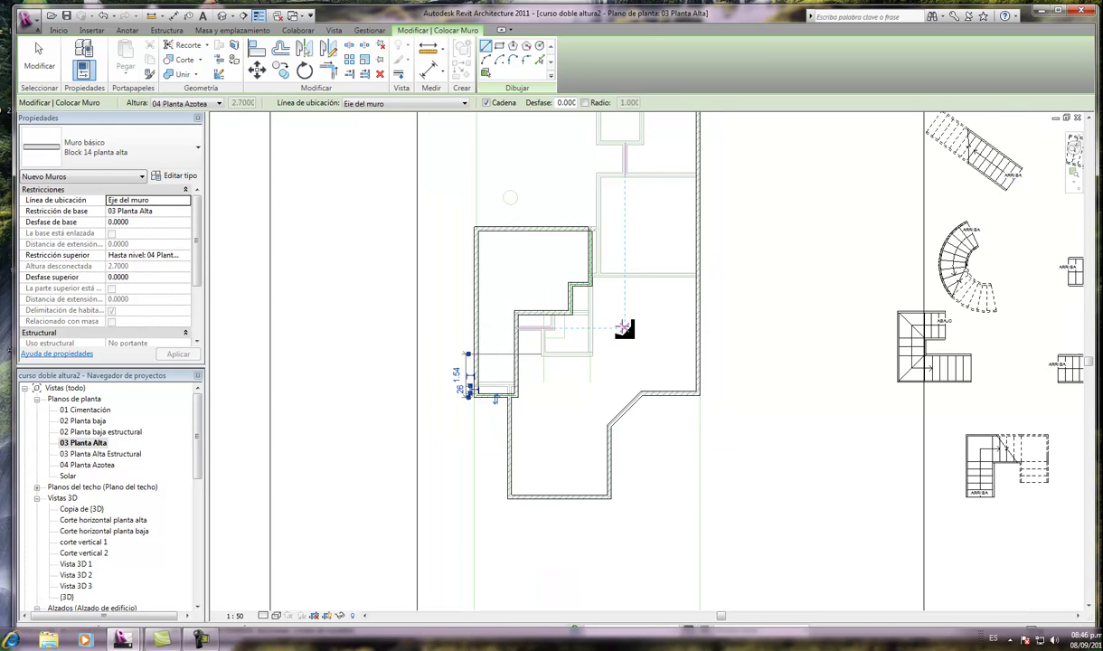
{"action": "scroll", "coordinate": [604, 291], "scroll_direction": "up", "scroll_amount": 1}
{"action": "scroll", "coordinate": [596, 286], "scroll_direction": "up", "scroll_amount": 2}
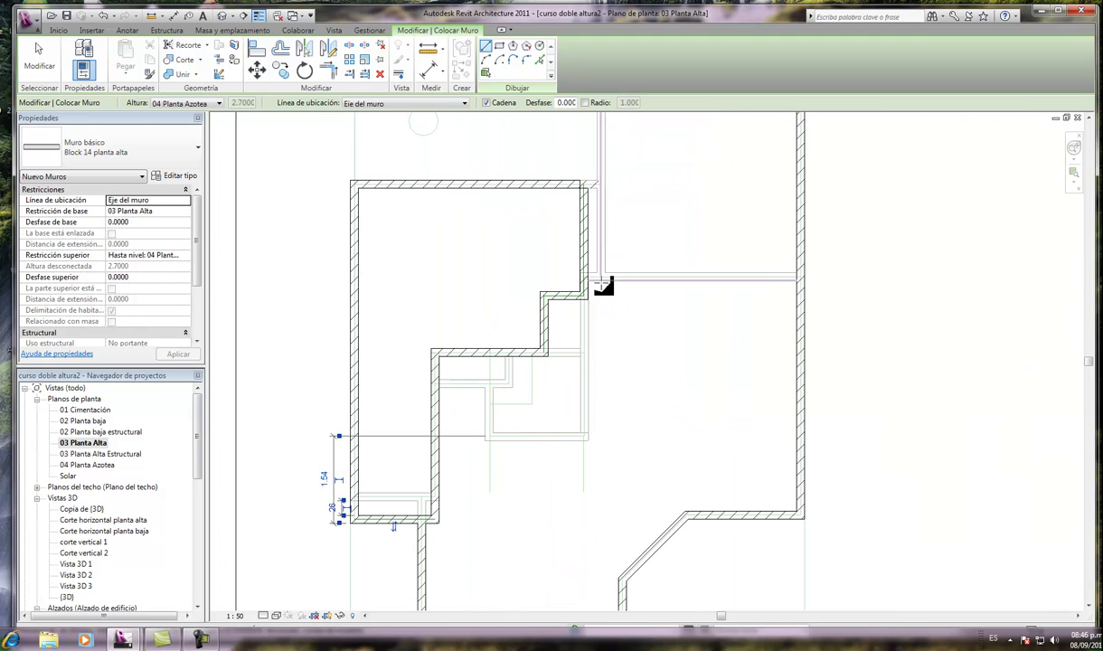
{"action": "left_click", "coordinate": [584, 277]}
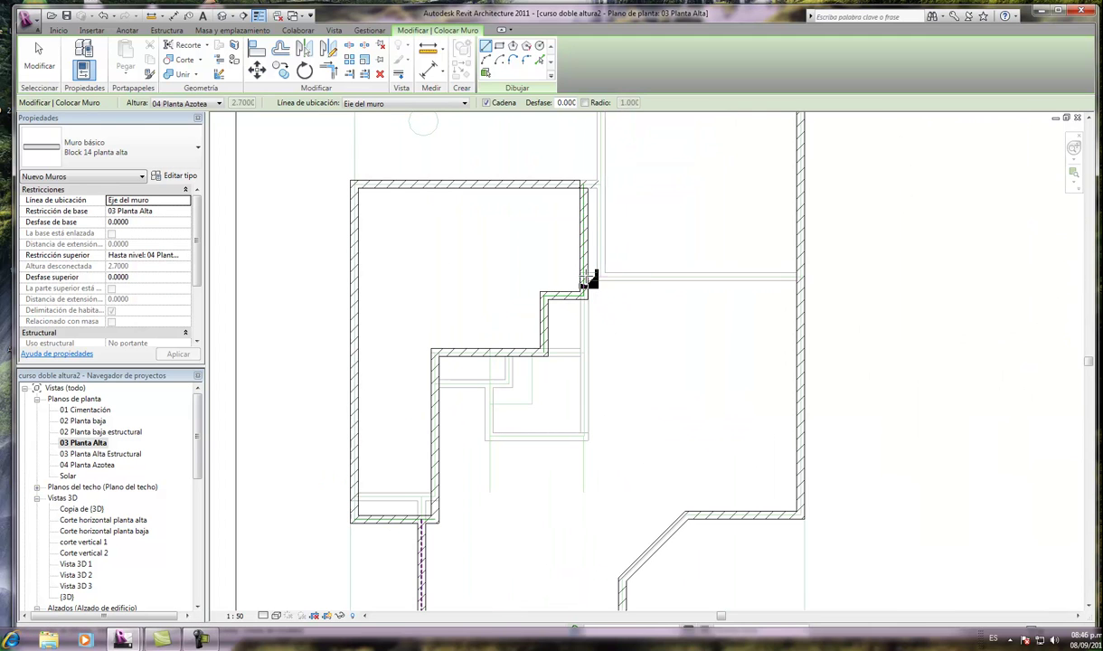
{"action": "left_click", "coordinate": [800, 276]}
{"action": "scroll", "coordinate": [706, 357], "scroll_direction": "down", "scroll_amount": 1}
{"action": "scroll", "coordinate": [697, 328], "scroll_direction": "down", "scroll_amount": 1}
{"action": "key", "text": "Escape"}
Step: Draw a wall up from the corner, then across to the right wall
{"action": "scroll", "coordinate": [665, 269], "scroll_direction": "up", "scroll_amount": 3}
{"action": "scroll", "coordinate": [665, 268], "scroll_direction": "up", "scroll_amount": 2}
{"action": "scroll", "coordinate": [664, 311], "scroll_direction": "up", "scroll_amount": 2}
{"action": "left_click", "coordinate": [680, 337]}
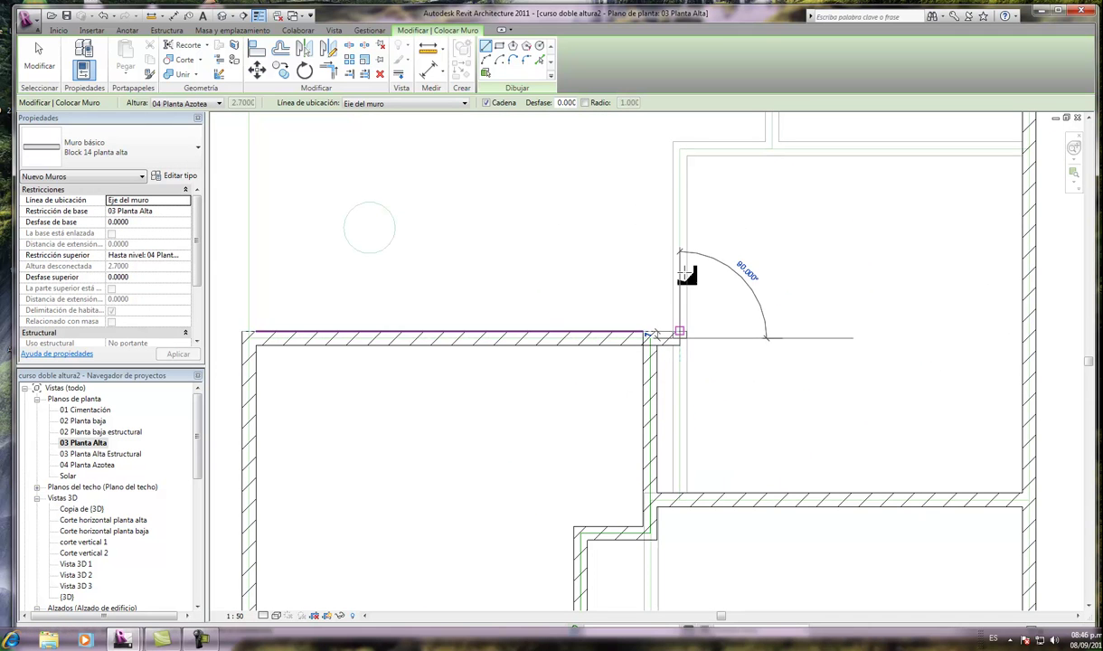
{"action": "left_click", "coordinate": [682, 152]}
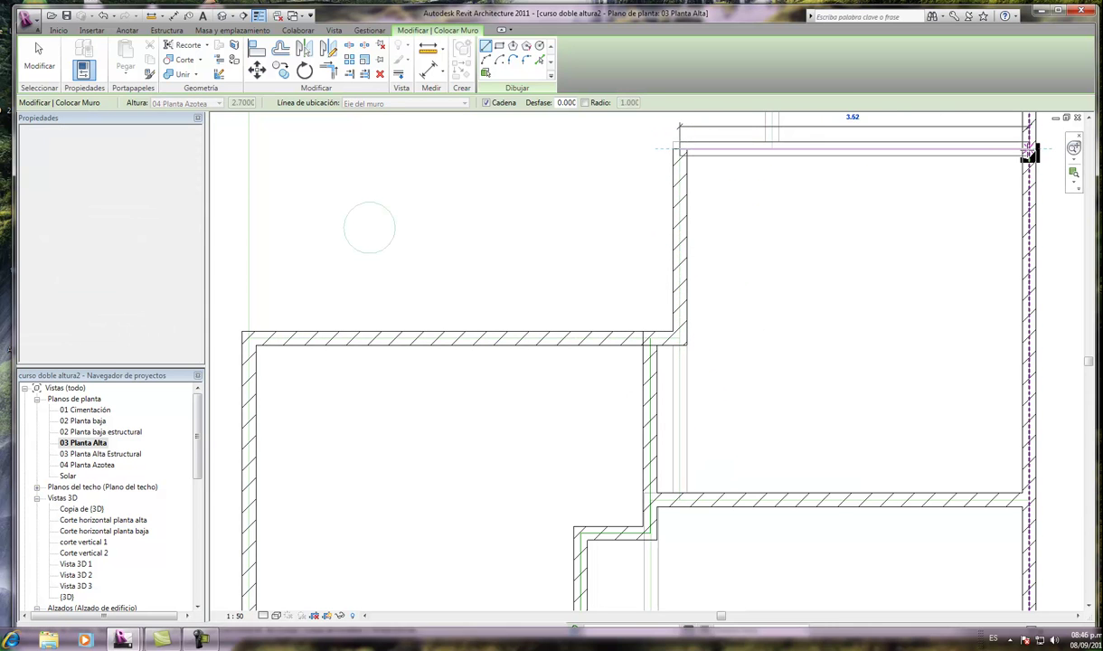
{"action": "left_click", "coordinate": [1029, 151]}
{"action": "scroll", "coordinate": [844, 348], "scroll_direction": "down", "scroll_amount": 2}
{"action": "scroll", "coordinate": [840, 361], "scroll_direction": "down", "scroll_amount": 2}
{"action": "key", "text": "Escape"}
Step: Enclose the small top room with a vertical wall, a 1.48 wall and a 1.90 wall
{"action": "scroll", "coordinate": [775, 165], "scroll_direction": "up", "scroll_amount": 3}
{"action": "scroll", "coordinate": [771, 154], "scroll_direction": "up", "scroll_amount": 1}
{"action": "left_click", "coordinate": [771, 151]}
{"action": "scroll", "coordinate": [771, 151], "scroll_direction": "down", "scroll_amount": 2}
{"action": "left_click", "coordinate": [771, 369]}
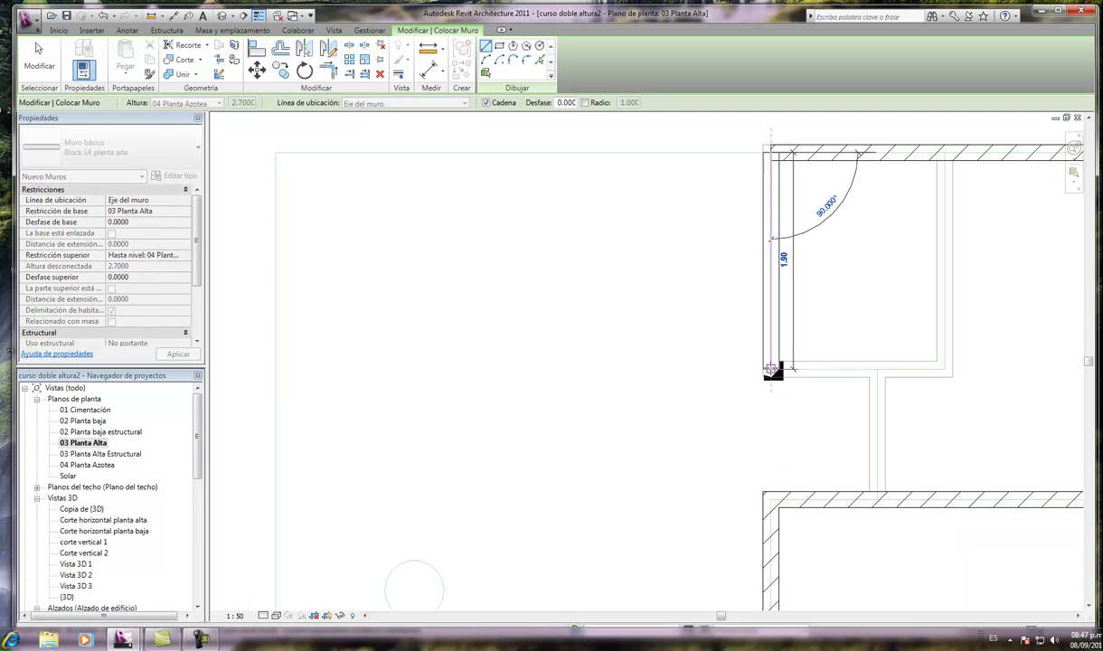
{"action": "left_click", "coordinate": [770, 369]}
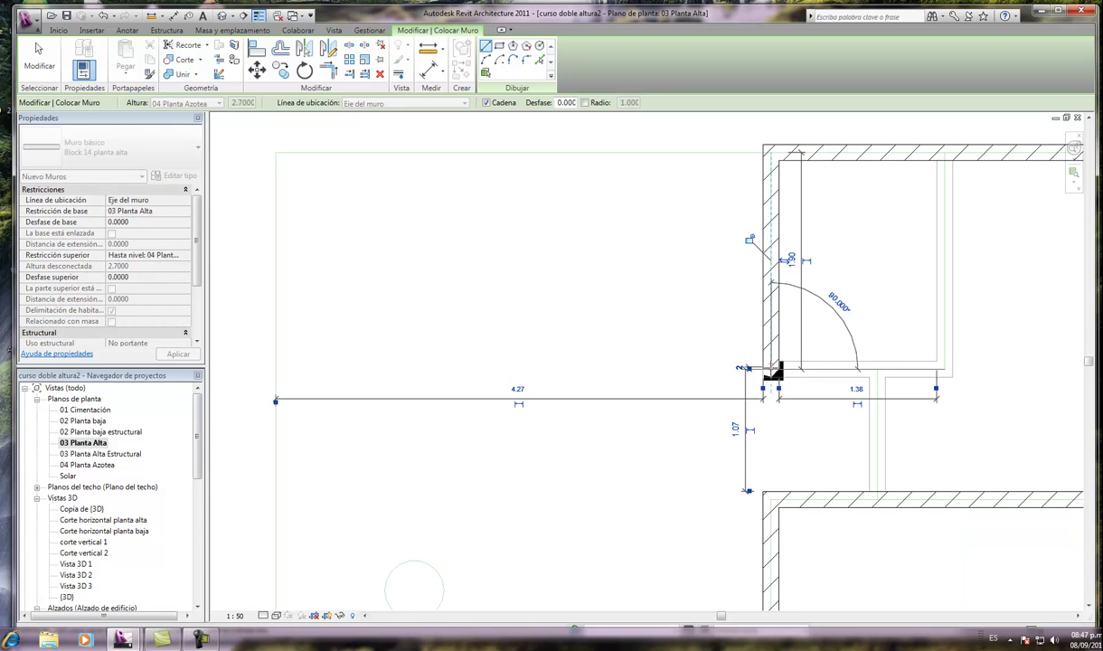
{"action": "left_click", "coordinate": [945, 368]}
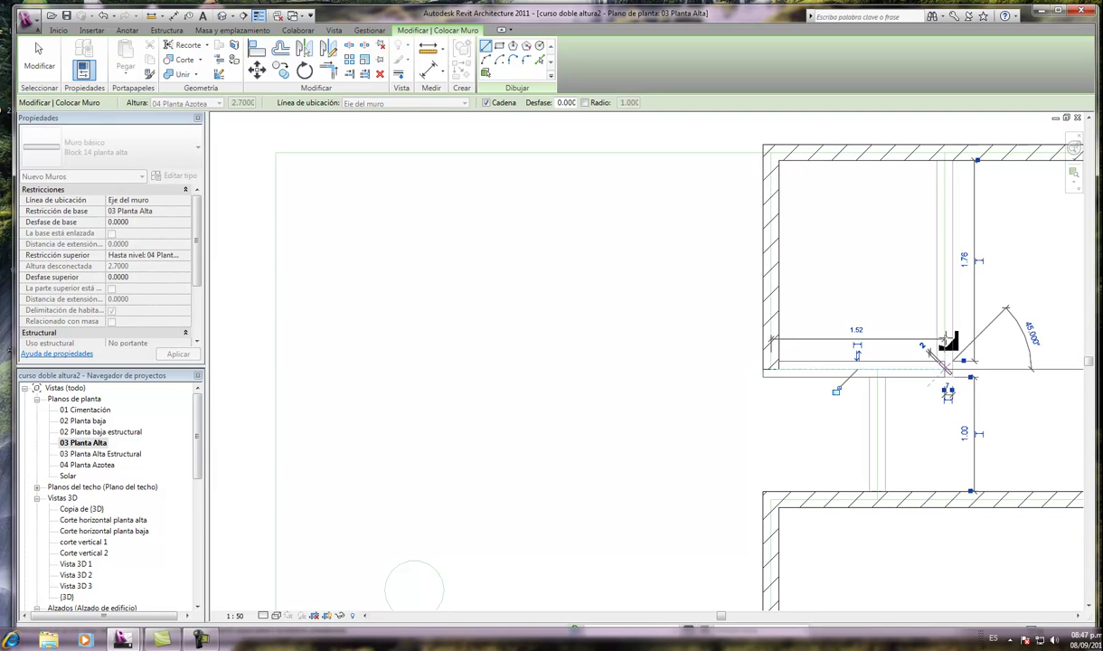
{"action": "left_click", "coordinate": [945, 153]}
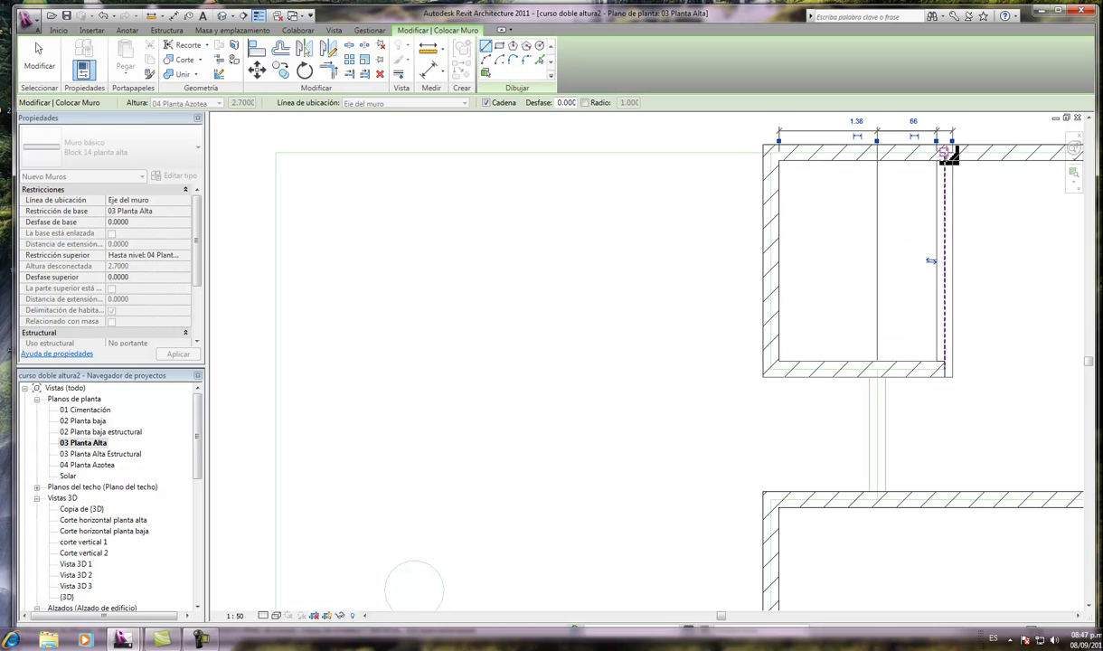
Step: Join the small room to the room below with a short 1.02 wall and zoom out
{"action": "left_click", "coordinate": [880, 369]}
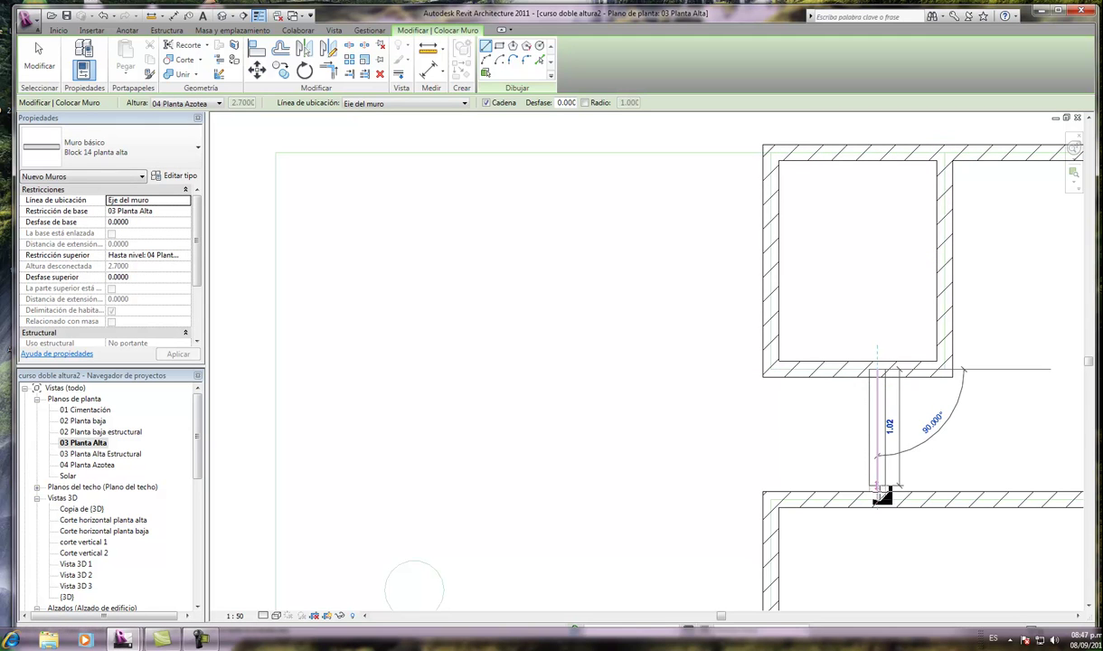
{"action": "left_click", "coordinate": [879, 500]}
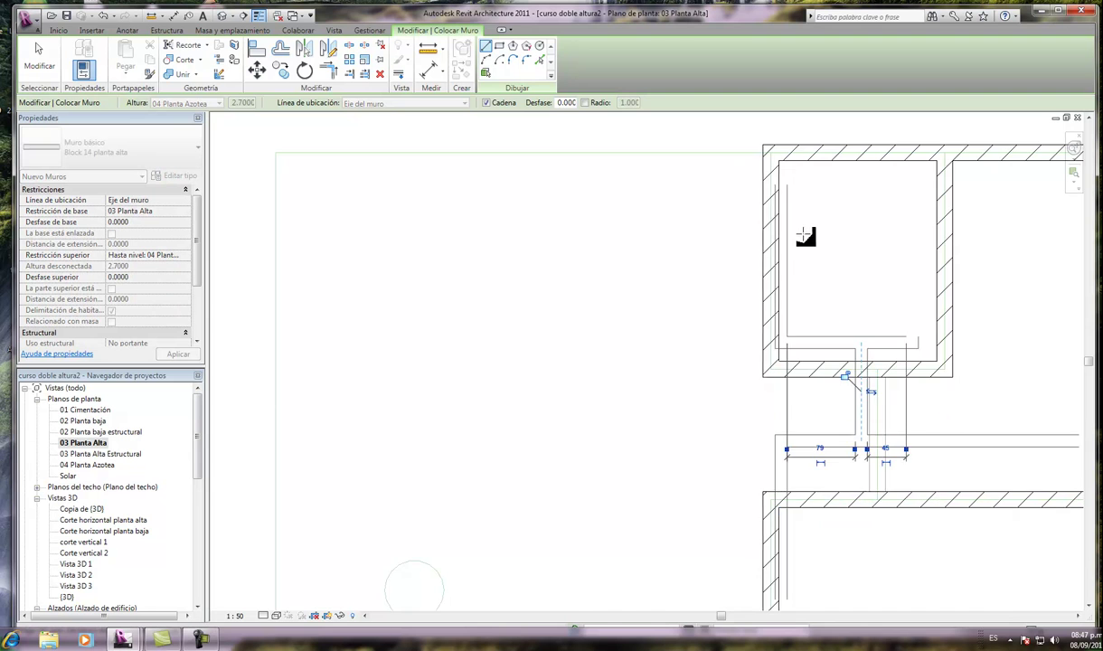
{"action": "scroll", "coordinate": [800, 217], "scroll_direction": "down", "scroll_amount": 3}
{"action": "scroll", "coordinate": [792, 202], "scroll_direction": "down", "scroll_amount": 1}
{"action": "scroll", "coordinate": [783, 191], "scroll_direction": "down", "scroll_amount": 2}
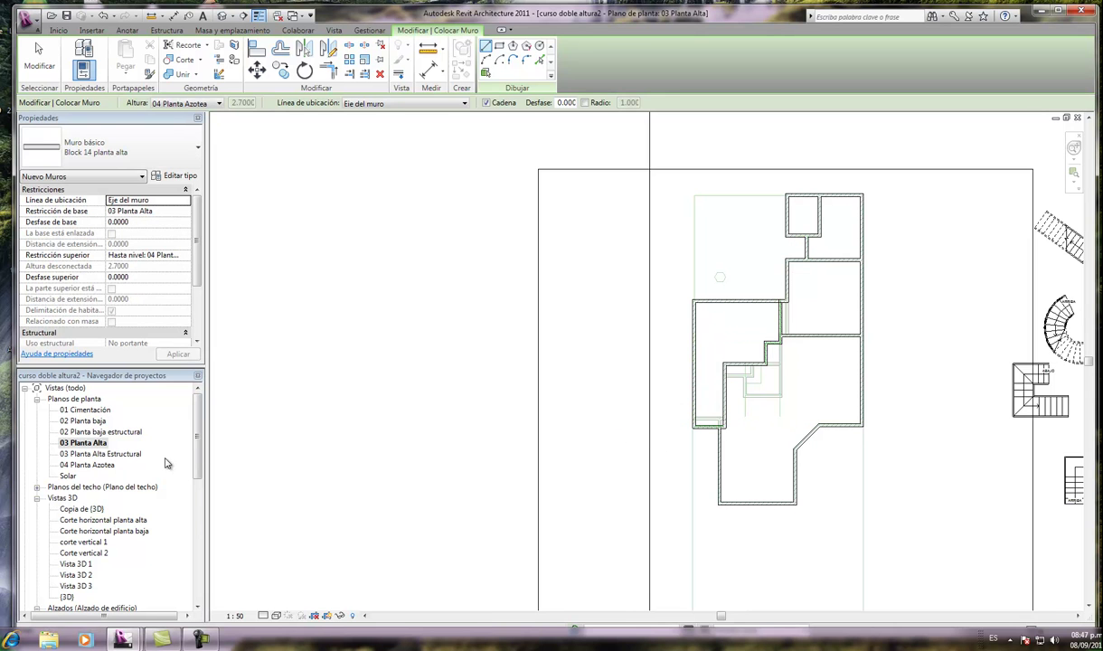
Step: Check the house in the 3D view, then return to the 02 Planta baja floor plan
{"action": "double_click", "coordinate": [67, 597]}
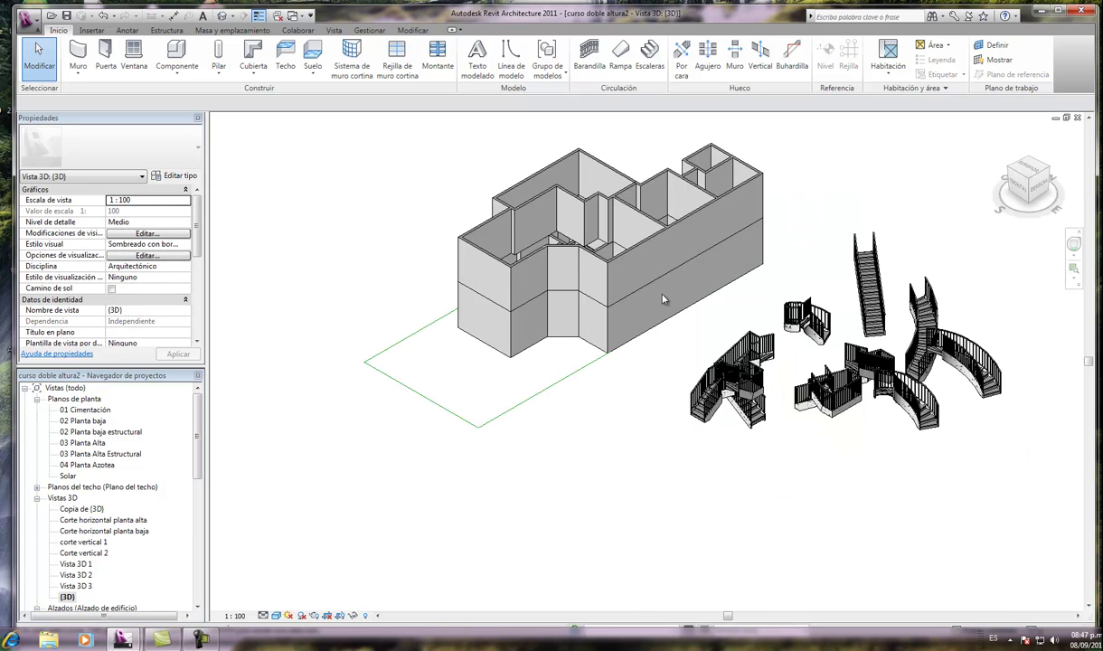
{"action": "double_click", "coordinate": [93, 423]}
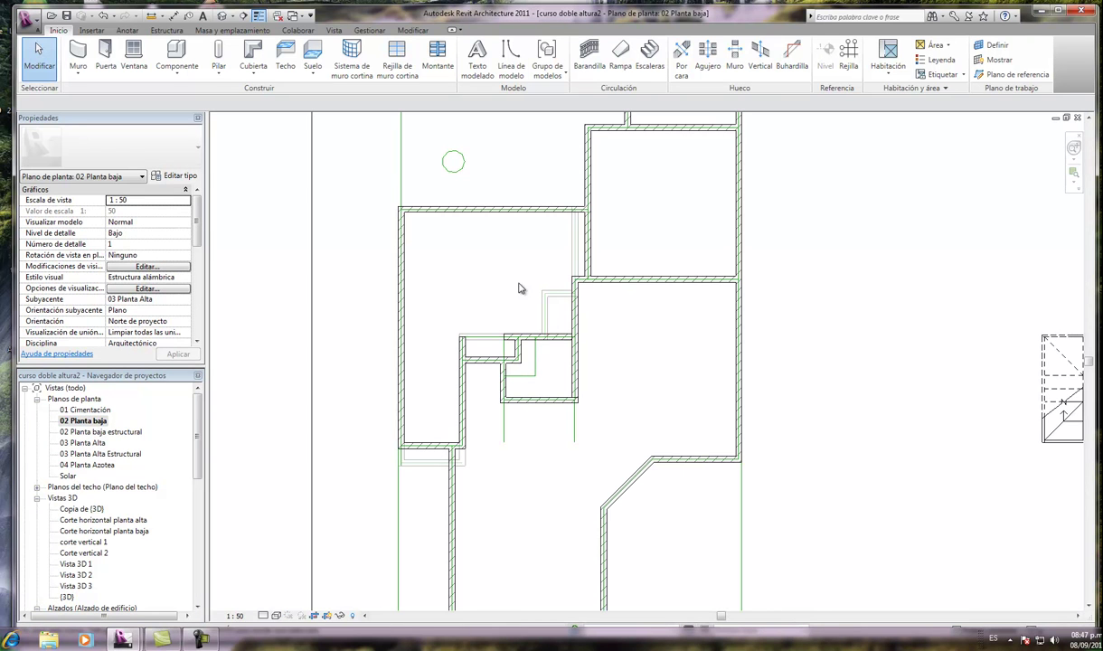
Step: Start a new floor on 02 Planta baja using the casa planta baja floor type
{"action": "left_click", "coordinate": [312, 56]}
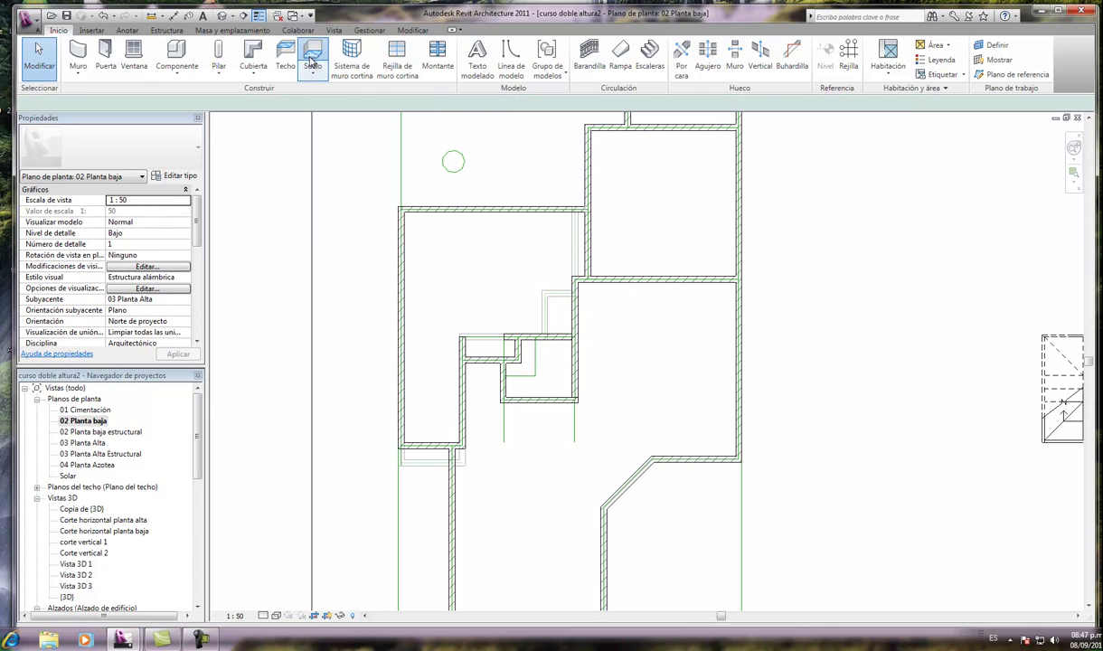
{"action": "left_click", "coordinate": [182, 176]}
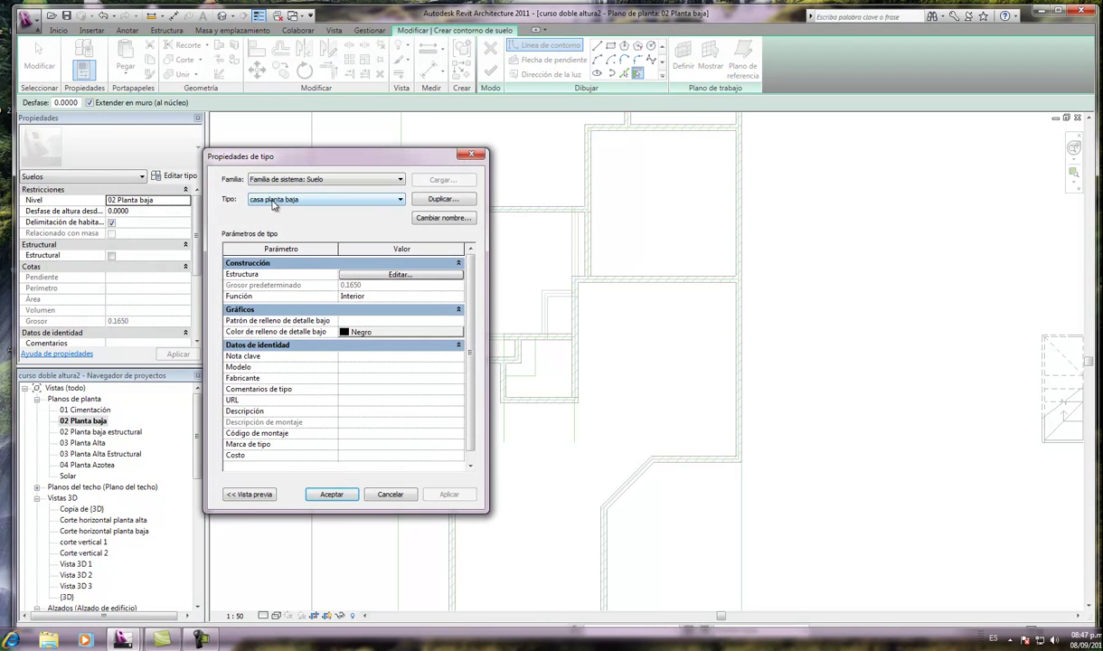
{"action": "left_click", "coordinate": [400, 203]}
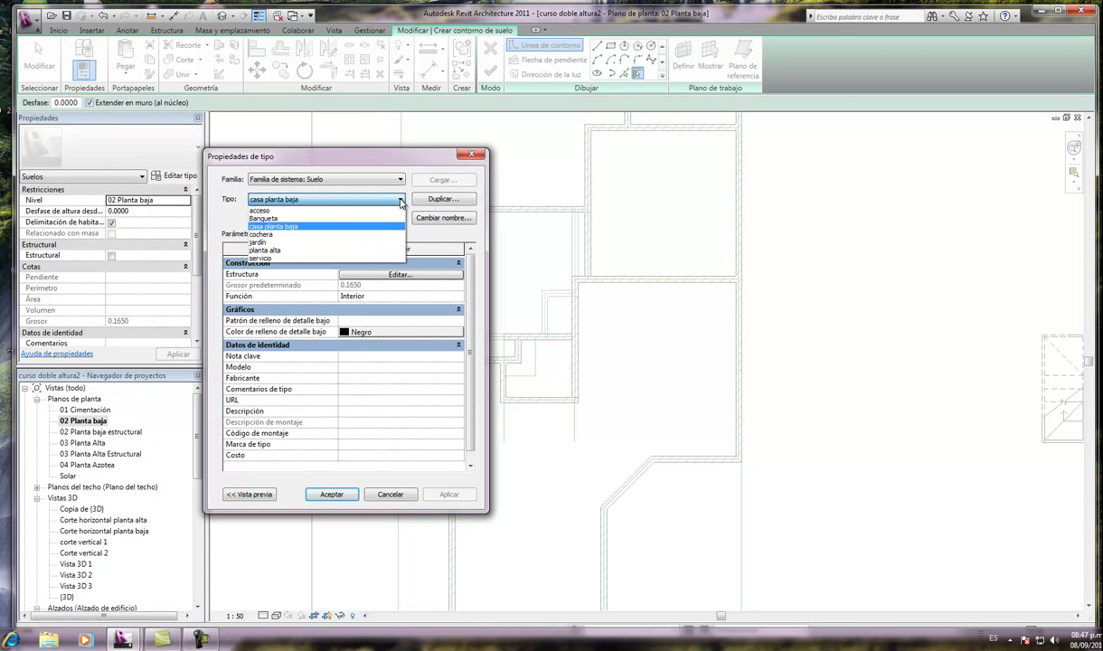
{"action": "left_click", "coordinate": [322, 227]}
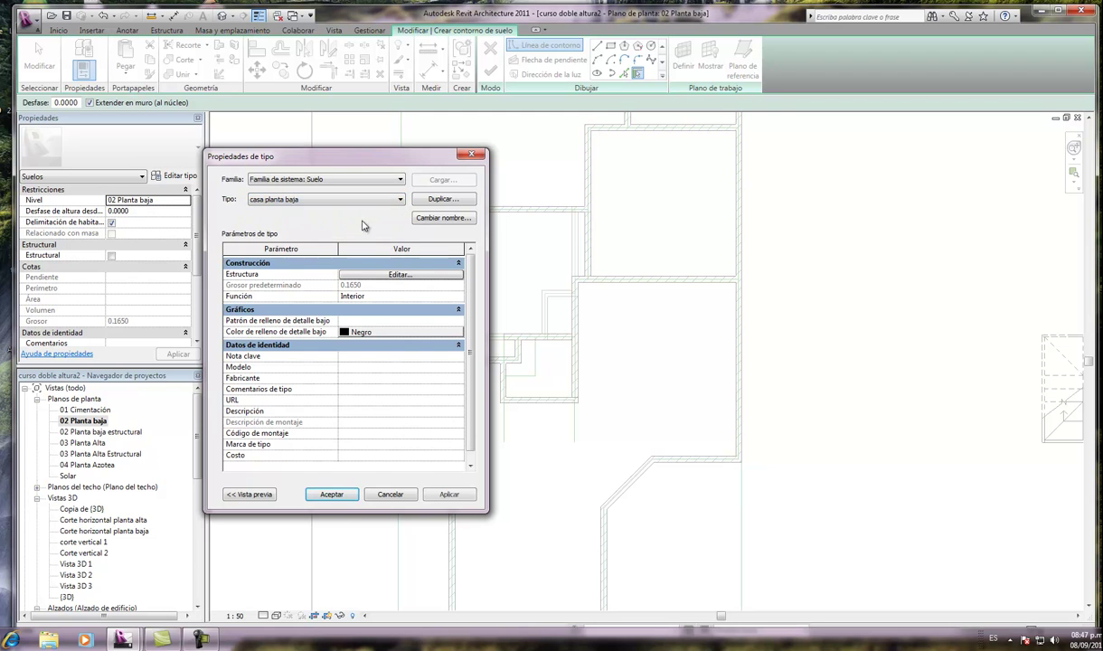
{"action": "left_click", "coordinate": [330, 495]}
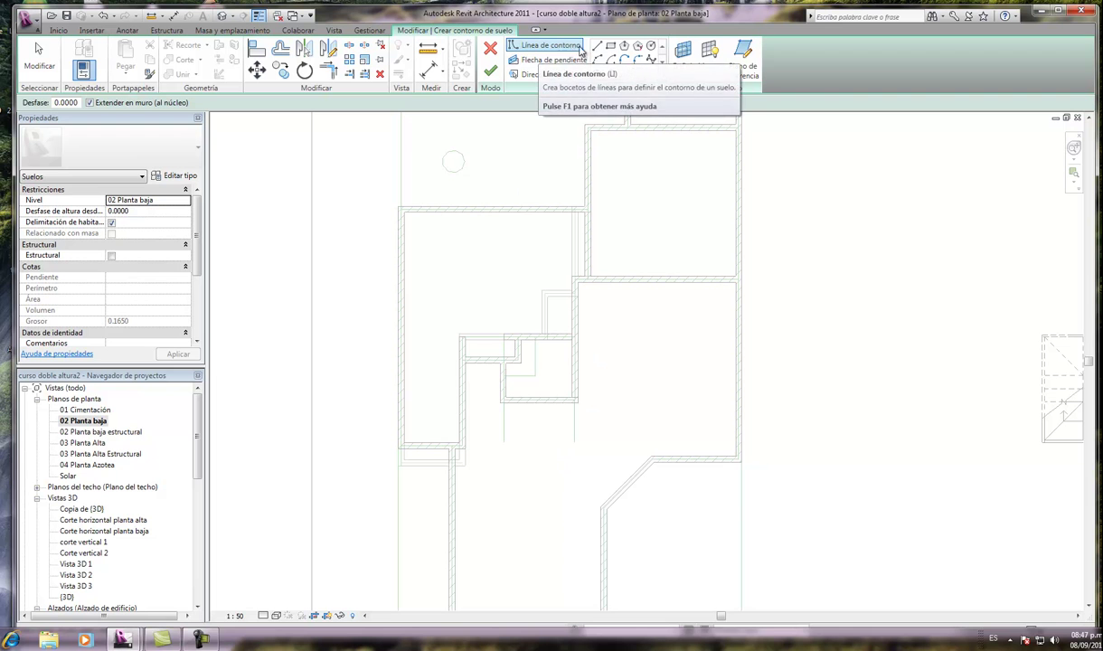
Step: Trace the first floor boundary lines along the top edge, right corner and diagonal wall
{"action": "left_click", "coordinate": [548, 47]}
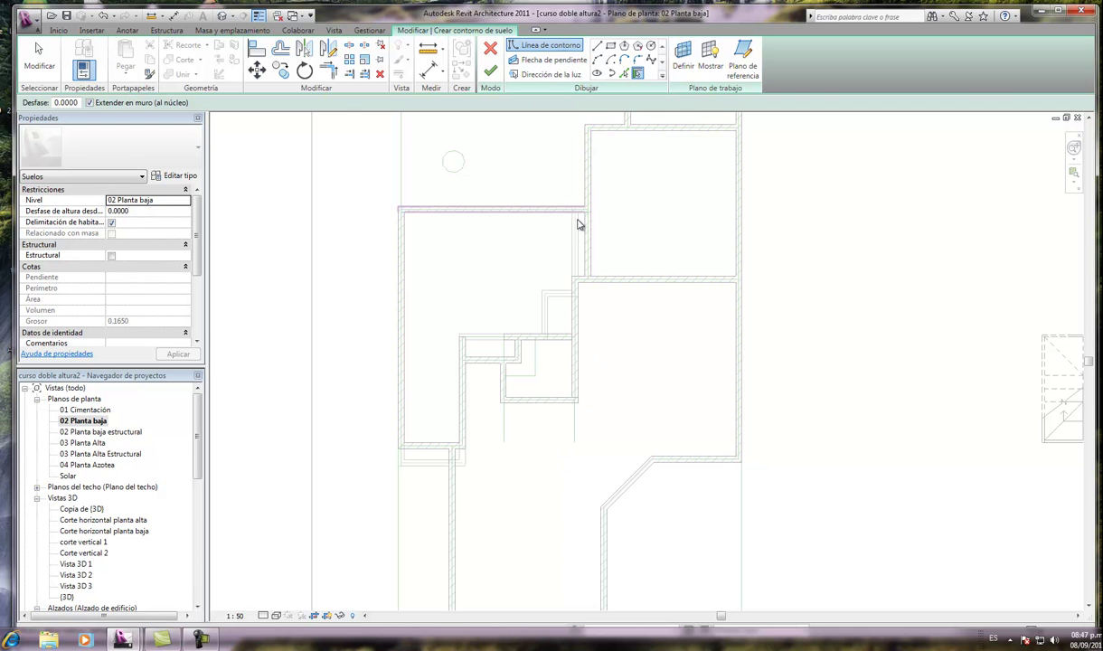
{"action": "scroll", "coordinate": [579, 225], "scroll_direction": "down", "scroll_amount": 2}
{"action": "scroll", "coordinate": [583, 131], "scroll_direction": "up", "scroll_amount": 3}
{"action": "scroll", "coordinate": [584, 266], "scroll_direction": "down", "scroll_amount": 3}
{"action": "scroll", "coordinate": [585, 271], "scroll_direction": "down", "scroll_amount": 2}
{"action": "scroll", "coordinate": [578, 181], "scroll_direction": "up", "scroll_amount": 2}
{"action": "scroll", "coordinate": [579, 185], "scroll_direction": "up", "scroll_amount": 1}
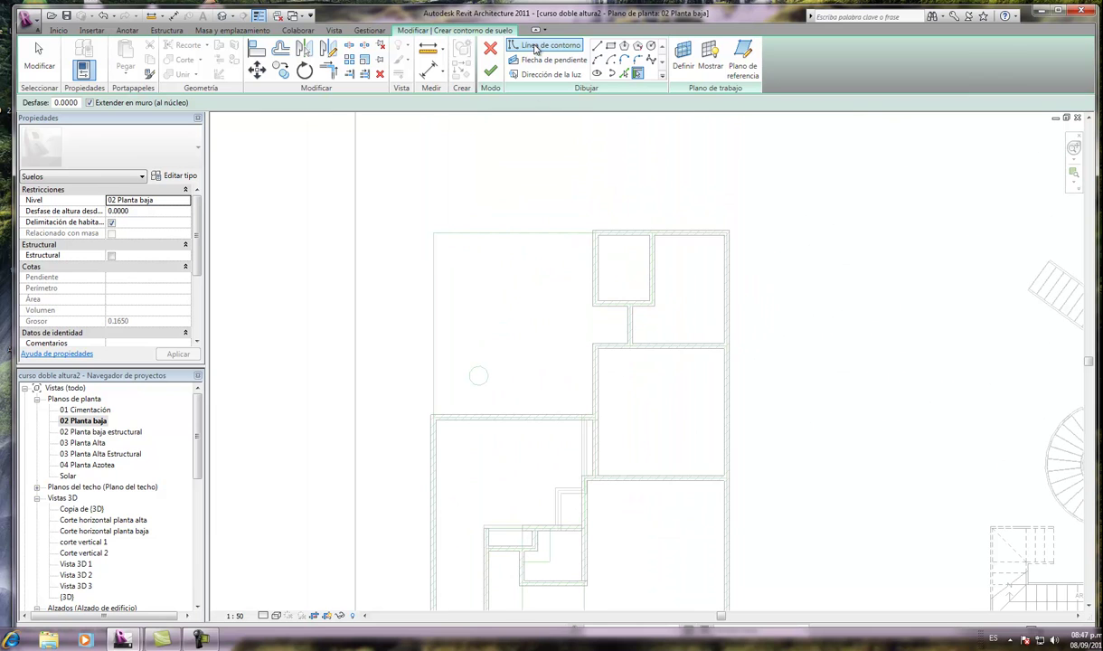
{"action": "left_click", "coordinate": [535, 47]}
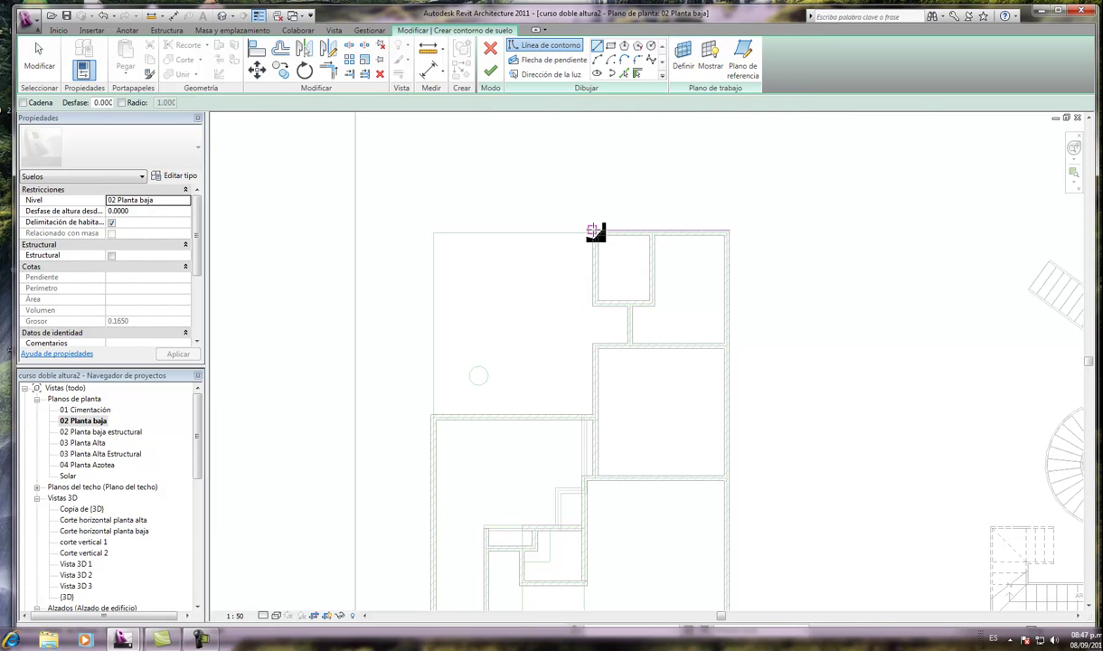
{"action": "left_click", "coordinate": [593, 231]}
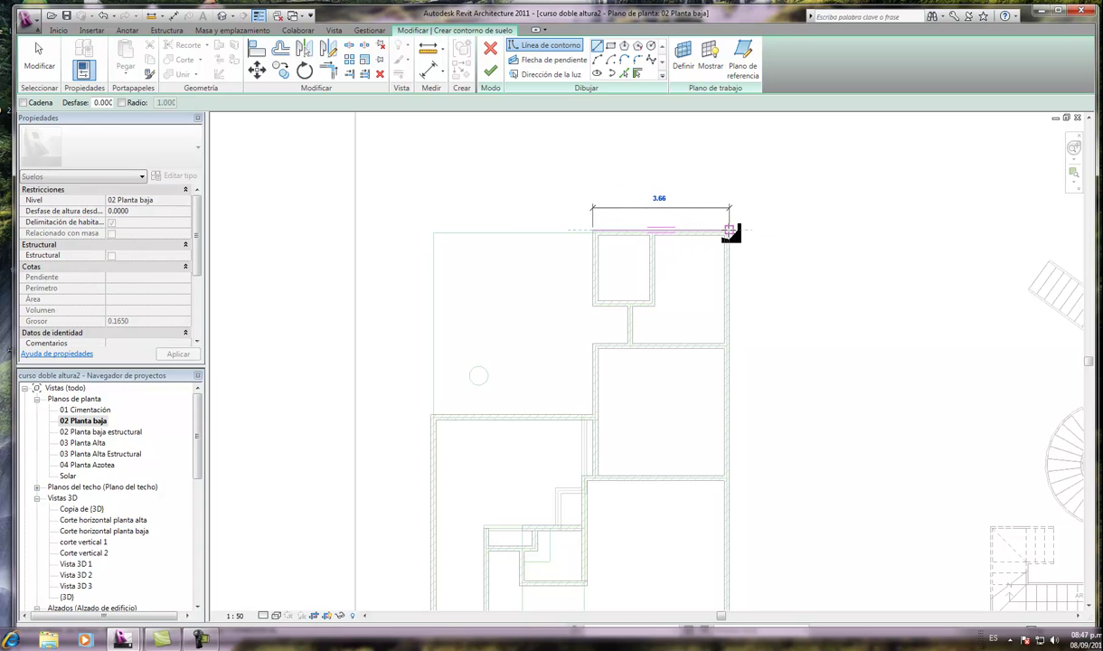
{"action": "left_click", "coordinate": [730, 232]}
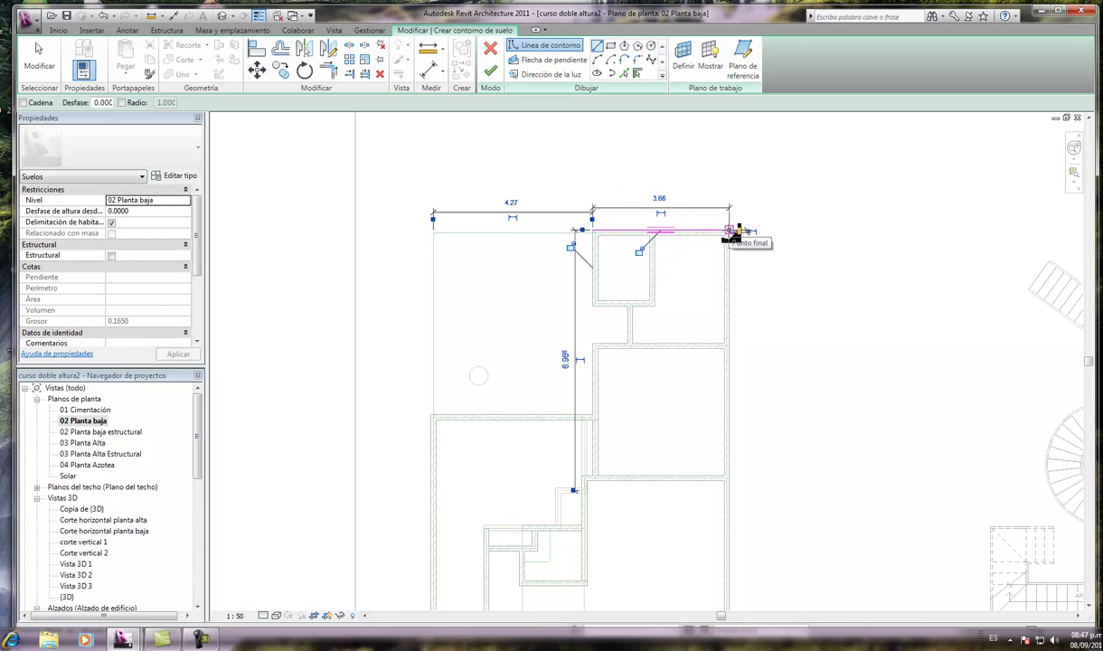
{"action": "scroll", "coordinate": [731, 237], "scroll_direction": "down", "scroll_amount": 3}
{"action": "scroll", "coordinate": [732, 236], "scroll_direction": "down", "scroll_amount": 2}
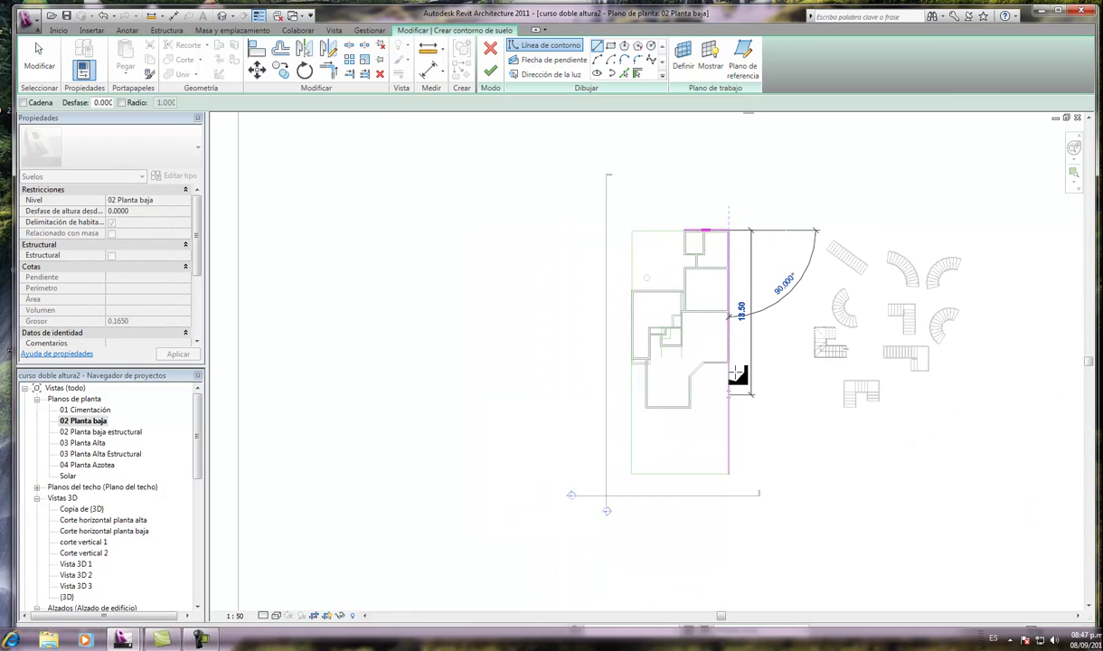
{"action": "scroll", "coordinate": [732, 375], "scroll_direction": "up", "scroll_amount": 2}
{"action": "scroll", "coordinate": [723, 361], "scroll_direction": "up", "scroll_amount": 2}
{"action": "scroll", "coordinate": [711, 350], "scroll_direction": "up", "scroll_amount": 1}
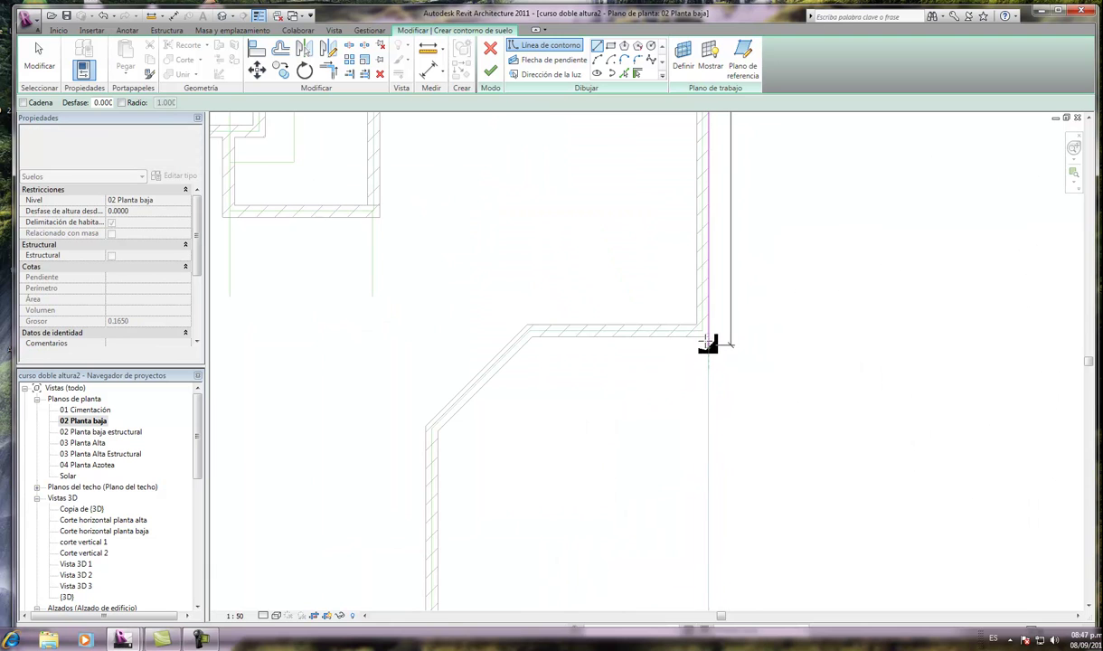
{"action": "left_click", "coordinate": [708, 337]}
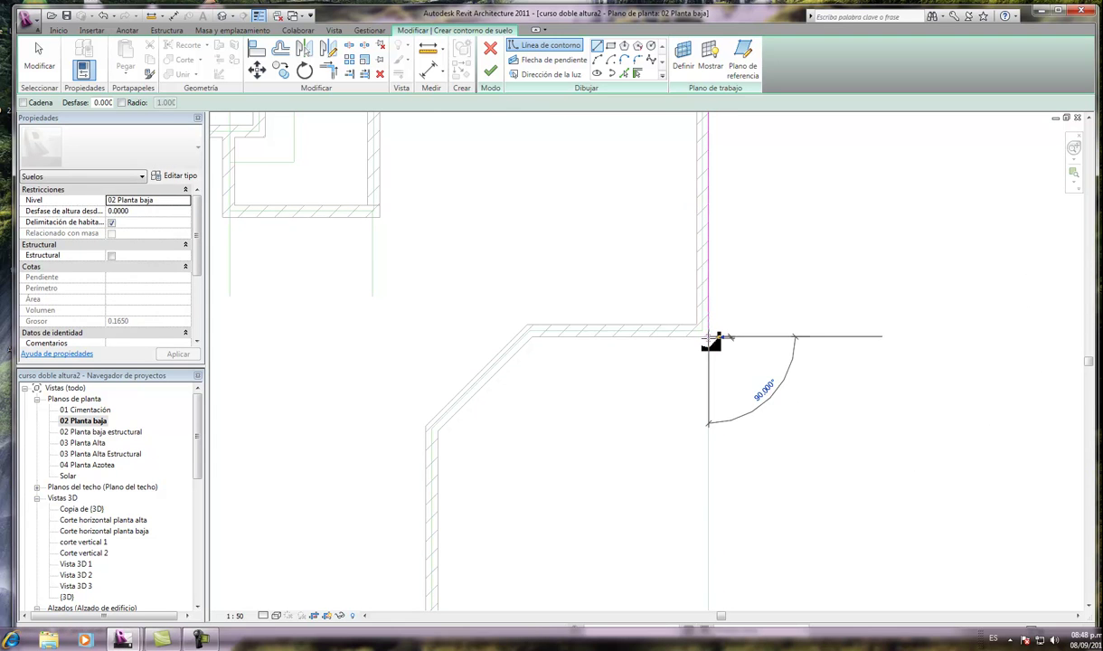
{"action": "left_click", "coordinate": [534, 337]}
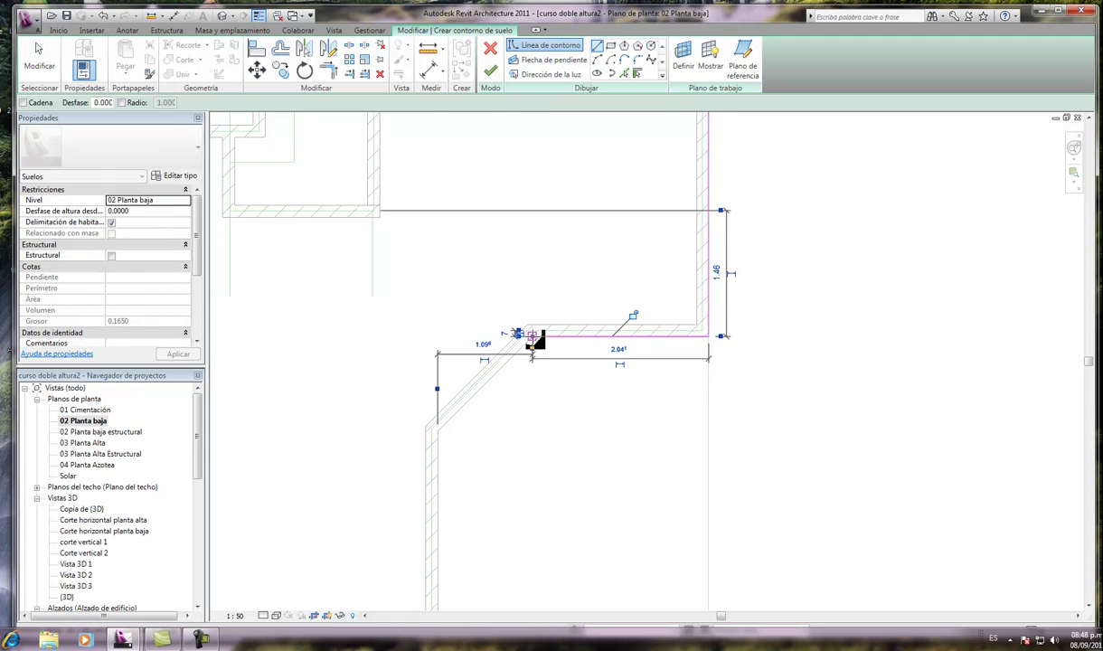
{"action": "left_click", "coordinate": [434, 428]}
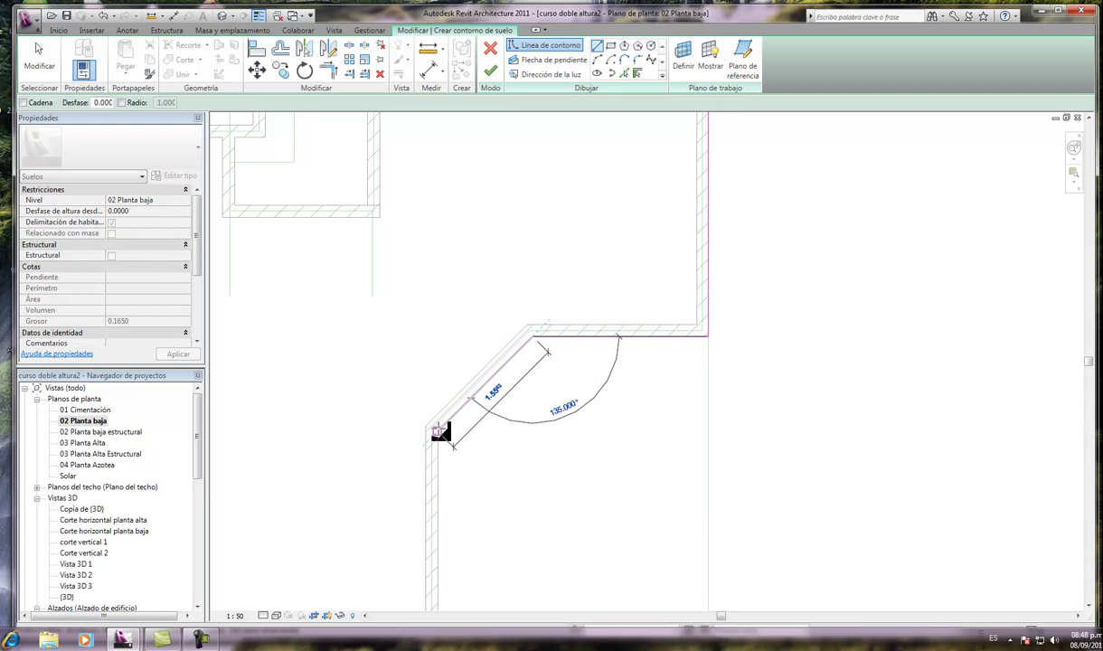
Step: Continue the boundary around the left side and the stepped top-left corners
{"action": "scroll", "coordinate": [438, 352], "scroll_direction": "down", "scroll_amount": 1}
{"action": "scroll", "coordinate": [453, 314], "scroll_direction": "down", "scroll_amount": 1}
{"action": "scroll", "coordinate": [455, 362], "scroll_direction": "down", "scroll_amount": 1}
{"action": "scroll", "coordinate": [443, 443], "scroll_direction": "down", "scroll_amount": 1}
{"action": "scroll", "coordinate": [455, 406], "scroll_direction": "up", "scroll_amount": 2}
{"action": "scroll", "coordinate": [454, 372], "scroll_direction": "up", "scroll_amount": 1}
{"action": "left_click", "coordinate": [450, 354]}
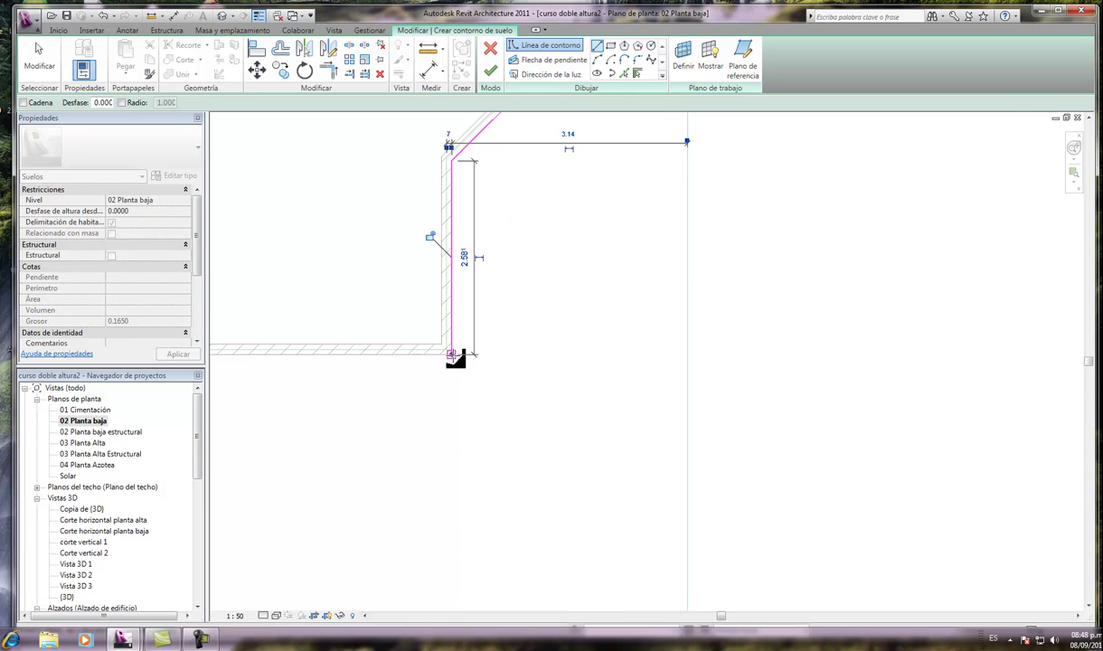
{"action": "scroll", "coordinate": [545, 395], "scroll_direction": "down", "scroll_amount": 1}
{"action": "scroll", "coordinate": [545, 398], "scroll_direction": "down", "scroll_amount": 1}
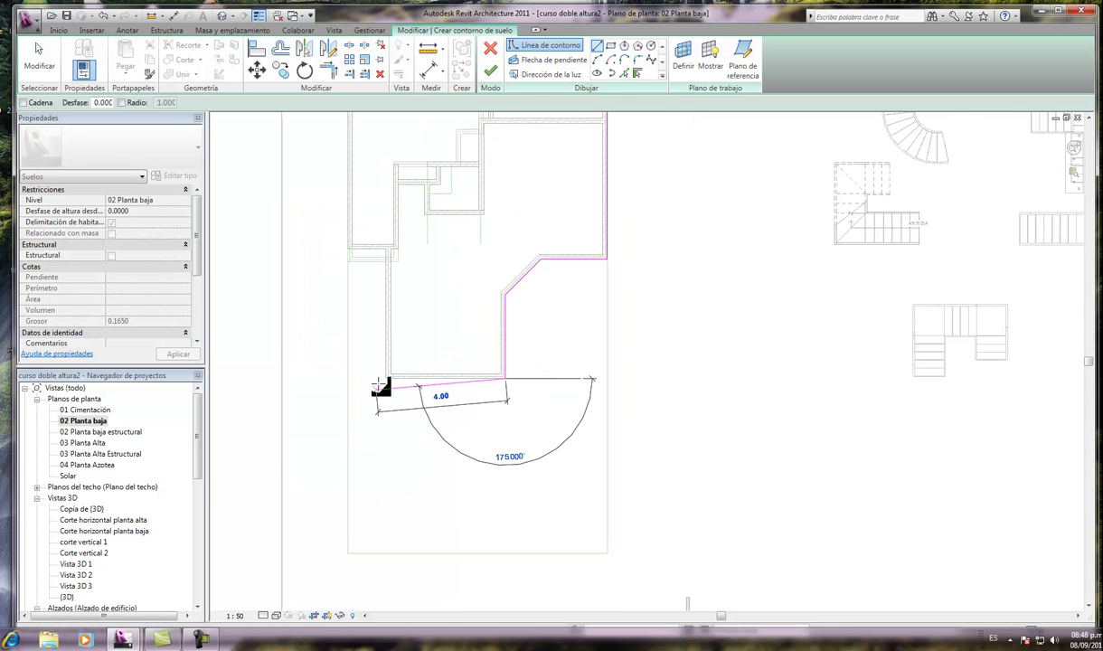
{"action": "scroll", "coordinate": [381, 381], "scroll_direction": "up", "scroll_amount": 3}
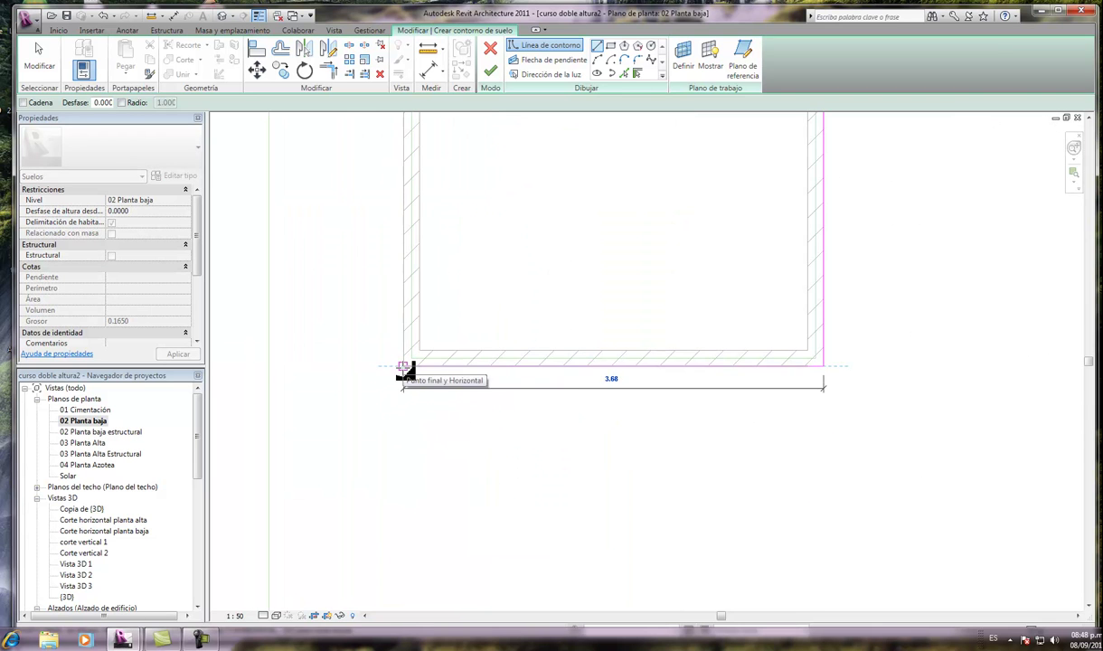
{"action": "left_click", "coordinate": [403, 367]}
{"action": "scroll", "coordinate": [437, 454], "scroll_direction": "down", "scroll_amount": 2}
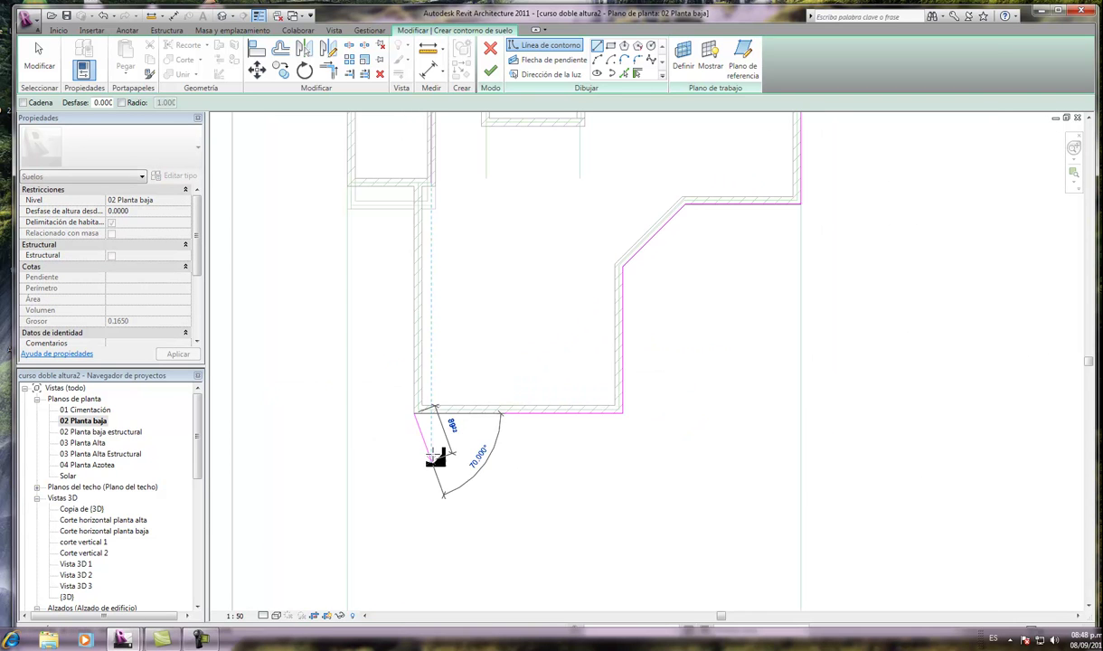
{"action": "scroll", "coordinate": [418, 189], "scroll_direction": "up", "scroll_amount": 2}
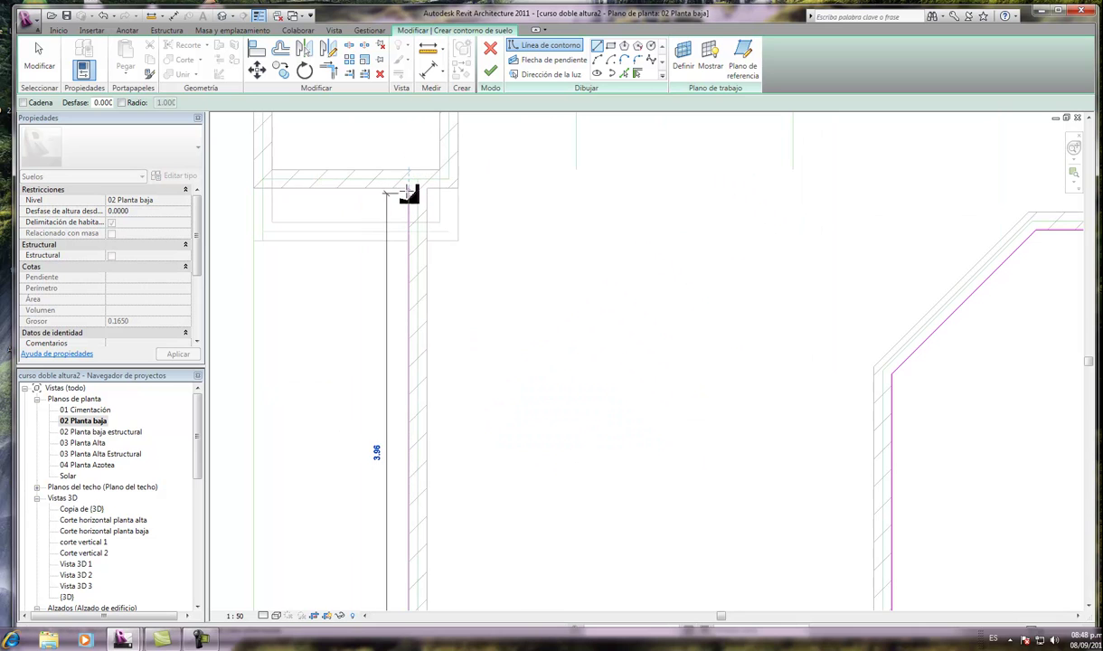
{"action": "left_click", "coordinate": [409, 189]}
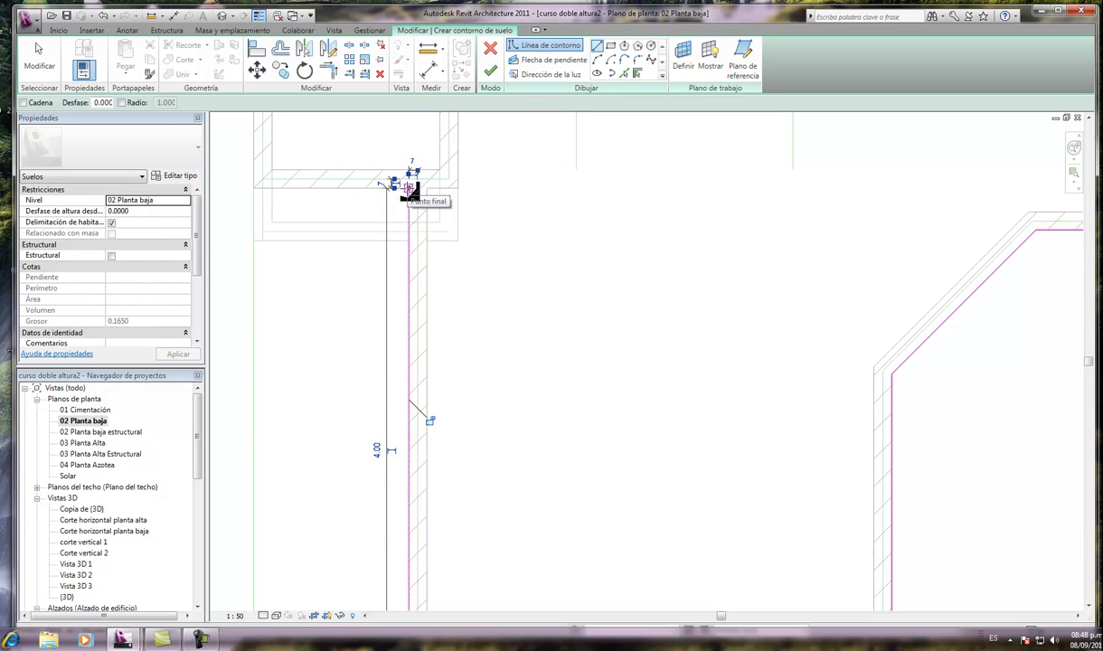
{"action": "left_click", "coordinate": [256, 190]}
{"action": "scroll", "coordinate": [313, 325], "scroll_direction": "down", "scroll_amount": 2}
{"action": "scroll", "coordinate": [318, 359], "scroll_direction": "down", "scroll_amount": 3}
{"action": "scroll", "coordinate": [318, 359], "scroll_direction": "up", "scroll_amount": 2}
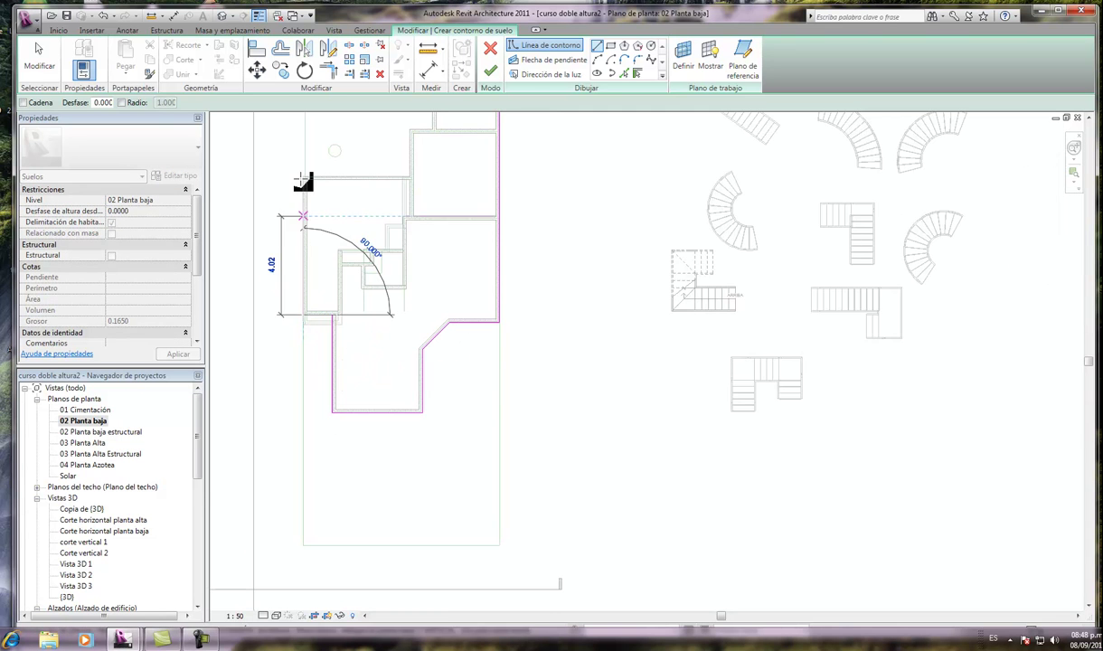
{"action": "scroll", "coordinate": [303, 188], "scroll_direction": "up", "scroll_amount": 2}
{"action": "scroll", "coordinate": [300, 172], "scroll_direction": "up", "scroll_amount": 2}
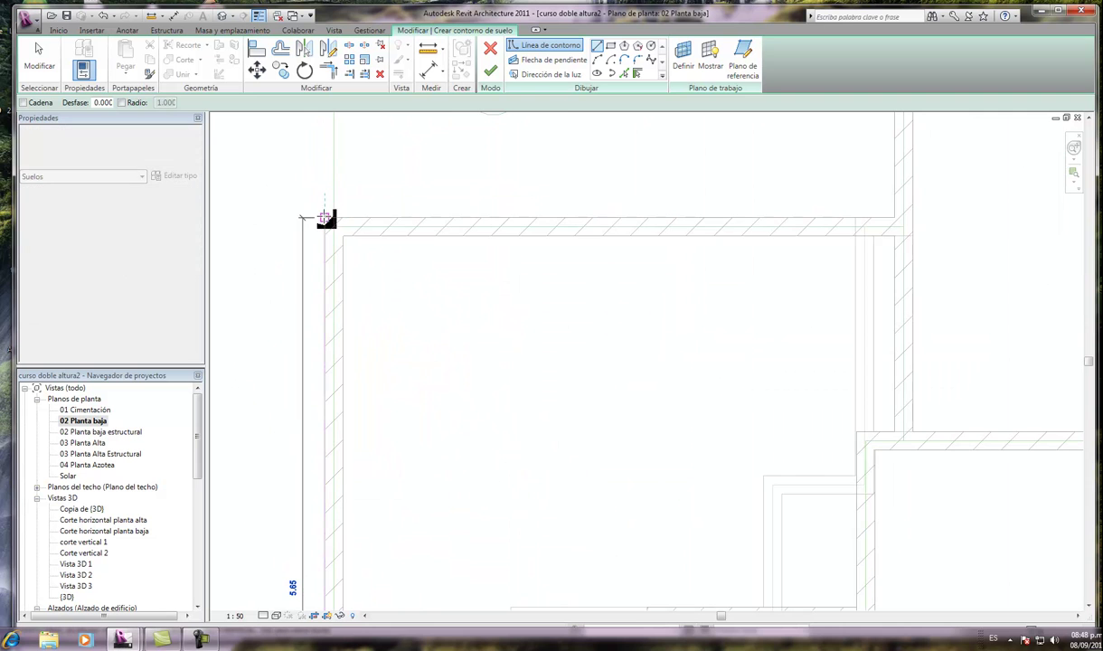
{"action": "left_click", "coordinate": [324, 218]}
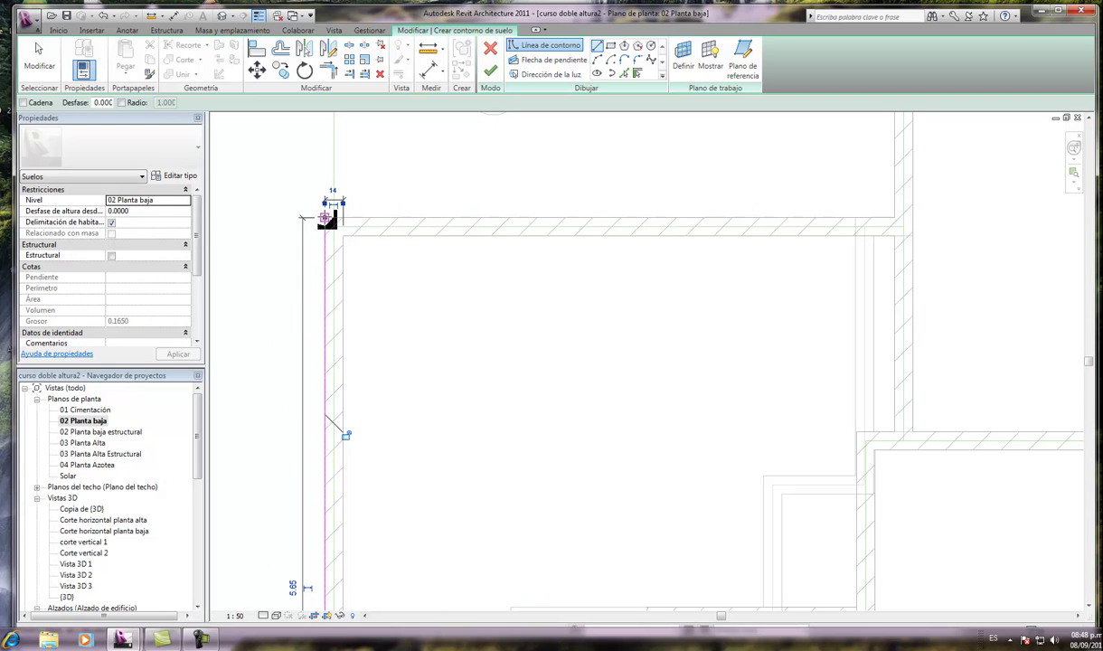
{"action": "scroll", "coordinate": [413, 221], "scroll_direction": "down", "scroll_amount": 3}
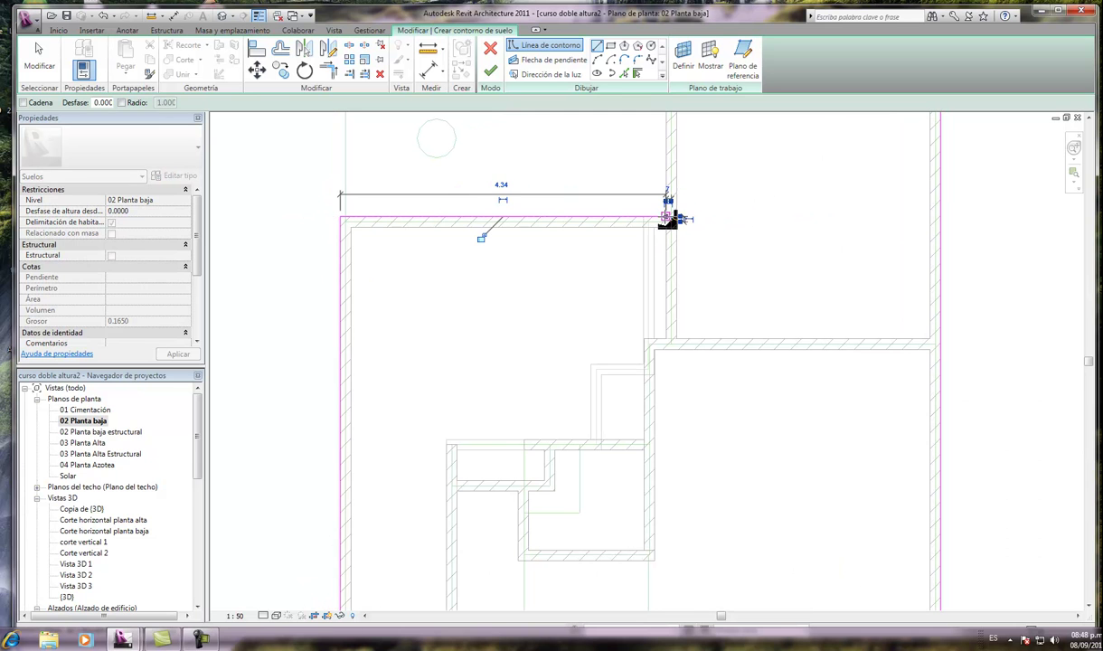
{"action": "left_click", "coordinate": [668, 218]}
Step: Trace the remaining boundary around the lower-right room edges and close the loop
{"action": "scroll", "coordinate": [653, 323], "scroll_direction": "down", "scroll_amount": 3}
{"action": "scroll", "coordinate": [651, 322], "scroll_direction": "down", "scroll_amount": 3}
{"action": "scroll", "coordinate": [662, 251], "scroll_direction": "up", "scroll_amount": 2}
{"action": "scroll", "coordinate": [670, 254], "scroll_direction": "up", "scroll_amount": 2}
{"action": "scroll", "coordinate": [663, 320], "scroll_direction": "up", "scroll_amount": 2}
{"action": "scroll", "coordinate": [655, 323], "scroll_direction": "up", "scroll_amount": 2}
{"action": "scroll", "coordinate": [655, 323], "scroll_direction": "up", "scroll_amount": 2}
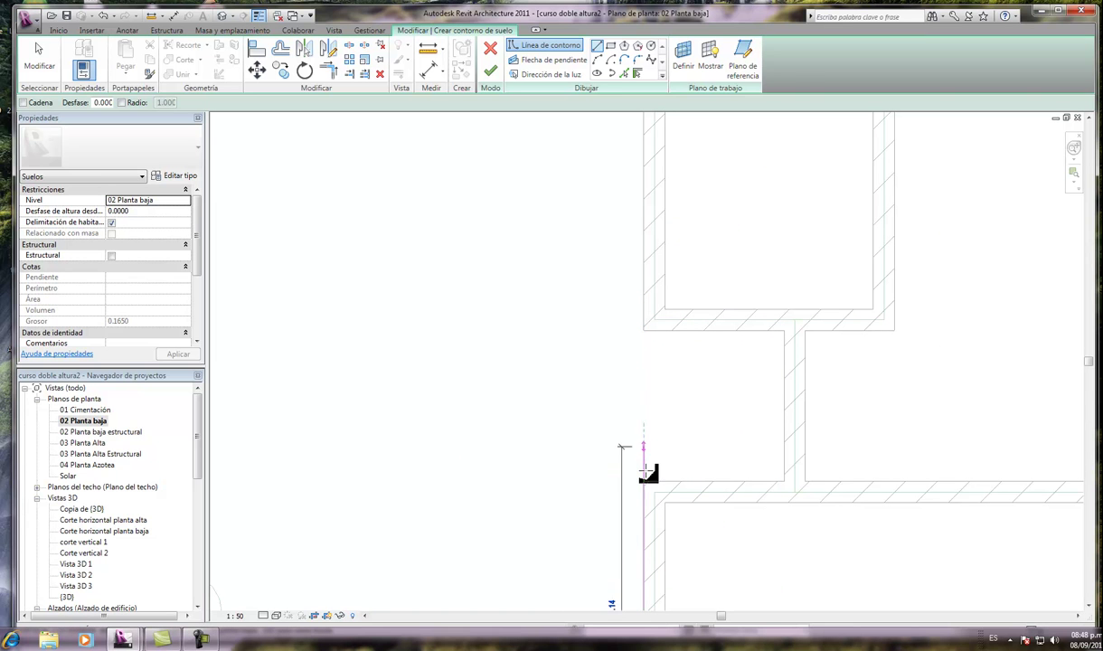
{"action": "left_click", "coordinate": [642, 482]}
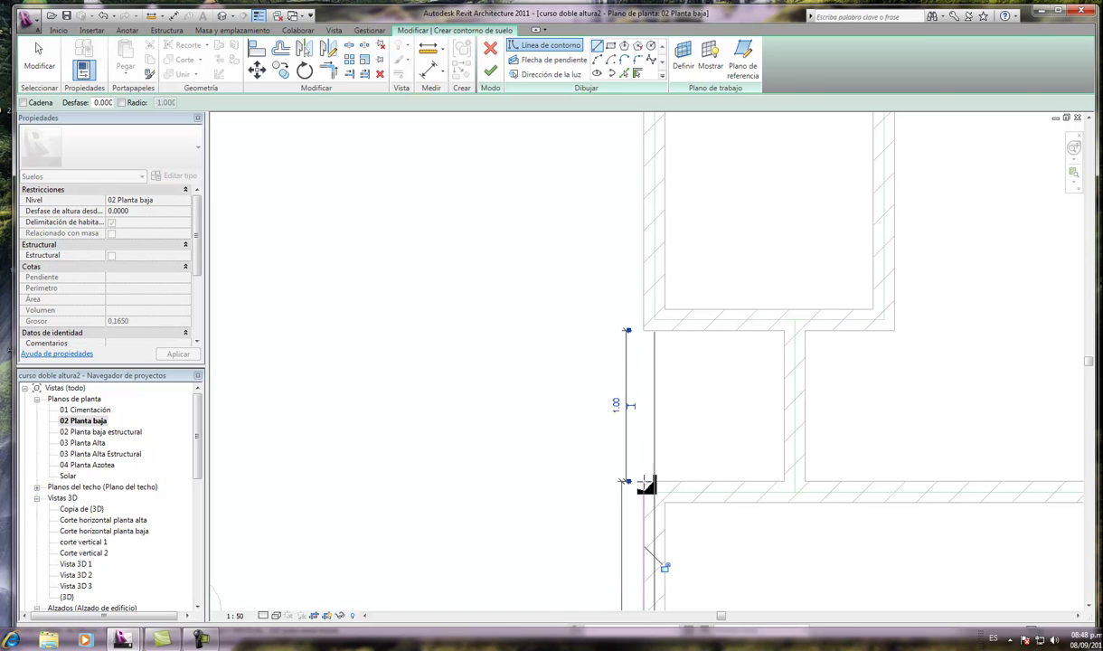
{"action": "left_click", "coordinate": [783, 481]}
{"action": "left_click", "coordinate": [785, 331]}
{"action": "left_click", "coordinate": [785, 331]}
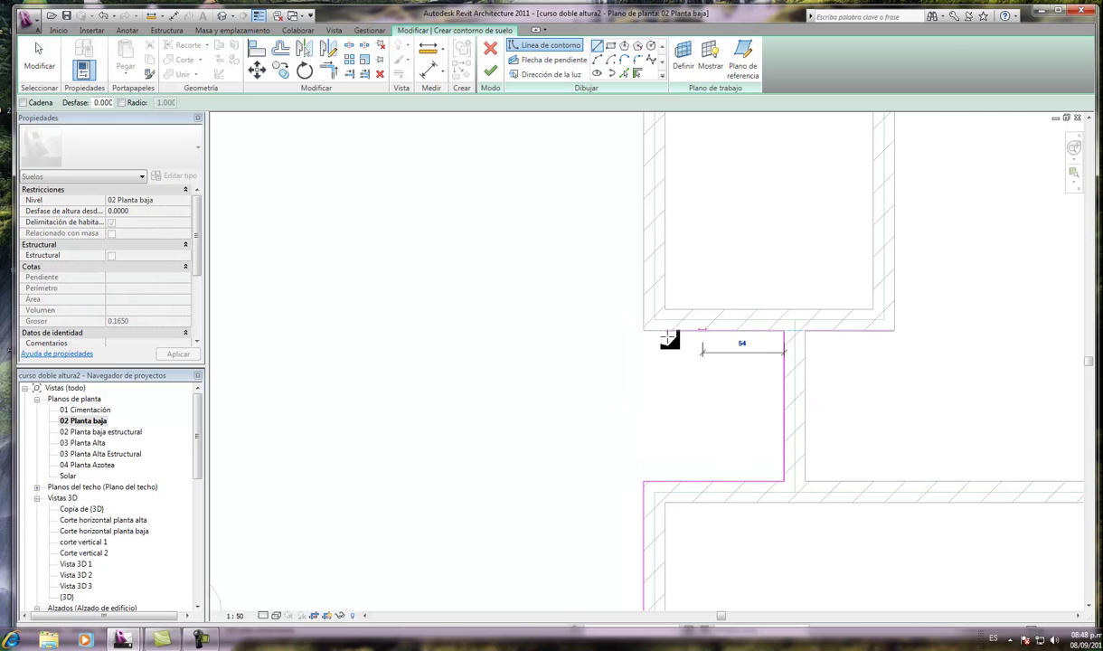
{"action": "left_click", "coordinate": [644, 331]}
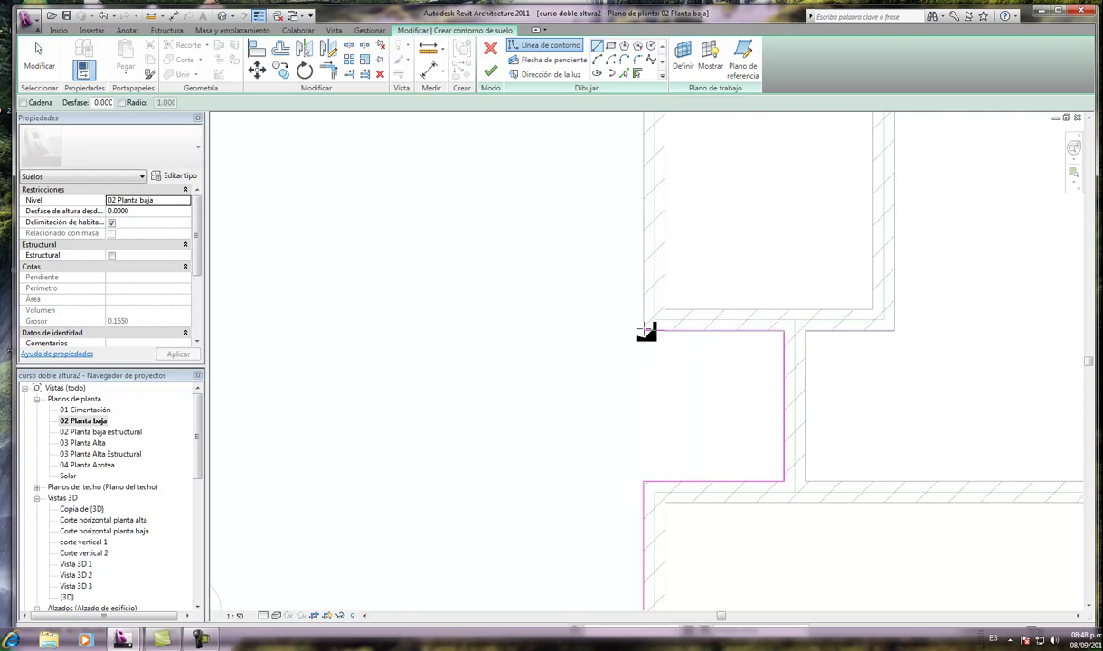
{"action": "scroll", "coordinate": [655, 414], "scroll_direction": "down", "scroll_amount": 3}
{"action": "scroll", "coordinate": [652, 296], "scroll_direction": "up", "scroll_amount": 2}
{"action": "scroll", "coordinate": [660, 266], "scroll_direction": "up", "scroll_amount": 1}
{"action": "scroll", "coordinate": [645, 266], "scroll_direction": "up", "scroll_amount": 2}
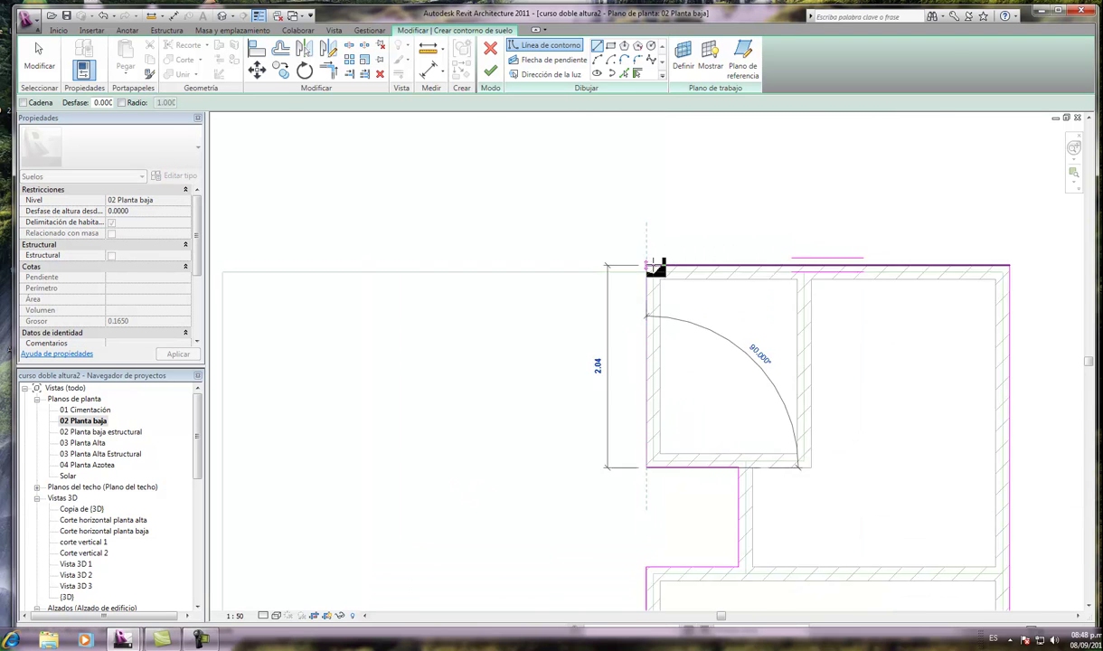
{"action": "left_click", "coordinate": [643, 267]}
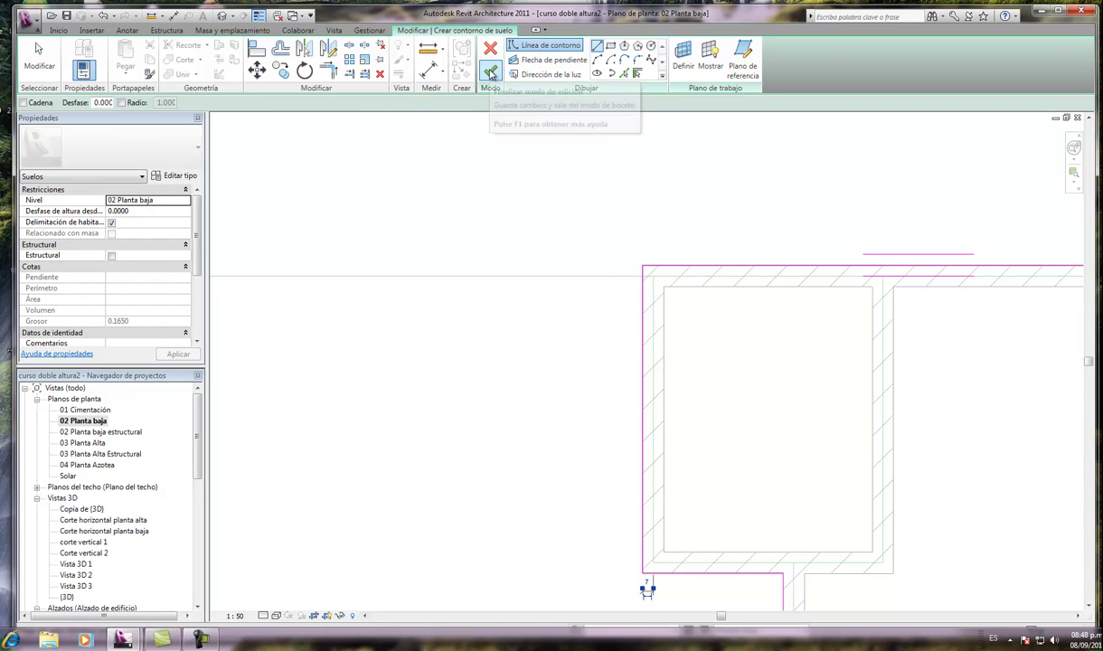
Step: Finish the floor sketch, creating the 78.716 m² ground-floor floor
{"action": "left_click", "coordinate": [491, 74]}
{"action": "scroll", "coordinate": [534, 180], "scroll_direction": "down", "scroll_amount": 1}
{"action": "scroll", "coordinate": [534, 180], "scroll_direction": "down", "scroll_amount": 1}
{"action": "scroll", "coordinate": [534, 180], "scroll_direction": "down", "scroll_amount": 1}
{"action": "scroll", "coordinate": [534, 179], "scroll_direction": "down", "scroll_amount": 1}
{"action": "scroll", "coordinate": [534, 179], "scroll_direction": "down", "scroll_amount": 1}
{"action": "scroll", "coordinate": [535, 186], "scroll_direction": "down", "scroll_amount": 1}
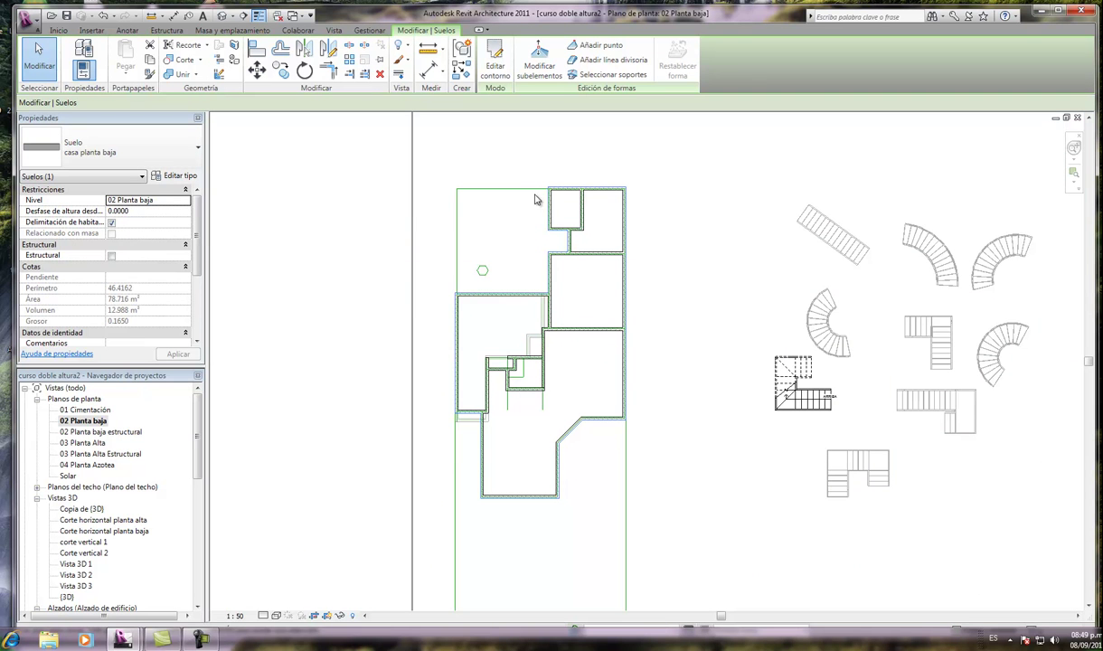
Step: On 03 Planta Alta, switch the floor to the 0.1150-thick planta alta type and deselect it
{"action": "double_click", "coordinate": [85, 443]}
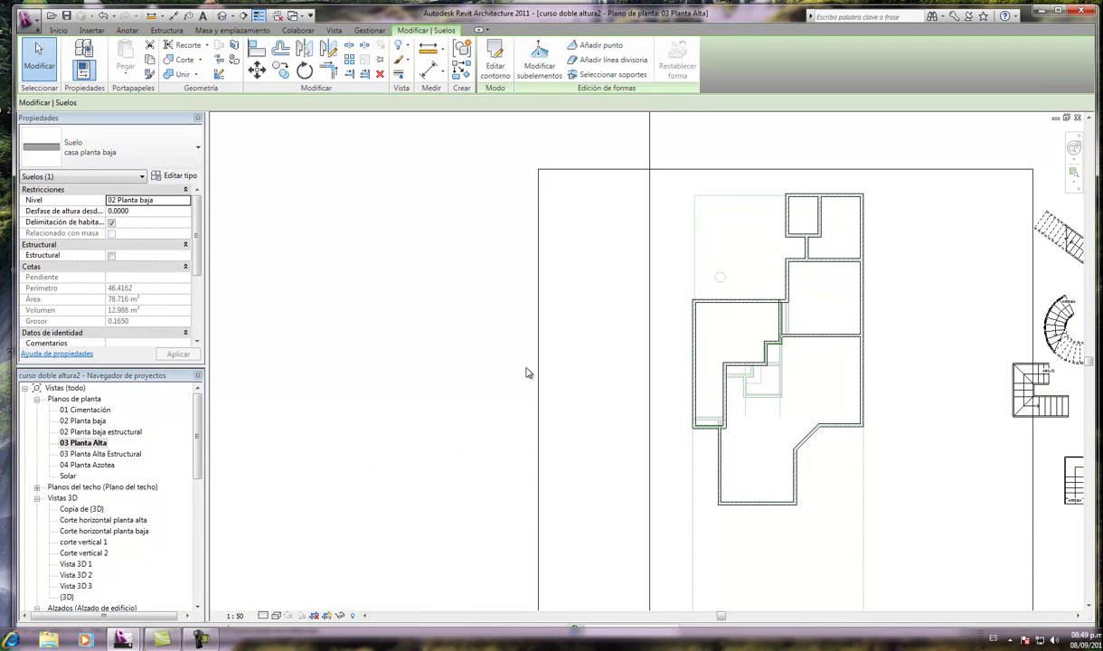
{"action": "left_click", "coordinate": [176, 176]}
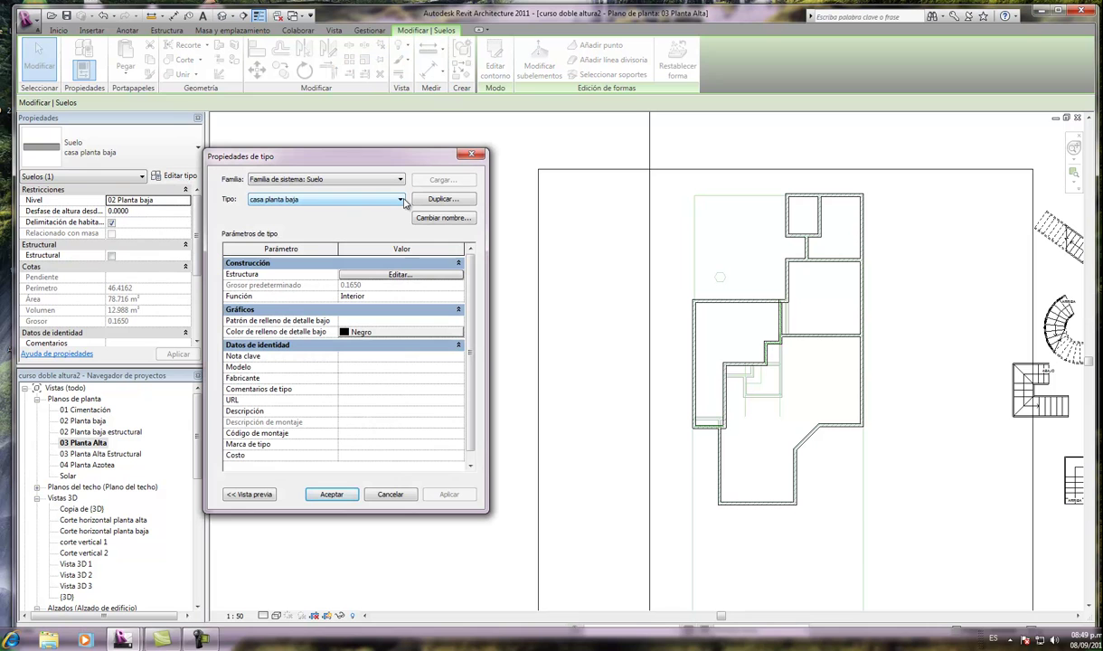
{"action": "left_click", "coordinate": [400, 199]}
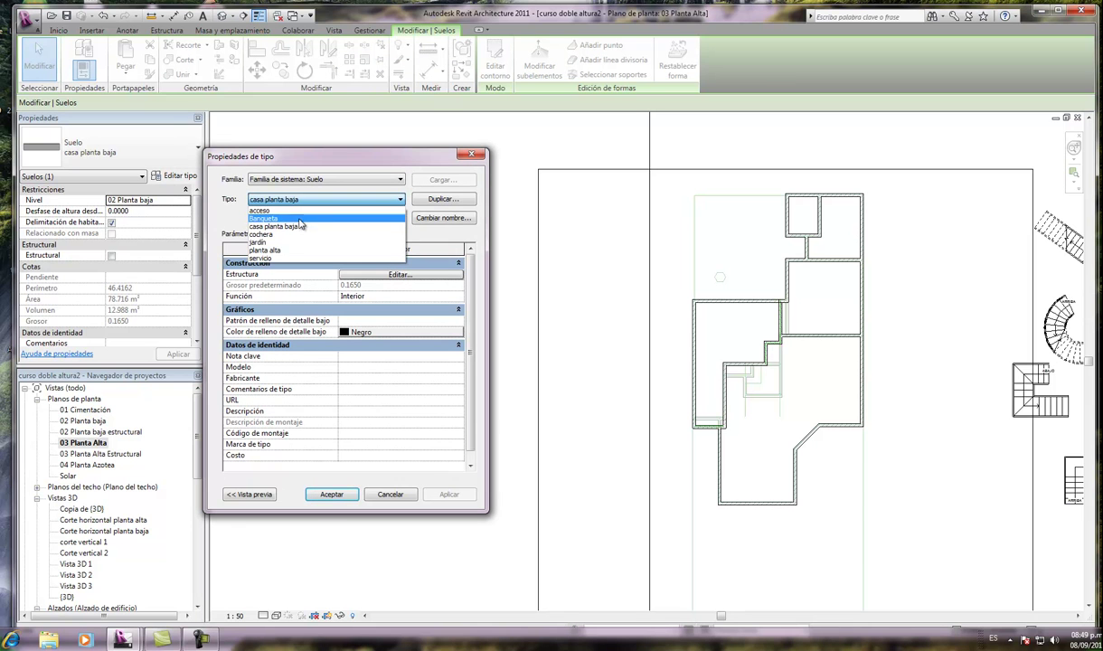
{"action": "left_click", "coordinate": [277, 250]}
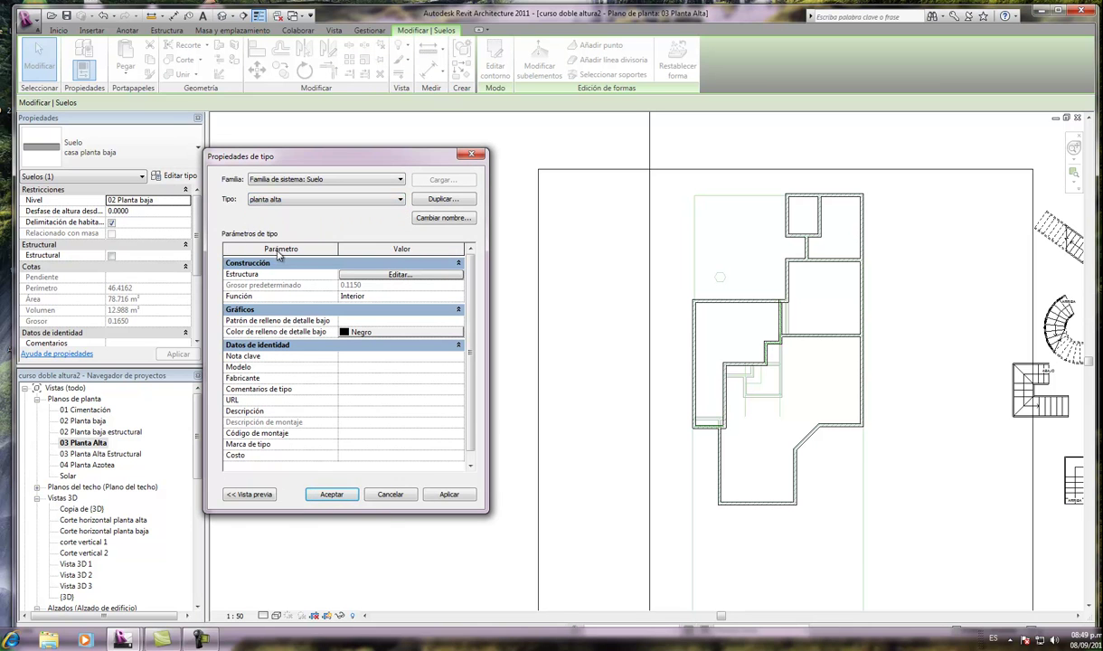
{"action": "left_click", "coordinate": [341, 494]}
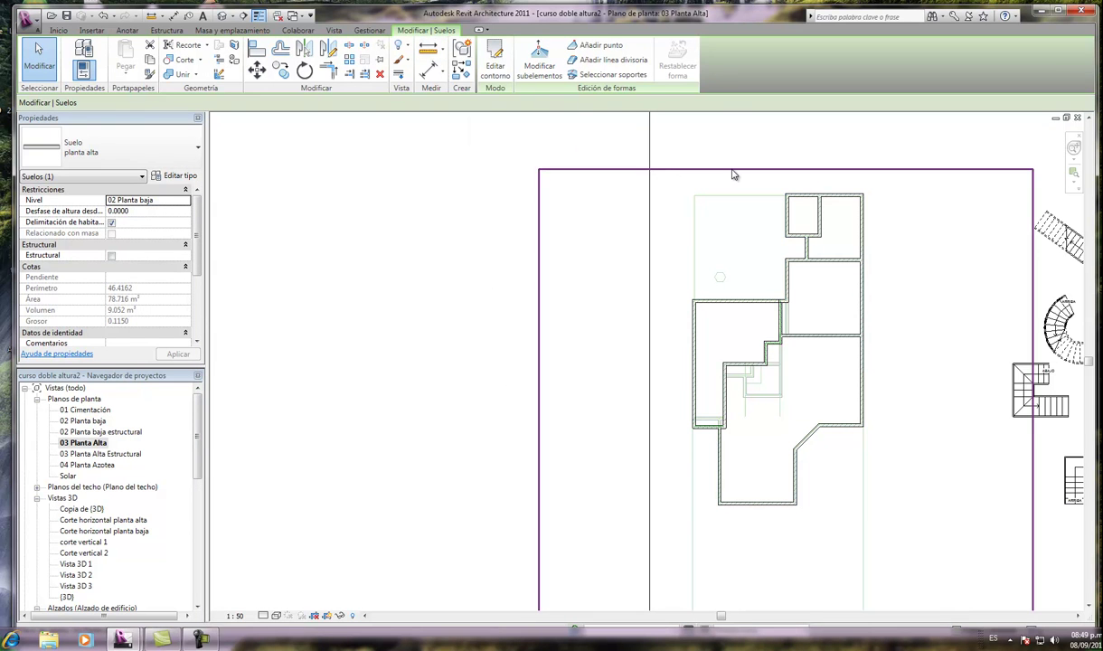
{"action": "scroll", "coordinate": [783, 183], "scroll_direction": "up", "scroll_amount": 2}
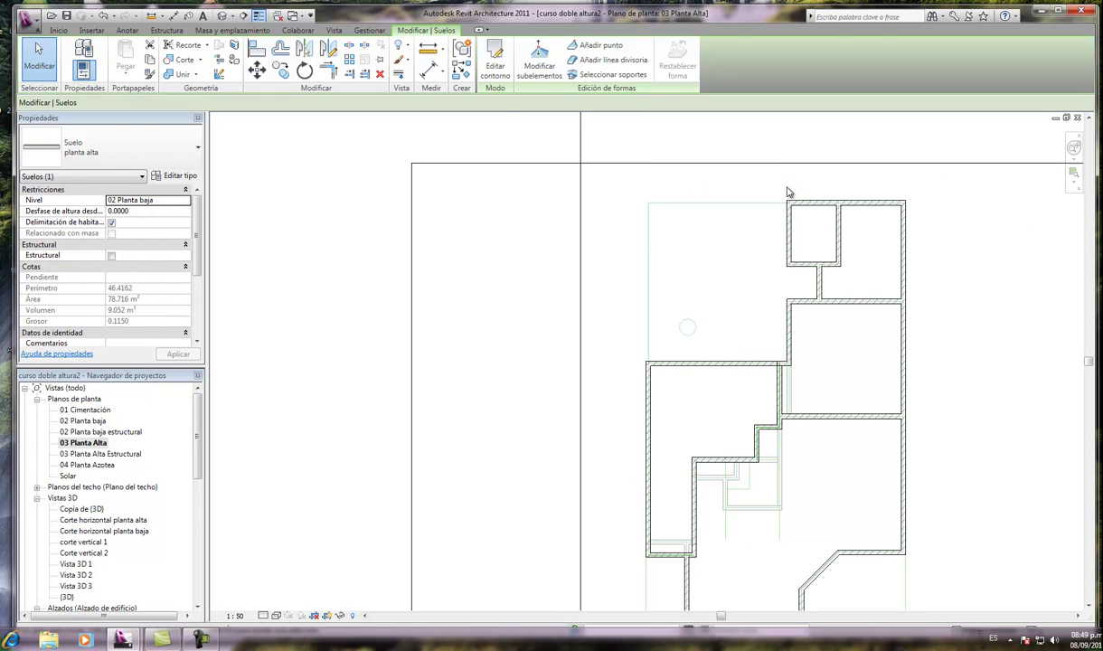
{"action": "key", "text": "Escape"}
{"action": "scroll", "coordinate": [787, 194], "scroll_direction": "up", "scroll_amount": 2}
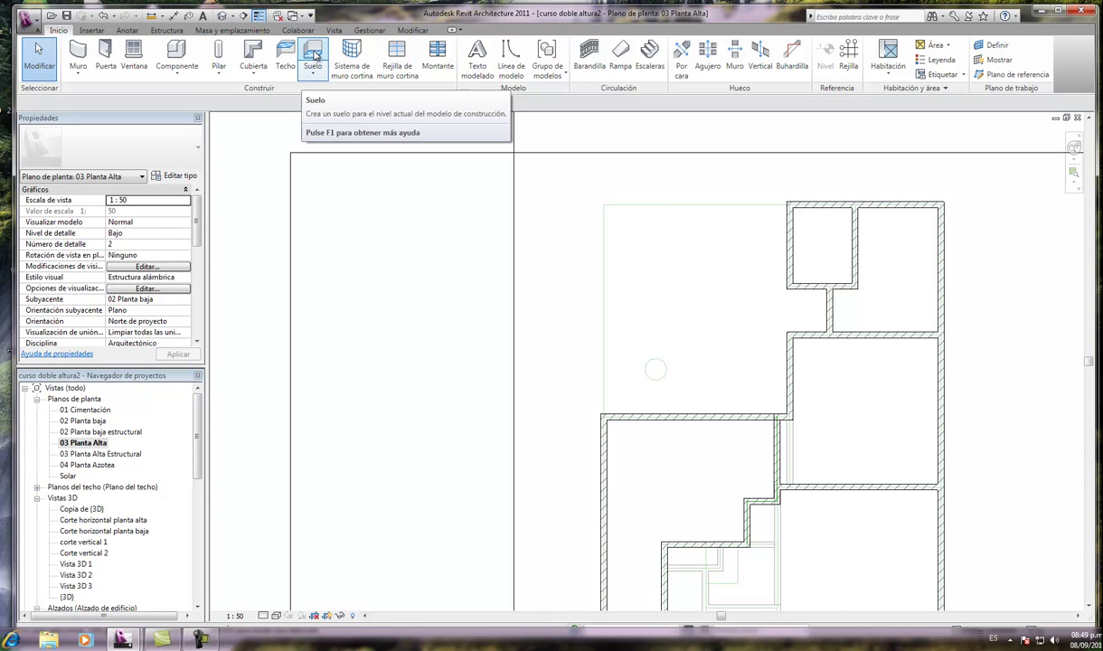
Step: Start a new floor on 03 Planta Alta using the 0.1150-thick planta alta type
{"action": "left_click", "coordinate": [314, 56]}
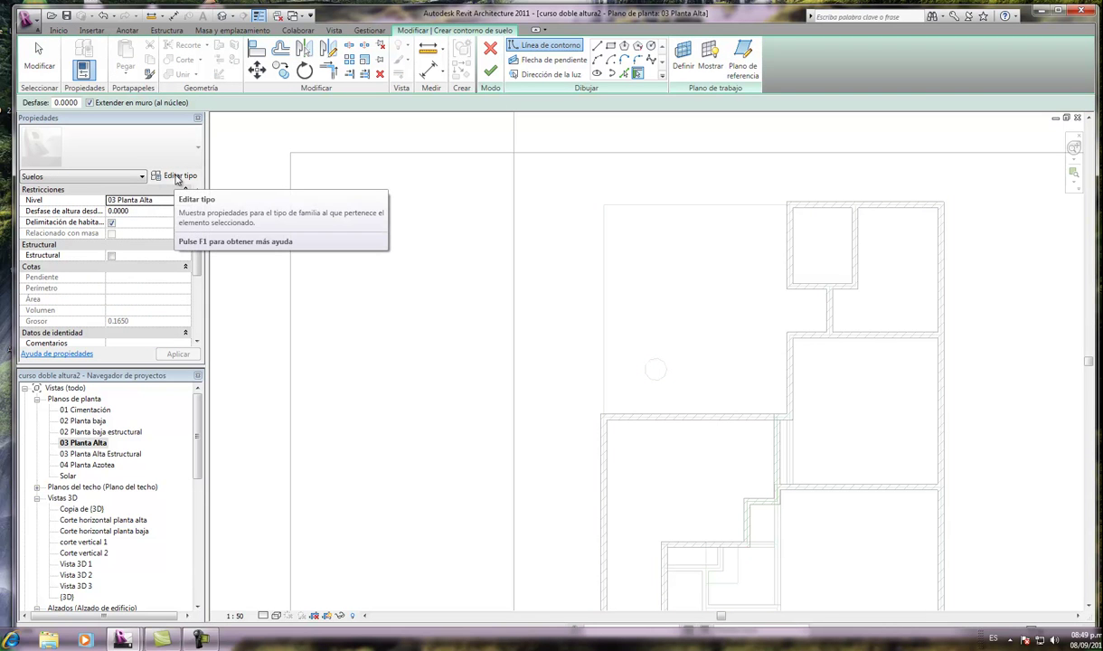
{"action": "left_click", "coordinate": [177, 176]}
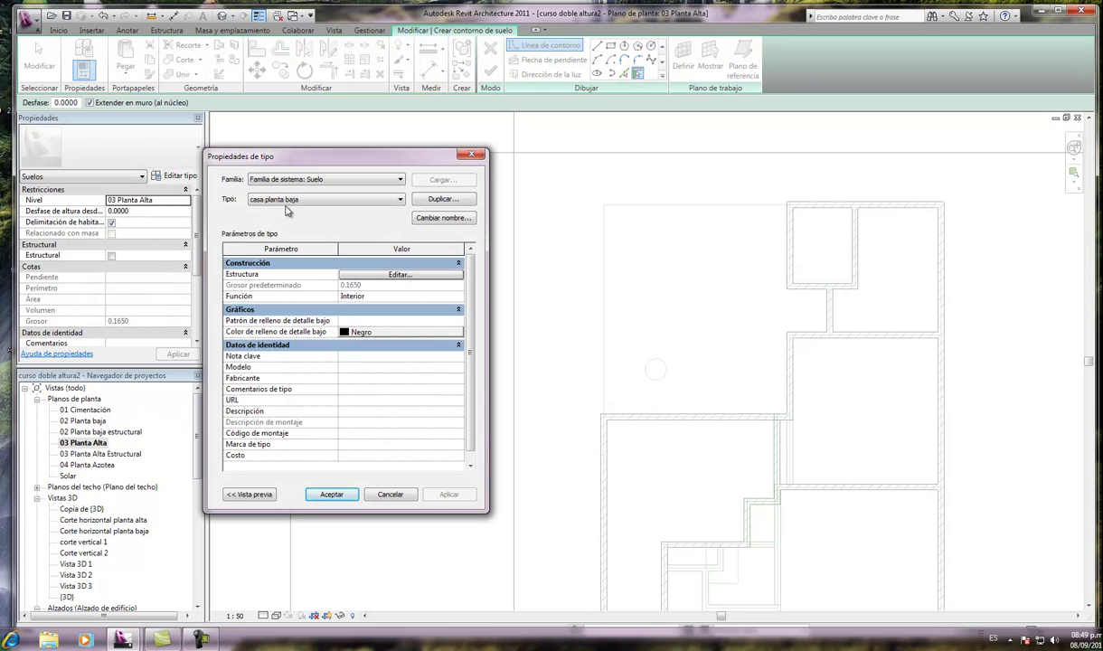
{"action": "left_click", "coordinate": [400, 199]}
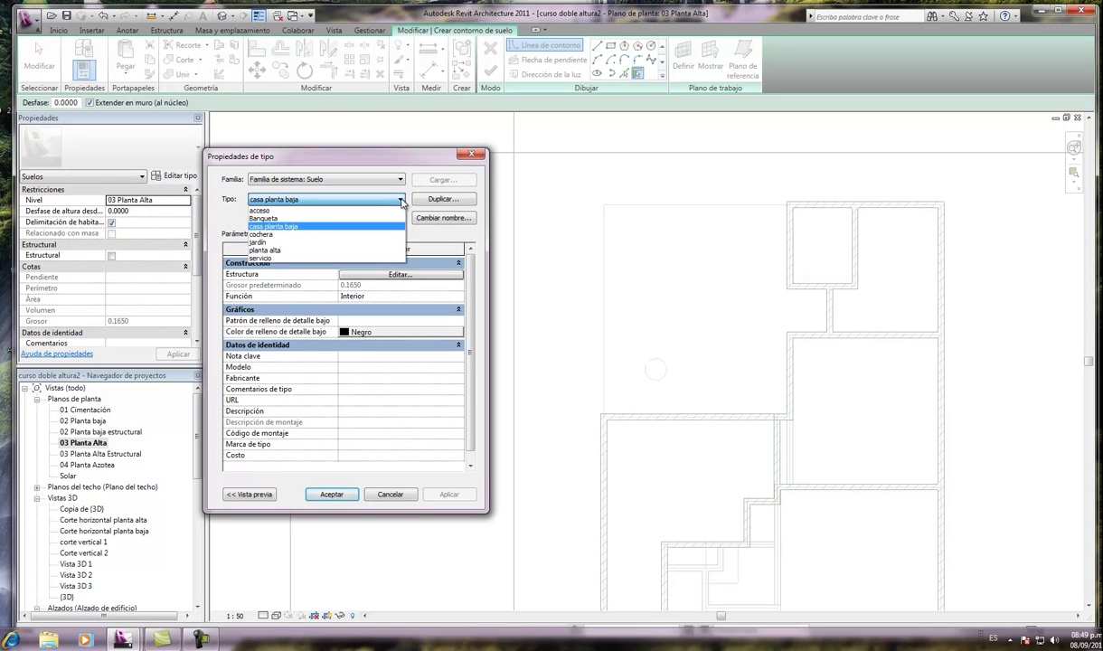
{"action": "left_click", "coordinate": [283, 252]}
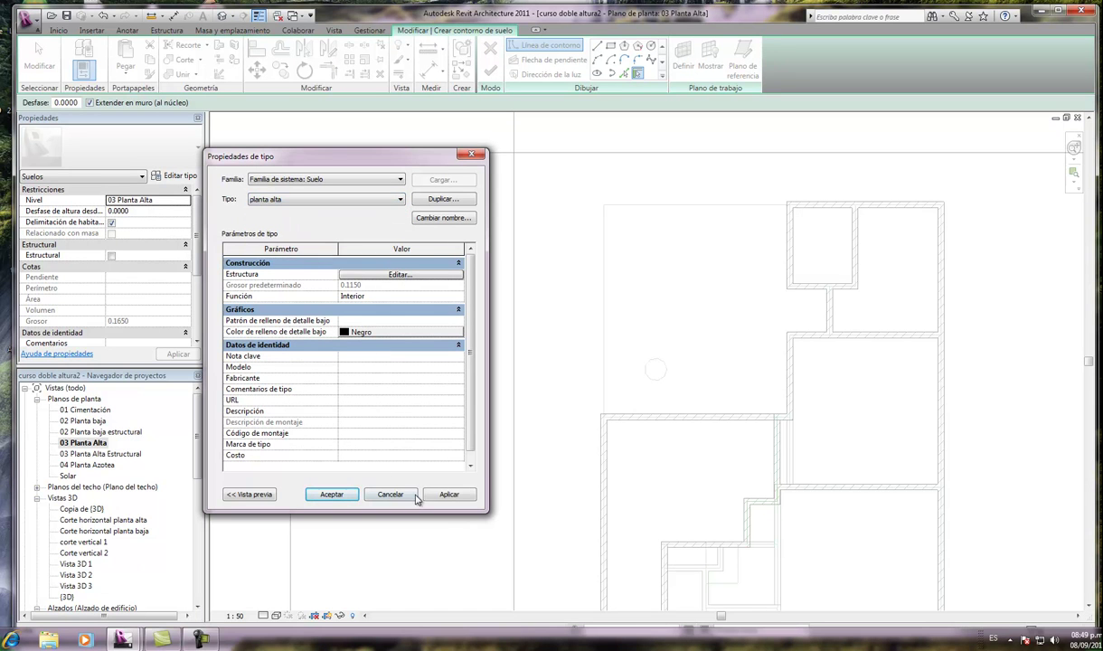
{"action": "left_click", "coordinate": [332, 495]}
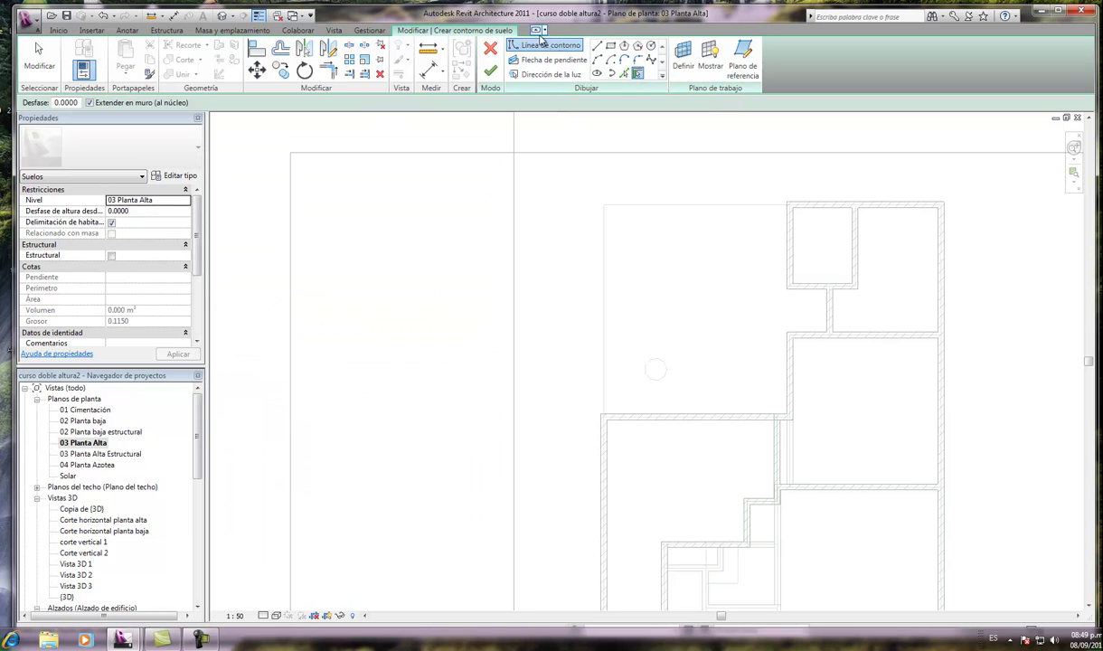
Step: Sketch straight boundary lines along the top wall, down the right side, and back along the inner wall
{"action": "left_click", "coordinate": [597, 45]}
{"action": "scroll", "coordinate": [819, 186], "scroll_direction": "up", "scroll_amount": 3}
{"action": "scroll", "coordinate": [770, 208], "scroll_direction": "up", "scroll_amount": 2}
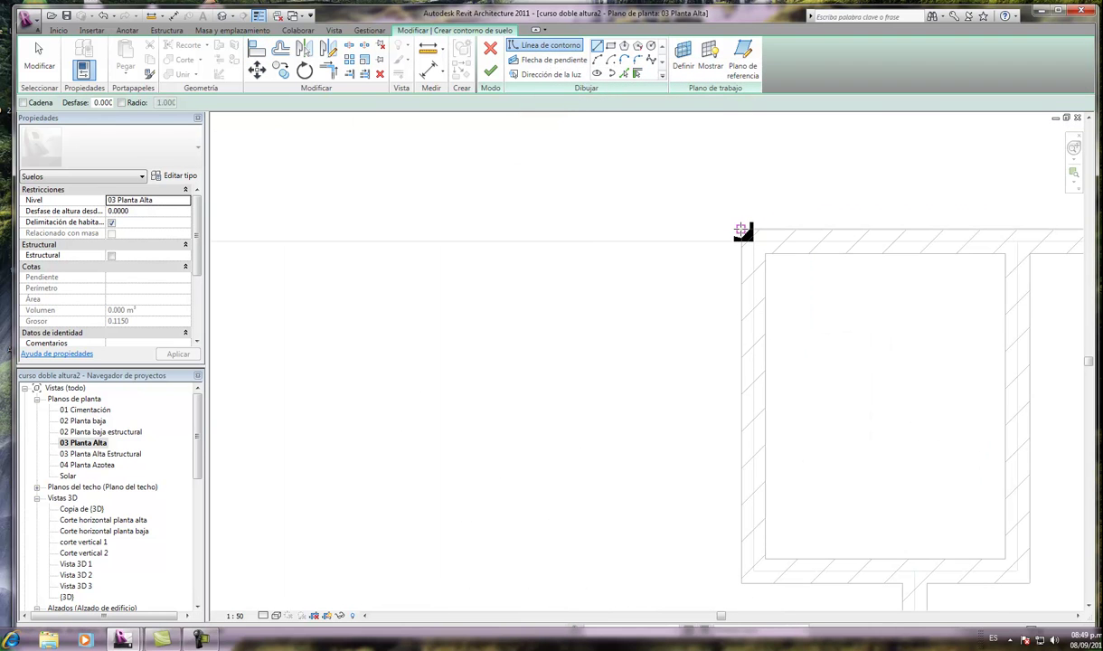
{"action": "scroll", "coordinate": [732, 185], "scroll_direction": "down", "scroll_amount": 3}
{"action": "left_click", "coordinate": [737, 209]}
{"action": "scroll", "coordinate": [904, 202], "scroll_direction": "down", "scroll_amount": 2}
{"action": "scroll", "coordinate": [974, 206], "scroll_direction": "up", "scroll_amount": 2}
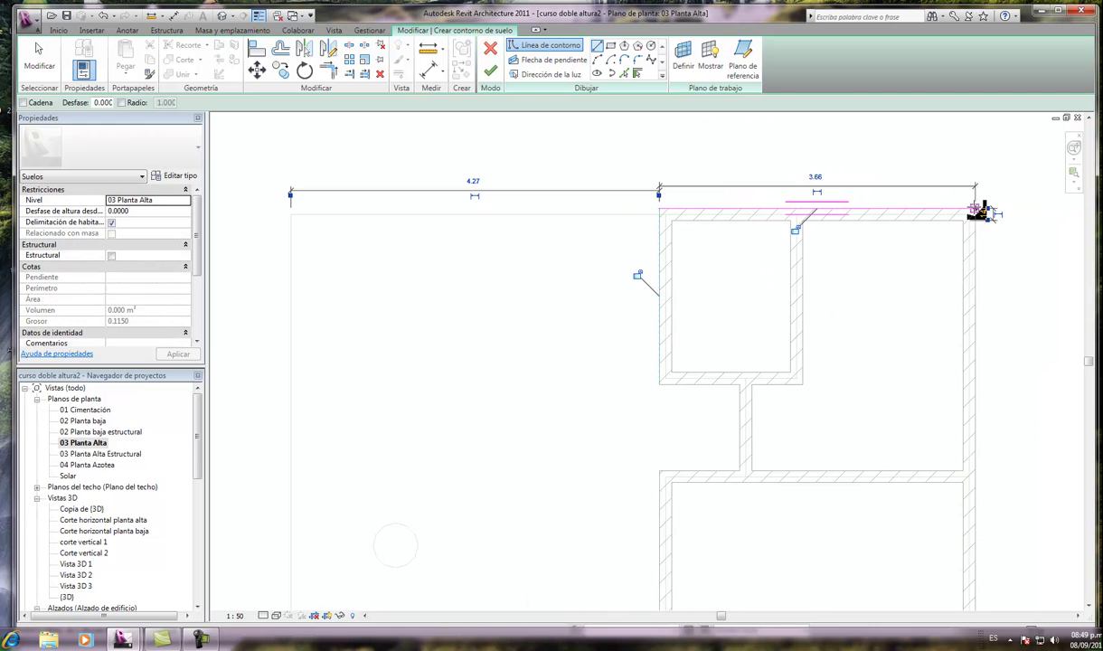
{"action": "left_click", "coordinate": [975, 208]}
{"action": "scroll", "coordinate": [922, 162], "scroll_direction": "down", "scroll_amount": 3}
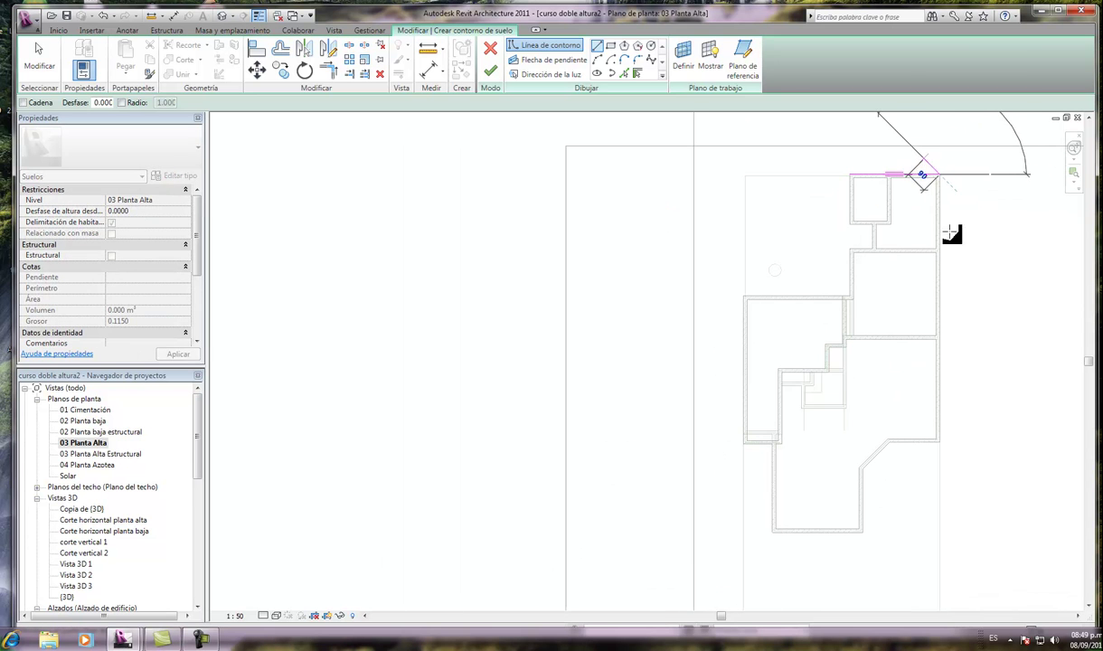
{"action": "scroll", "coordinate": [948, 380], "scroll_direction": "up", "scroll_amount": 1}
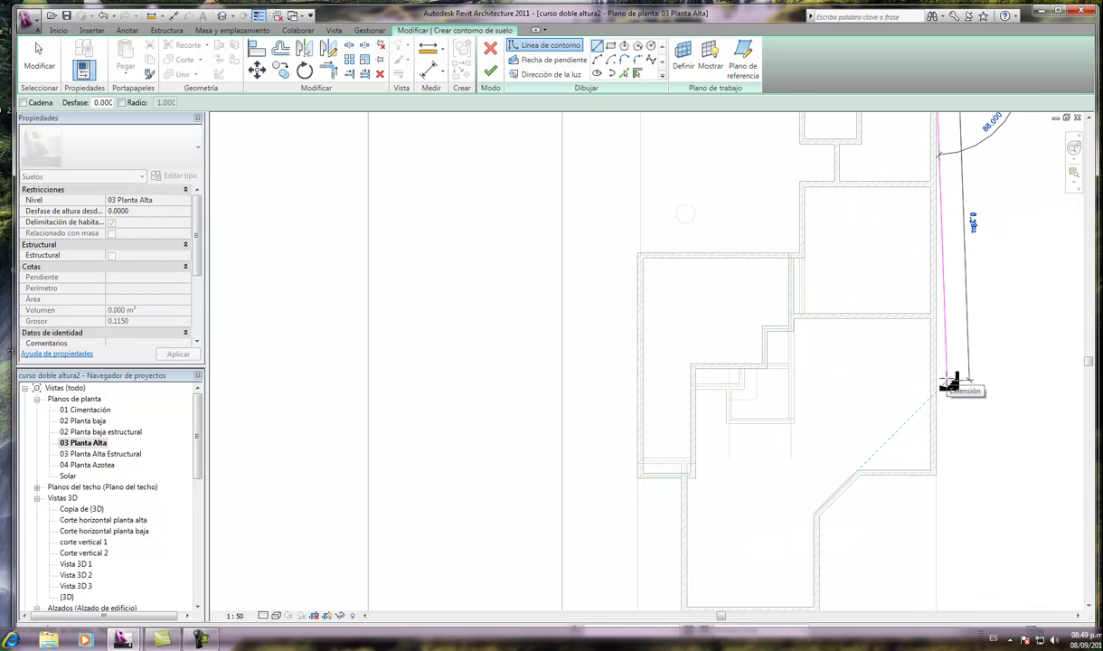
{"action": "scroll", "coordinate": [946, 320], "scroll_direction": "up", "scroll_amount": 2}
{"action": "scroll", "coordinate": [940, 321], "scroll_direction": "up", "scroll_amount": 2}
{"action": "left_click", "coordinate": [923, 321]}
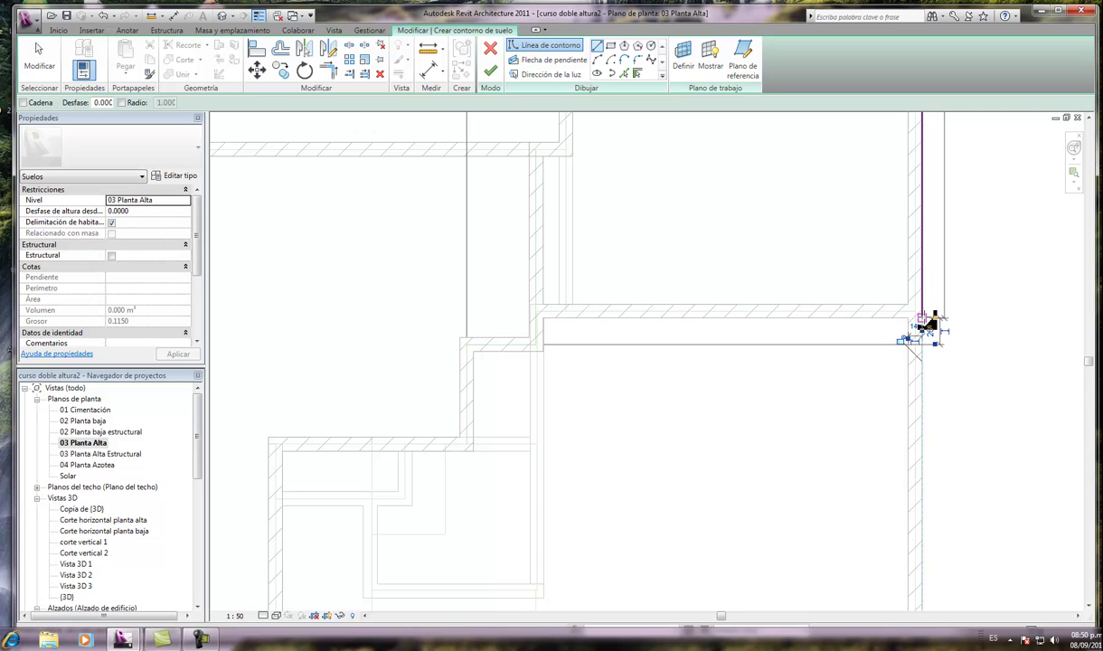
{"action": "left_click", "coordinate": [924, 319]}
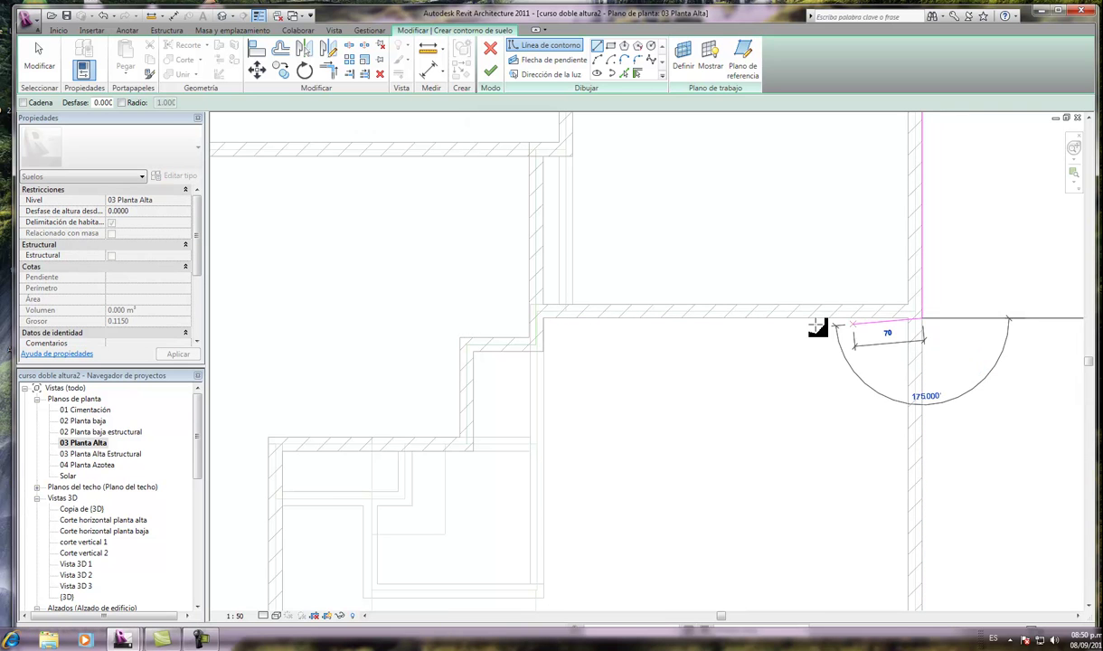
{"action": "left_click", "coordinate": [708, 318]}
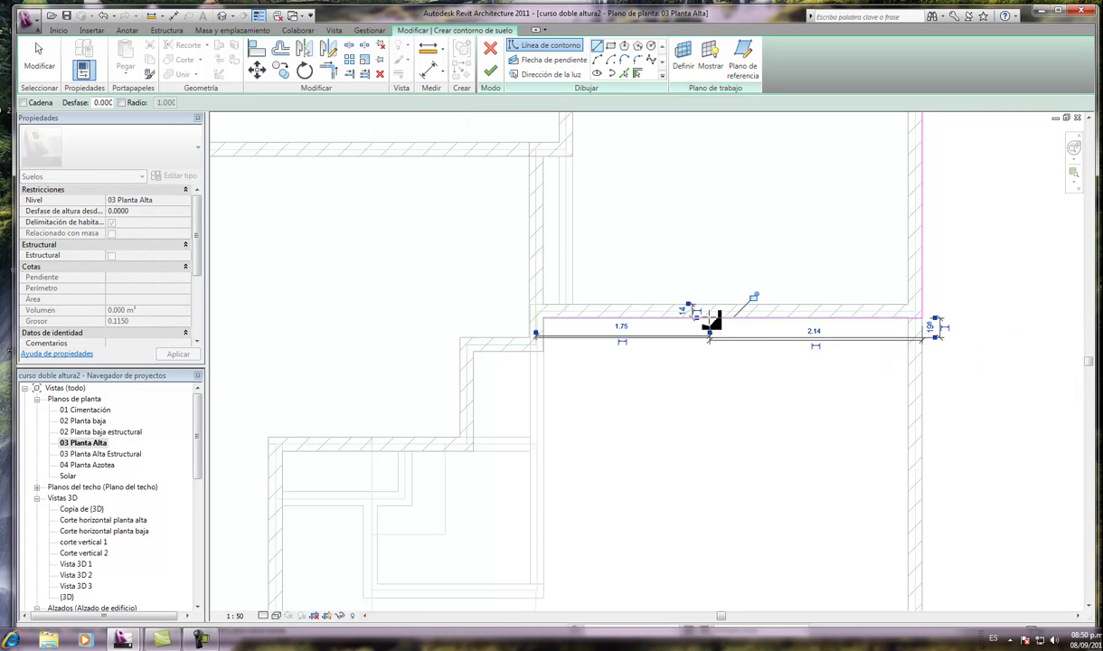
Step: Trace the stepped left and lower wall corners, ending with a 4.34 horizontal boundary line
{"action": "scroll", "coordinate": [712, 327], "scroll_direction": "down", "scroll_amount": 2}
{"action": "scroll", "coordinate": [712, 327], "scroll_direction": "down", "scroll_amount": 3}
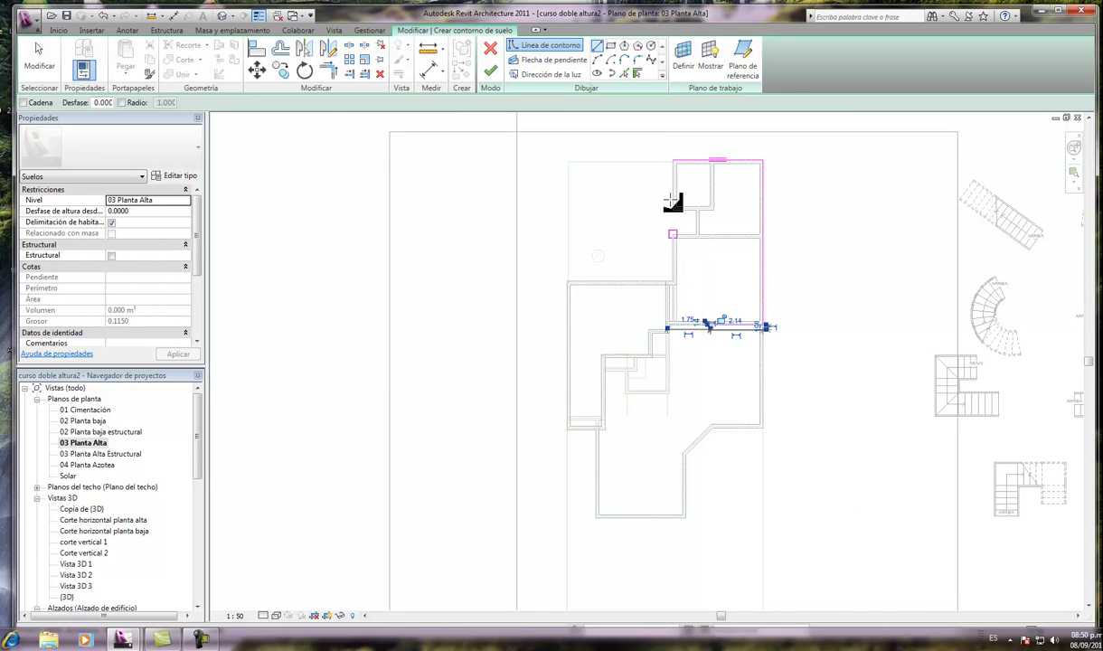
{"action": "scroll", "coordinate": [676, 161], "scroll_direction": "up", "scroll_amount": 3}
{"action": "scroll", "coordinate": [676, 204], "scroll_direction": "up", "scroll_amount": 1}
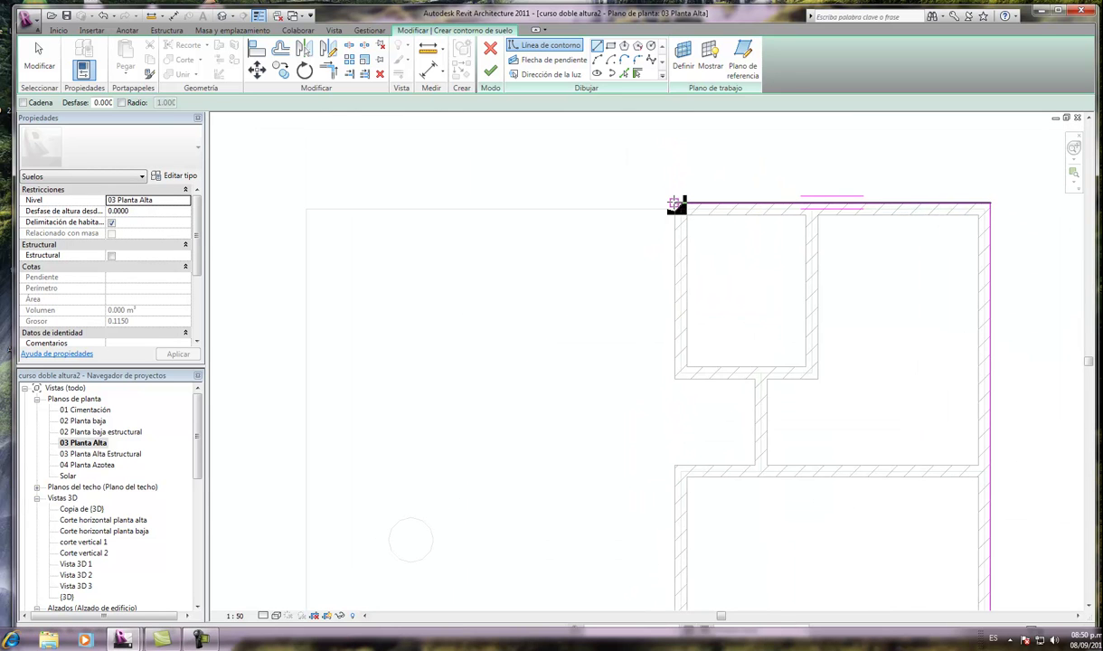
{"action": "left_click", "coordinate": [676, 206]}
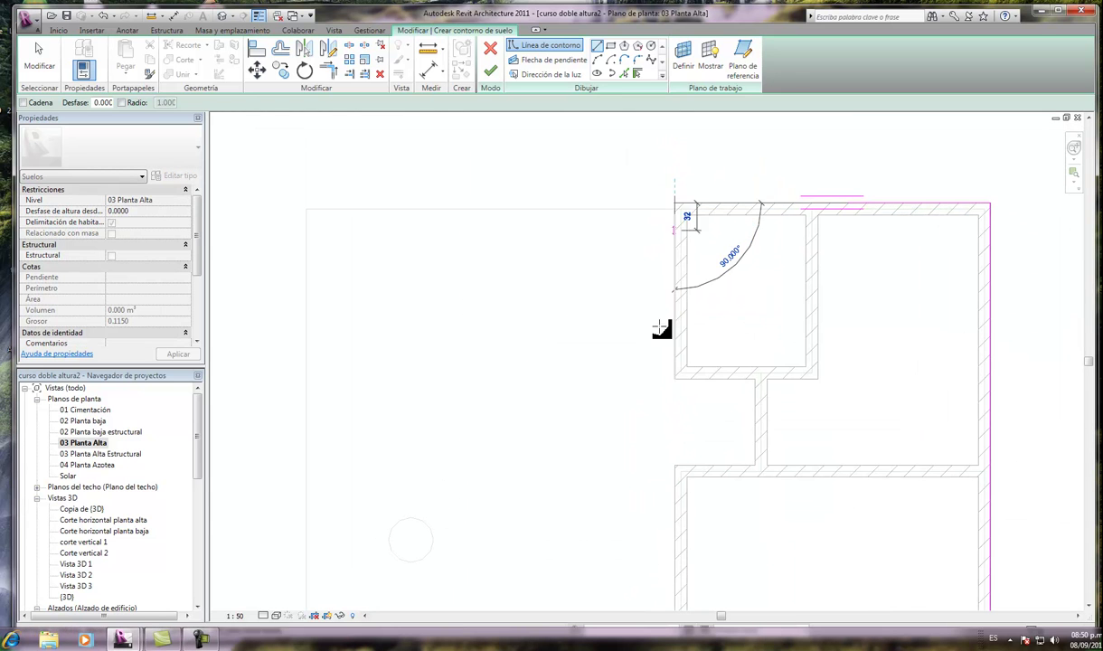
{"action": "left_click", "coordinate": [674, 378]}
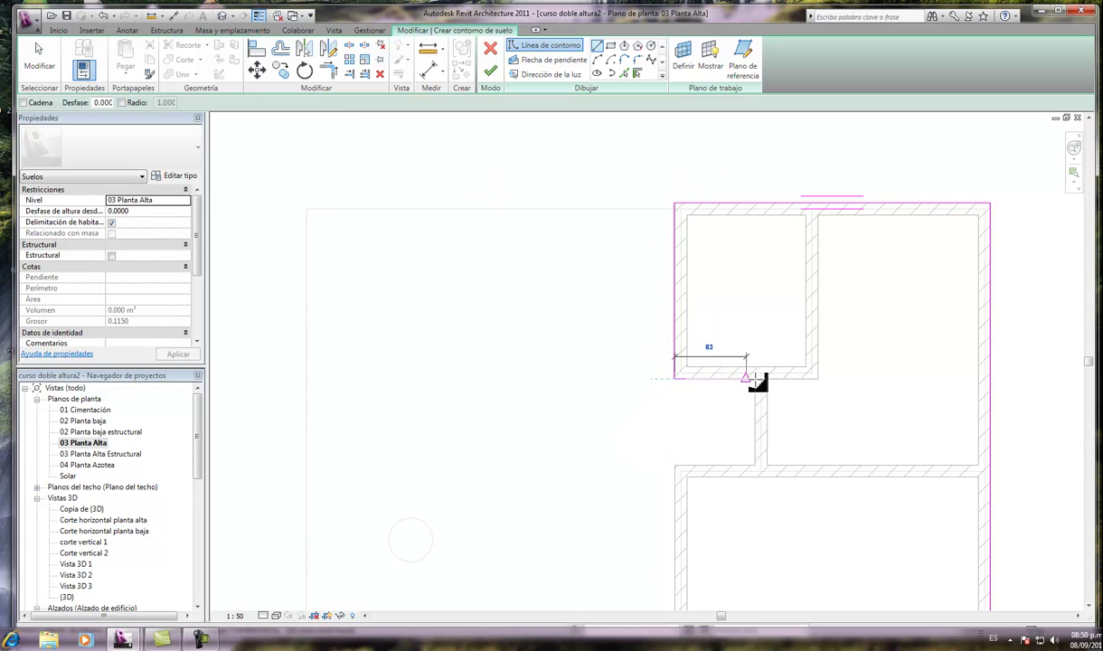
{"action": "left_click", "coordinate": [755, 379]}
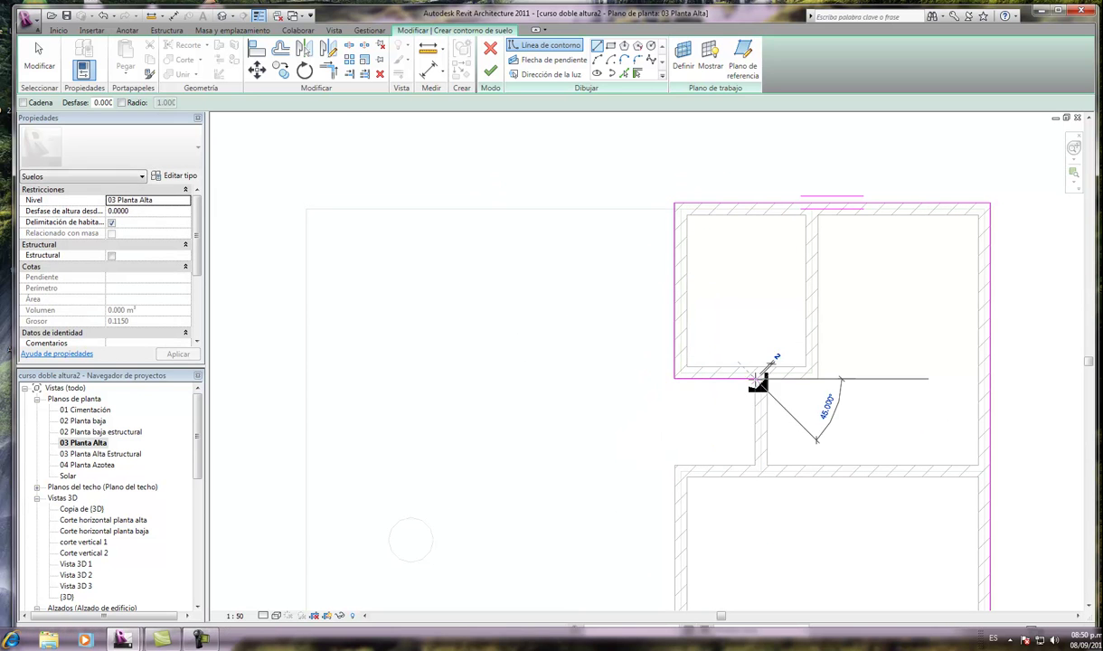
{"action": "left_click", "coordinate": [757, 468]}
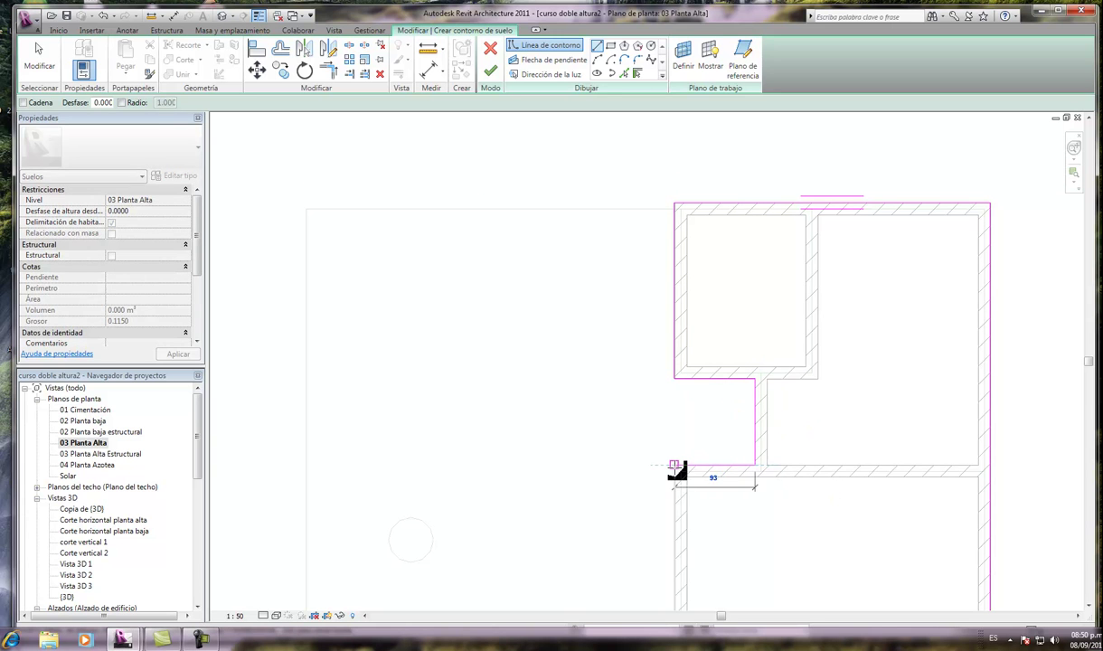
{"action": "left_click", "coordinate": [676, 468]}
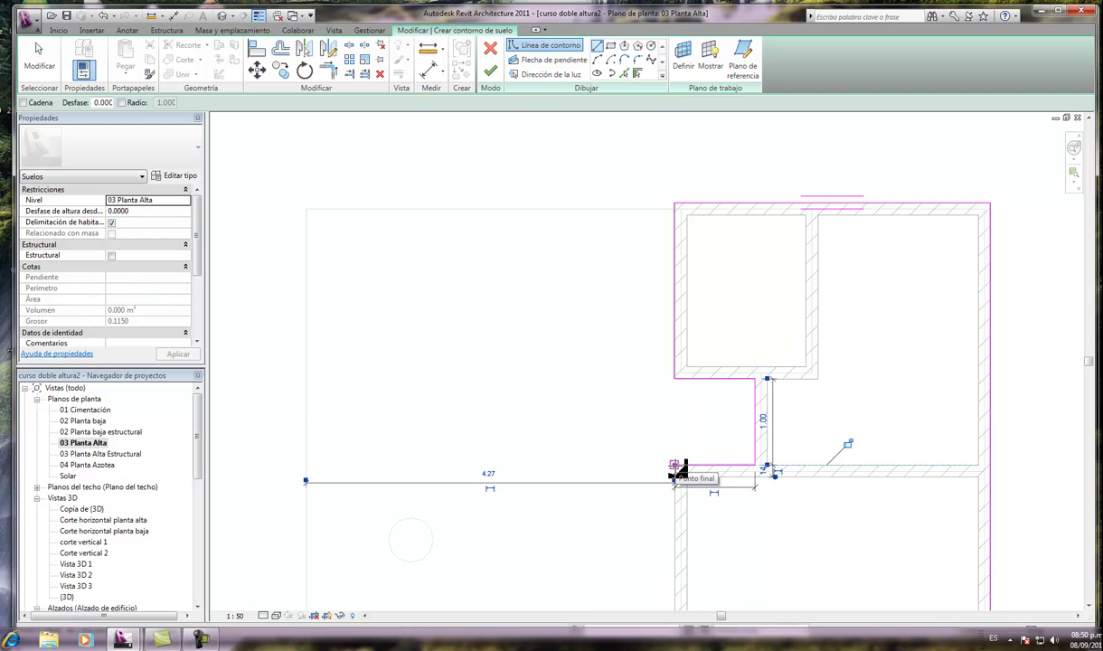
{"action": "scroll", "coordinate": [628, 290], "scroll_direction": "down", "scroll_amount": 1}
{"action": "scroll", "coordinate": [630, 345], "scroll_direction": "down", "scroll_amount": 1}
{"action": "scroll", "coordinate": [636, 432], "scroll_direction": "down", "scroll_amount": 1}
{"action": "scroll", "coordinate": [635, 432], "scroll_direction": "up", "scroll_amount": 2}
{"action": "scroll", "coordinate": [645, 419], "scroll_direction": "up", "scroll_amount": 2}
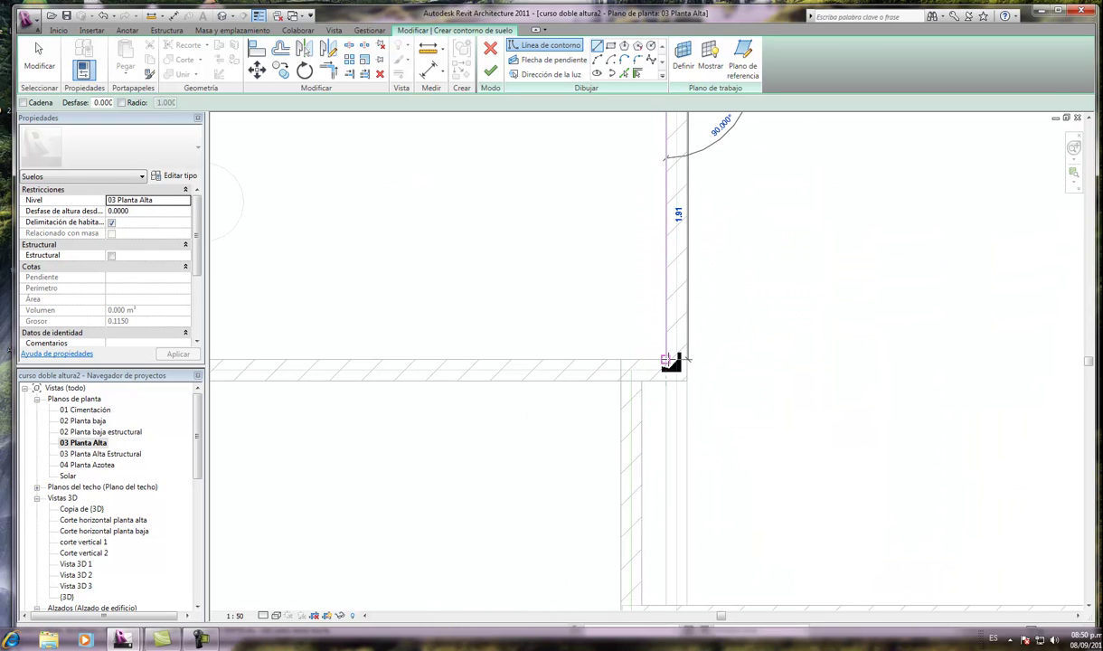
{"action": "left_click", "coordinate": [669, 360]}
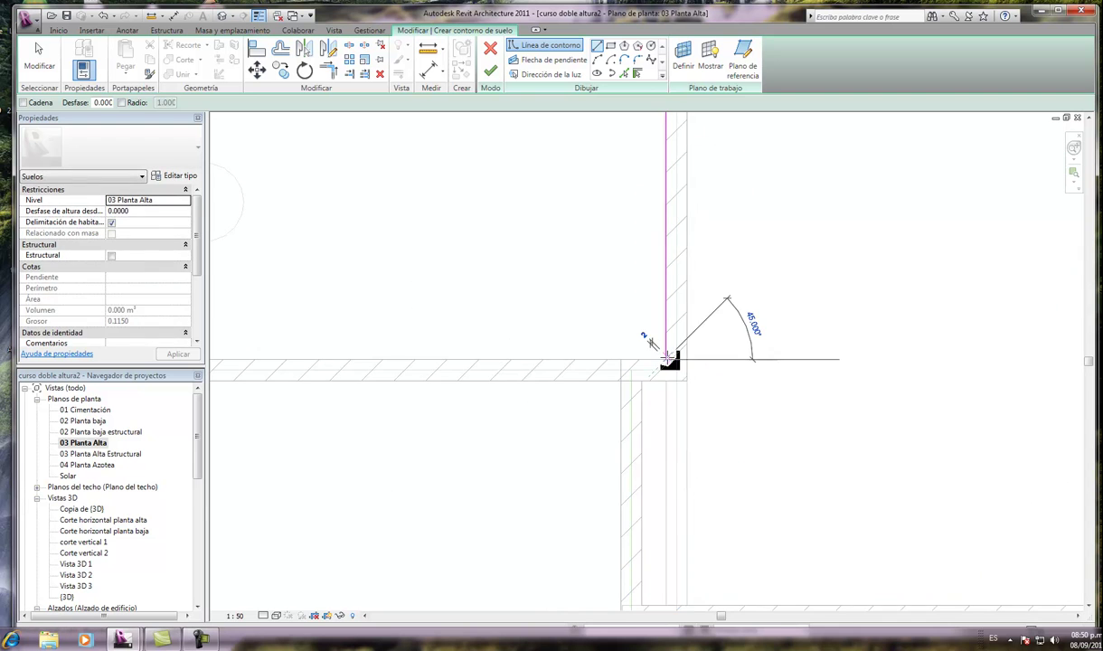
{"action": "scroll", "coordinate": [706, 370], "scroll_direction": "down", "scroll_amount": 2}
{"action": "scroll", "coordinate": [490, 369], "scroll_direction": "down", "scroll_amount": 1}
{"action": "scroll", "coordinate": [506, 368], "scroll_direction": "up", "scroll_amount": 2}
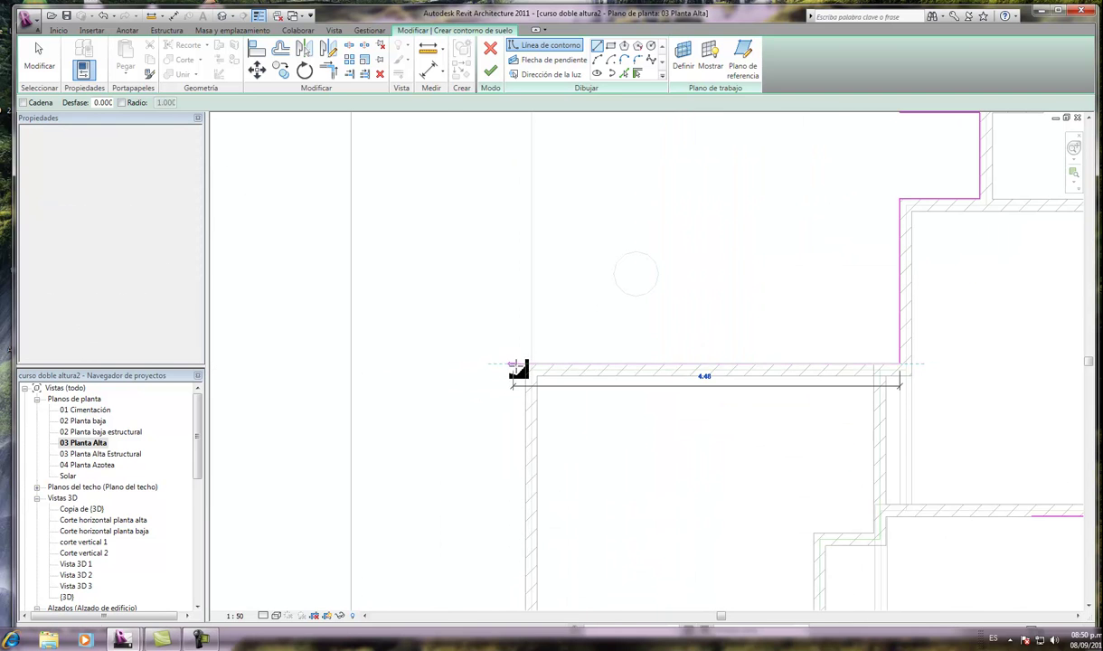
{"action": "left_click", "coordinate": [526, 366]}
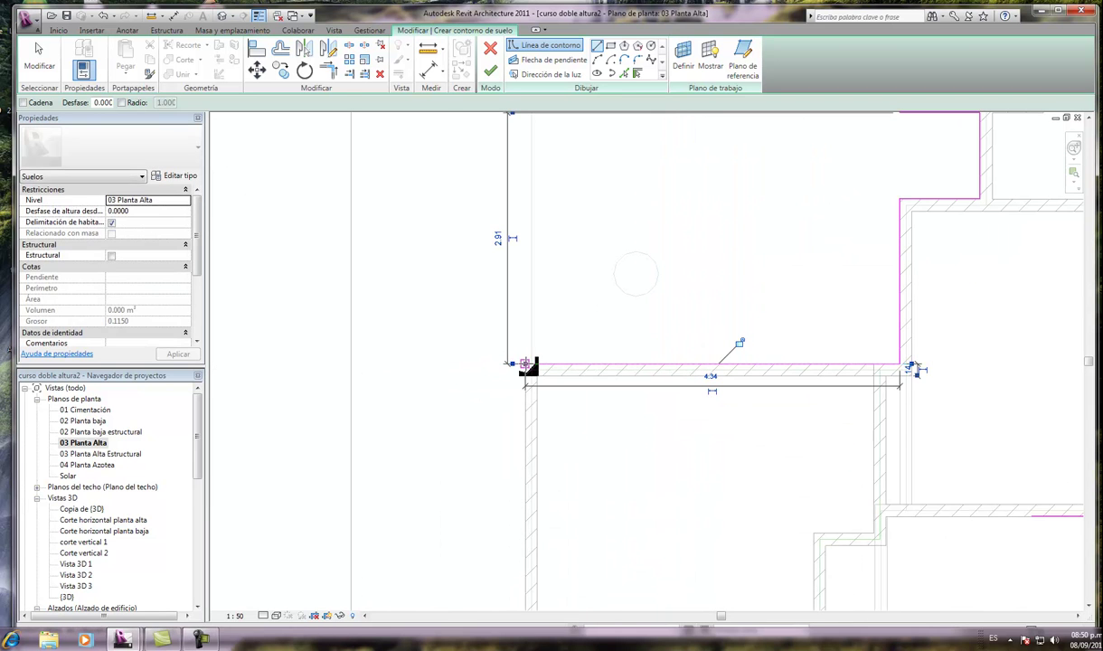
{"action": "scroll", "coordinate": [535, 305], "scroll_direction": "down", "scroll_amount": 1}
{"action": "scroll", "coordinate": [529, 308], "scroll_direction": "down", "scroll_amount": 1}
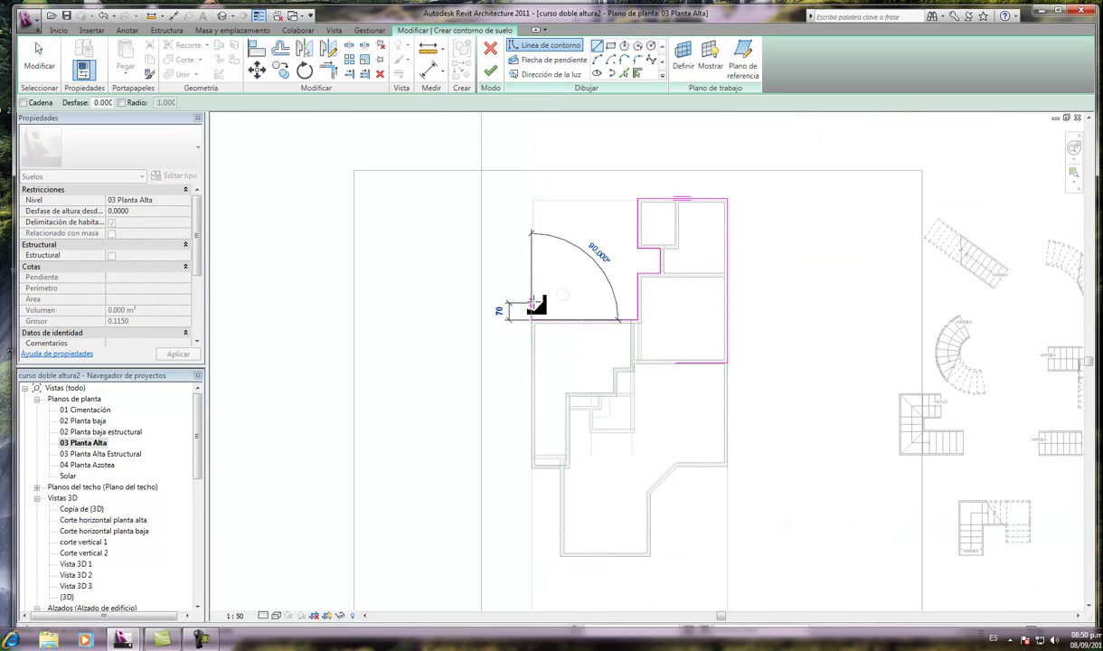
Step: Add the 6.05 vertical segment, run along the bottom wall and back up to the corner
{"action": "scroll", "coordinate": [534, 470], "scroll_direction": "up", "scroll_amount": 2}
{"action": "scroll", "coordinate": [533, 470], "scroll_direction": "up", "scroll_amount": 2}
{"action": "left_click", "coordinate": [537, 472]}
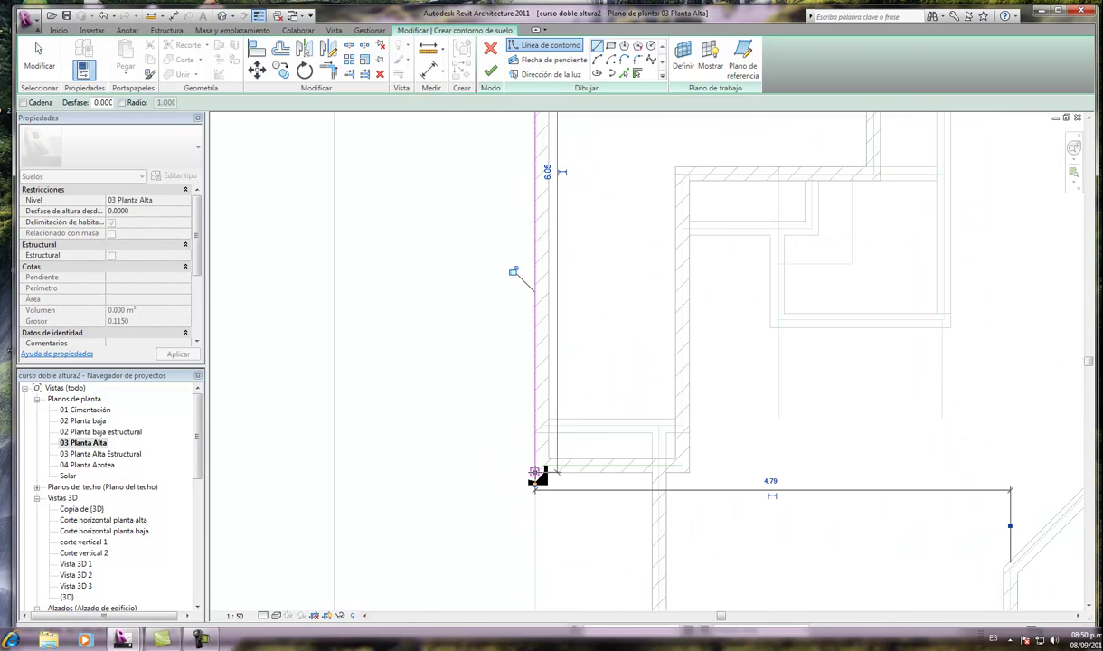
{"action": "left_click", "coordinate": [688, 471]}
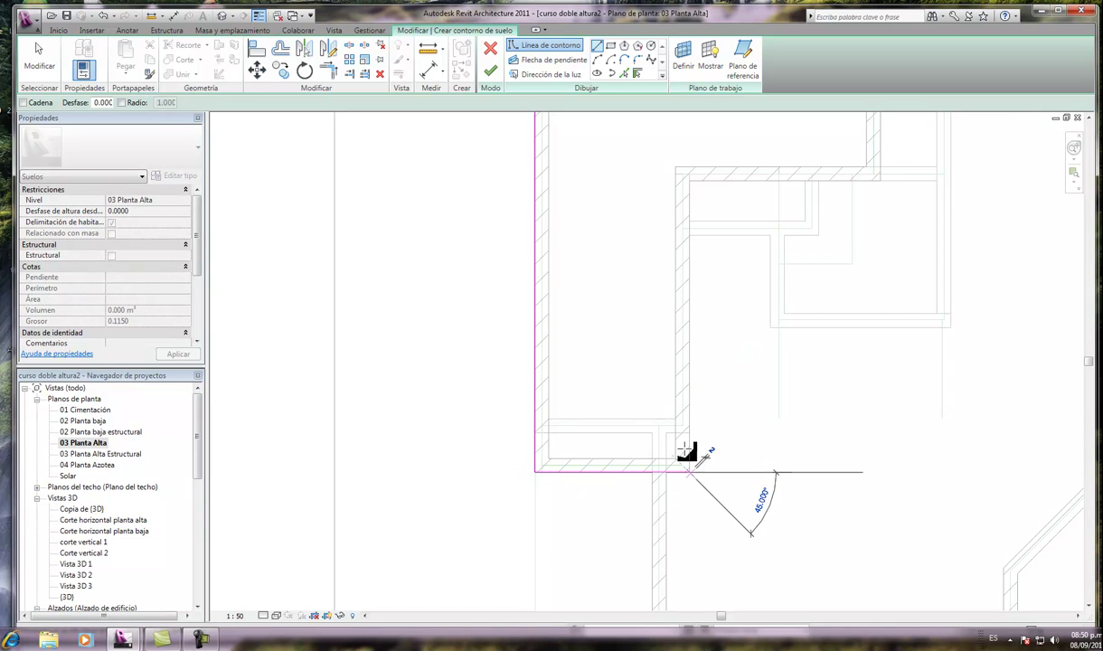
{"action": "left_click", "coordinate": [688, 183]}
{"action": "scroll", "coordinate": [690, 182], "scroll_direction": "down", "scroll_amount": 1}
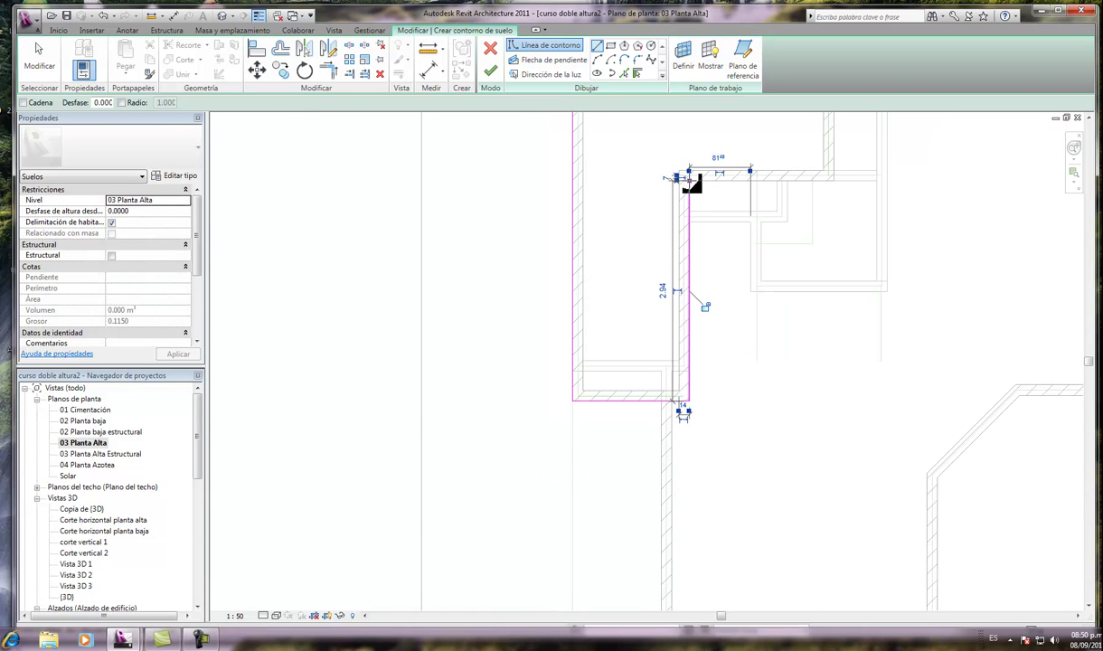
{"action": "scroll", "coordinate": [689, 182], "scroll_direction": "down", "scroll_amount": 1}
{"action": "scroll", "coordinate": [690, 184], "scroll_direction": "down", "scroll_amount": 1}
{"action": "scroll", "coordinate": [692, 186], "scroll_direction": "down", "scroll_amount": 1}
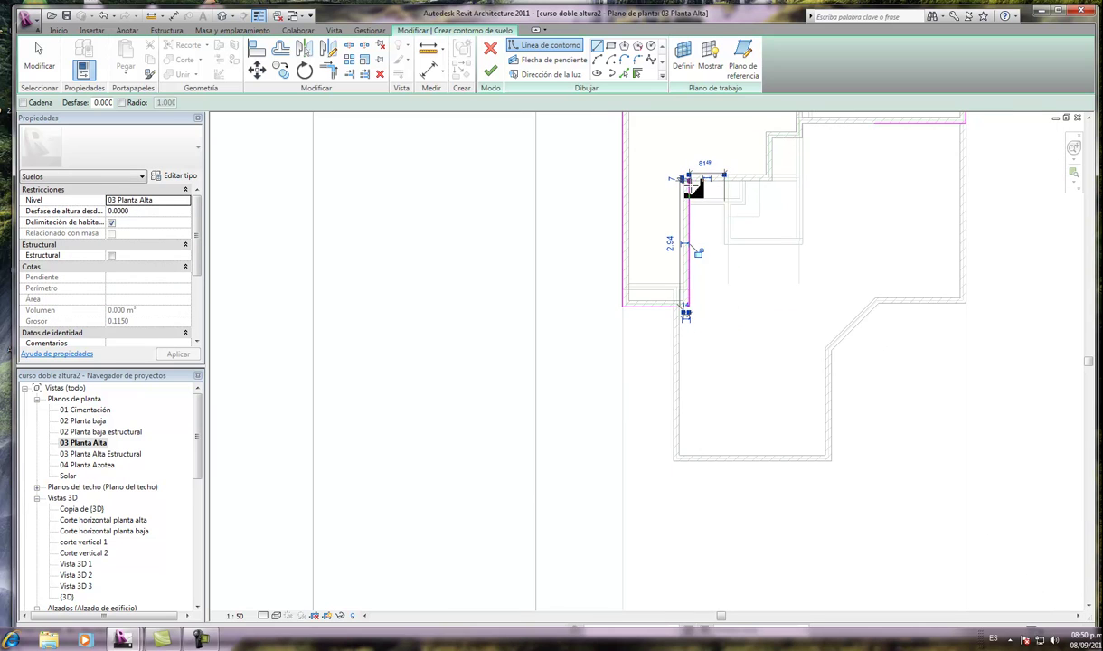
{"action": "scroll", "coordinate": [692, 183], "scroll_direction": "up", "scroll_amount": 2}
{"action": "scroll", "coordinate": [692, 184], "scroll_direction": "up", "scroll_amount": 1}
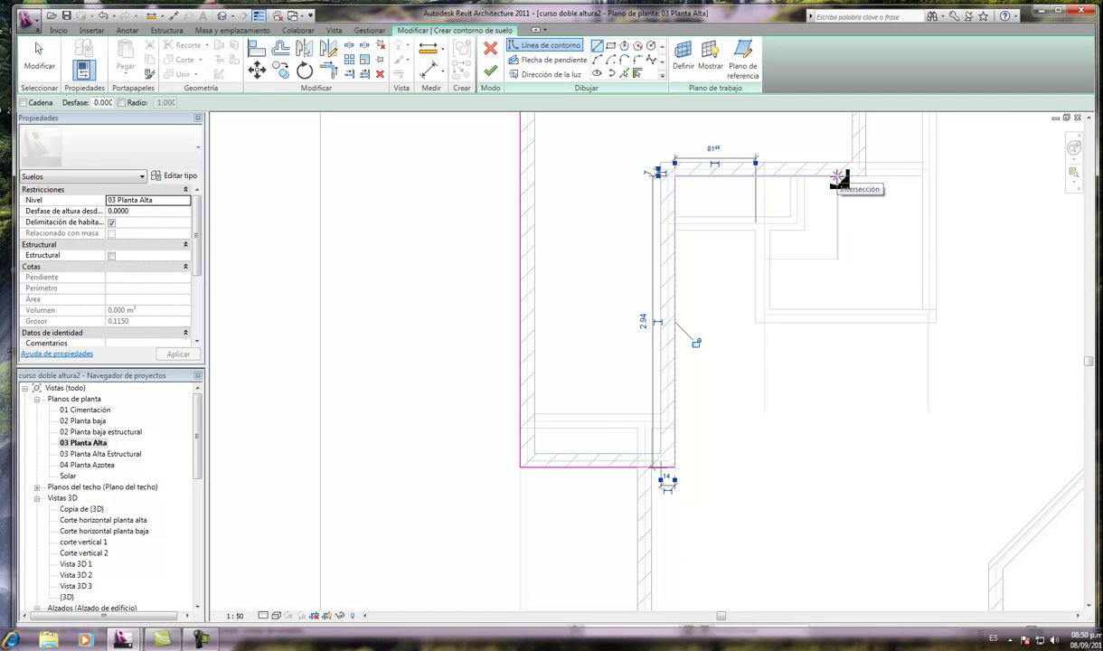
Step: Draw the top-wall boundary lines of 1.64, 0.84 down, and 1.28 across
{"action": "left_click", "coordinate": [837, 178]}
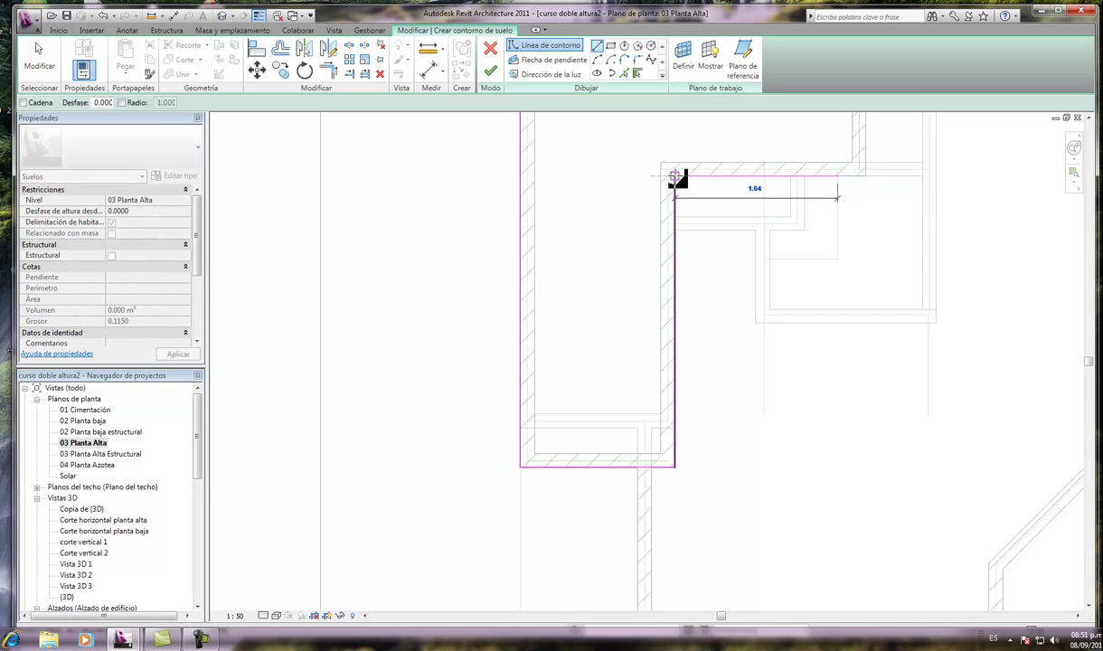
{"action": "left_click", "coordinate": [674, 178]}
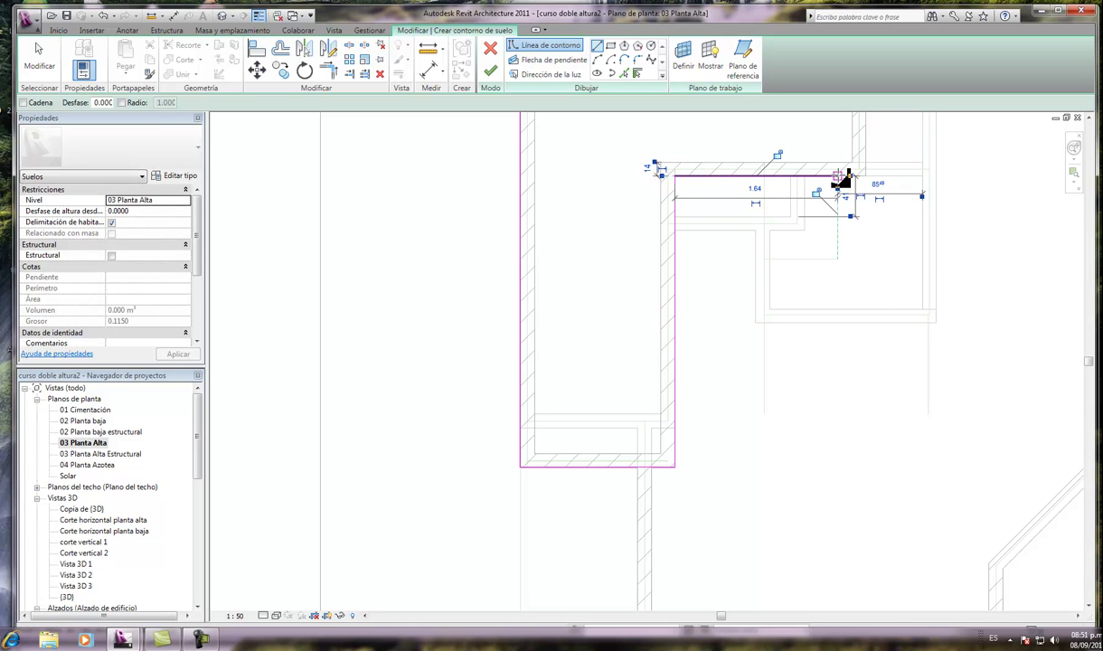
{"action": "left_click", "coordinate": [840, 178]}
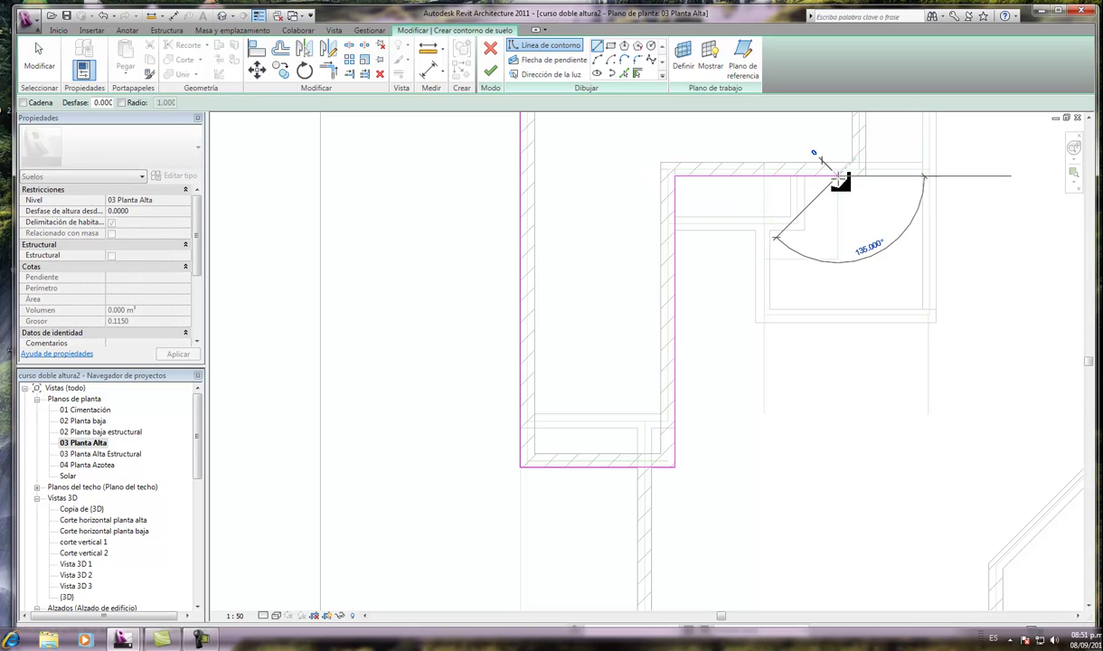
{"action": "left_click", "coordinate": [838, 261]}
{"action": "scroll", "coordinate": [841, 262], "scroll_direction": "down", "scroll_amount": 1}
{"action": "scroll", "coordinate": [840, 262], "scroll_direction": "down", "scroll_amount": 2}
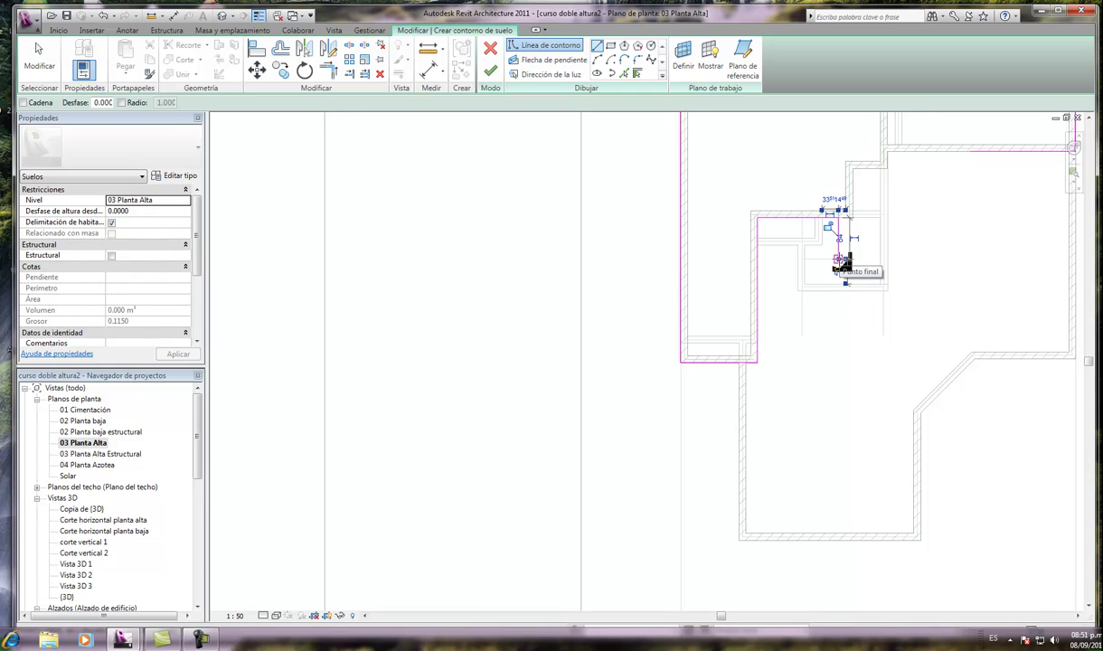
{"action": "left_click", "coordinate": [839, 260]}
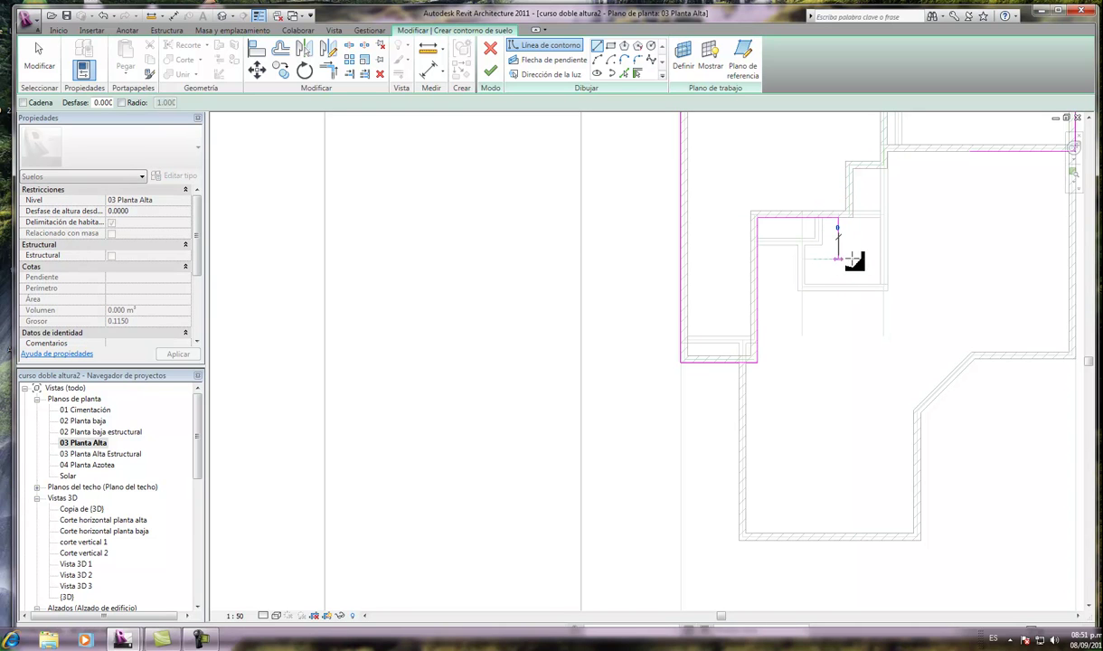
{"action": "left_click", "coordinate": [901, 260]}
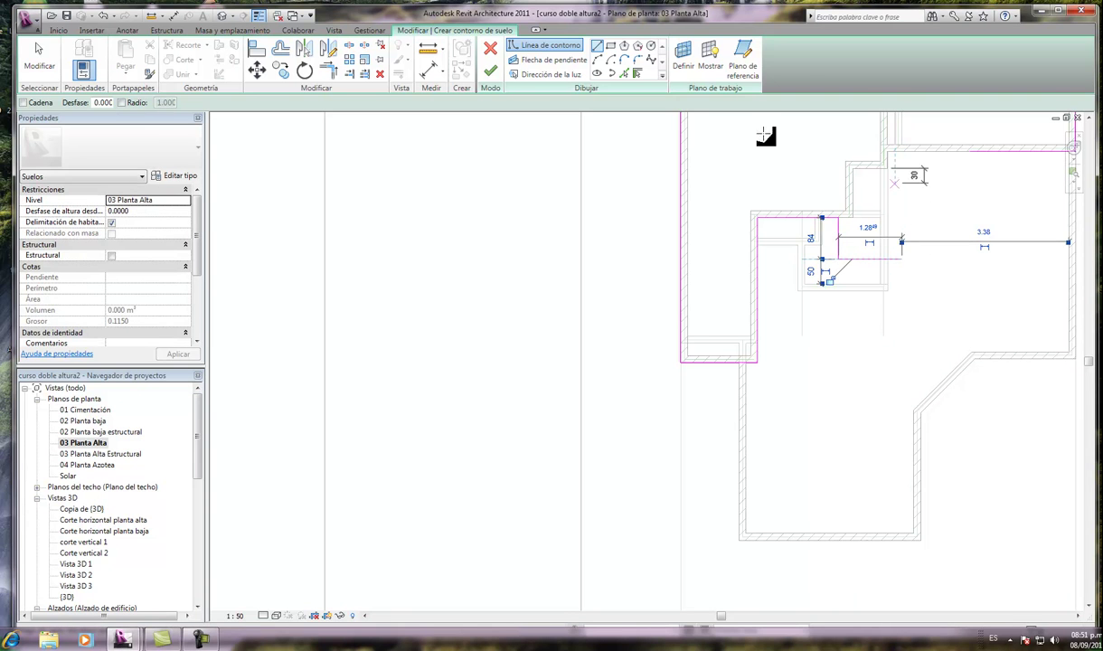
Step: Close the outline with a 1.52-radius curved edge and end the boundary chain
{"action": "left_click", "coordinate": [598, 60]}
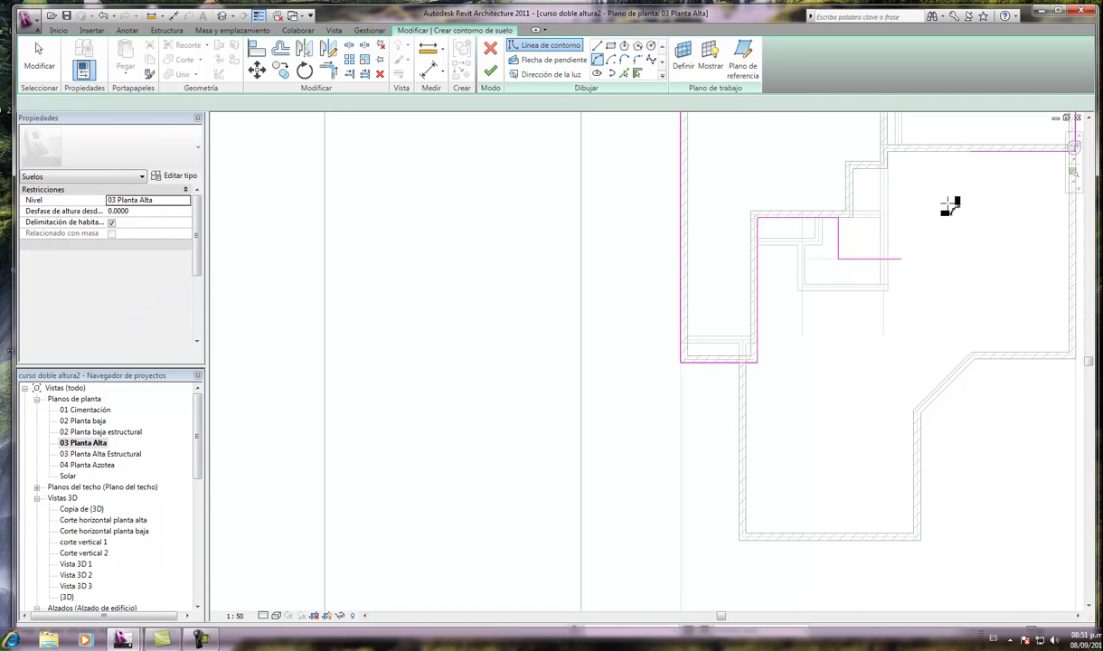
{"action": "left_click", "coordinate": [901, 259]}
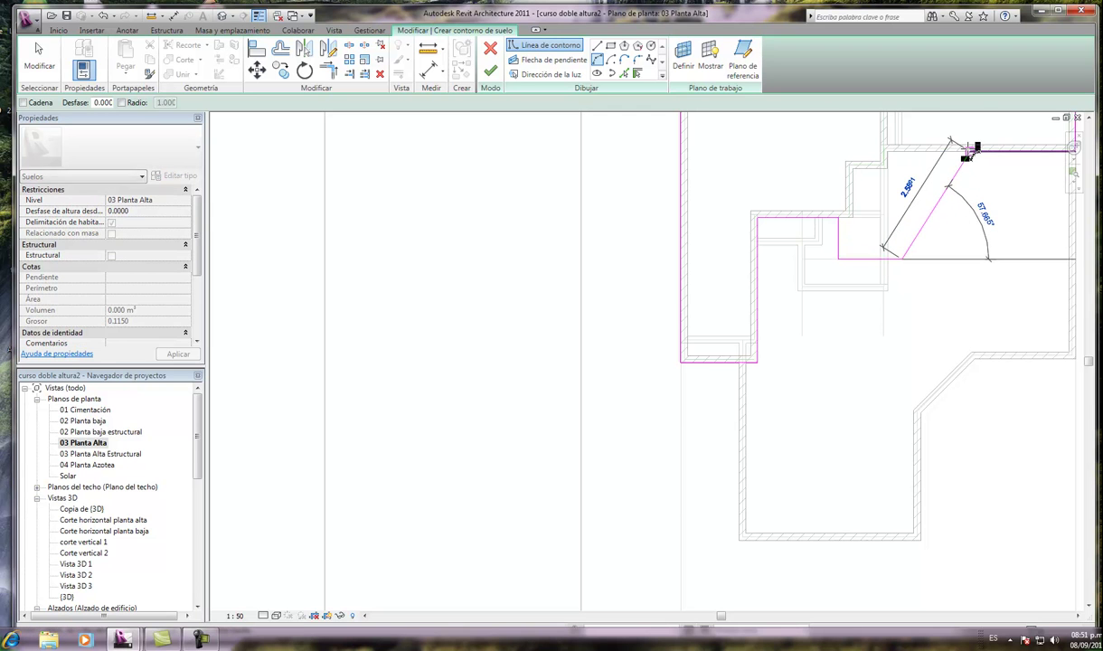
{"action": "left_click", "coordinate": [961, 231]}
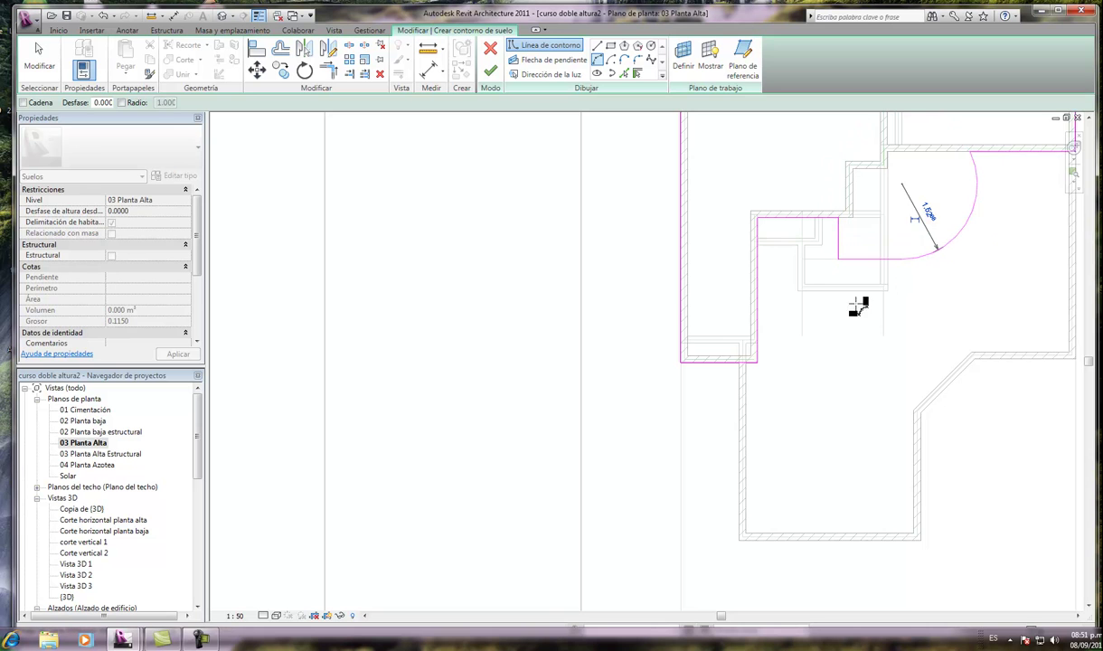
{"action": "scroll", "coordinate": [845, 307], "scroll_direction": "down", "scroll_amount": 3}
{"action": "key", "text": "Escape"}
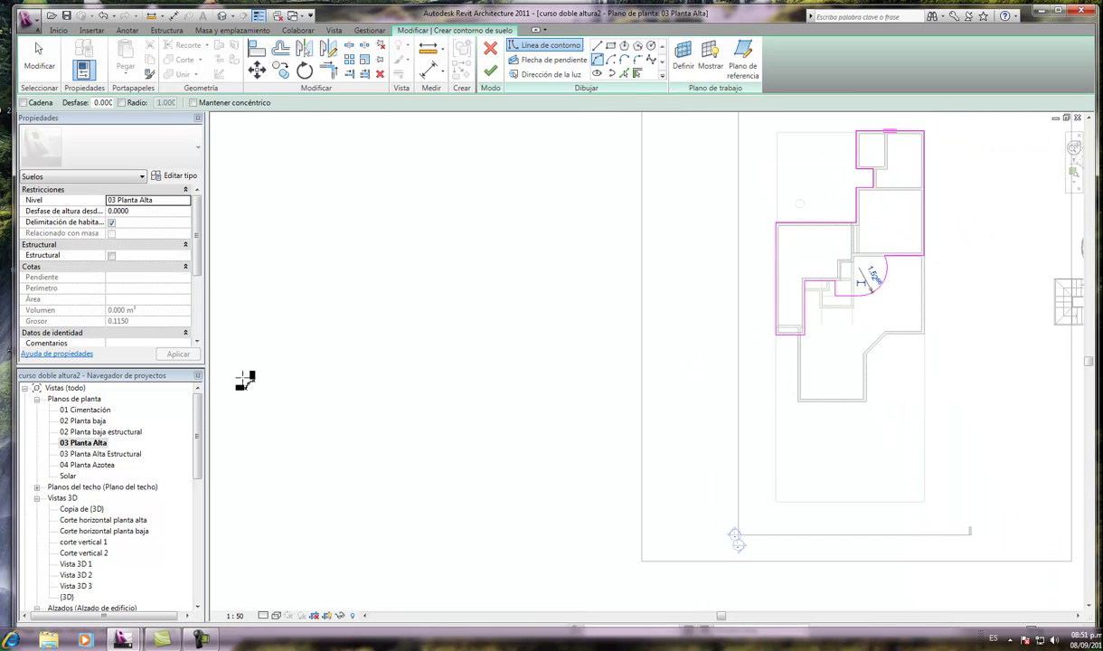
Step: Finish the planta alta floor, attach the walls below to it, and dismiss the warning
{"action": "left_click", "coordinate": [488, 74]}
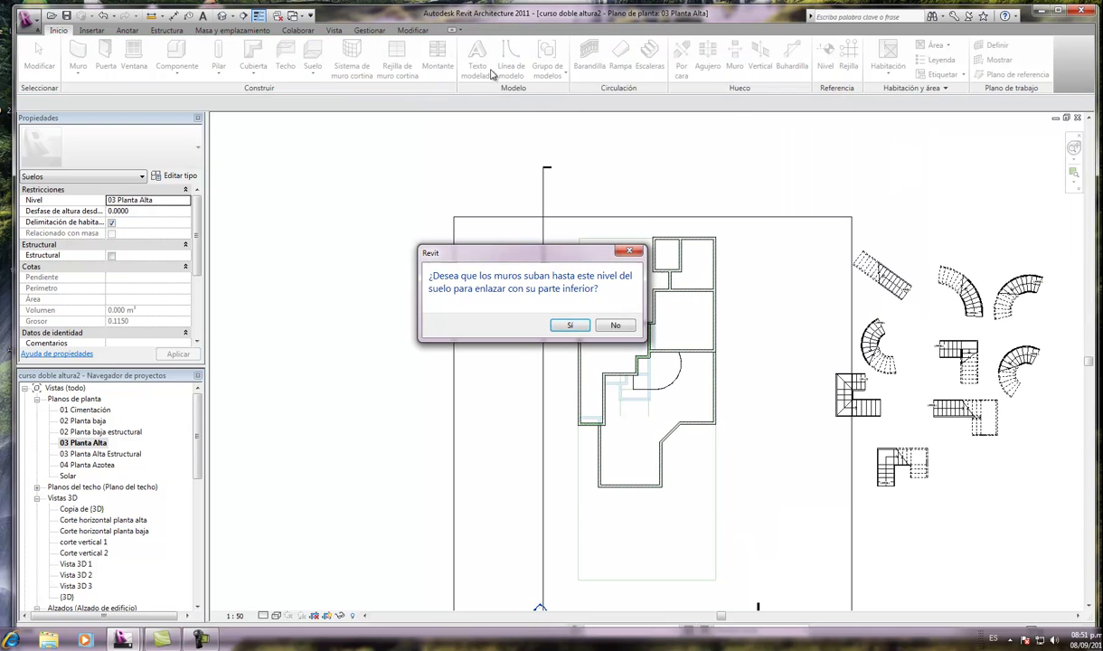
{"action": "left_click", "coordinate": [572, 326]}
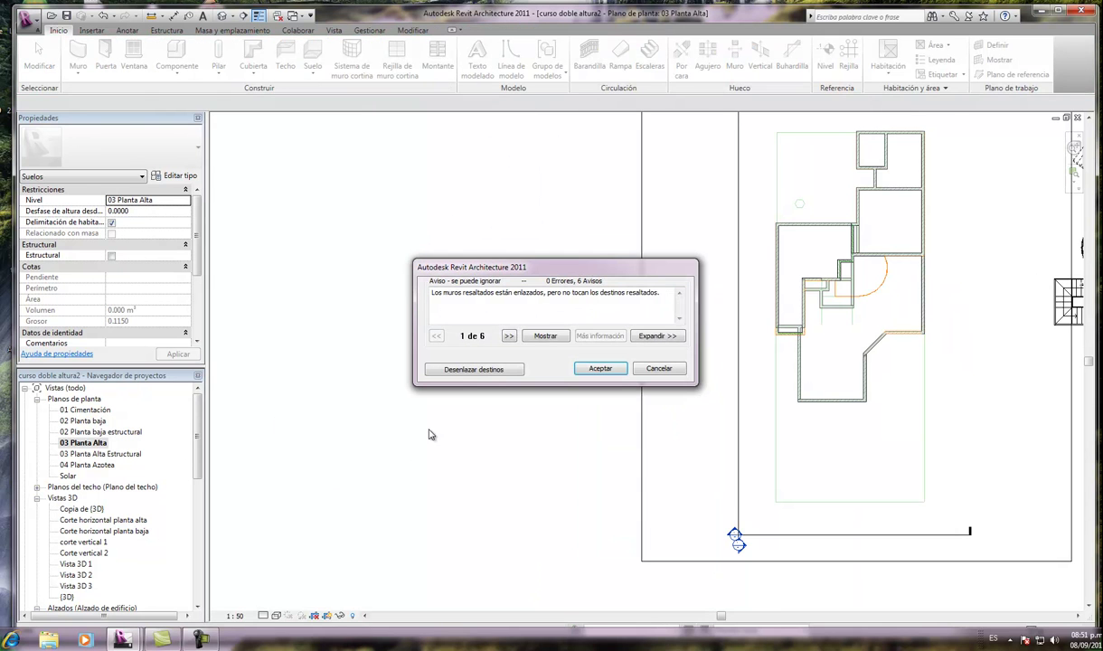
{"action": "left_click", "coordinate": [483, 369]}
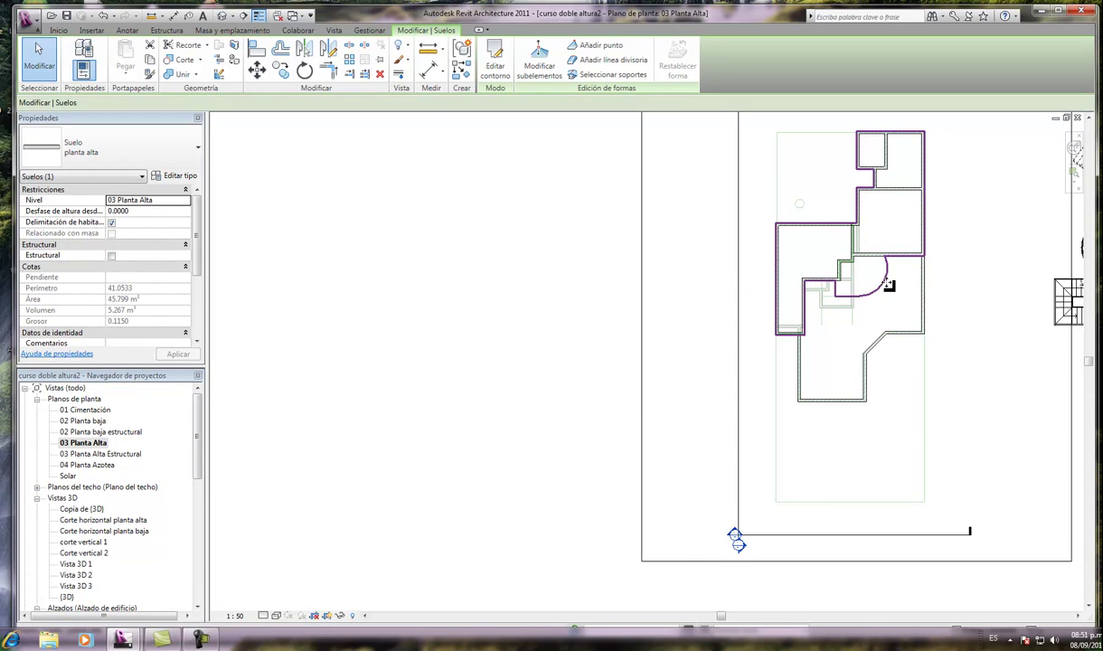
Step: Inspect the new upper floor in the 3D view, then return to the 02 Planta baja plan
{"action": "double_click", "coordinate": [67, 598]}
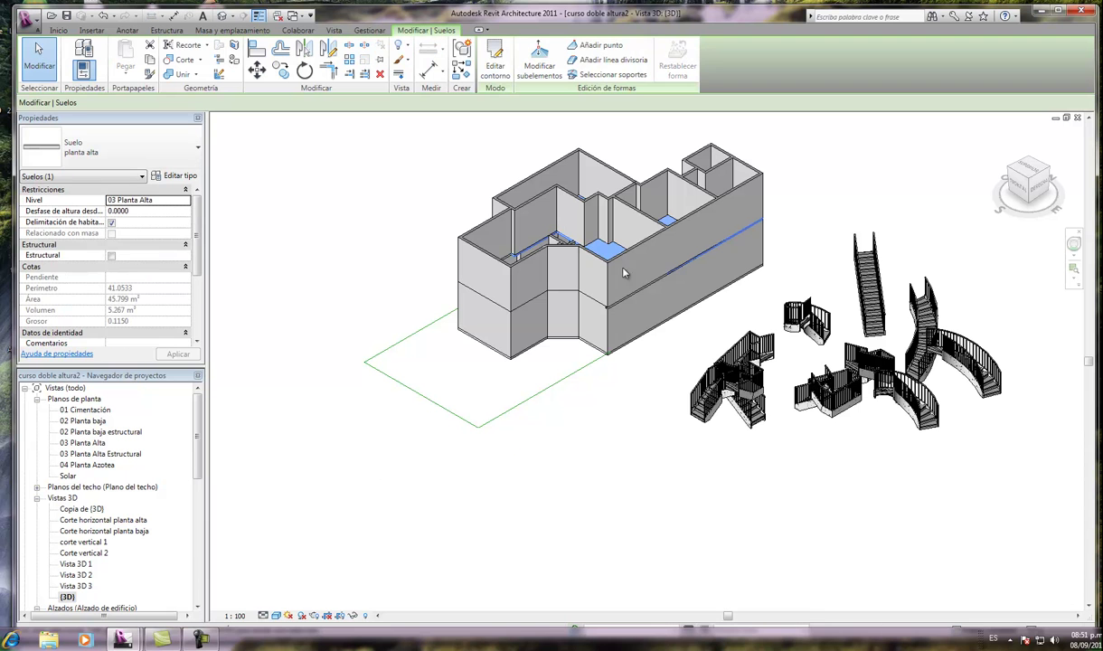
{"action": "scroll", "coordinate": [852, 211], "scroll_direction": "up", "scroll_amount": 2}
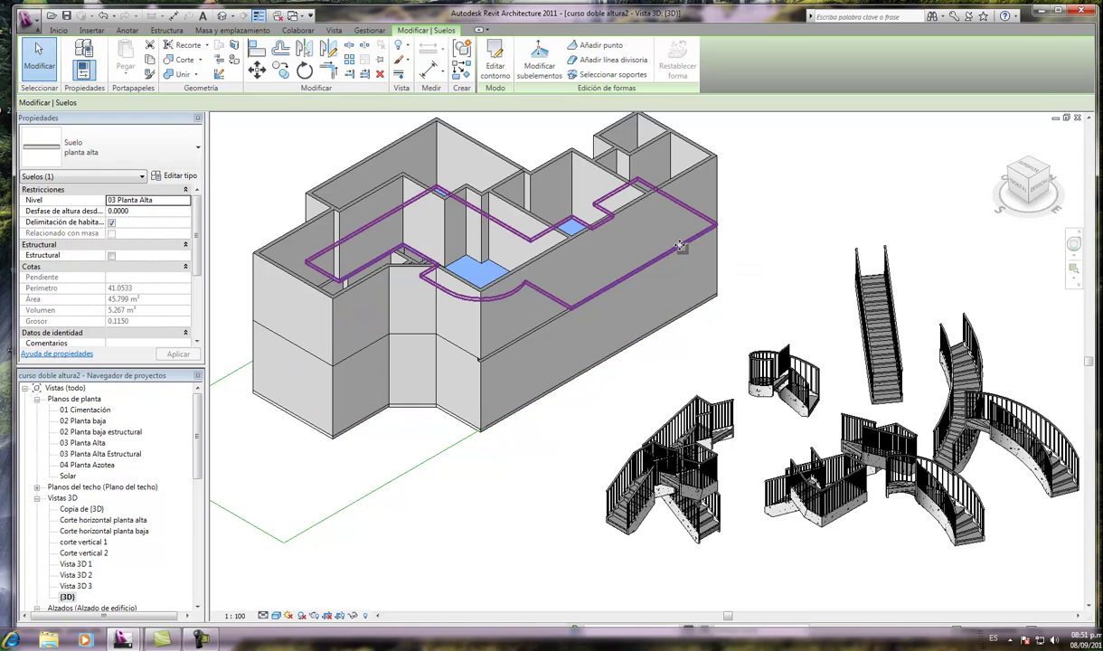
{"action": "left_click", "coordinate": [1030, 184]}
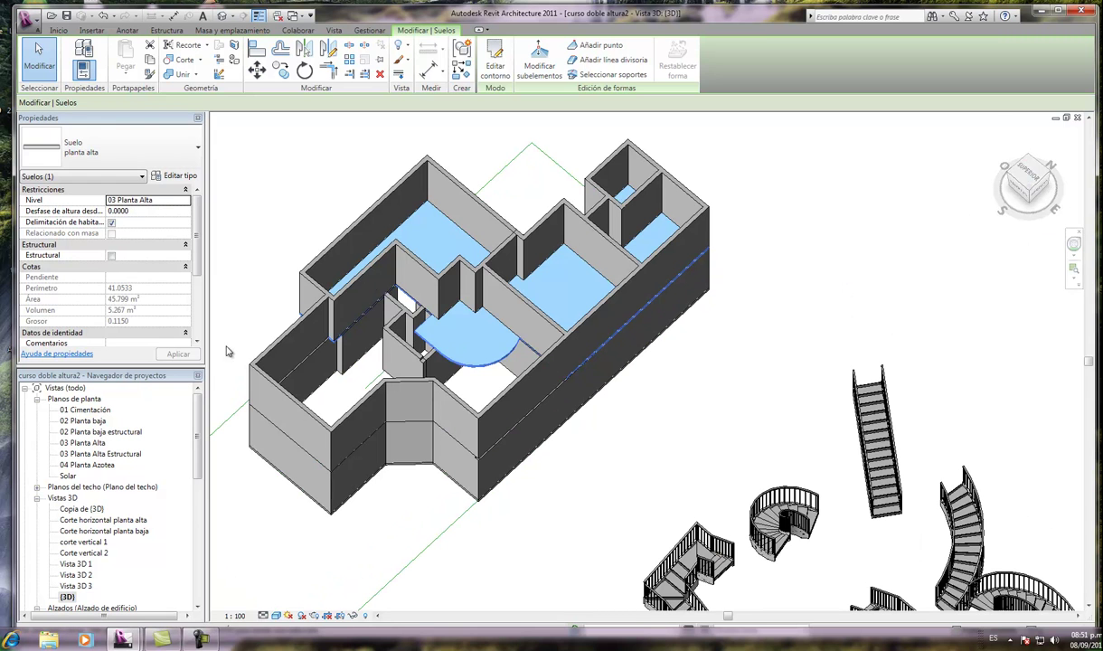
{"action": "double_click", "coordinate": [83, 421]}
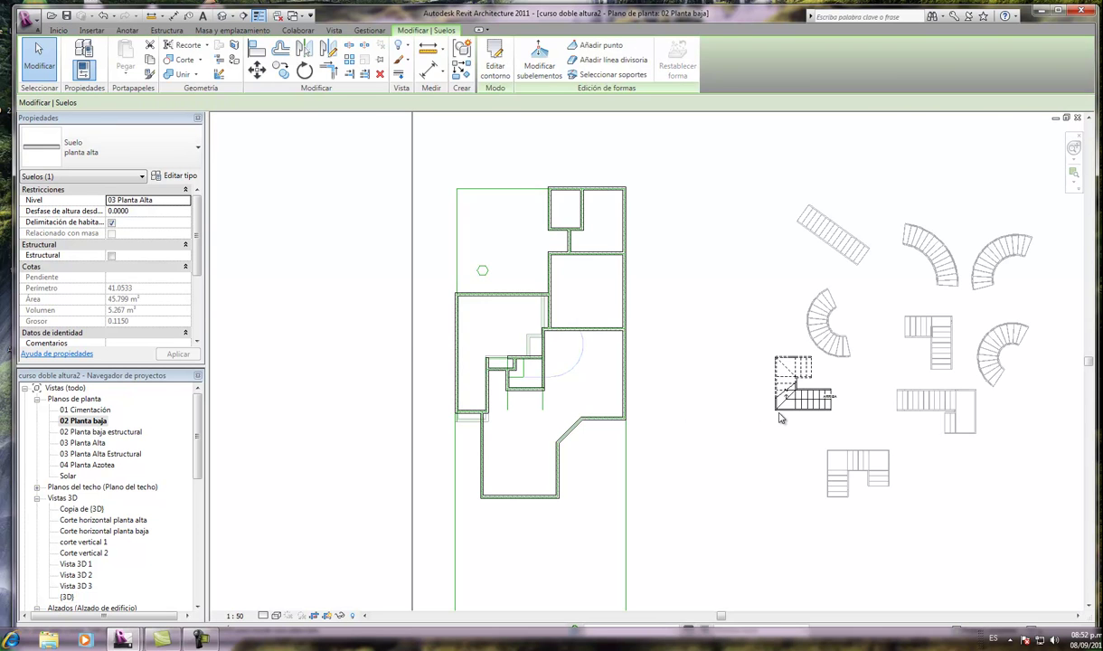
Step: Move the L-shaped stair from its corner into the inside wall corner of the house
{"action": "scroll", "coordinate": [781, 418], "scroll_direction": "up", "scroll_amount": 3}
{"action": "key", "text": "Escape"}
{"action": "left_click", "coordinate": [865, 343]}
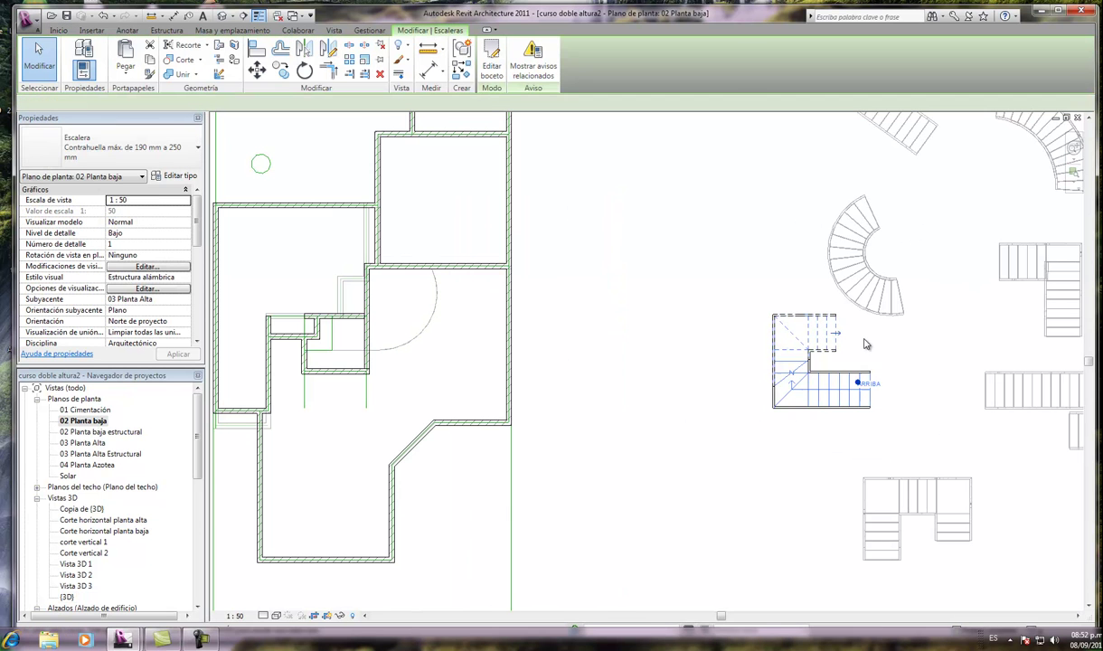
{"action": "left_click", "coordinate": [257, 69]}
{"action": "key", "text": "m"}
{"action": "key", "text": "v"}
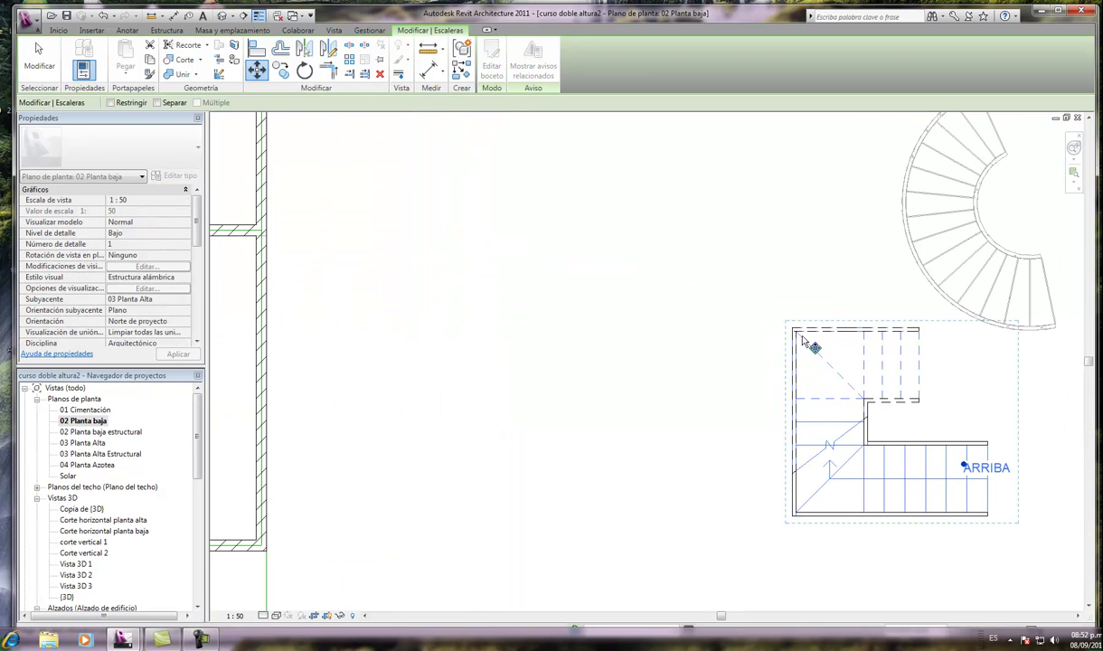
{"action": "scroll", "coordinate": [758, 309], "scroll_direction": "up", "scroll_amount": 2}
{"action": "left_click", "coordinate": [808, 339]}
{"action": "scroll", "coordinate": [811, 344], "scroll_direction": "down", "scroll_amount": 2}
{"action": "scroll", "coordinate": [810, 344], "scroll_direction": "down", "scroll_amount": 1}
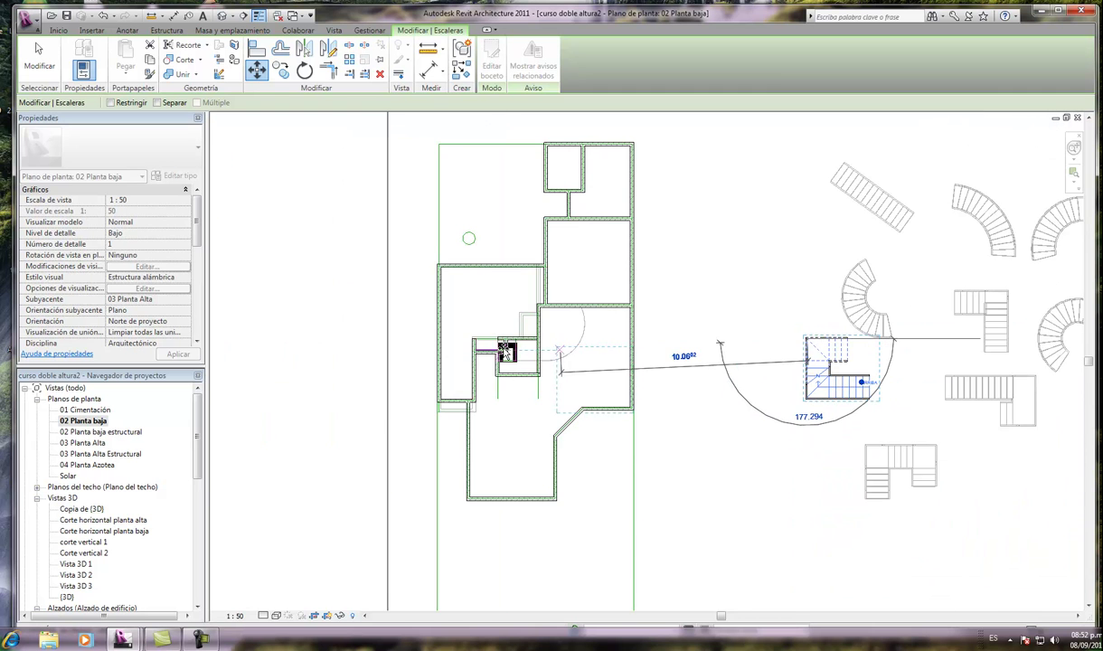
{"action": "scroll", "coordinate": [465, 344], "scroll_direction": "up", "scroll_amount": 3}
{"action": "scroll", "coordinate": [461, 340], "scroll_direction": "up", "scroll_amount": 2}
{"action": "scroll", "coordinate": [460, 340], "scroll_direction": "up", "scroll_amount": 2}
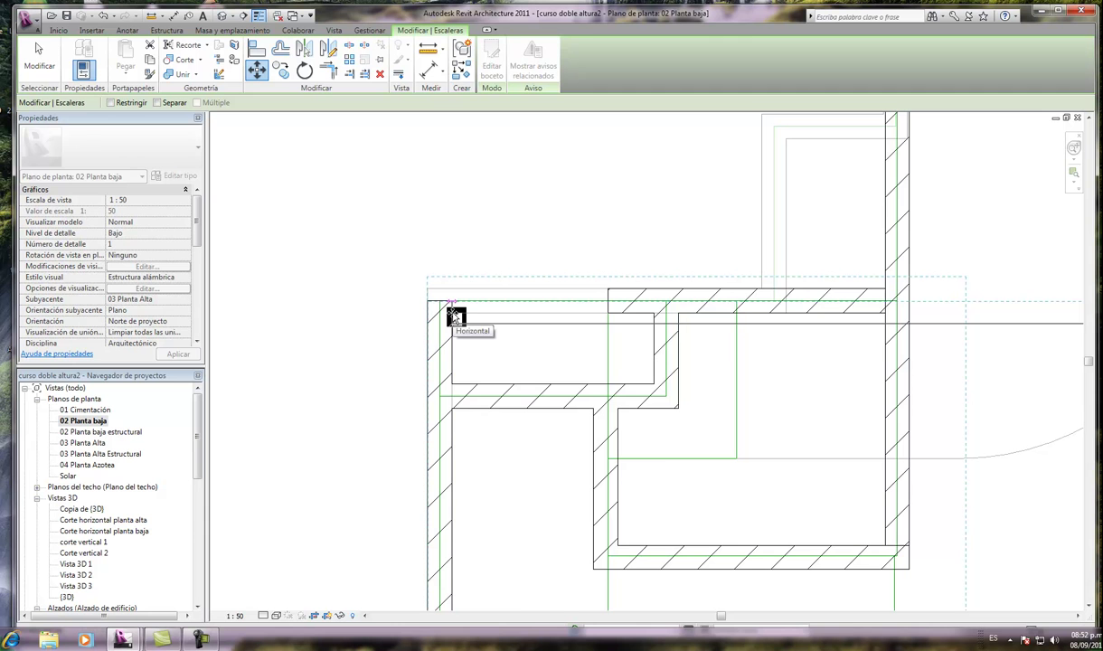
{"action": "left_click", "coordinate": [452, 311]}
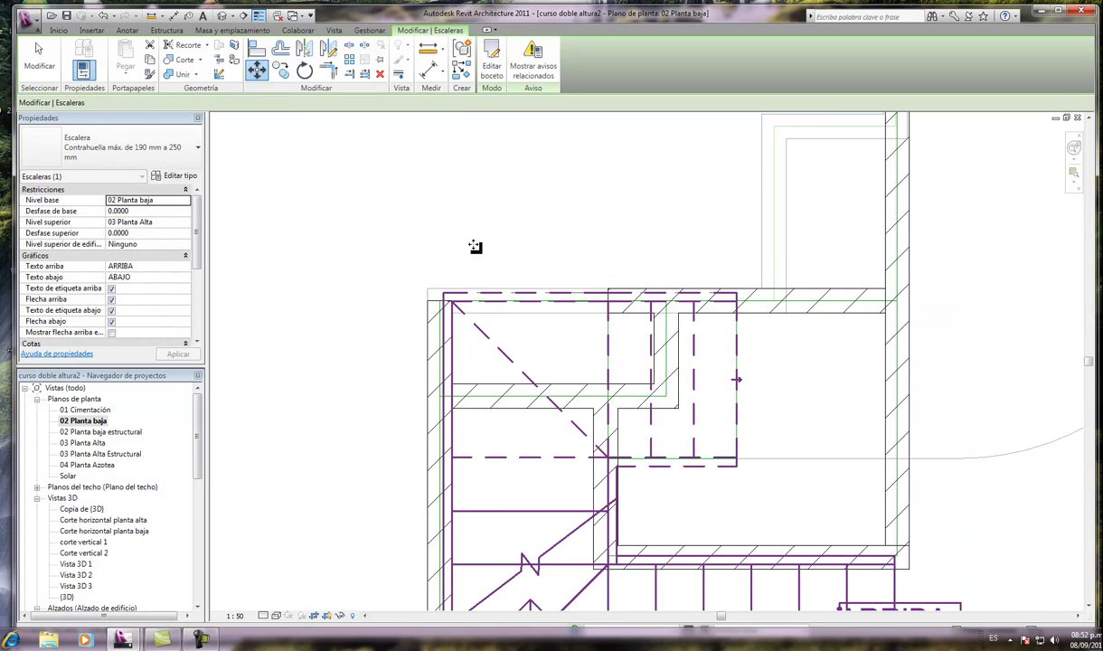
Step: Nudge the stair slightly into its final position and deselect it
{"action": "scroll", "coordinate": [502, 197], "scroll_direction": "down", "scroll_amount": 2}
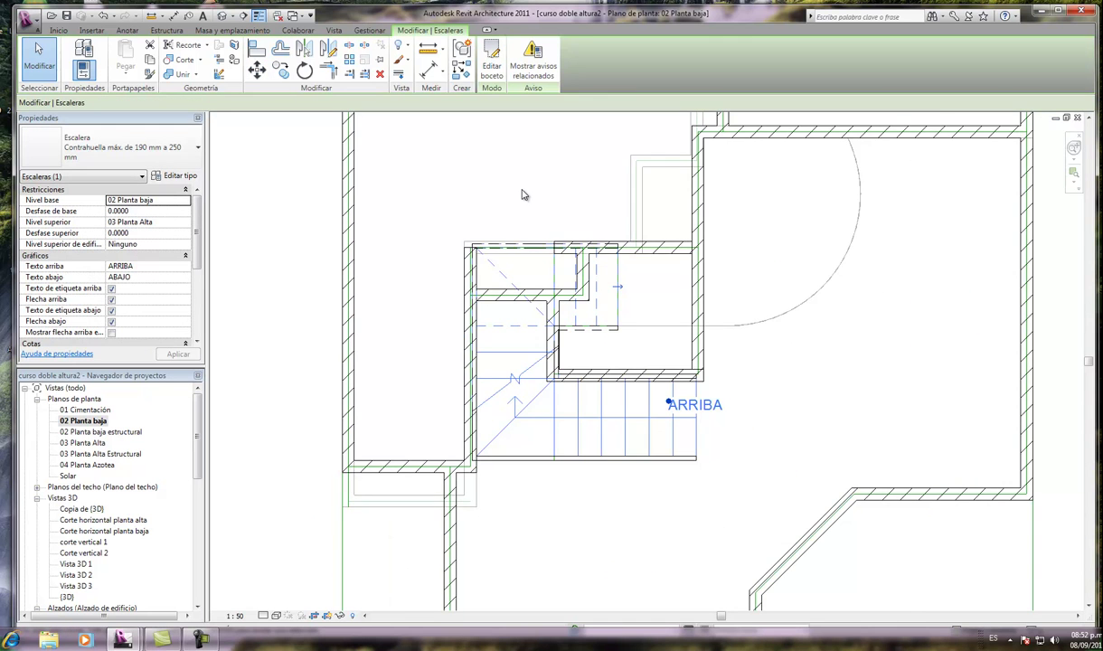
{"action": "scroll", "coordinate": [521, 195], "scroll_direction": "up", "scroll_amount": 1}
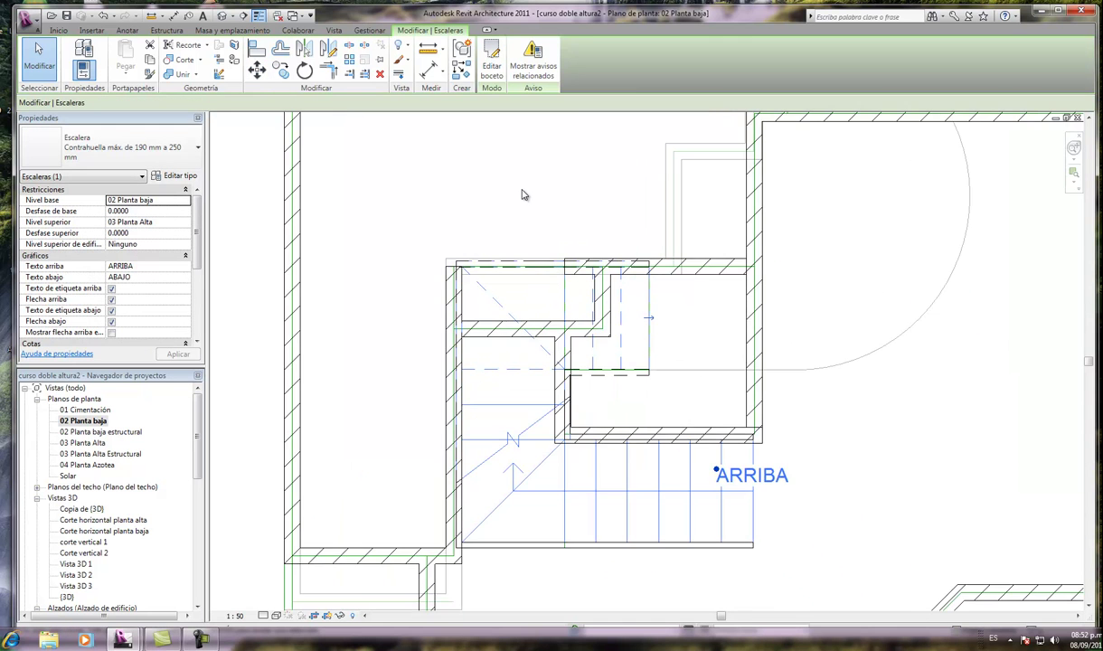
{"action": "left_click", "coordinate": [501, 318]}
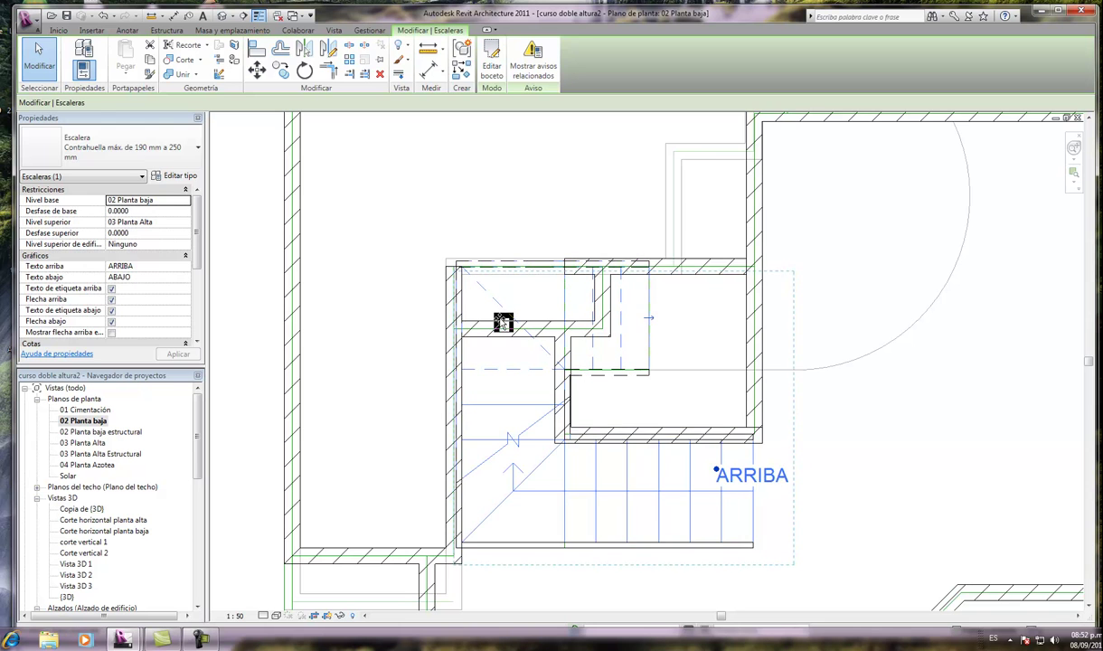
{"action": "left_click_drag", "start_coordinate": [503, 322], "coordinate": [502, 319]}
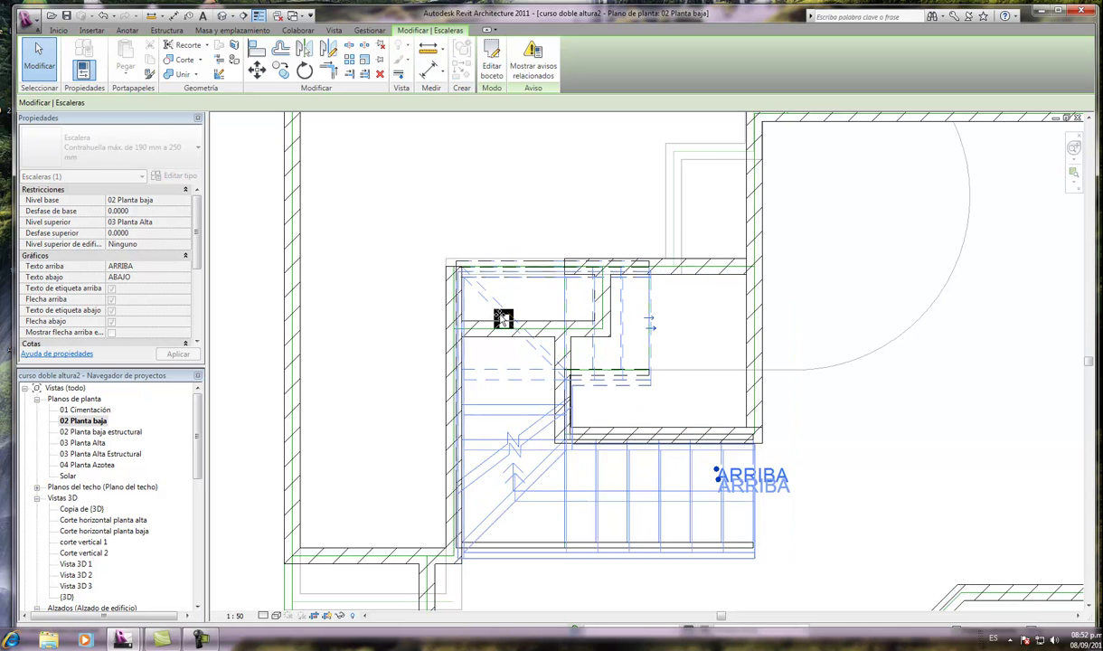
{"action": "left_click_drag", "start_coordinate": [503, 319], "coordinate": [503, 316]}
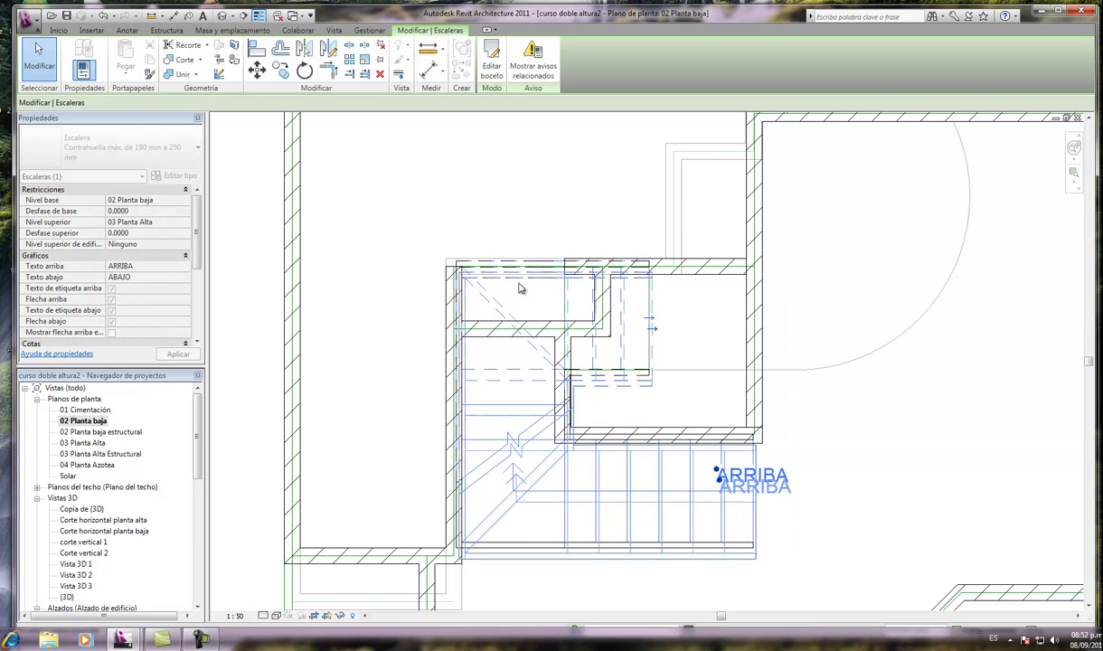
{"action": "left_click", "coordinate": [535, 197]}
{"action": "scroll", "coordinate": [504, 192], "scroll_direction": "down", "scroll_amount": 2}
{"action": "scroll", "coordinate": [701, 332], "scroll_direction": "down", "scroll_amount": 2}
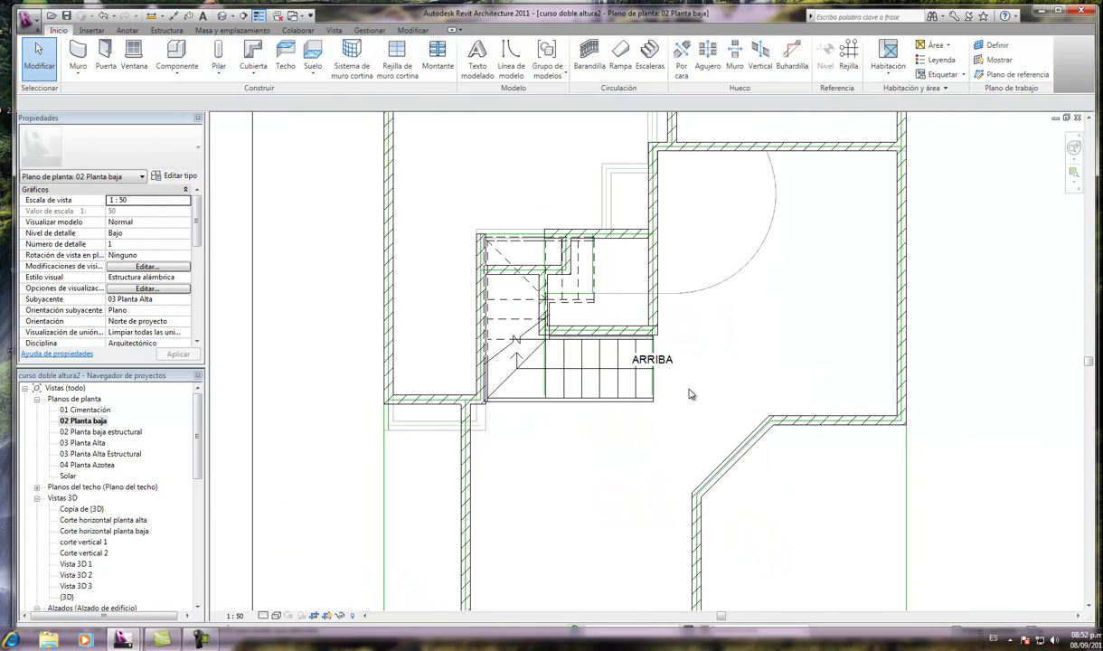
{"action": "scroll", "coordinate": [689, 394], "scroll_direction": "down", "scroll_amount": 2}
{"action": "scroll", "coordinate": [583, 451], "scroll_direction": "down", "scroll_amount": 1}
{"action": "scroll", "coordinate": [593, 445], "scroll_direction": "down", "scroll_amount": 1}
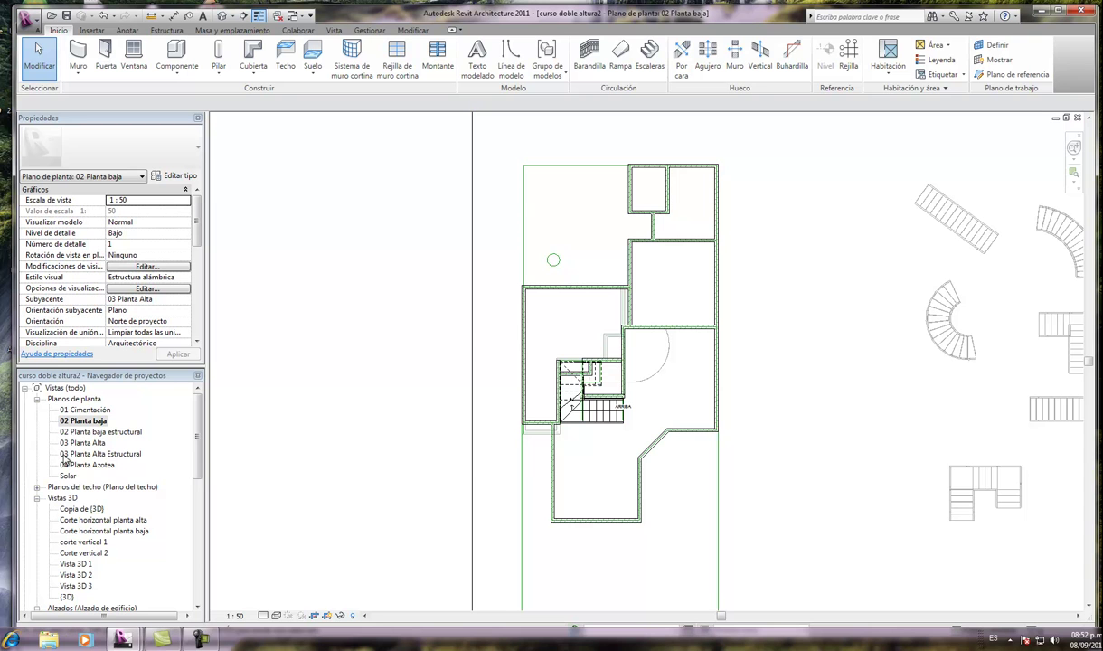
{"action": "left_click", "coordinate": [67, 598]}
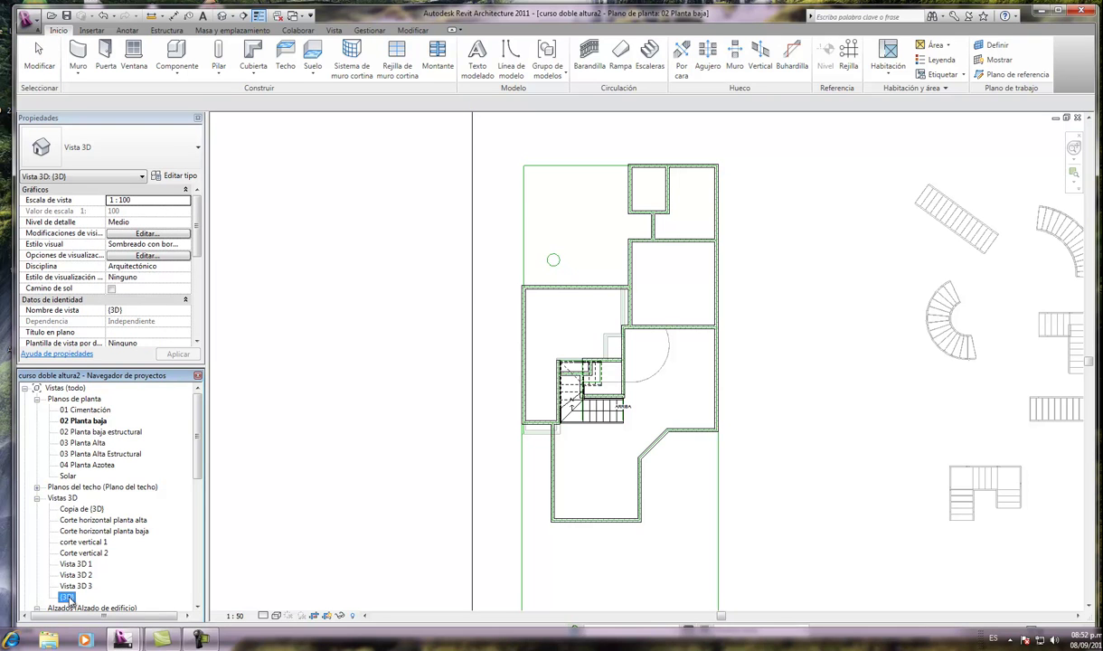
{"action": "double_click", "coordinate": [67, 598]}
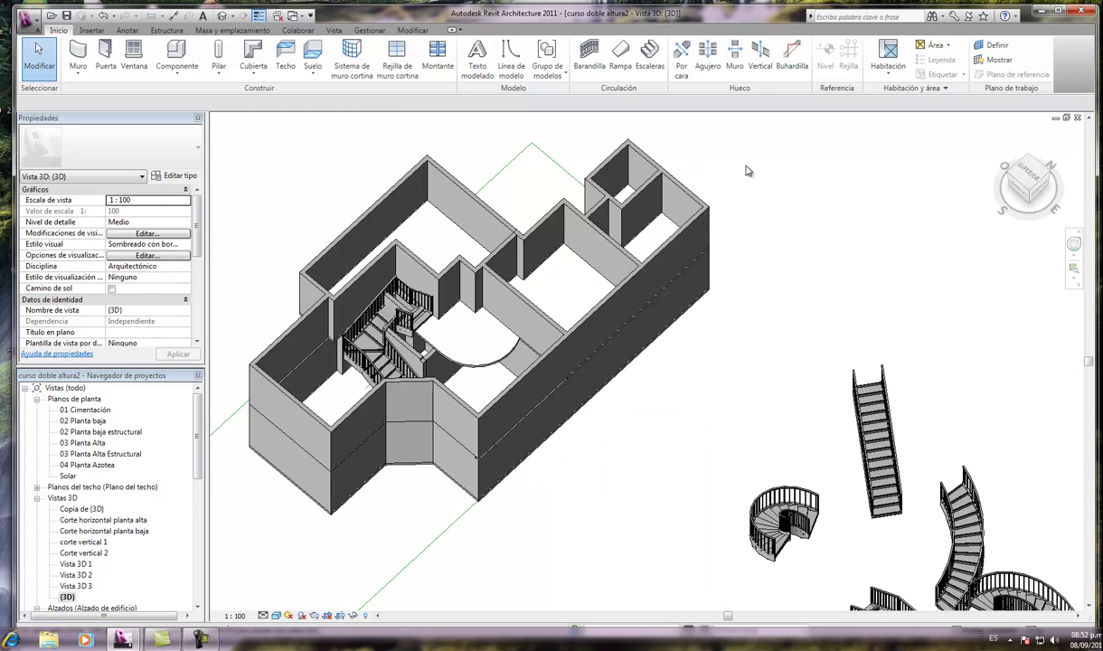
{"action": "scroll", "coordinate": [794, 219], "scroll_direction": "down", "scroll_amount": 2}
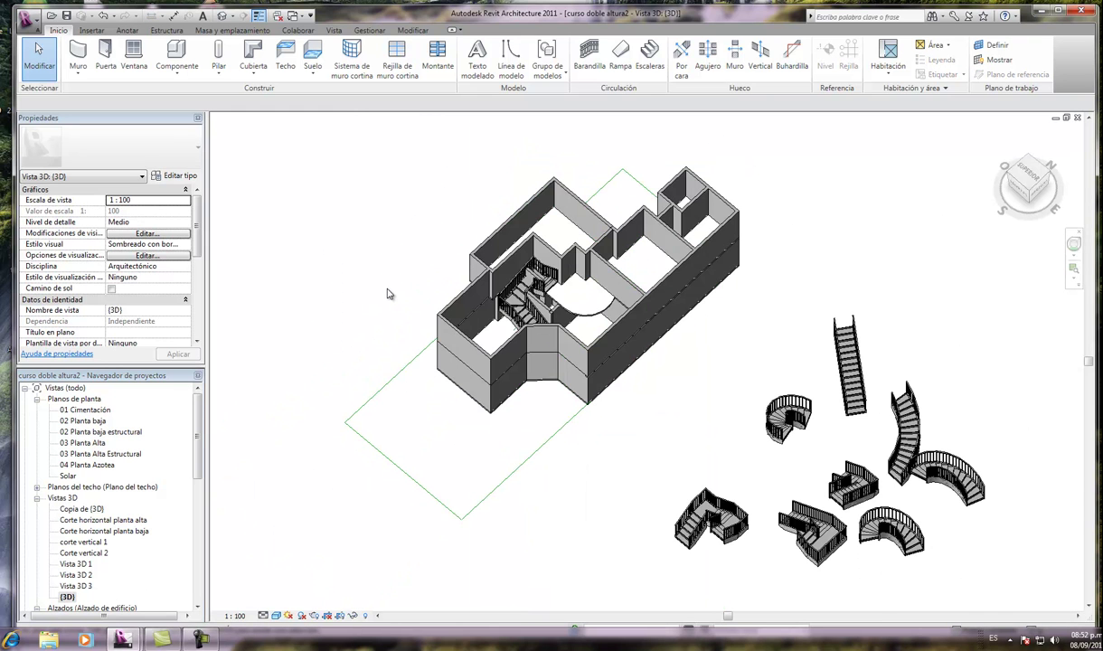
{"action": "scroll", "coordinate": [389, 293], "scroll_direction": "up", "scroll_amount": 1}
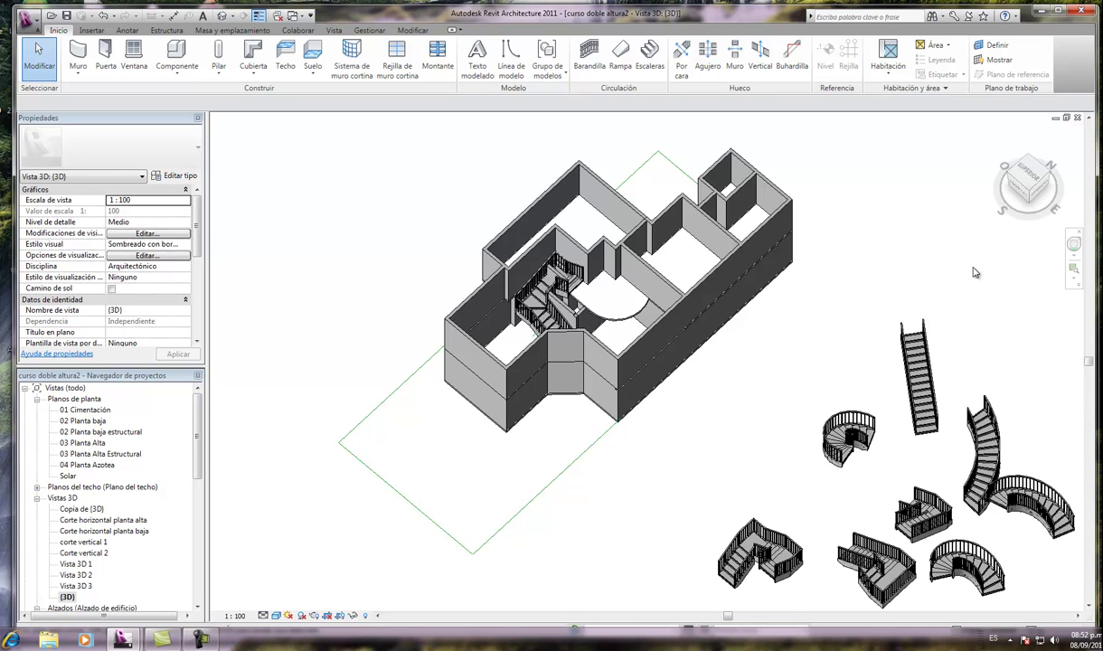
{"action": "double_click", "coordinate": [91, 423]}
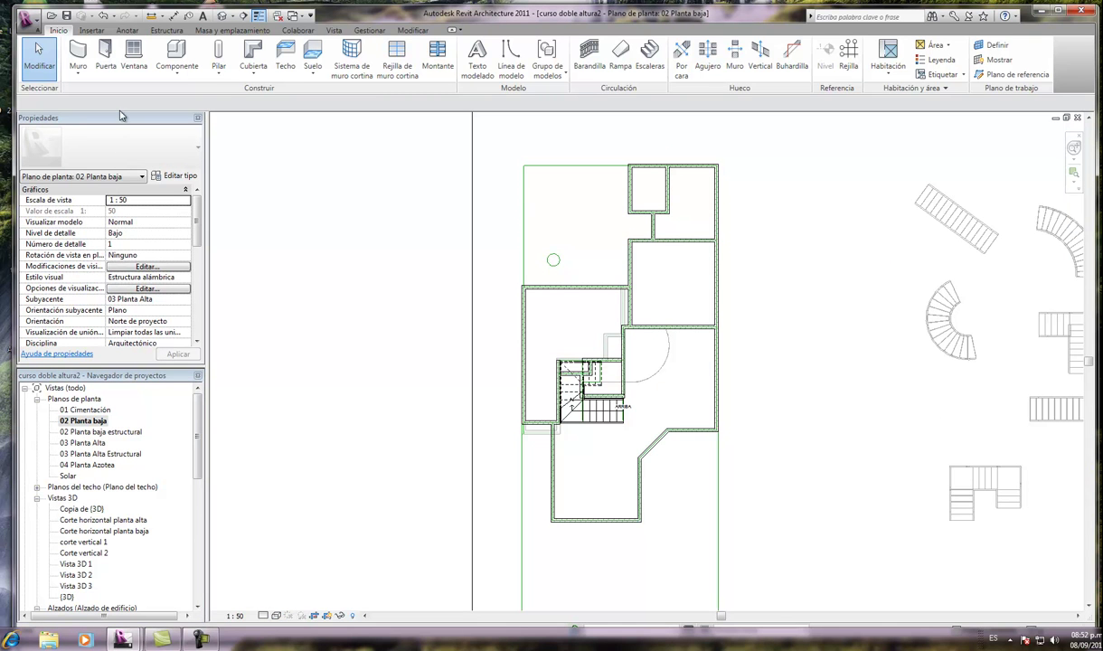
Step: Place M_Simple-A ras doors beside the stairs and in the small top room, then choose Simple-Decorativo 1 0914 x 2134mm
{"action": "left_click", "coordinate": [105, 51]}
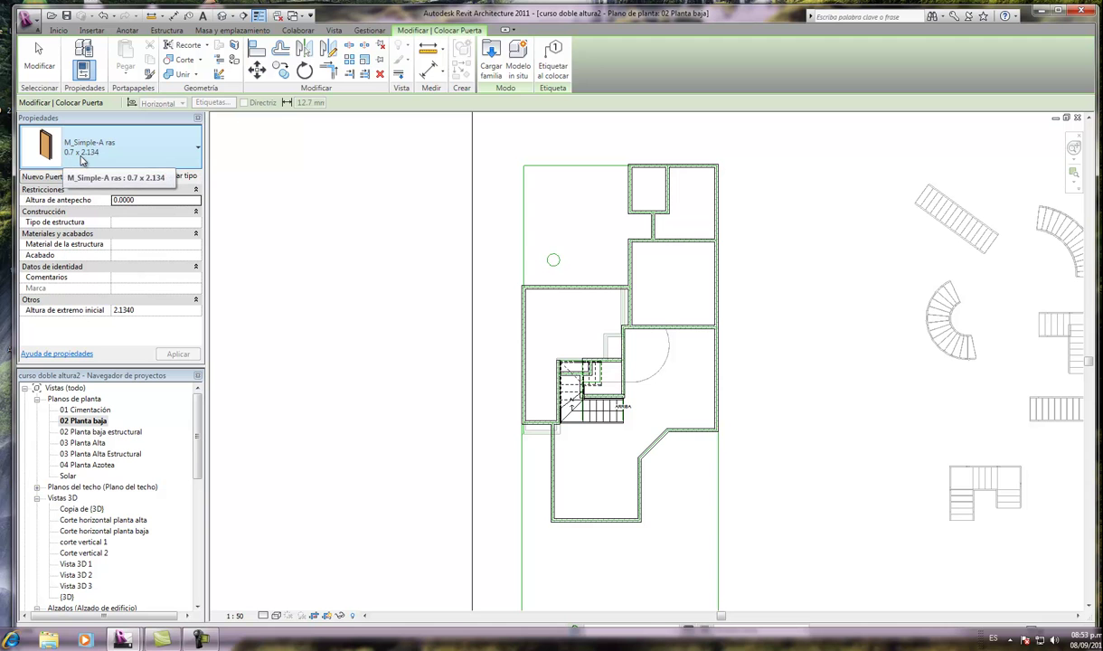
{"action": "scroll", "coordinate": [635, 387], "scroll_direction": "up", "scroll_amount": 2}
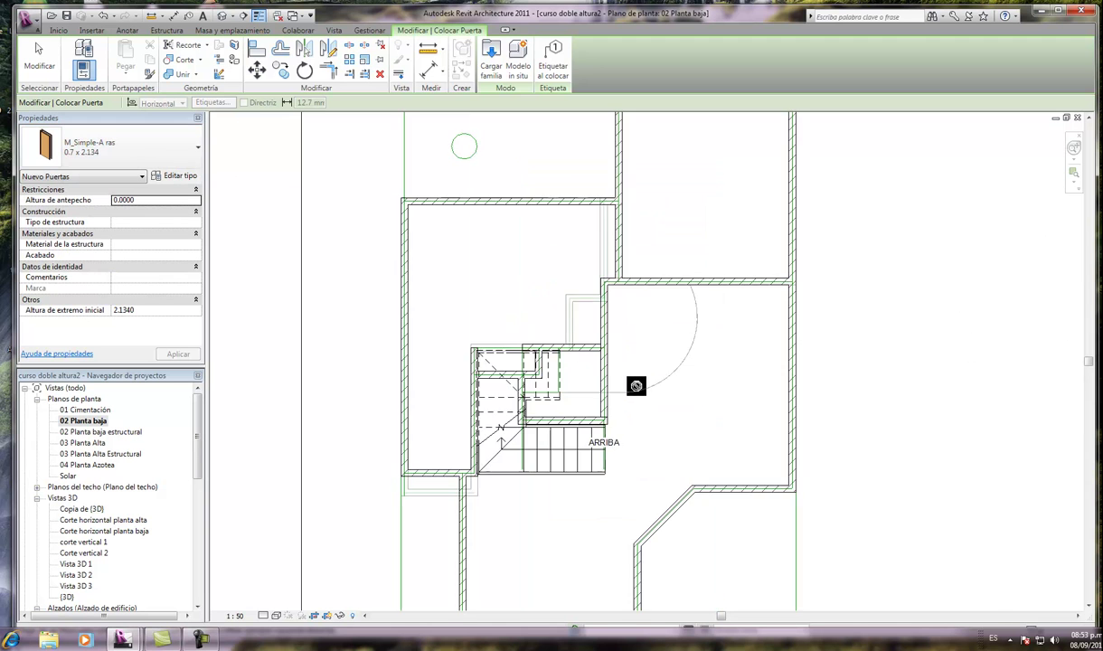
{"action": "scroll", "coordinate": [636, 387], "scroll_direction": "up", "scroll_amount": 4}
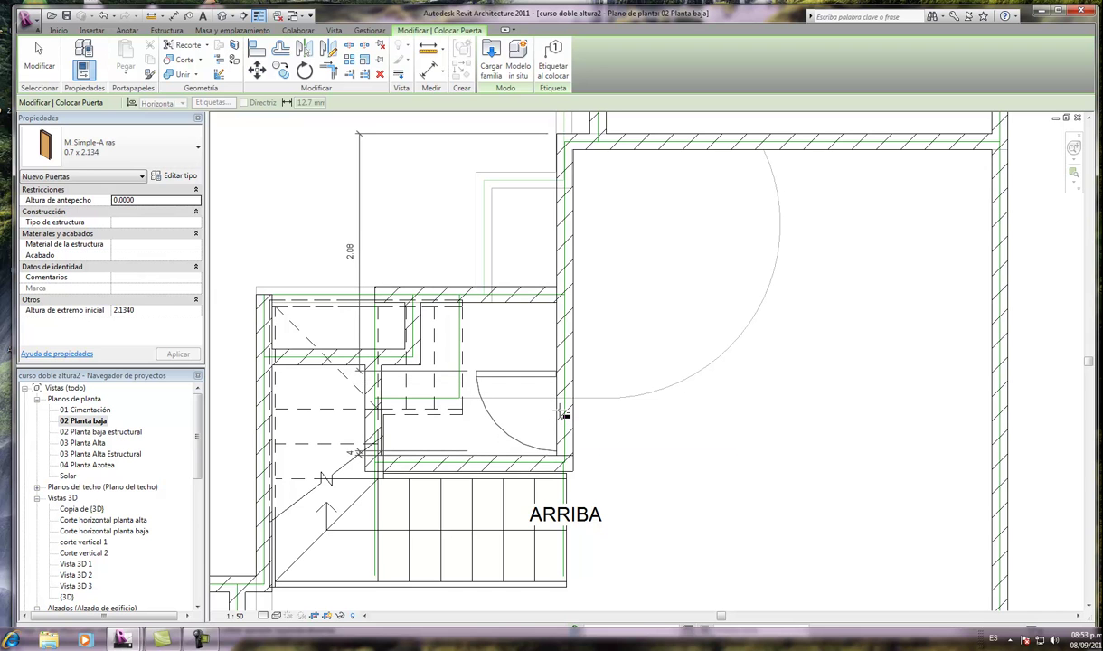
{"action": "left_click", "coordinate": [562, 414]}
{"action": "scroll", "coordinate": [565, 416], "scroll_direction": "down", "scroll_amount": 5}
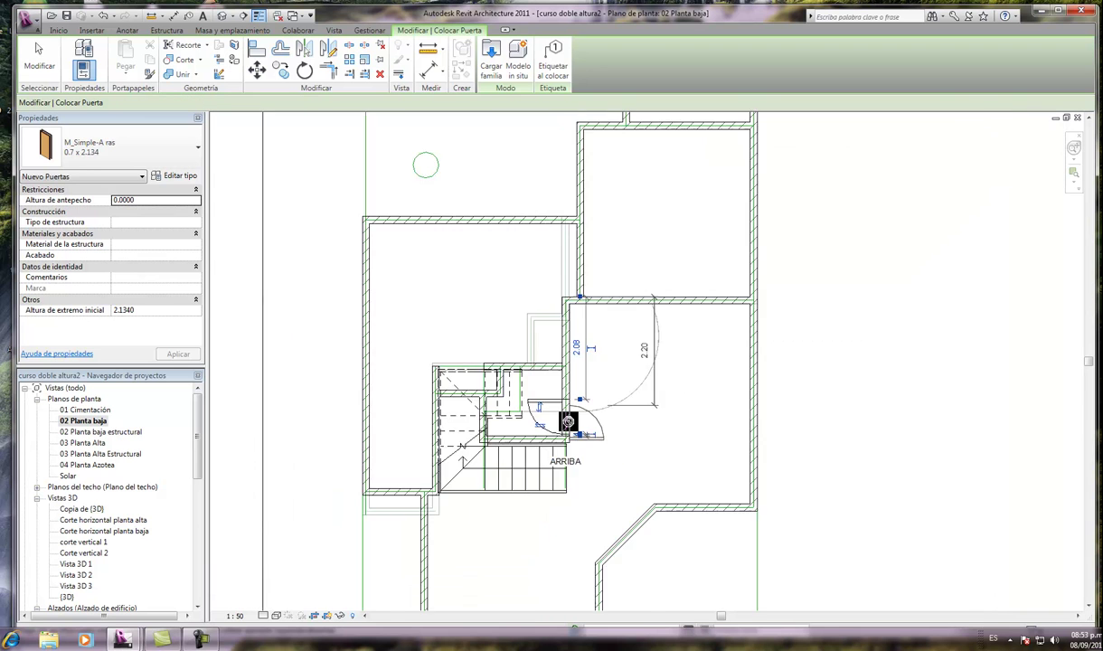
{"action": "scroll", "coordinate": [618, 299], "scroll_direction": "up", "scroll_amount": 5}
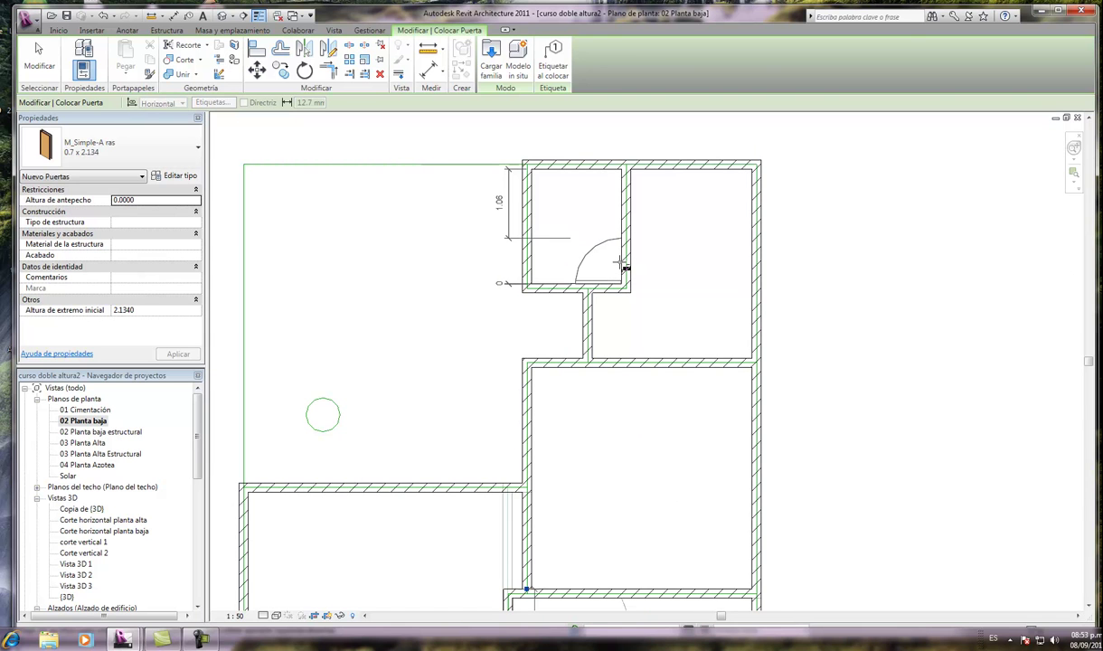
{"action": "left_click", "coordinate": [622, 264]}
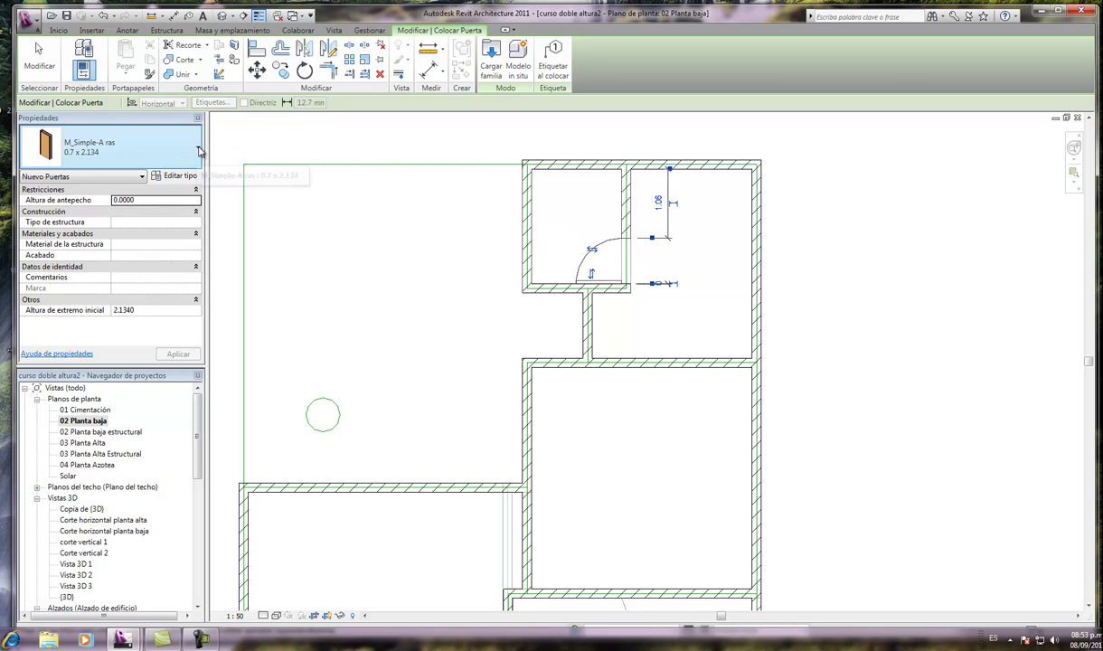
{"action": "left_click", "coordinate": [200, 150]}
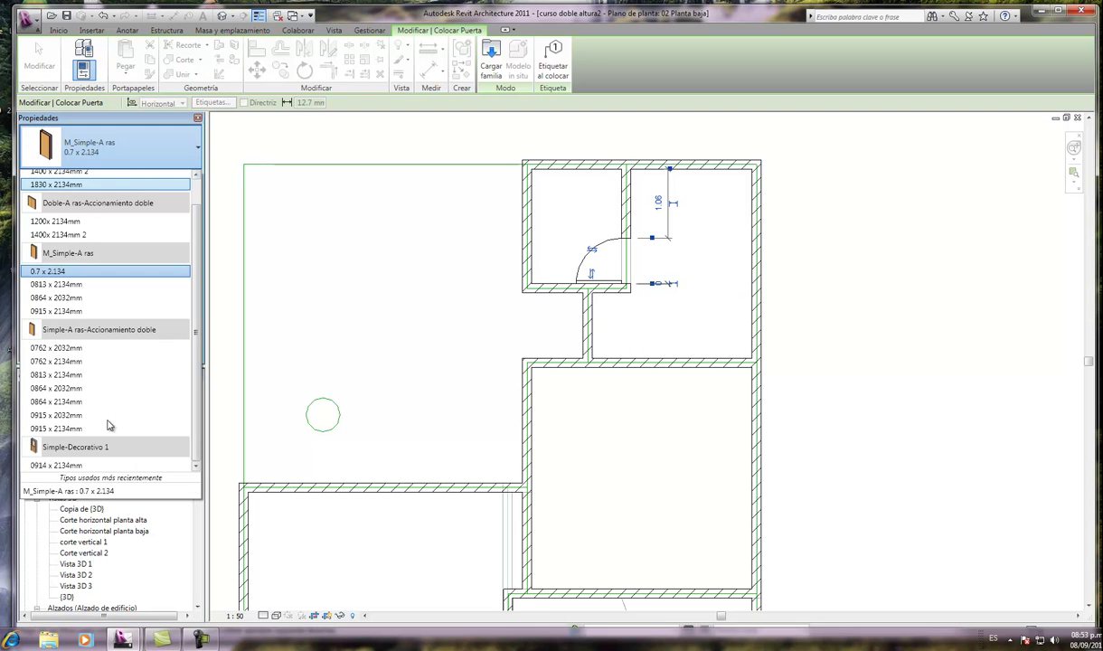
{"action": "left_click", "coordinate": [59, 465]}
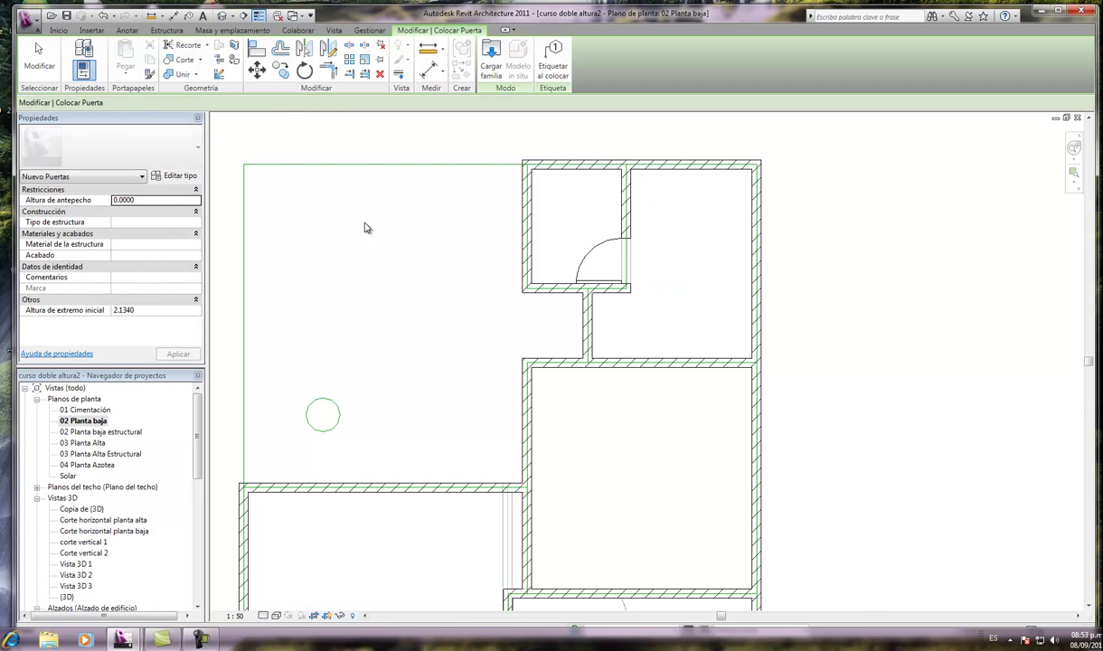
Step: Place a flipped Simple-Decorativo 1 door on the diagonal wall and another in the left room's top wall
{"action": "scroll", "coordinate": [364, 224], "scroll_direction": "down", "scroll_amount": 4}
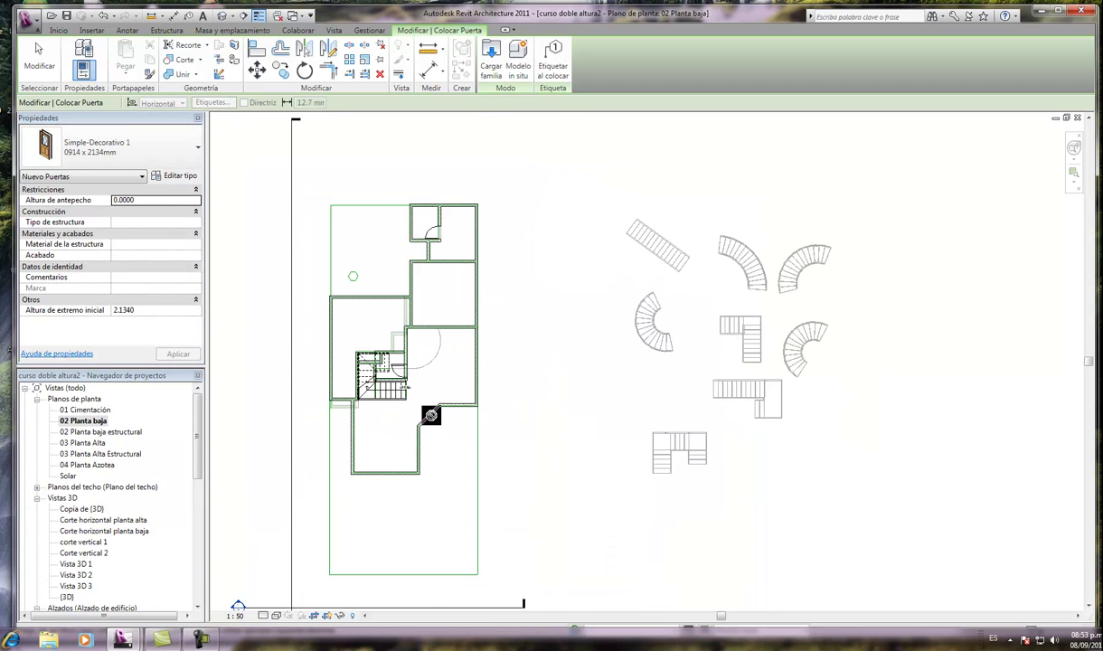
{"action": "scroll", "coordinate": [427, 418], "scroll_direction": "up", "scroll_amount": 4}
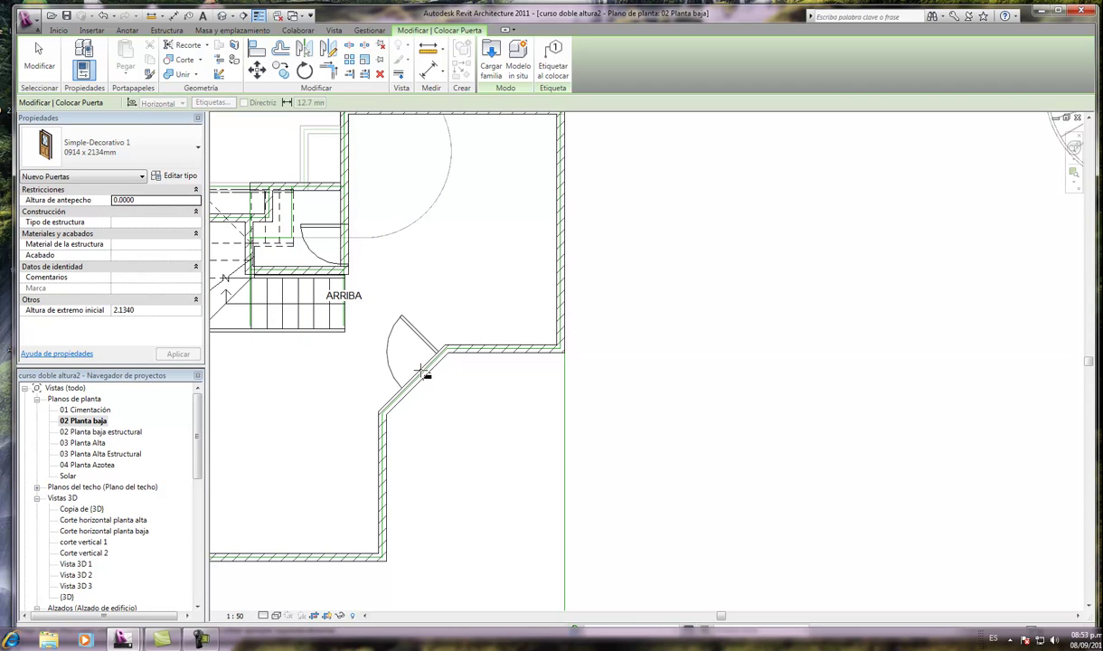
{"action": "left_click", "coordinate": [422, 371]}
{"action": "scroll", "coordinate": [467, 430], "scroll_direction": "down", "scroll_amount": 2}
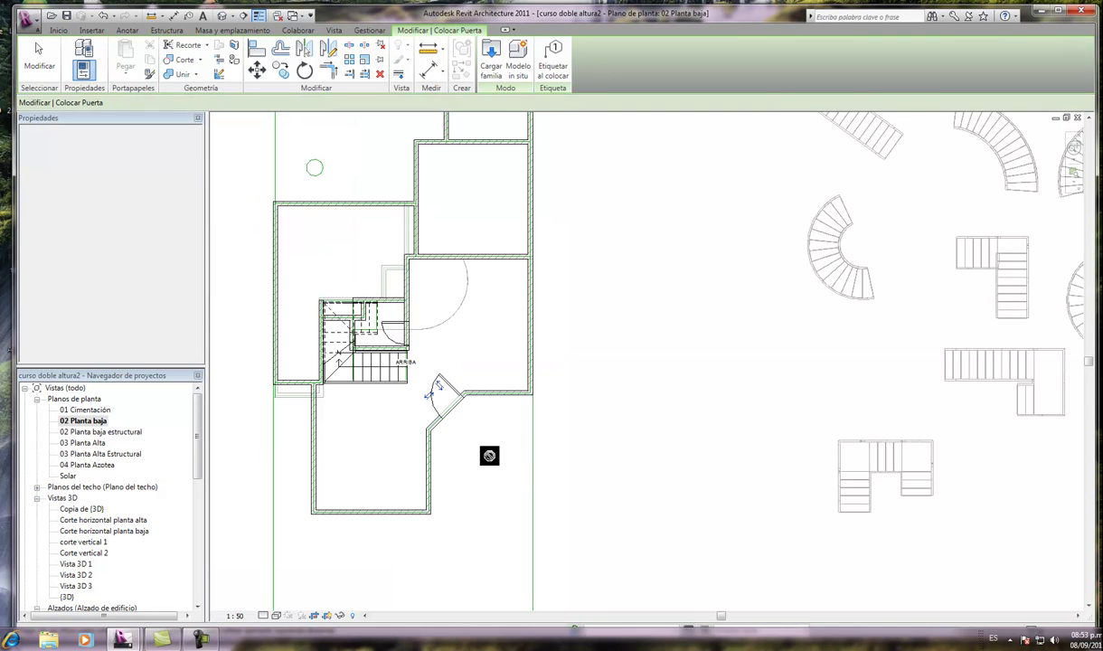
{"action": "scroll", "coordinate": [410, 434], "scroll_direction": "down", "scroll_amount": 2}
{"action": "scroll", "coordinate": [400, 303], "scroll_direction": "up", "scroll_amount": 1}
{"action": "scroll", "coordinate": [399, 303], "scroll_direction": "up", "scroll_amount": 3}
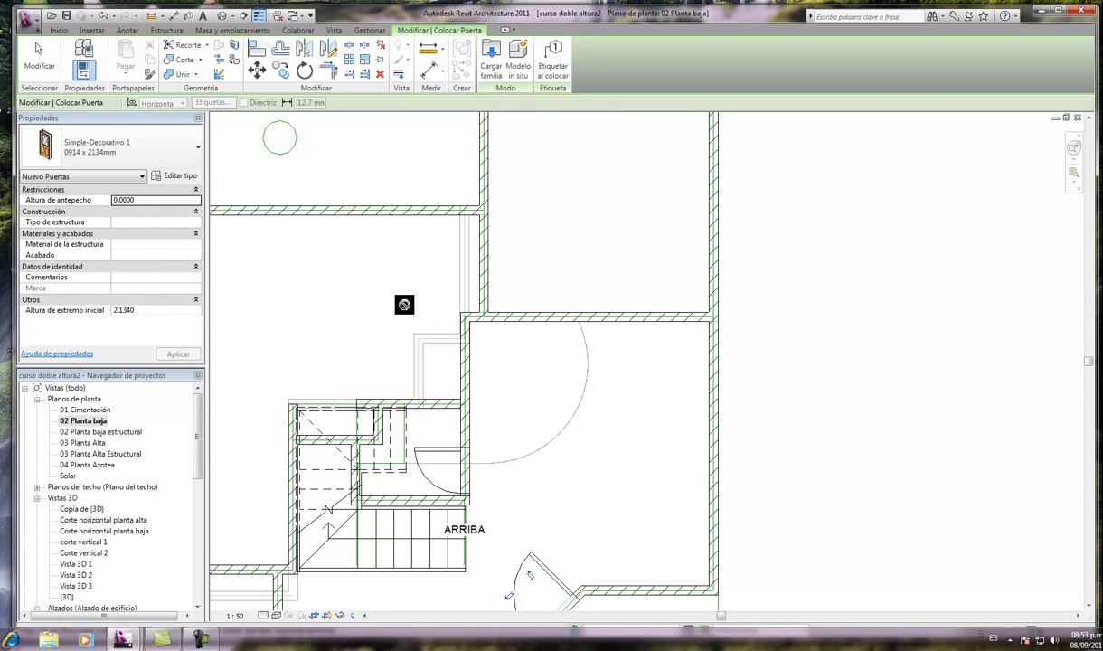
{"action": "scroll", "coordinate": [405, 304], "scroll_direction": "down", "scroll_amount": 3}
{"action": "scroll", "coordinate": [323, 432], "scroll_direction": "up", "scroll_amount": 2}
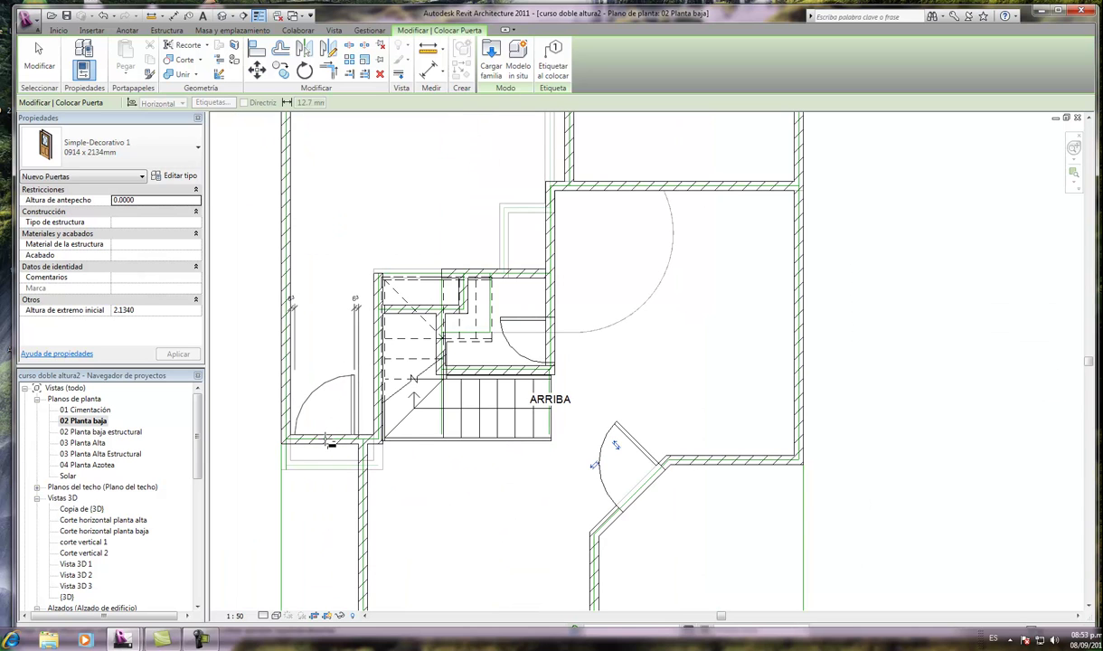
{"action": "key", "text": "space"}
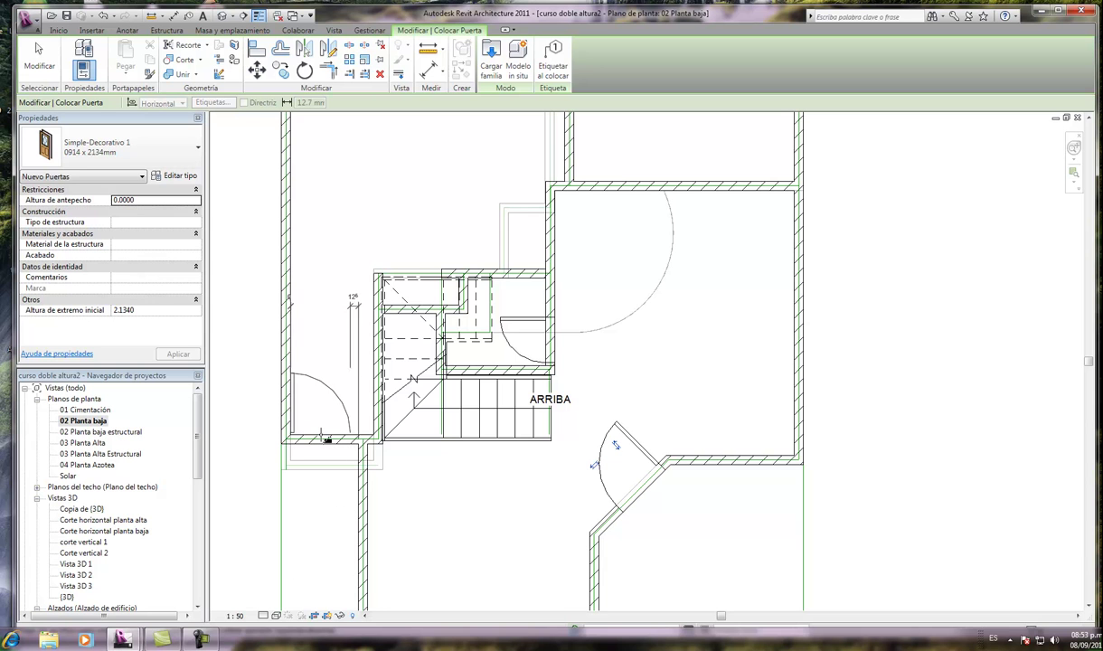
{"action": "scroll", "coordinate": [332, 463], "scroll_direction": "down", "scroll_amount": 1}
{"action": "scroll", "coordinate": [330, 461], "scroll_direction": "down", "scroll_amount": 2}
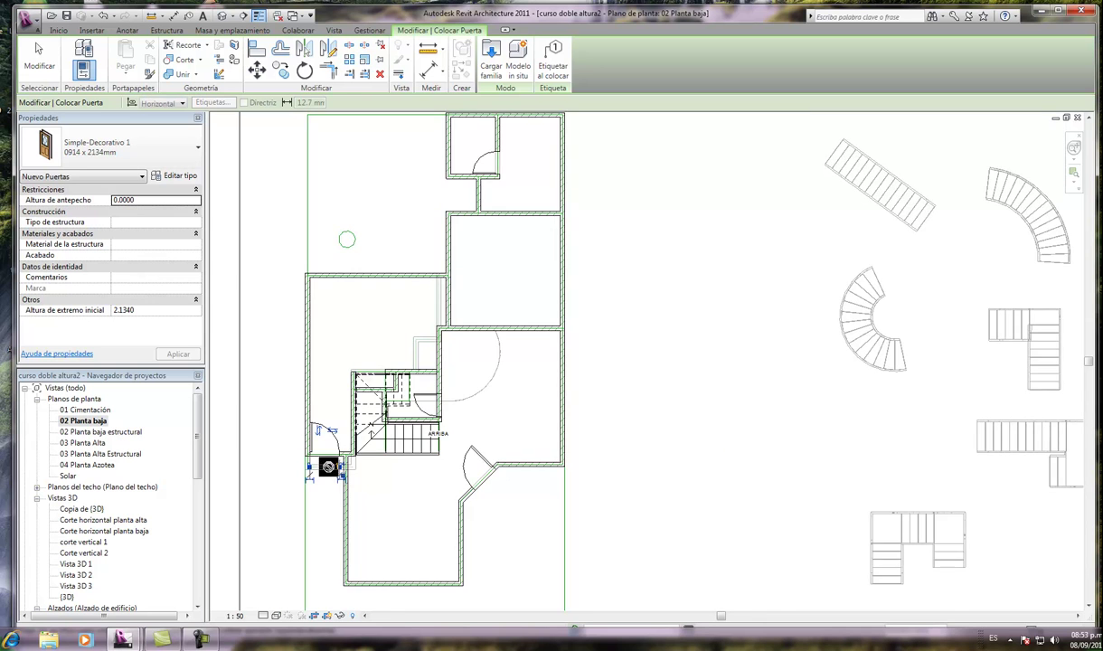
{"action": "scroll", "coordinate": [330, 461], "scroll_direction": "down", "scroll_amount": 1}
{"action": "scroll", "coordinate": [322, 334], "scroll_direction": "up", "scroll_amount": 4}
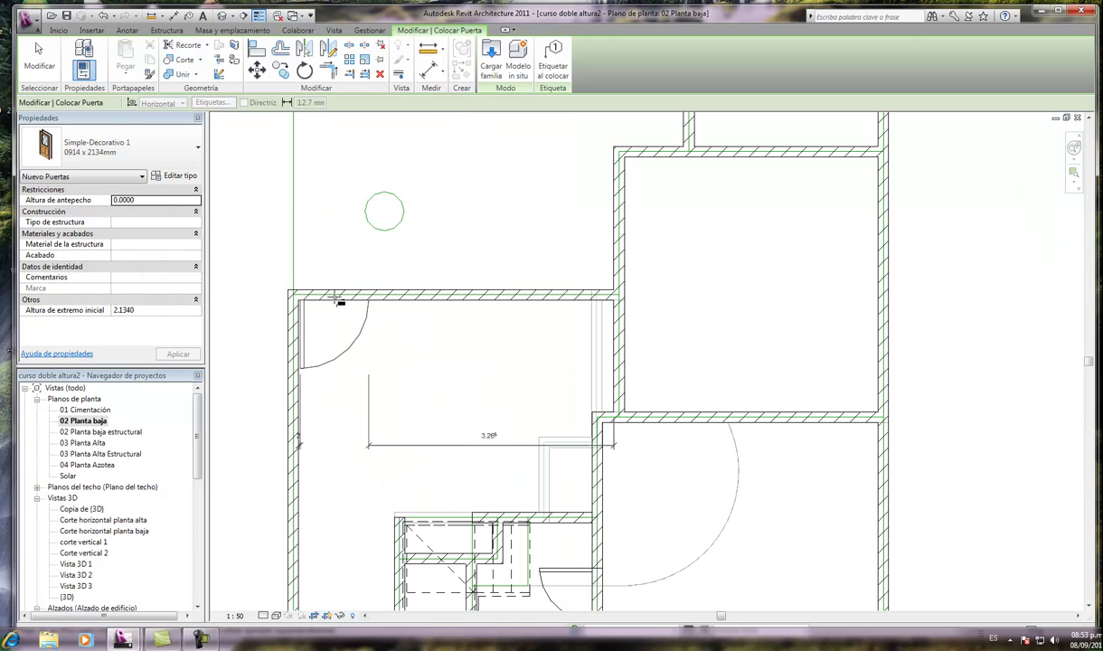
{"action": "left_click", "coordinate": [338, 301]}
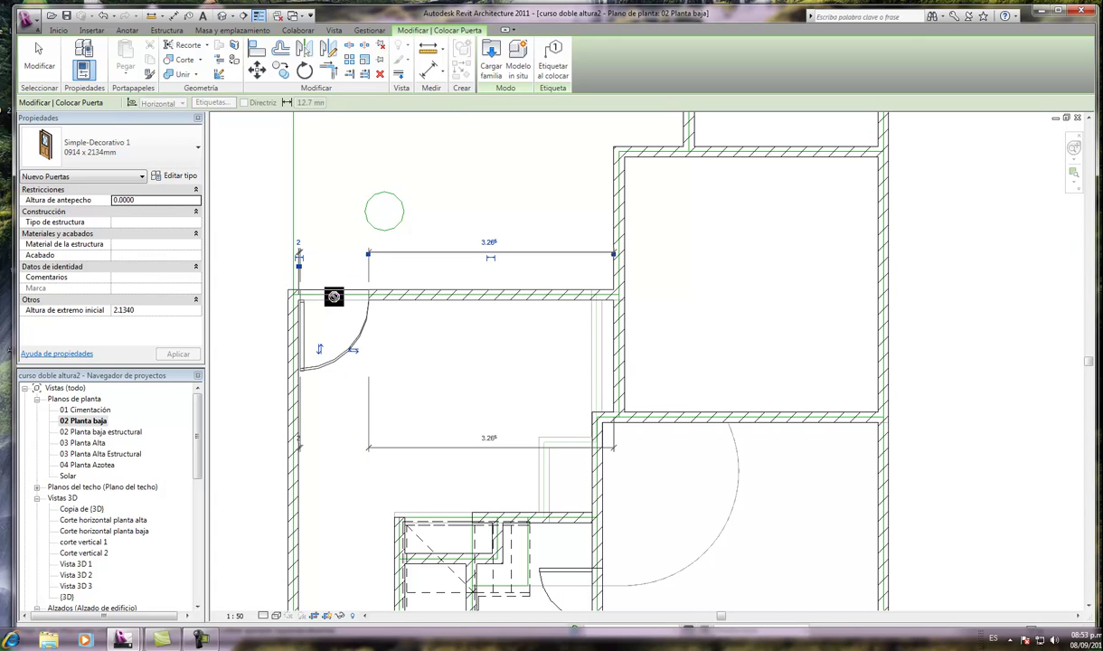
Step: Place a Doble-A ras-Accionamiento doble 1200x2134mm double door beside the stairs
{"action": "left_click", "coordinate": [197, 152]}
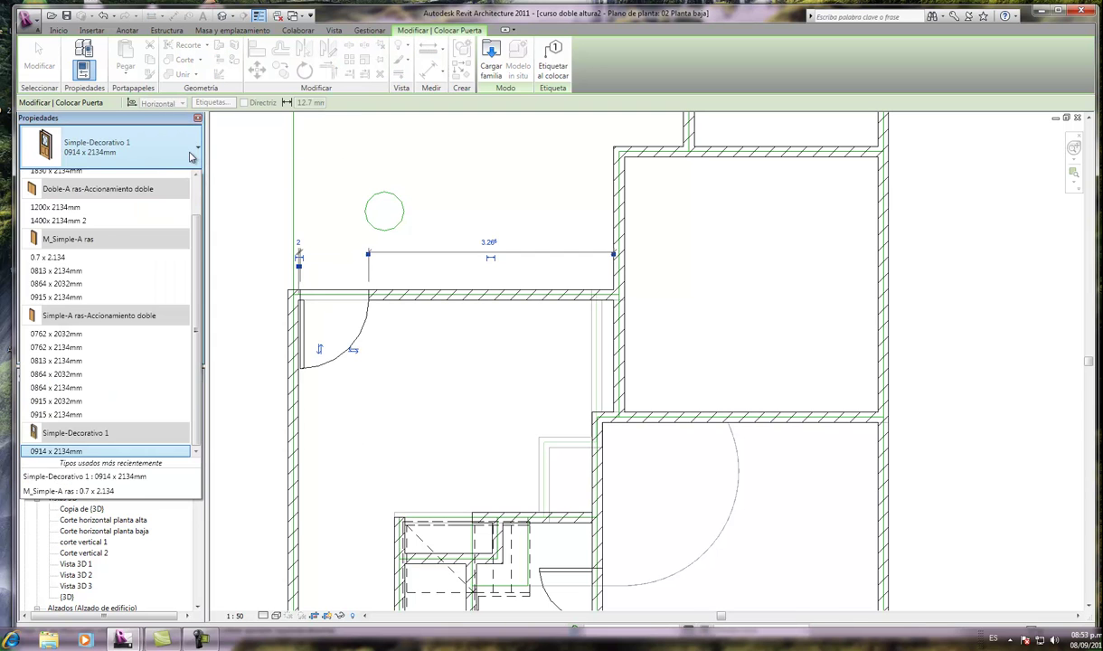
{"action": "left_click", "coordinate": [61, 213]}
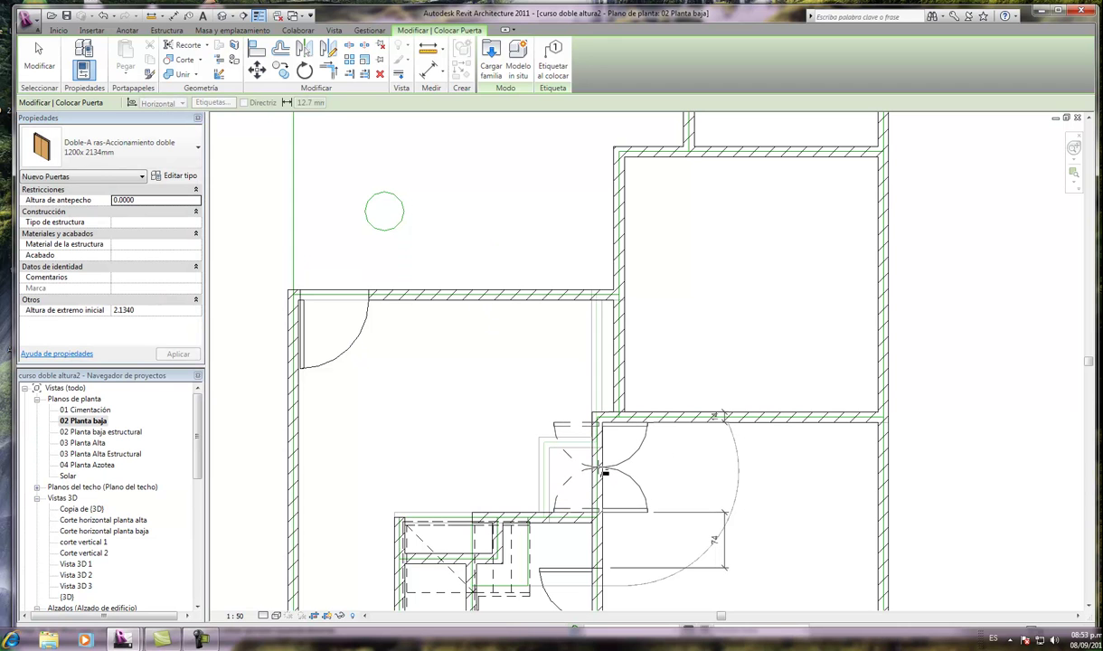
{"action": "left_click", "coordinate": [603, 471]}
{"action": "scroll", "coordinate": [486, 196], "scroll_direction": "down", "scroll_amount": 2}
{"action": "scroll", "coordinate": [596, 286], "scroll_direction": "down", "scroll_amount": 2}
{"action": "scroll", "coordinate": [592, 296], "scroll_direction": "down", "scroll_amount": 2}
{"action": "scroll", "coordinate": [583, 294], "scroll_direction": "down", "scroll_amount": 1}
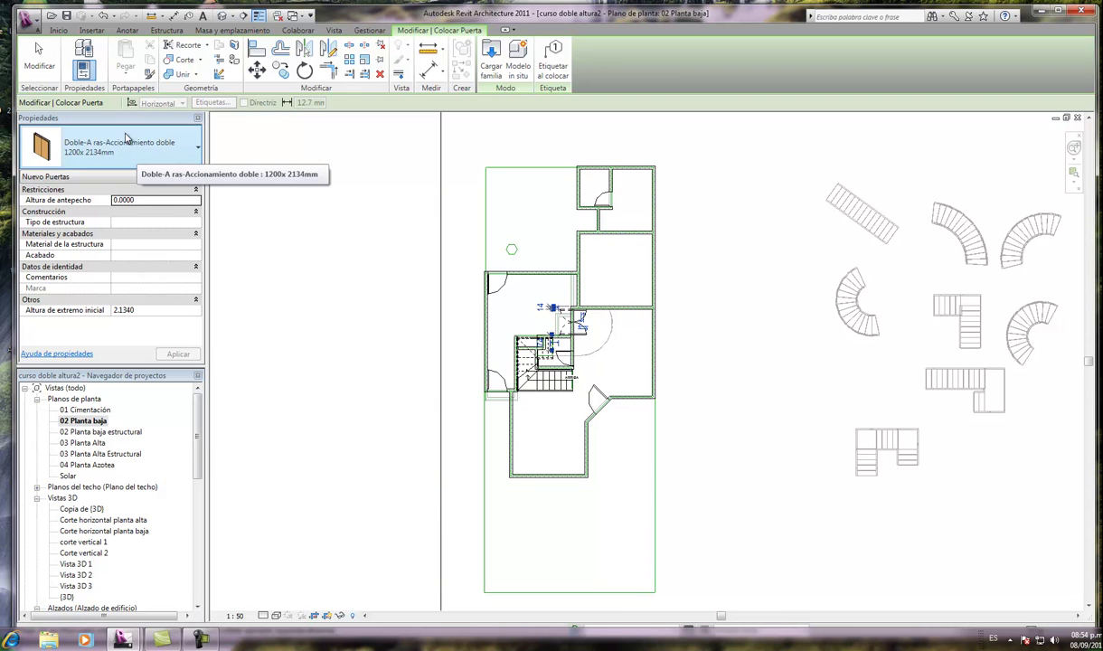
Step: Start window placement without loading a tag, using the Deslizante con cubrejuntas 1830 x 1220mm type
{"action": "left_click", "coordinate": [59, 30]}
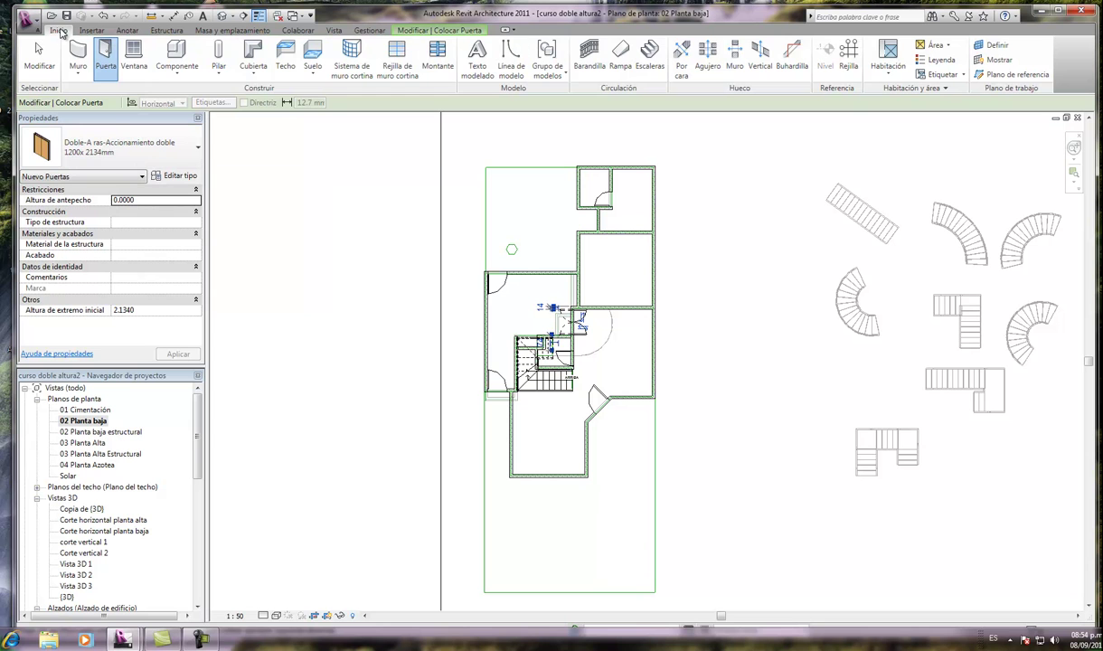
{"action": "left_click", "coordinate": [134, 60]}
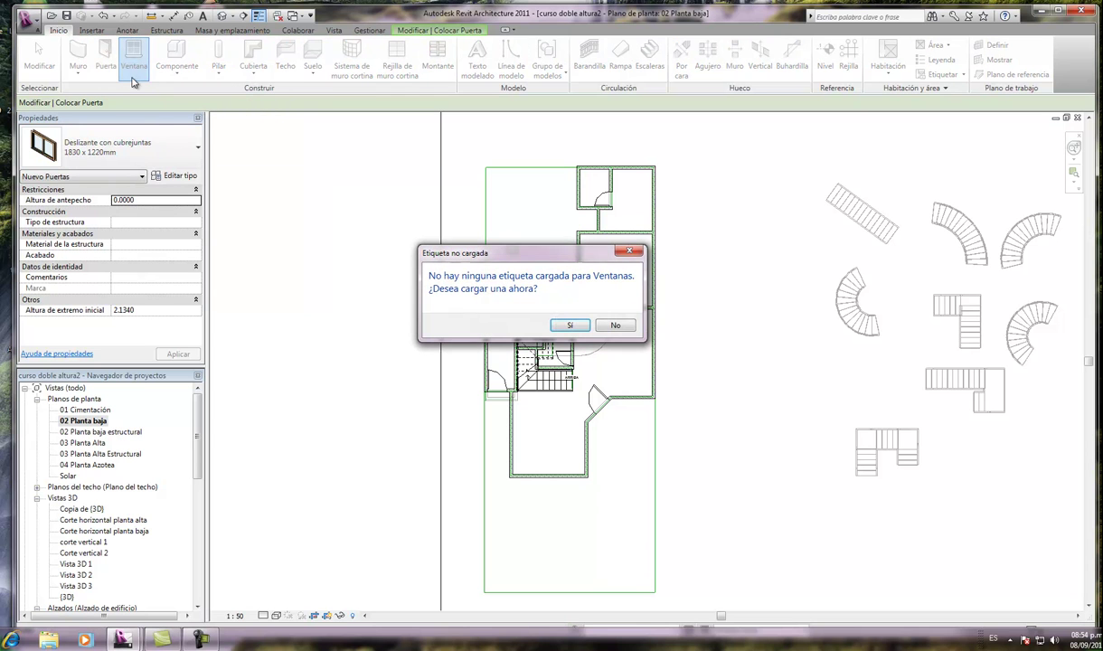
{"action": "left_click", "coordinate": [615, 326]}
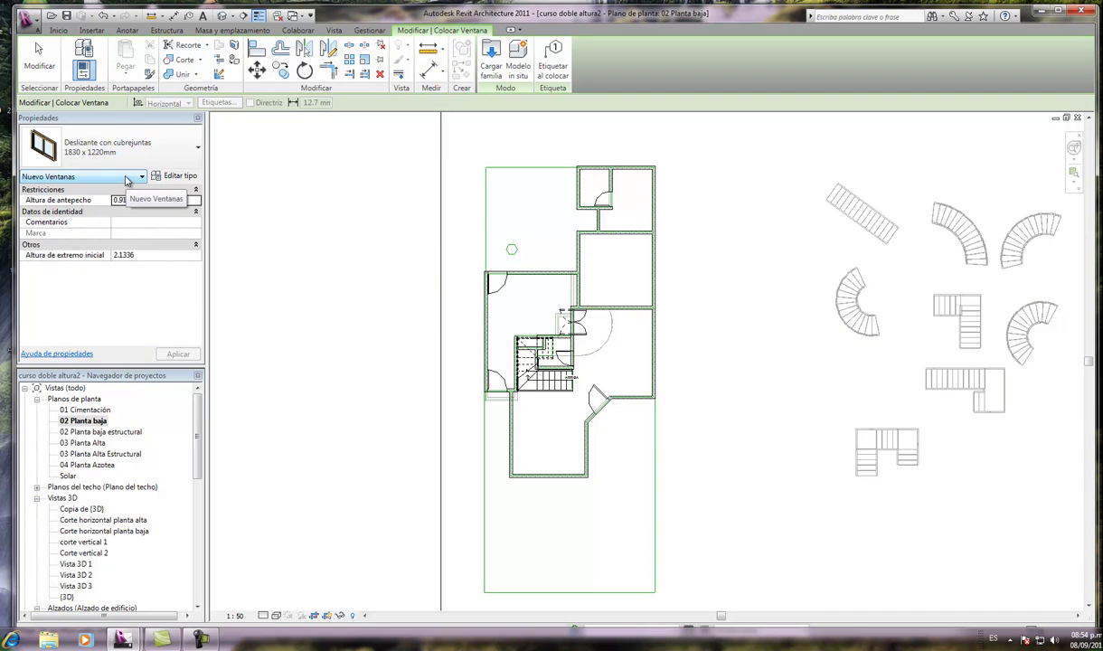
{"action": "left_click", "coordinate": [198, 149]}
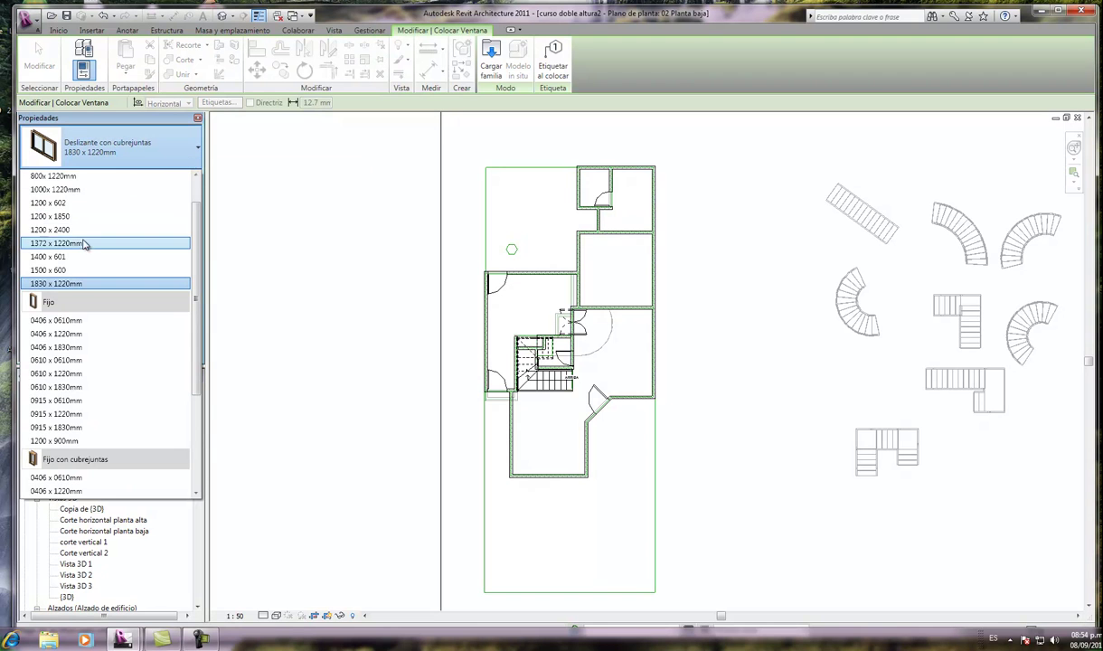
{"action": "left_click", "coordinate": [80, 285]}
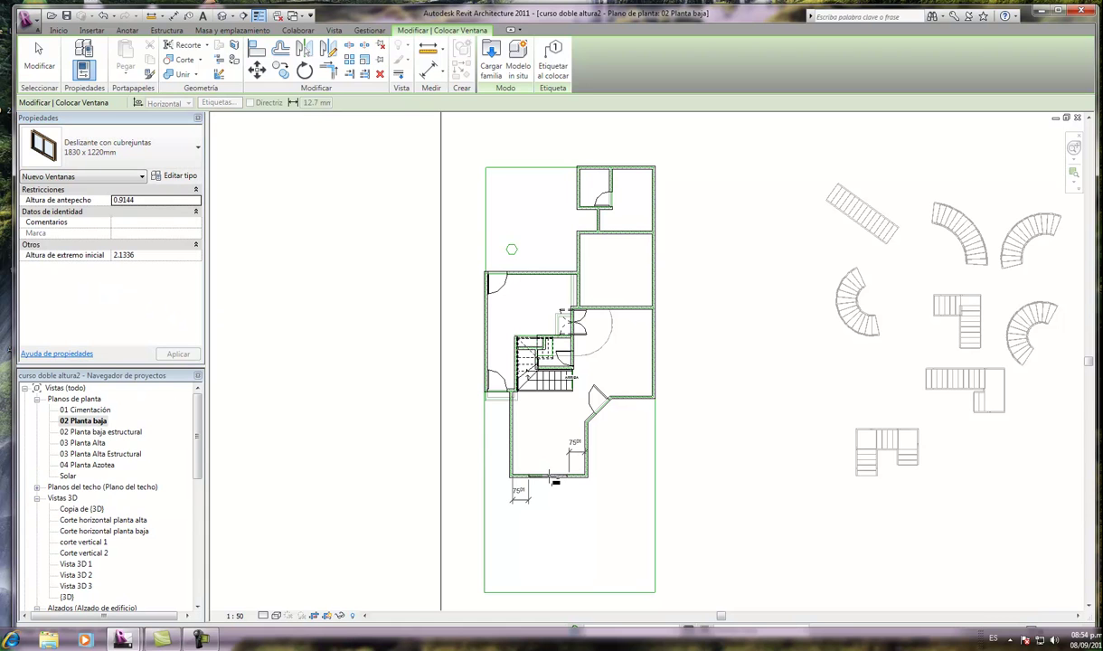
Step: Zoom around the ground-floor plan and open the window type list to review sliding window sizes
{"action": "scroll", "coordinate": [631, 396], "scroll_direction": "up", "scroll_amount": 3}
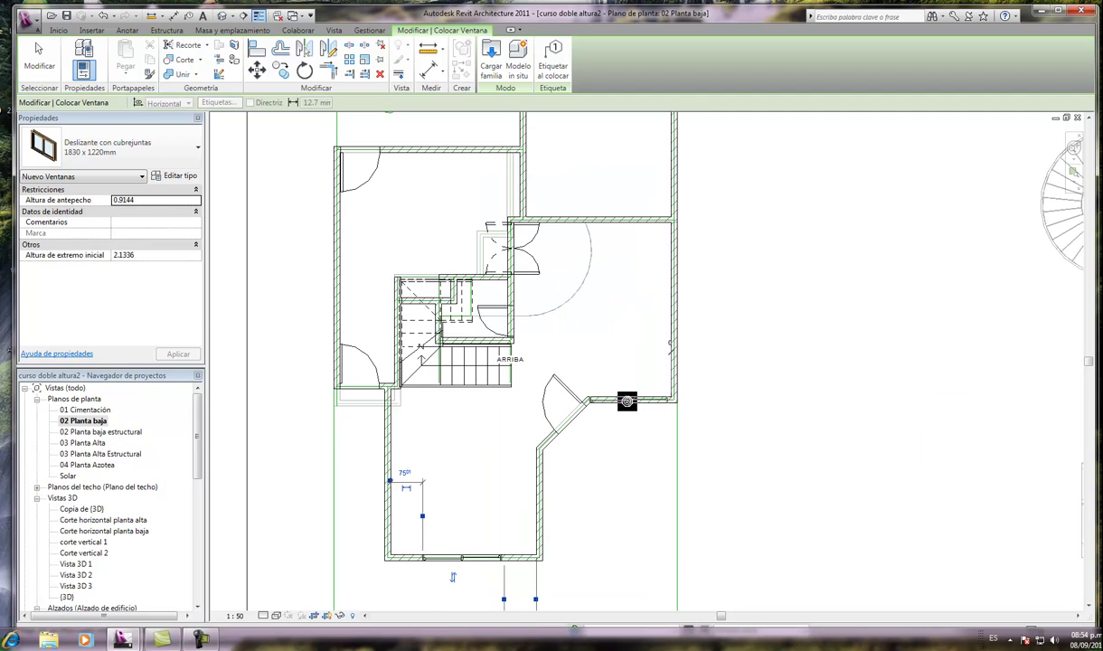
{"action": "scroll", "coordinate": [626, 400], "scroll_direction": "up", "scroll_amount": 2}
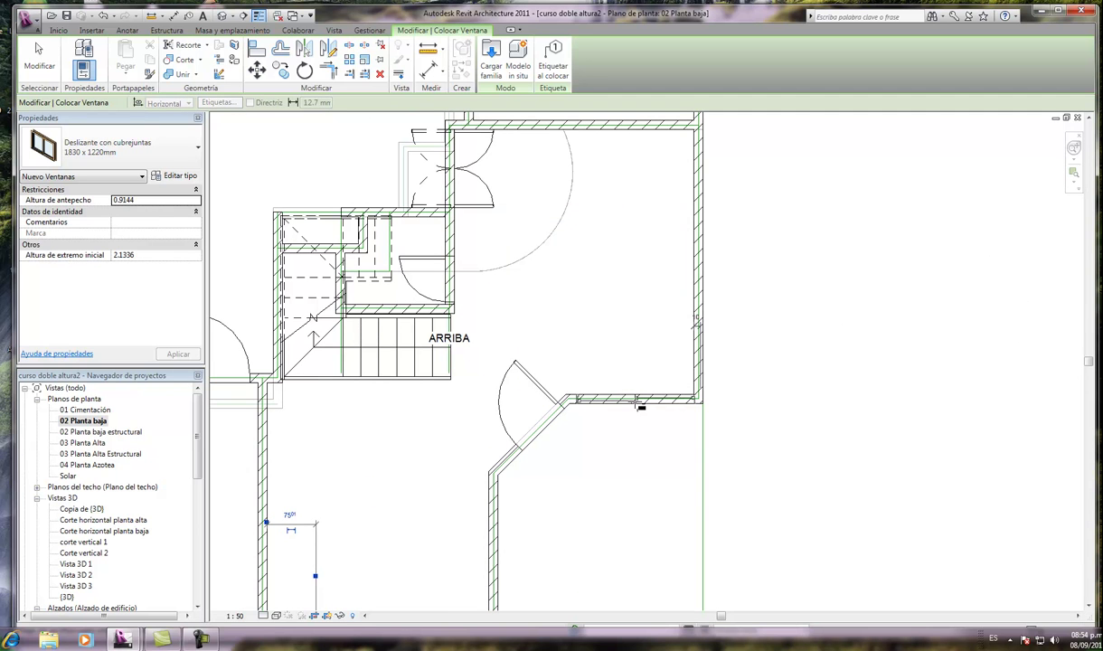
{"action": "scroll", "coordinate": [638, 406], "scroll_direction": "up", "scroll_amount": 4}
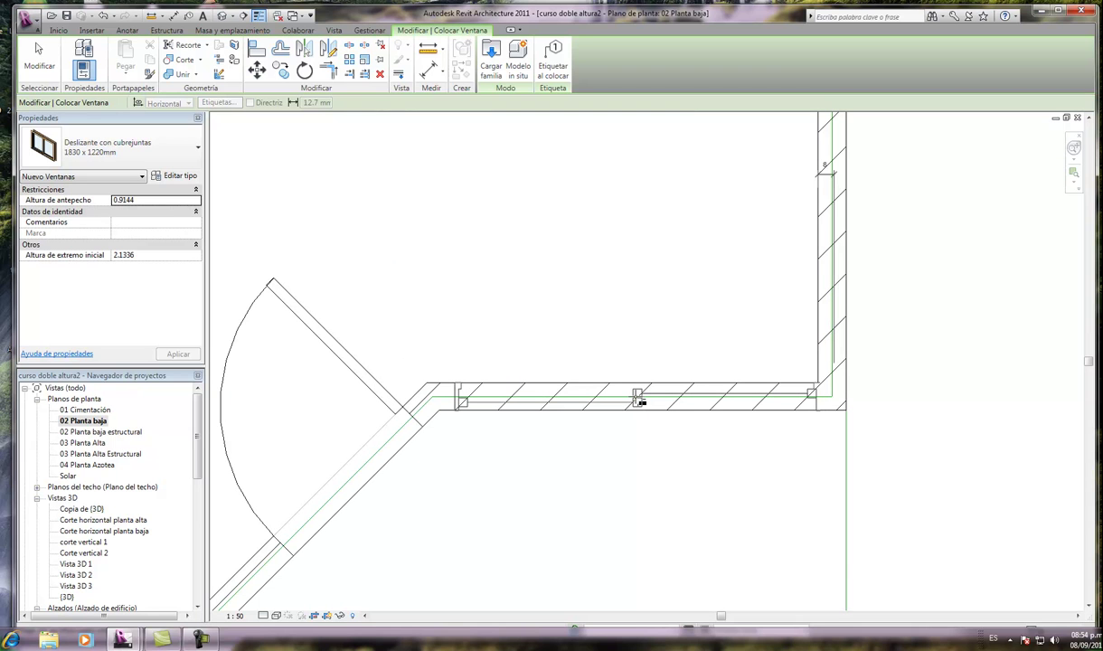
{"action": "scroll", "coordinate": [635, 403], "scroll_direction": "down", "scroll_amount": 2}
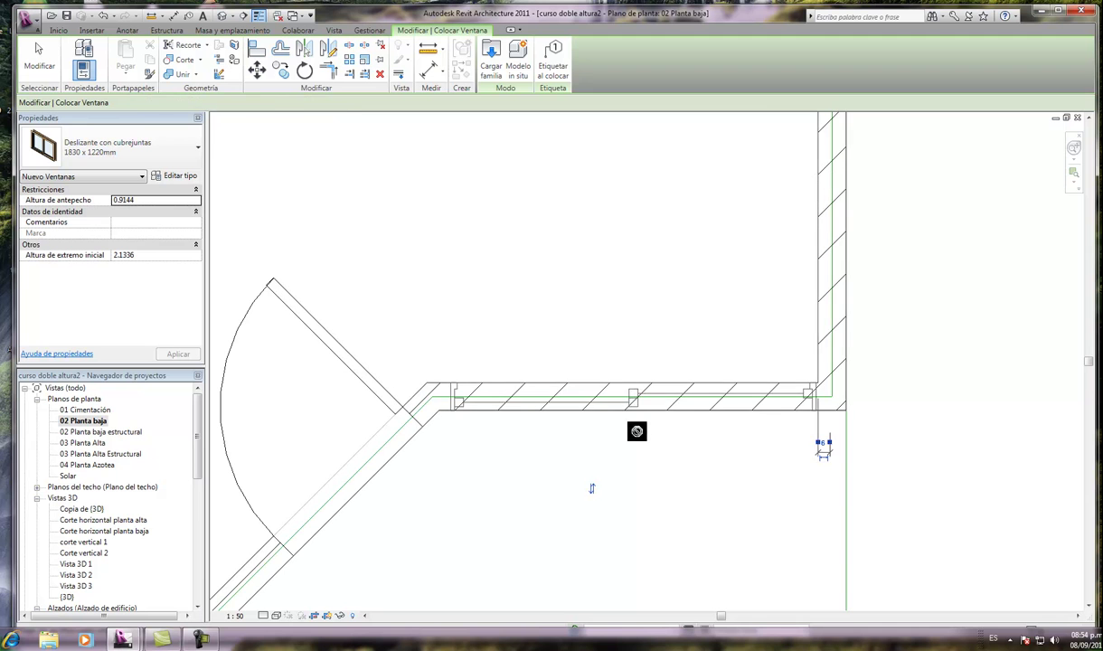
{"action": "scroll", "coordinate": [639, 441], "scroll_direction": "down", "scroll_amount": 2}
{"action": "scroll", "coordinate": [639, 441], "scroll_direction": "down", "scroll_amount": 2}
{"action": "scroll", "coordinate": [641, 438], "scroll_direction": "down", "scroll_amount": 2}
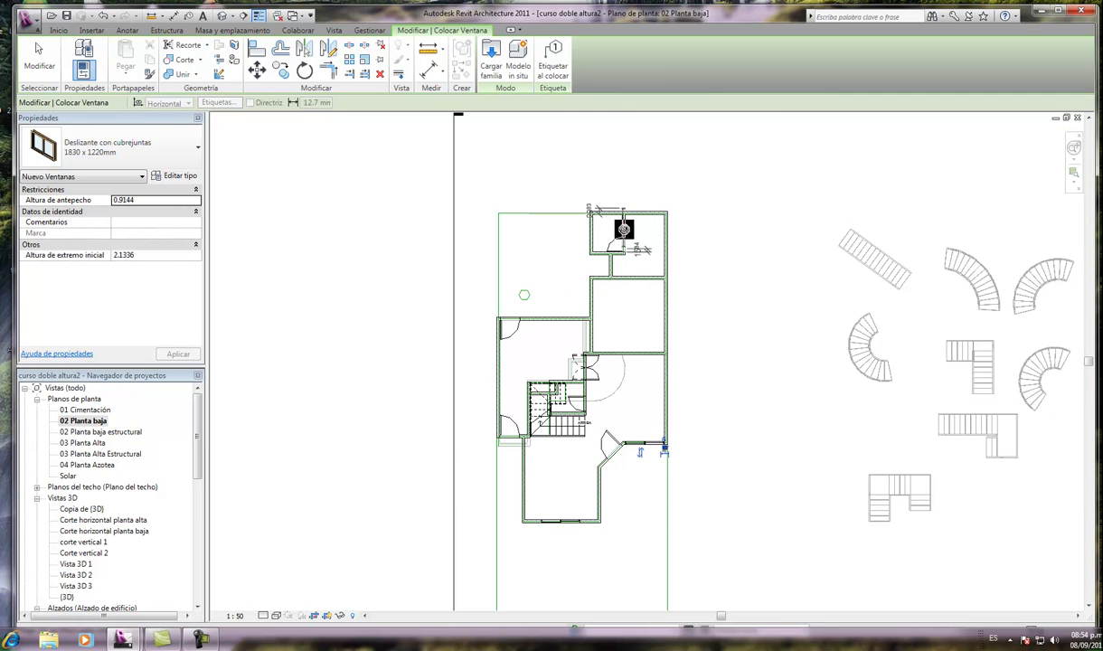
{"action": "scroll", "coordinate": [622, 229], "scroll_direction": "up", "scroll_amount": 2}
{"action": "scroll", "coordinate": [600, 286], "scroll_direction": "up", "scroll_amount": 2}
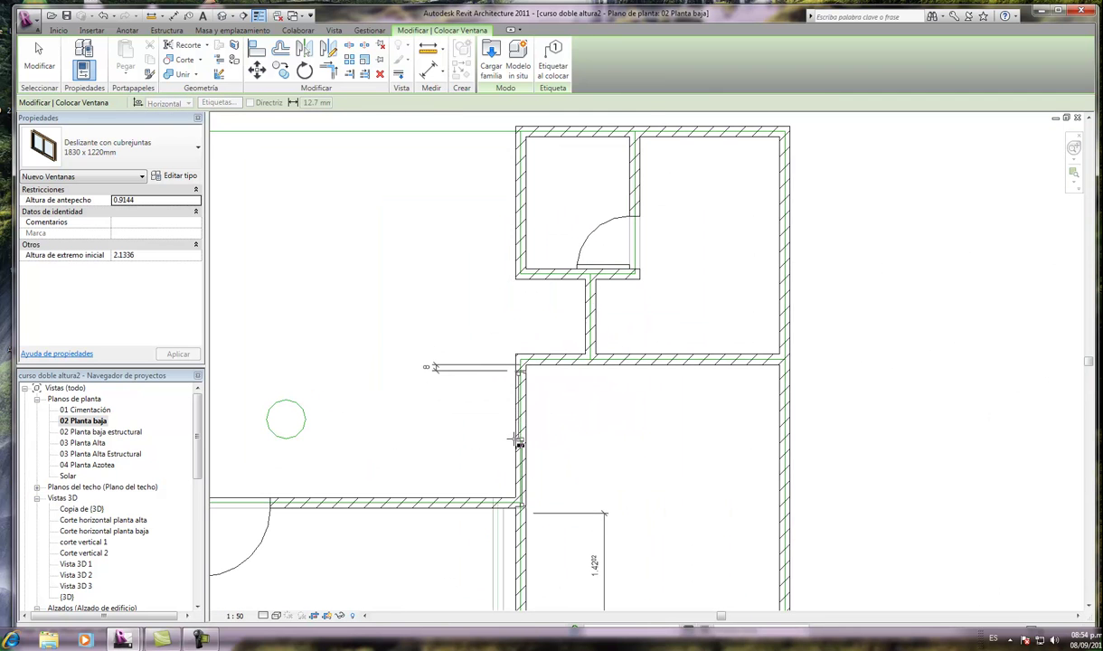
{"action": "scroll", "coordinate": [519, 435], "scroll_direction": "up", "scroll_amount": 2}
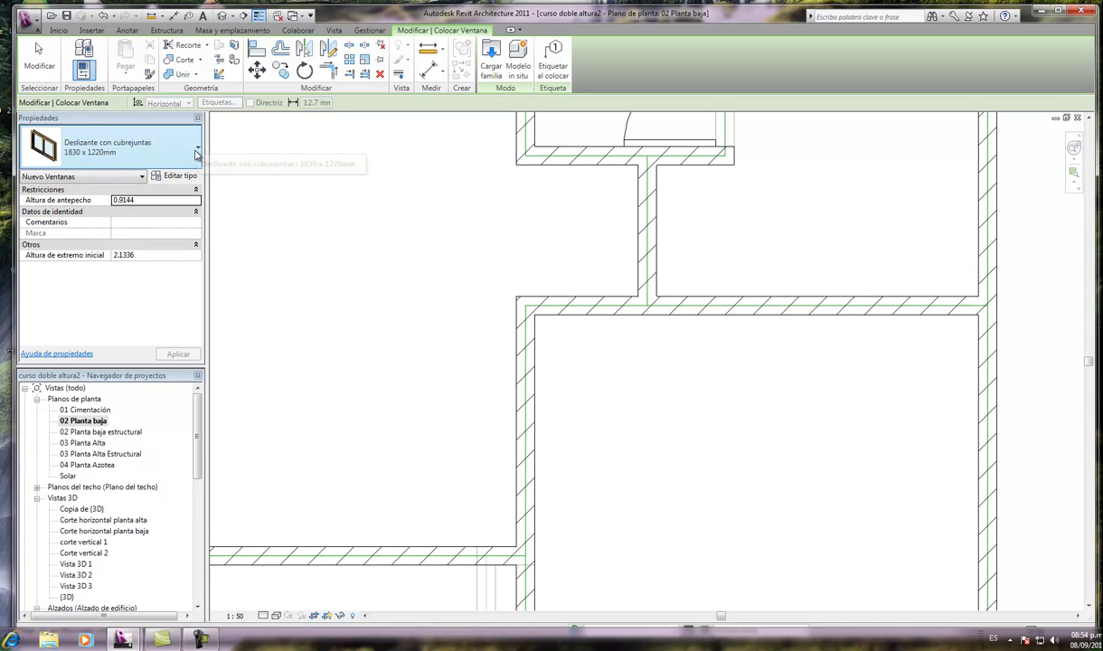
{"action": "left_click", "coordinate": [197, 152]}
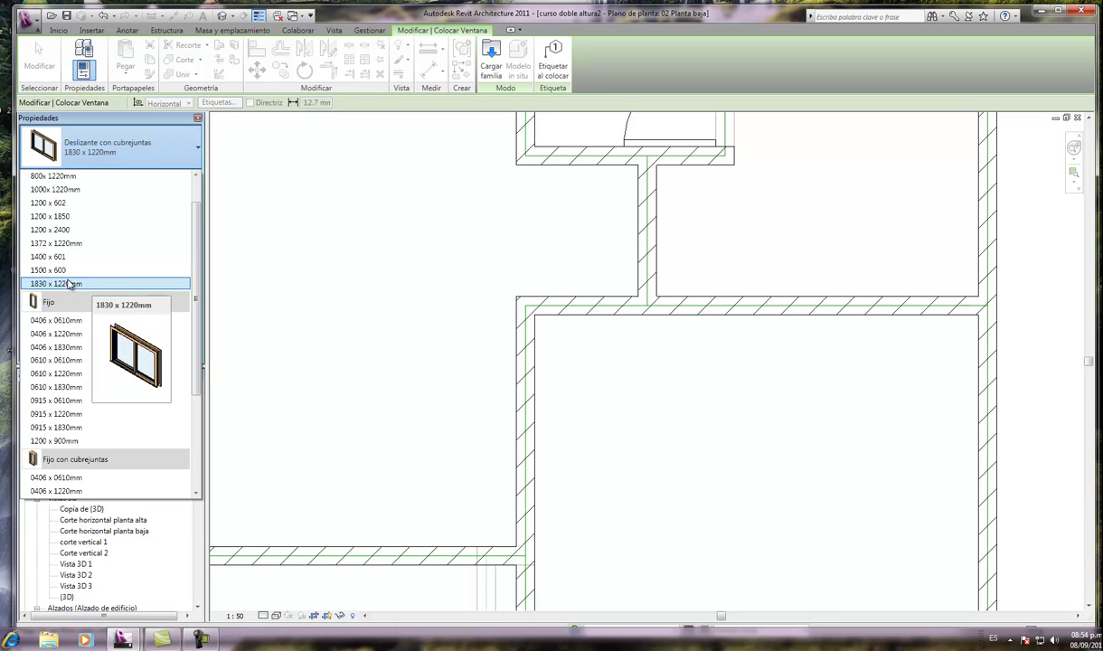
{"action": "mouse_move", "coordinate": [56, 244]}
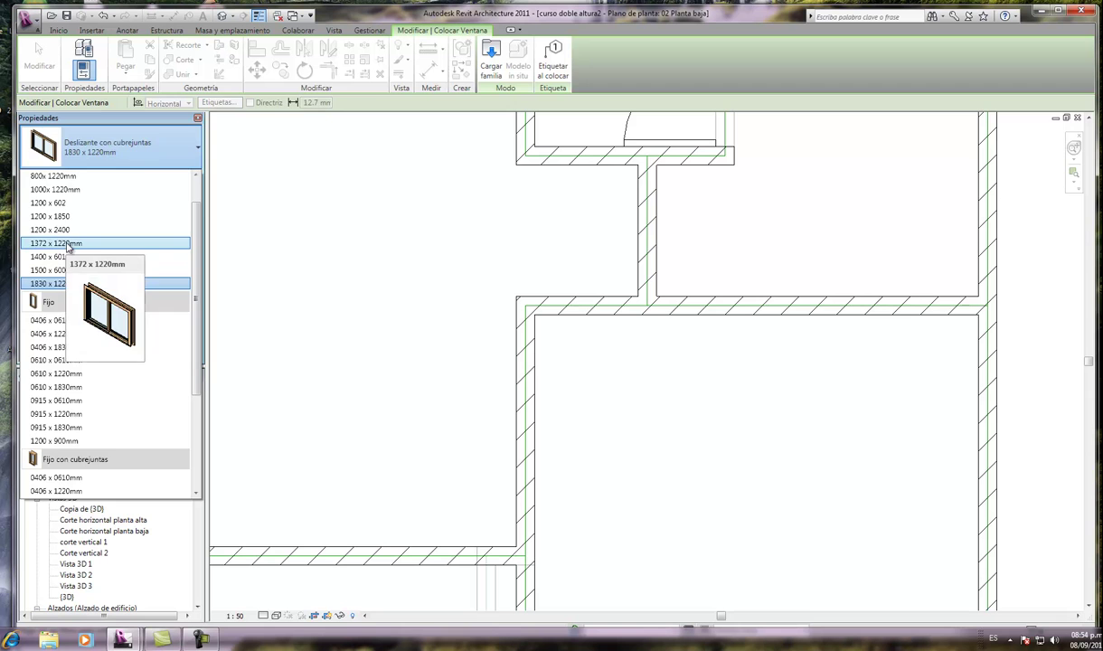
Step: Select the Deslizante con cubrejuntas 1372 x 1220mm sliding window type
{"action": "left_click", "coordinate": [68, 243]}
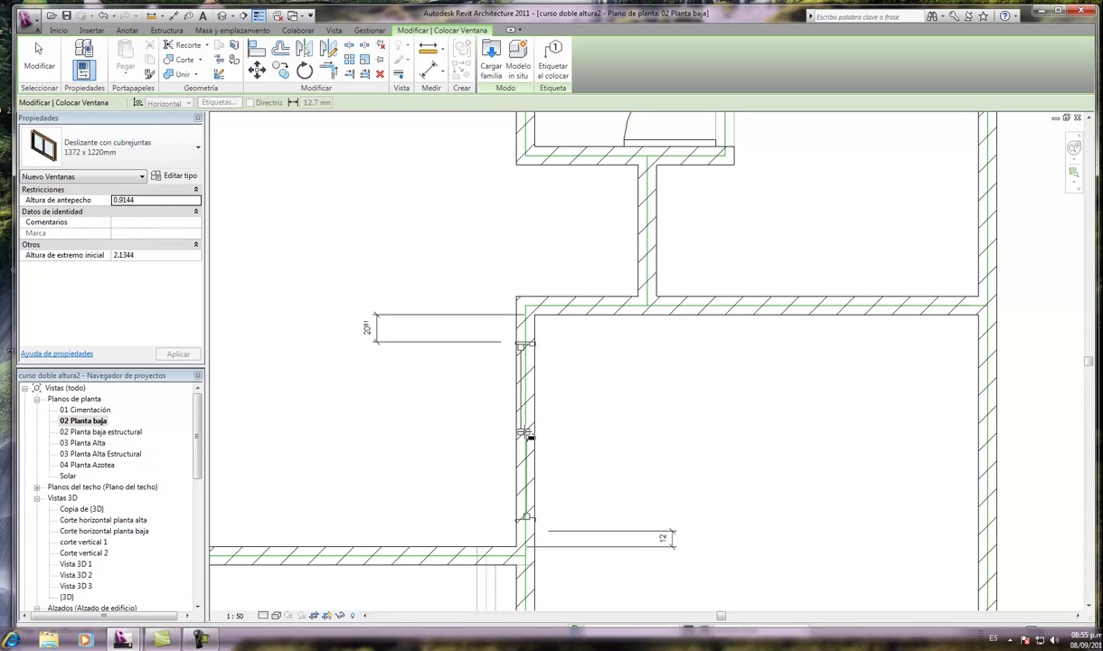
{"action": "scroll", "coordinate": [506, 444], "scroll_direction": "down", "scroll_amount": 3}
{"action": "scroll", "coordinate": [509, 443], "scroll_direction": "down", "scroll_amount": 2}
{"action": "scroll", "coordinate": [582, 351], "scroll_direction": "up", "scroll_amount": 2}
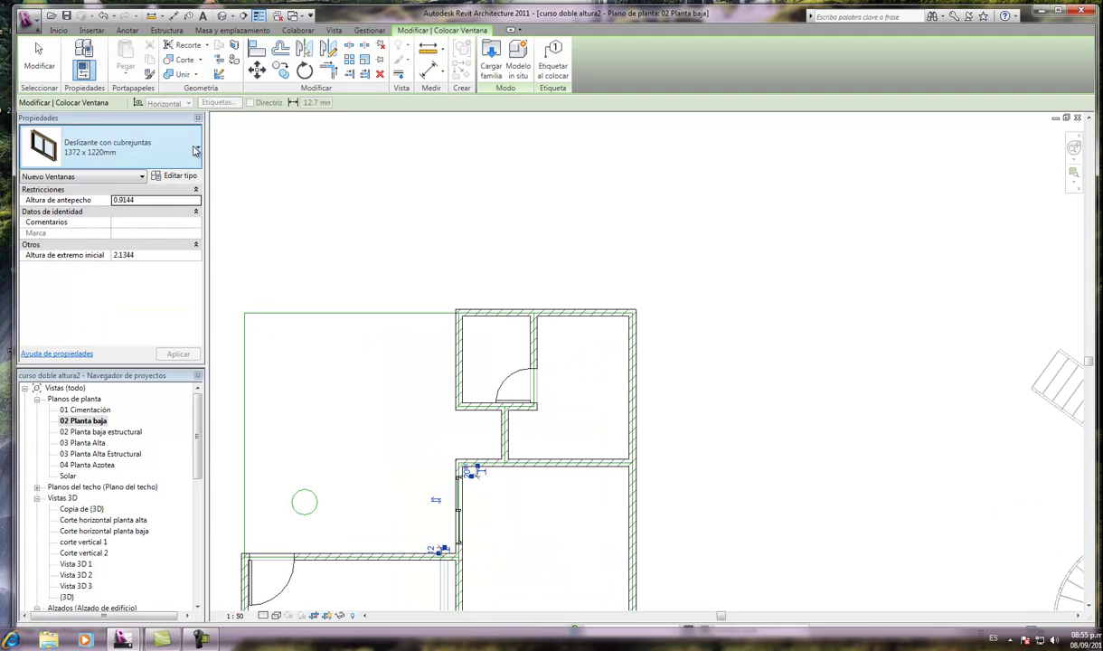
{"action": "scroll", "coordinate": [294, 170], "scroll_direction": "down", "scroll_amount": 1}
{"action": "scroll", "coordinate": [385, 163], "scroll_direction": "down", "scroll_amount": 1}
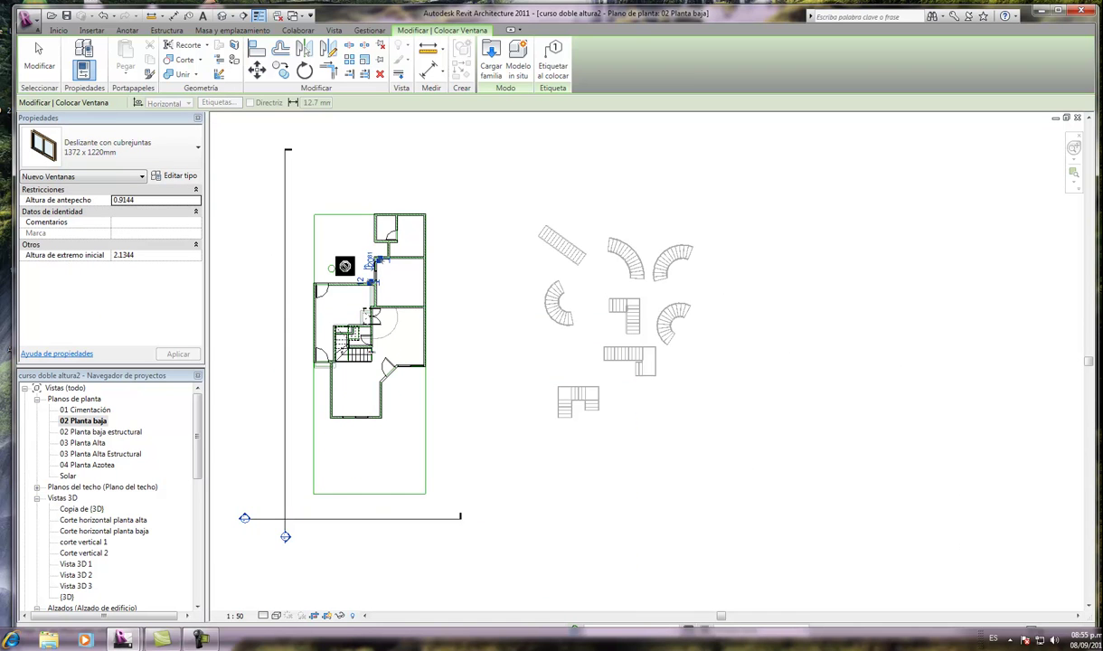
{"action": "scroll", "coordinate": [352, 298], "scroll_direction": "up", "scroll_amount": 2}
{"action": "scroll", "coordinate": [361, 302], "scroll_direction": "up", "scroll_amount": 2}
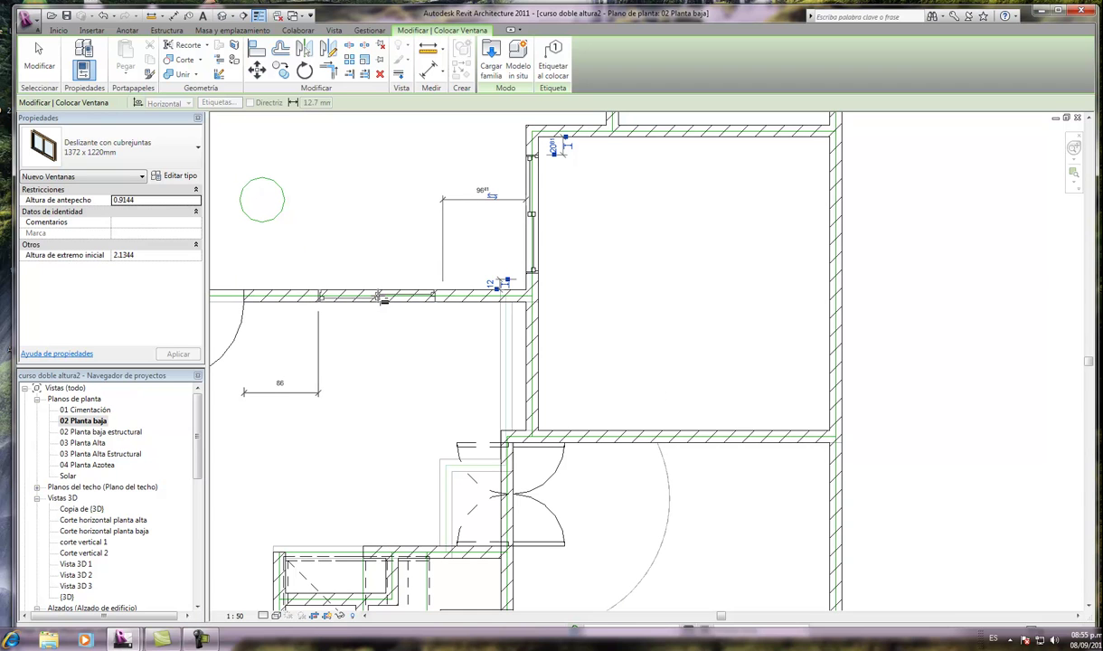
Step: Place the 1372 x 1220mm window in the wall of the large left room
{"action": "left_click", "coordinate": [380, 299]}
{"action": "scroll", "coordinate": [372, 239], "scroll_direction": "down", "scroll_amount": 1}
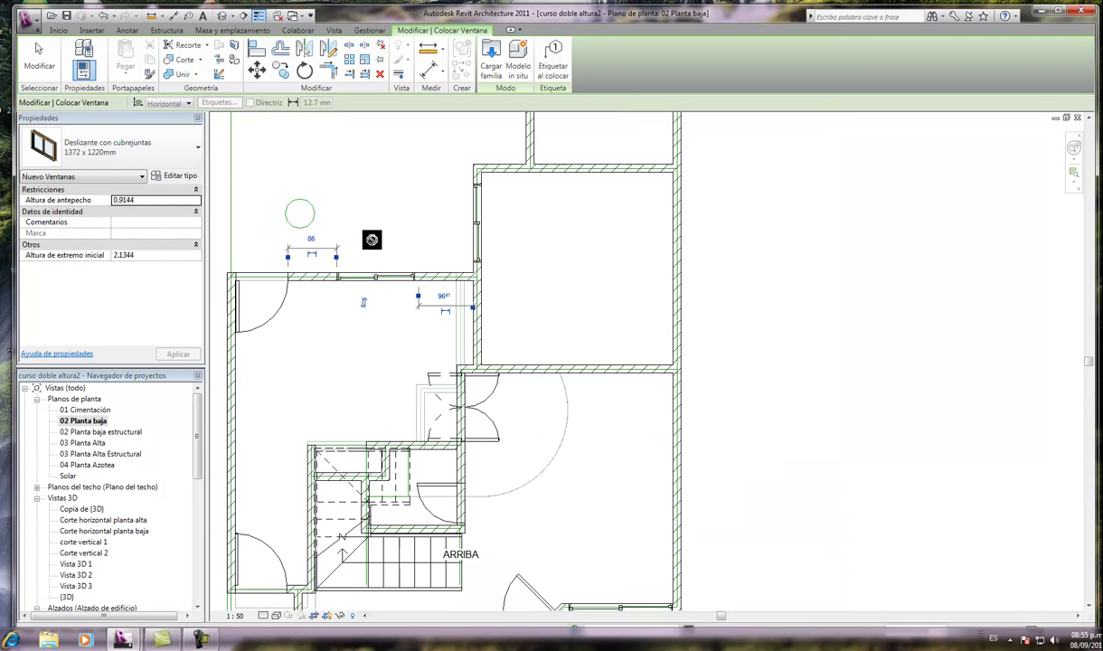
{"action": "scroll", "coordinate": [366, 348], "scroll_direction": "down", "scroll_amount": 1}
{"action": "scroll", "coordinate": [366, 348], "scroll_direction": "down", "scroll_amount": 1}
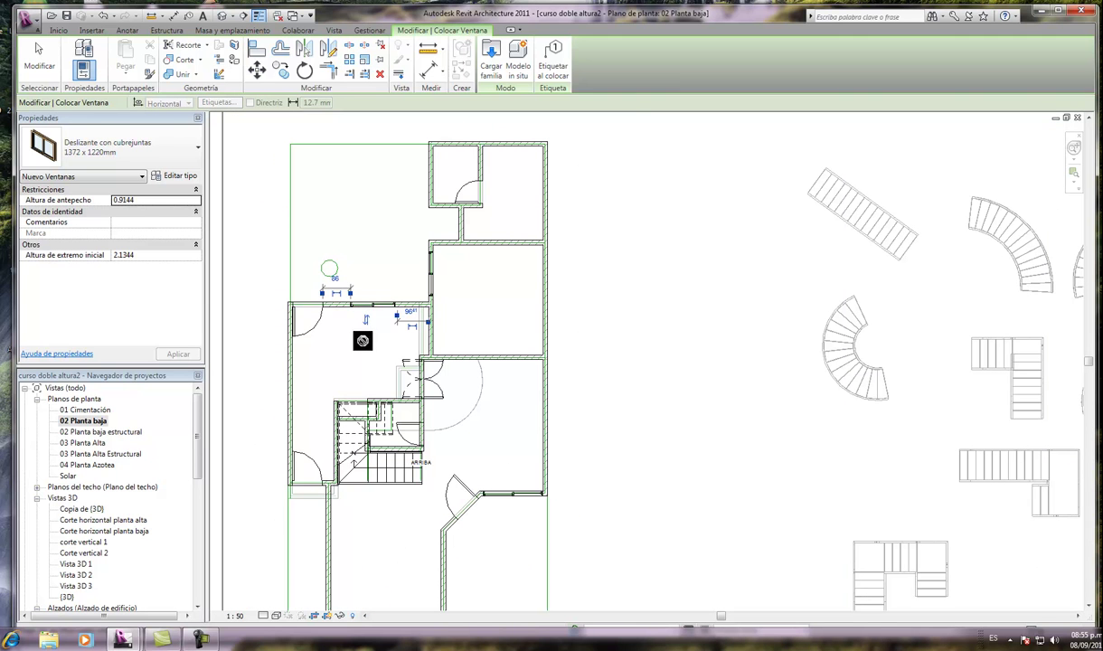
{"action": "left_click_drag", "start_coordinate": [348, 302], "coordinate": [322, 275]}
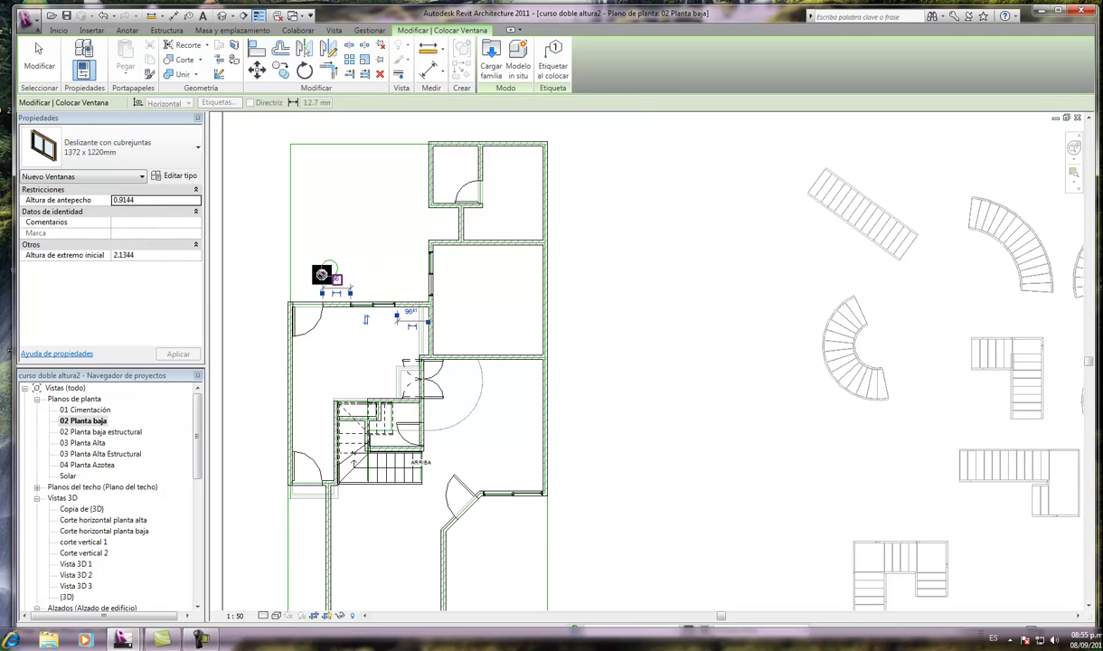
{"action": "left_click", "coordinate": [197, 147]}
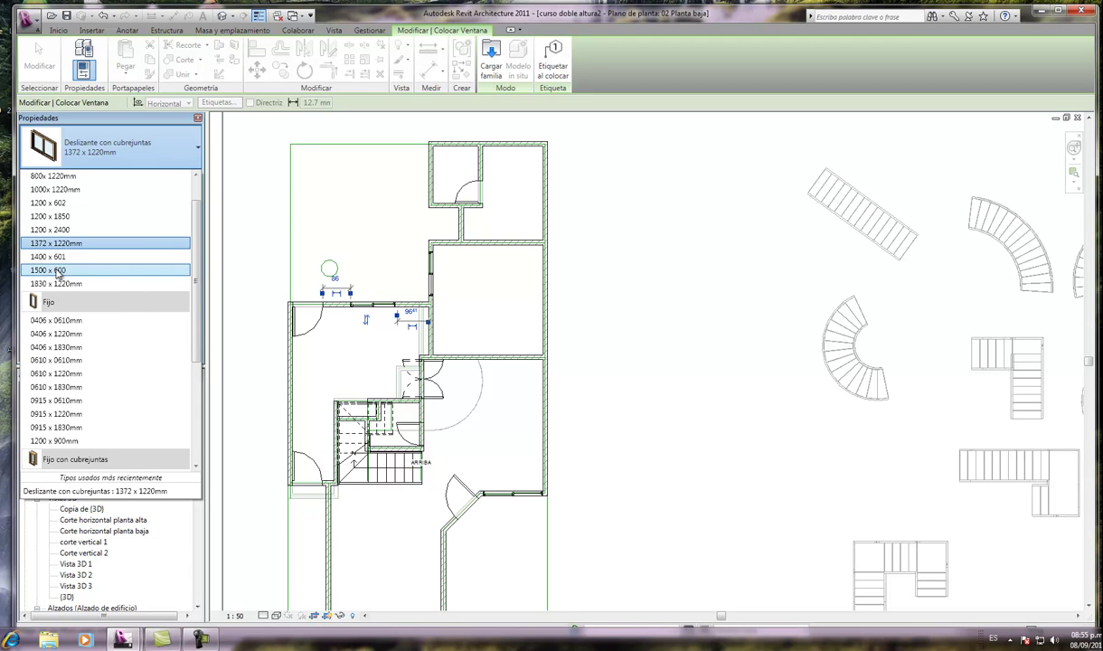
Step: Use 1500 x 600 sliding windows for the small top room's walls, then end the Window tool
{"action": "left_click", "coordinate": [59, 270]}
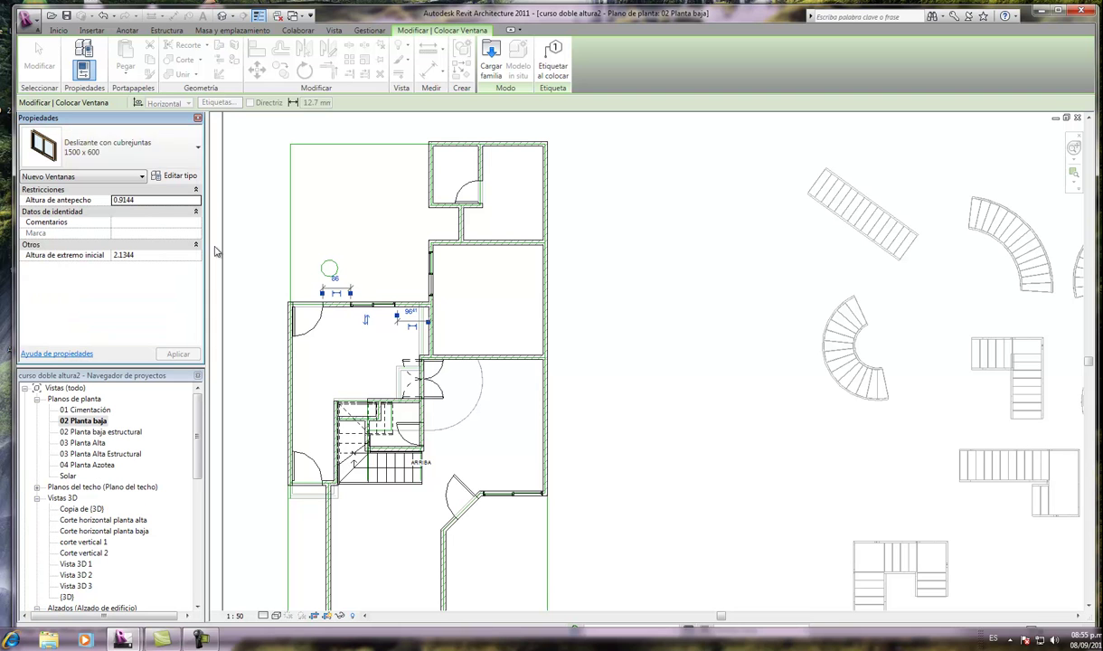
{"action": "scroll", "coordinate": [425, 172], "scroll_direction": "up", "scroll_amount": 5}
{"action": "scroll", "coordinate": [457, 179], "scroll_direction": "down", "scroll_amount": 3}
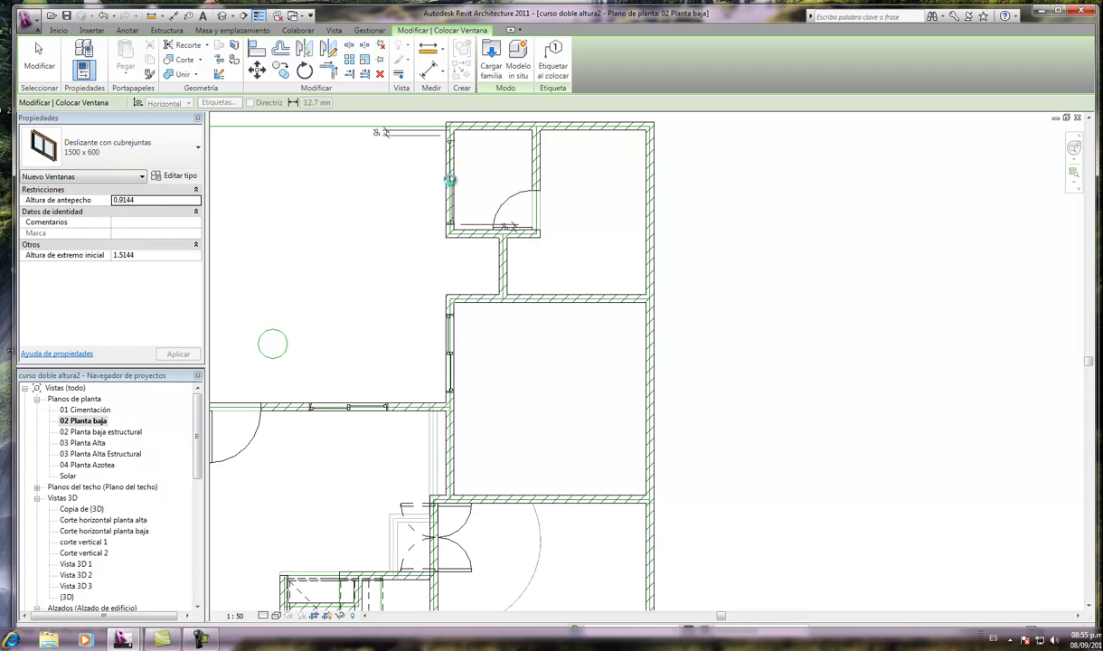
{"action": "scroll", "coordinate": [450, 178], "scroll_direction": "down", "scroll_amount": 3}
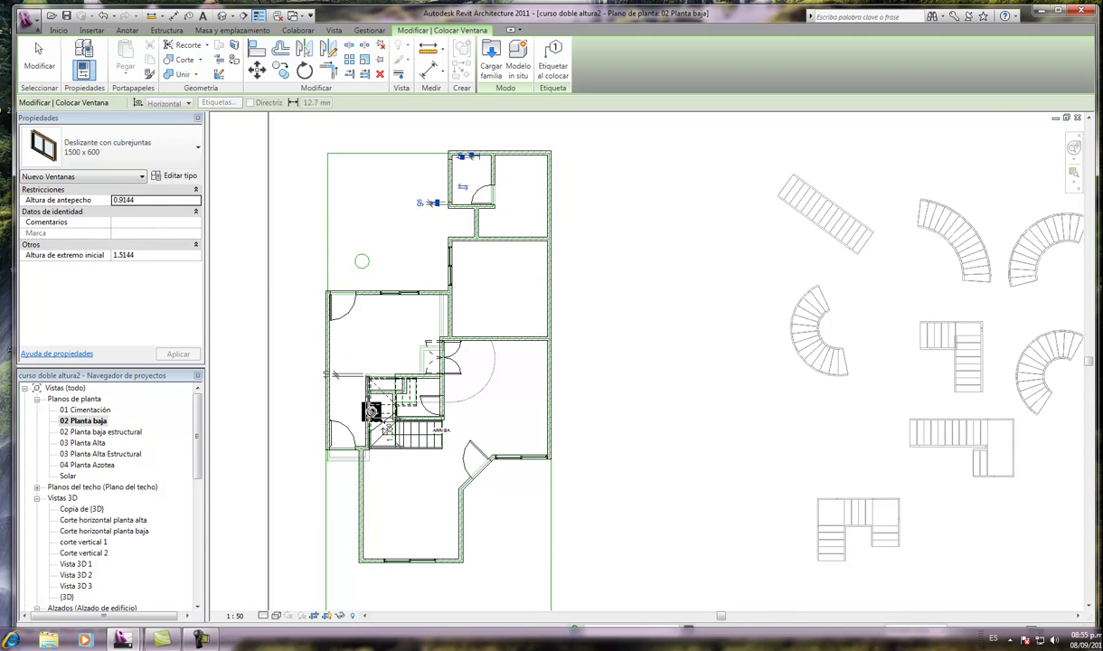
{"action": "scroll", "coordinate": [371, 412], "scroll_direction": "up", "scroll_amount": 5}
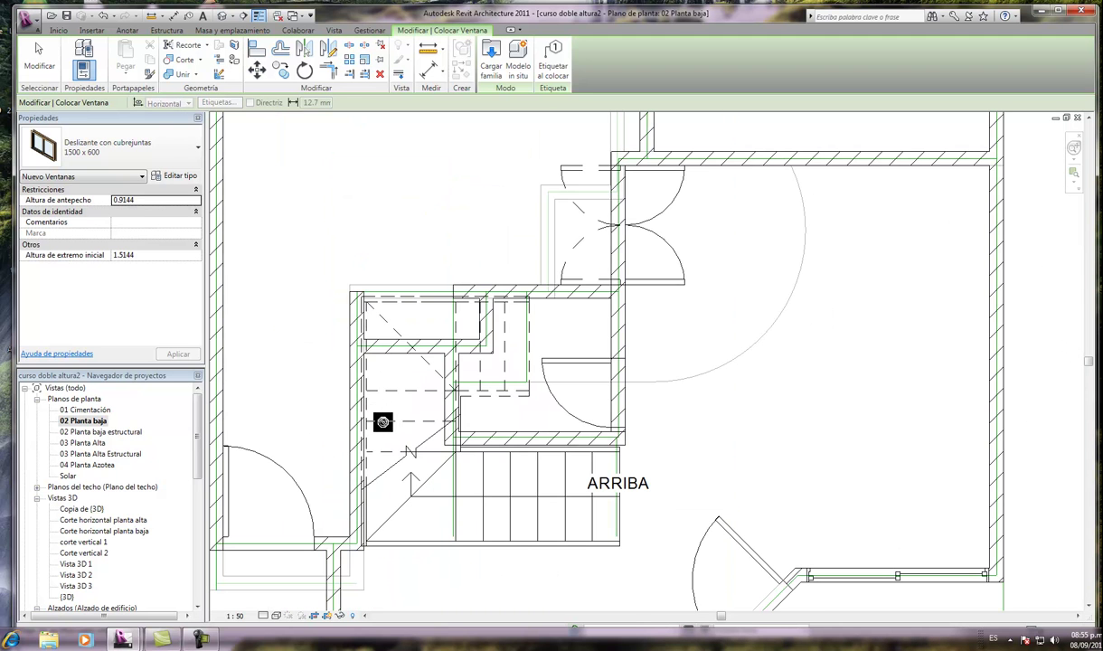
{"action": "scroll", "coordinate": [380, 414], "scroll_direction": "down", "scroll_amount": 1}
{"action": "scroll", "coordinate": [379, 414], "scroll_direction": "down", "scroll_amount": 1}
{"action": "scroll", "coordinate": [378, 443], "scroll_direction": "down", "scroll_amount": 1}
{"action": "scroll", "coordinate": [377, 443], "scroll_direction": "down", "scroll_amount": 2}
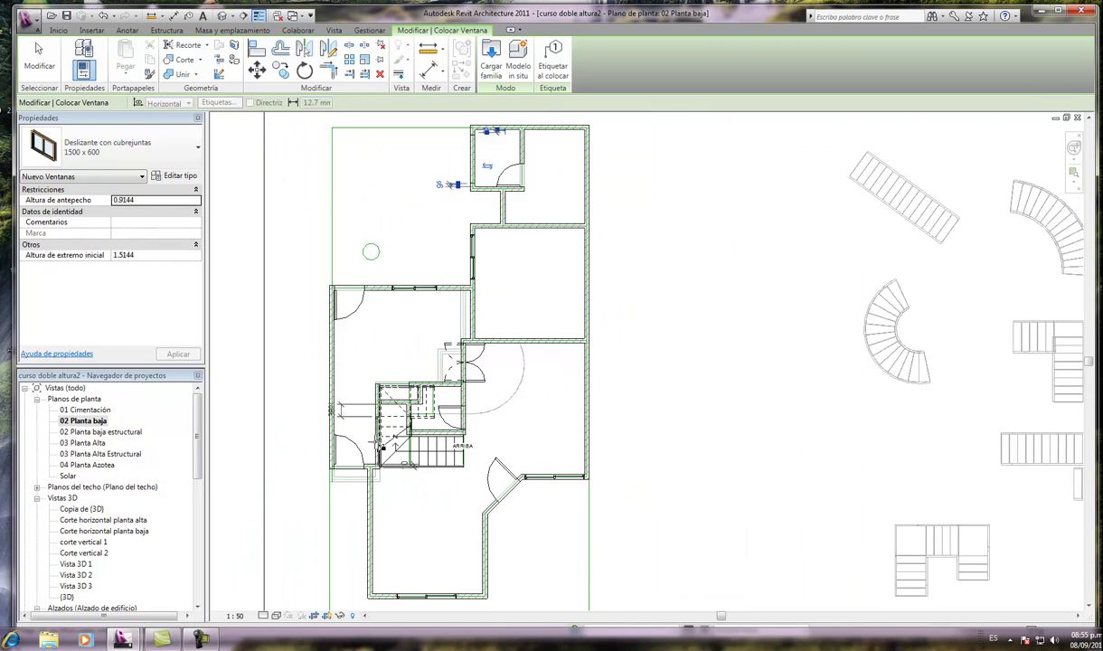
{"action": "scroll", "coordinate": [366, 416], "scroll_direction": "down", "scroll_amount": 1}
{"action": "key", "text": "Escape"}
{"action": "key", "text": "Escape"}
Step: Open the 03 Planta Alta upper floor plan
{"action": "double_click", "coordinate": [86, 443]}
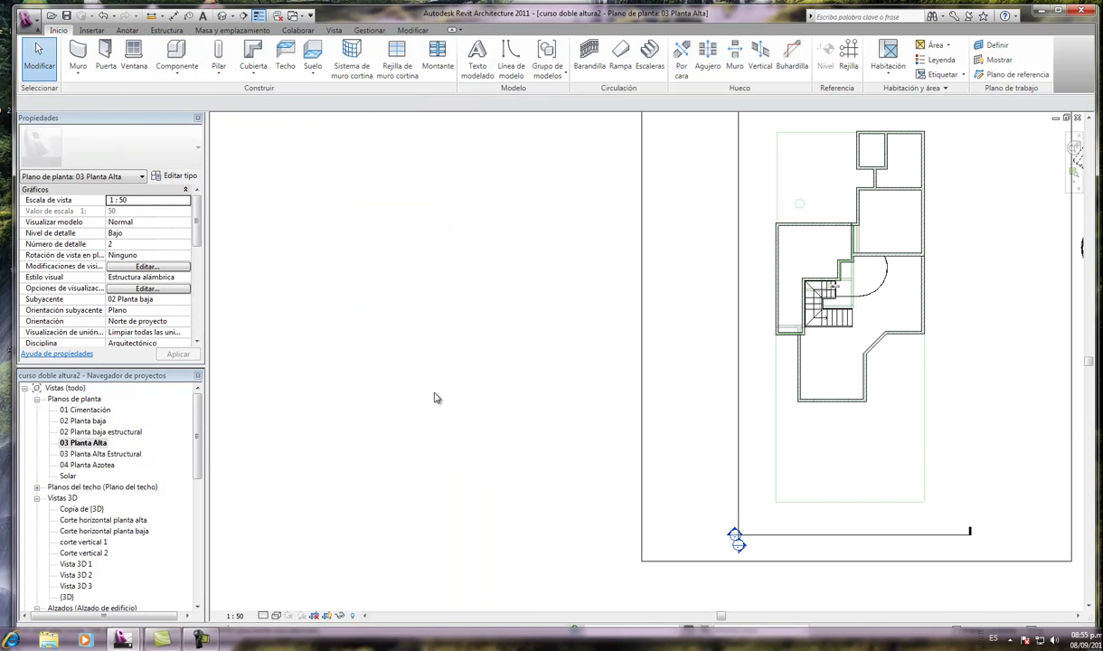
{"action": "scroll", "coordinate": [433, 398], "scroll_direction": "down", "scroll_amount": 1}
{"action": "scroll", "coordinate": [786, 325], "scroll_direction": "up", "scroll_amount": 2}
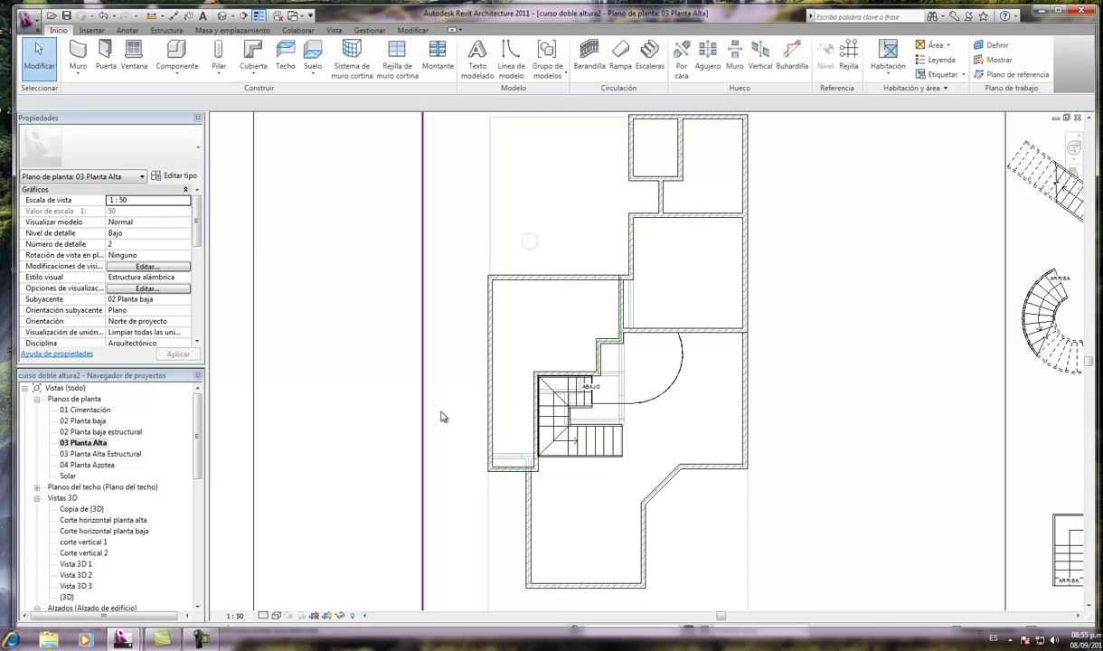
{"action": "scroll", "coordinate": [703, 481], "scroll_direction": "up", "scroll_amount": 2}
{"action": "scroll", "coordinate": [704, 497], "scroll_direction": "up", "scroll_amount": 1}
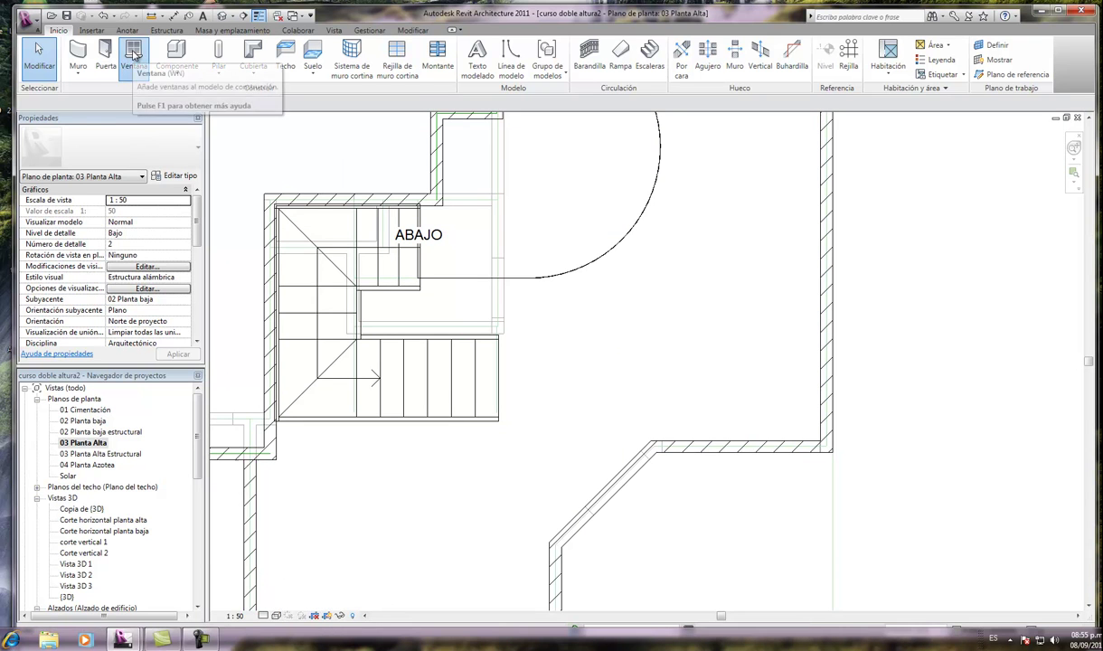
Step: Place a sliding window in one of the upper-floor walls and finish the Window tool
{"action": "left_click", "coordinate": [134, 55]}
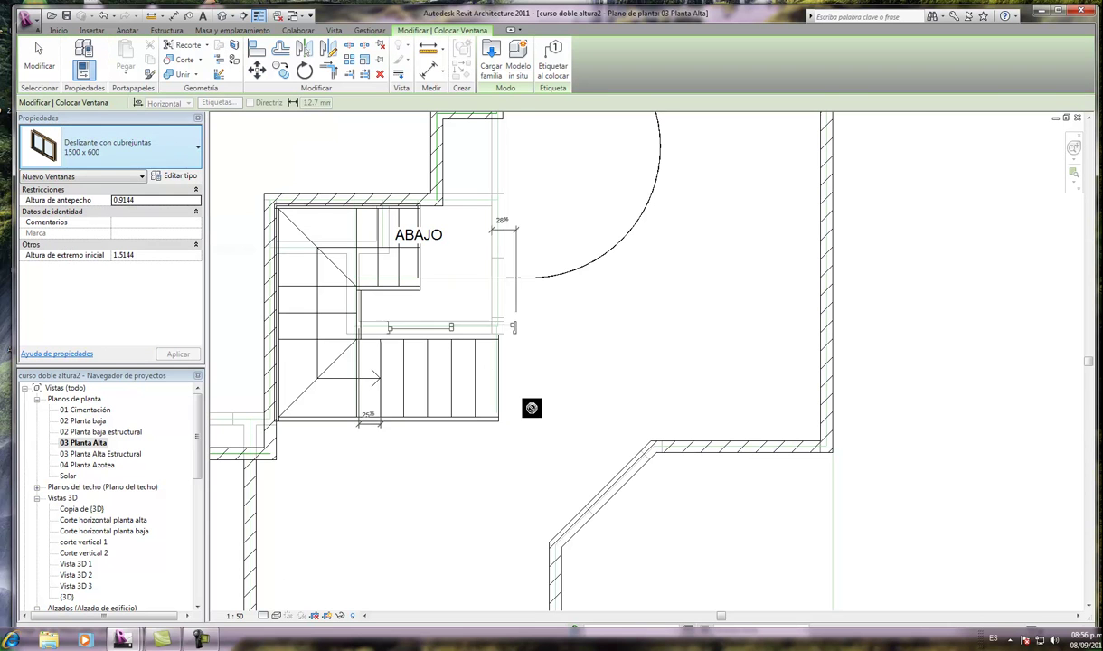
{"action": "scroll", "coordinate": [543, 452], "scroll_direction": "down", "scroll_amount": 3}
{"action": "scroll", "coordinate": [557, 467], "scroll_direction": "down", "scroll_amount": 1}
{"action": "scroll", "coordinate": [498, 269], "scroll_direction": "down", "scroll_amount": 1}
{"action": "scroll", "coordinate": [498, 270], "scroll_direction": "up", "scroll_amount": 5}
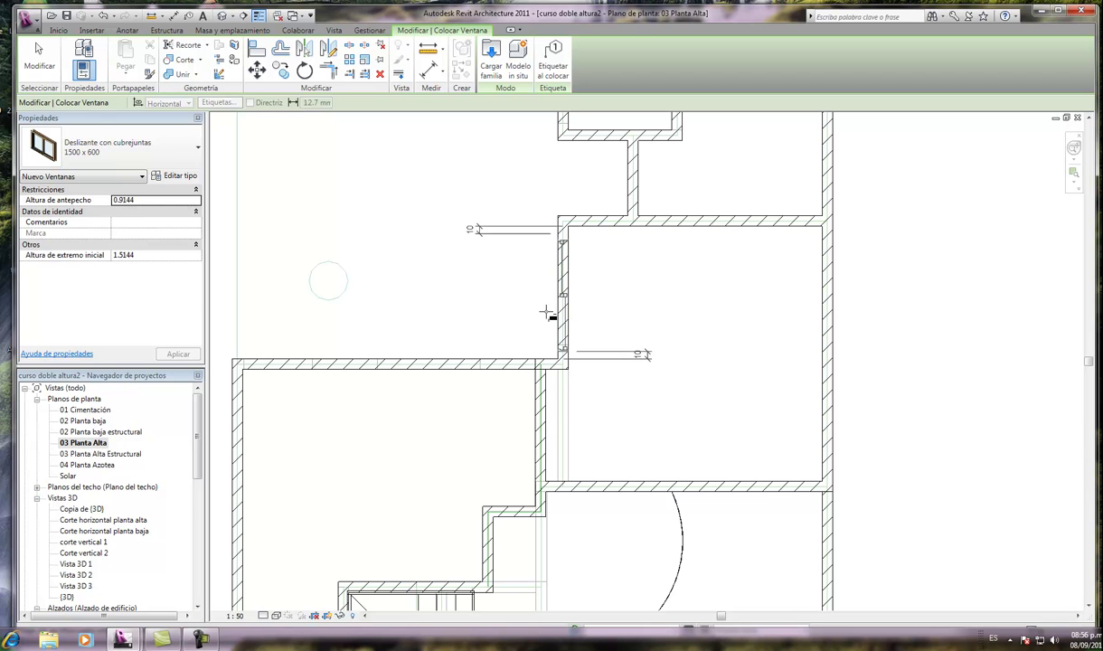
{"action": "left_click", "coordinate": [545, 313]}
{"action": "scroll", "coordinate": [528, 323], "scroll_direction": "down", "scroll_amount": 2}
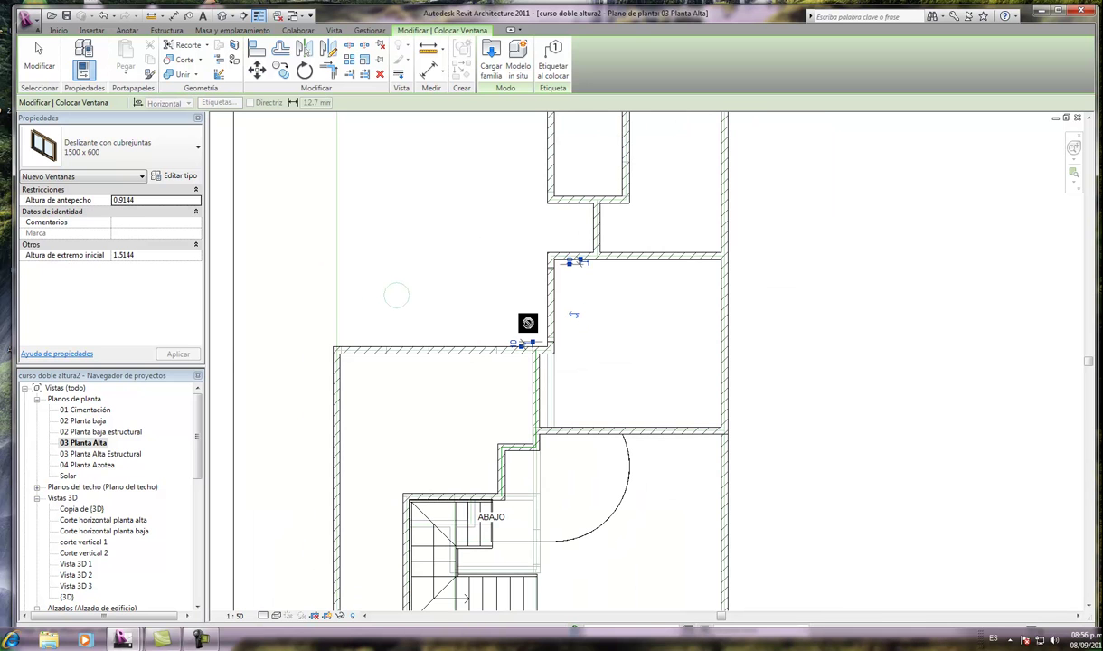
{"action": "scroll", "coordinate": [523, 310], "scroll_direction": "up", "scroll_amount": 2}
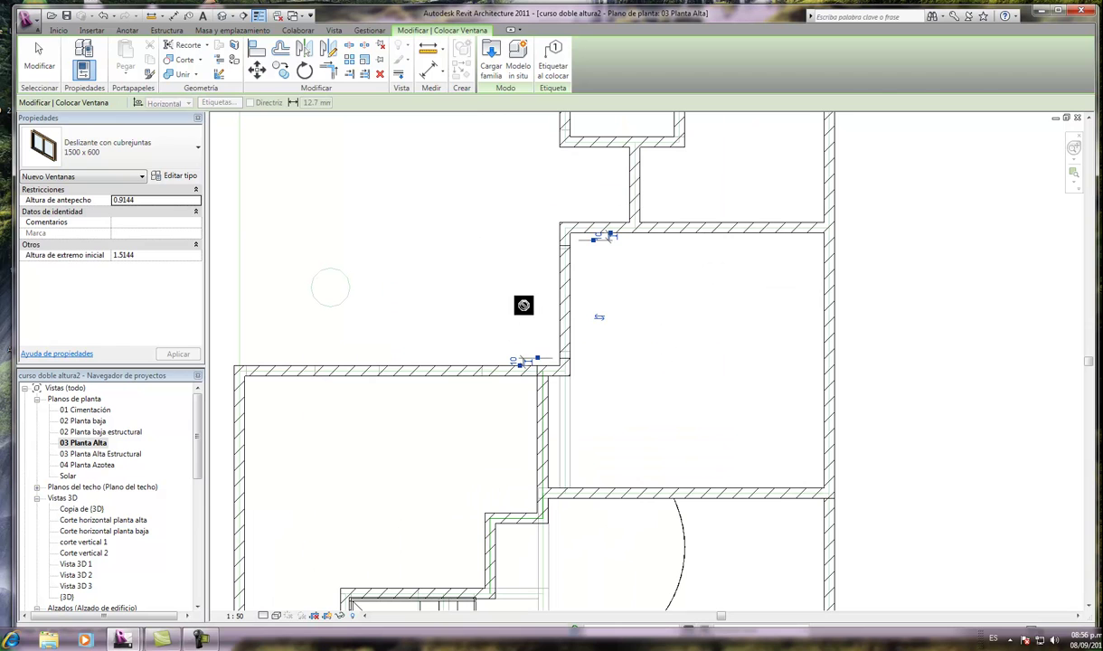
{"action": "key", "text": "Escape"}
{"action": "key", "text": "Escape"}
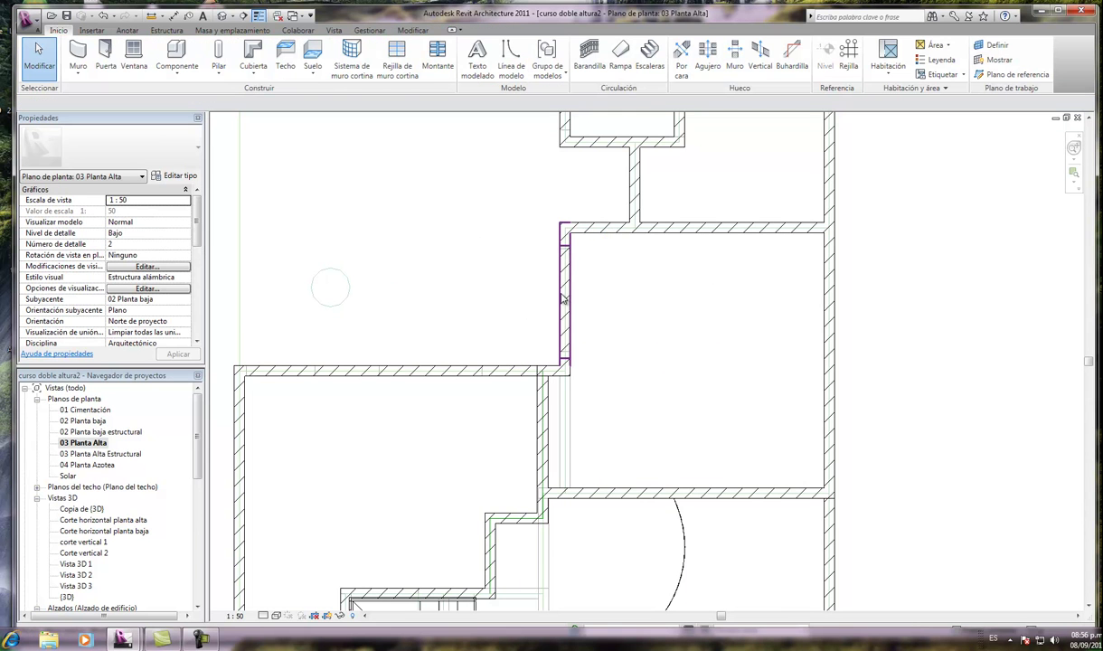
{"action": "scroll", "coordinate": [567, 344], "scroll_direction": "up", "scroll_amount": 2}
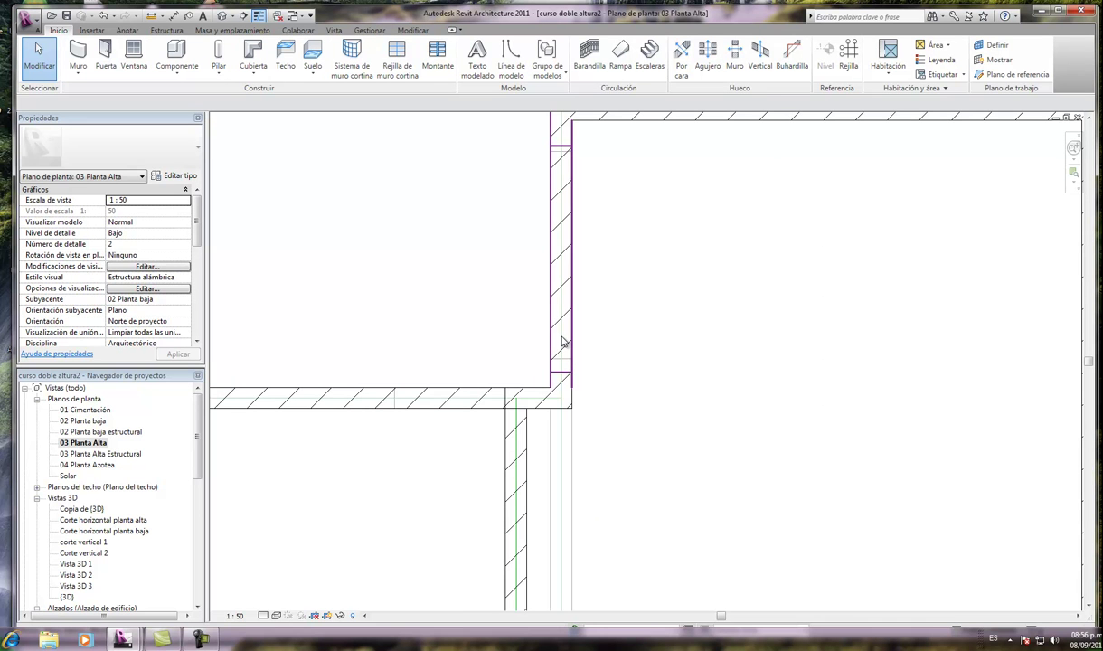
{"action": "scroll", "coordinate": [520, 341], "scroll_direction": "down", "scroll_amount": 2}
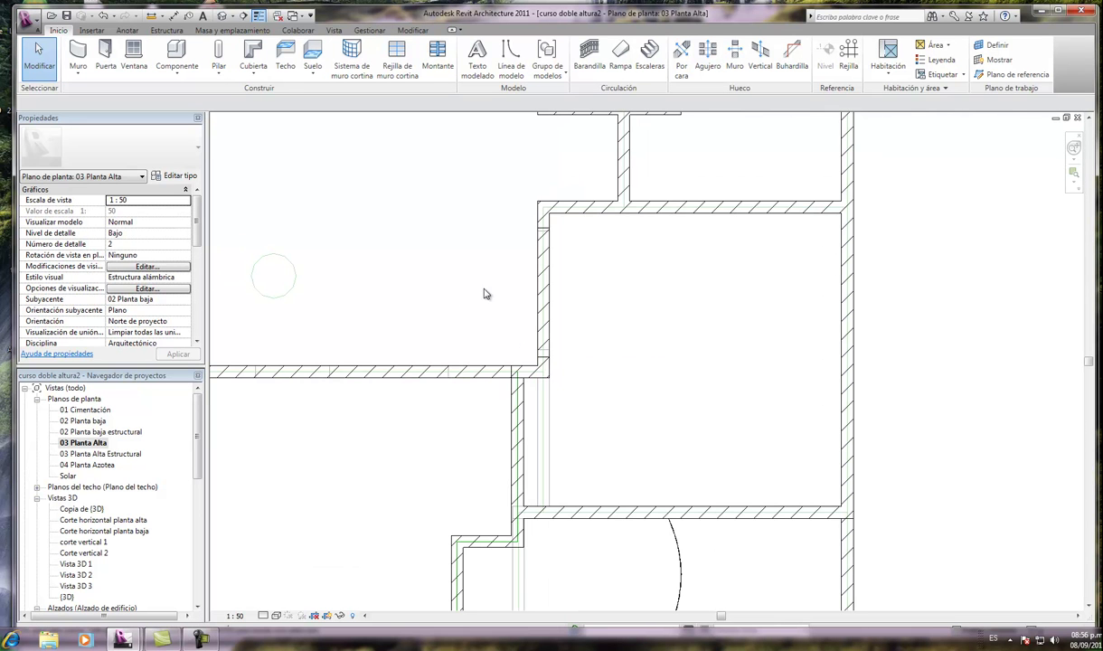
{"action": "scroll", "coordinate": [628, 283], "scroll_direction": "down", "scroll_amount": 3}
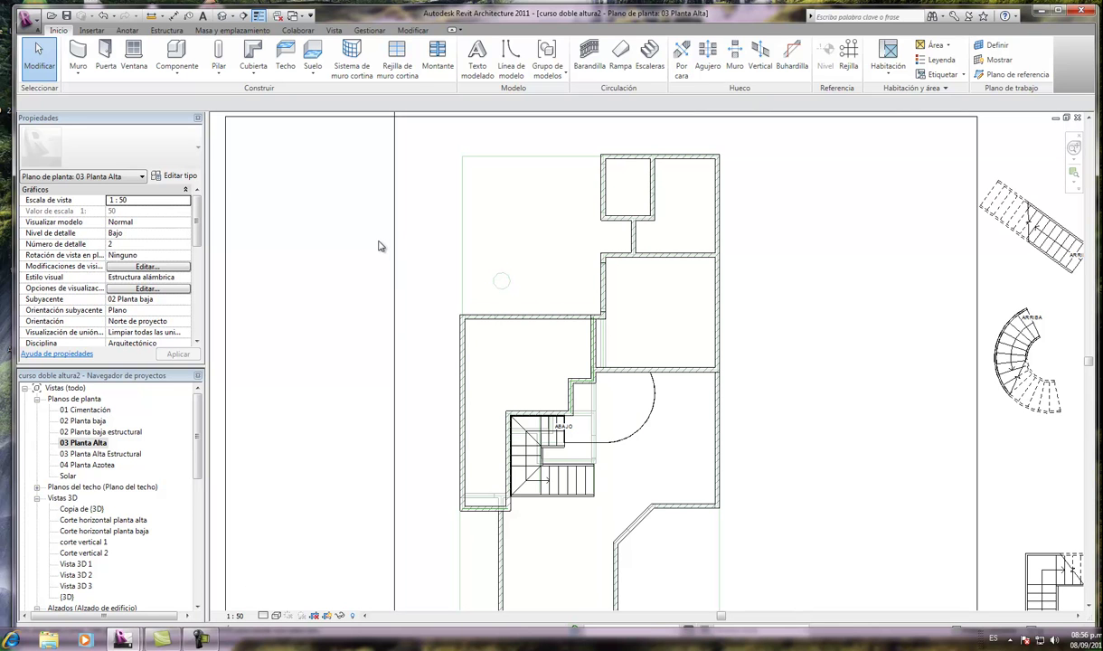
Step: Place a 1830 x 1220mm sliding window in the upper-floor left room's top wall
{"action": "left_click", "coordinate": [134, 57]}
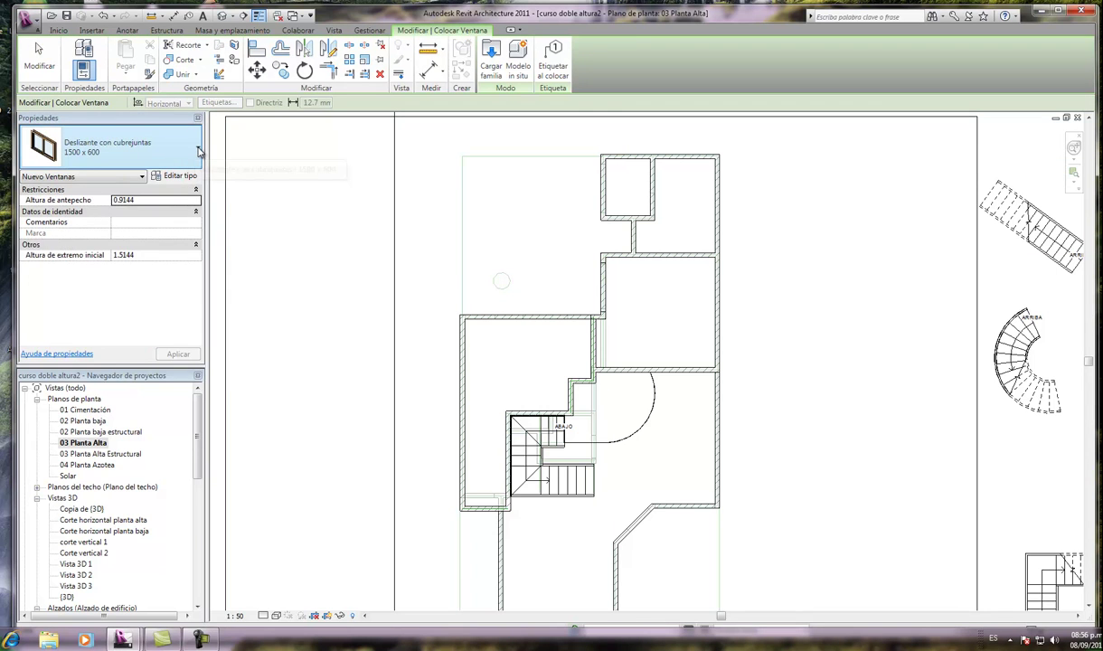
{"action": "left_click", "coordinate": [199, 151]}
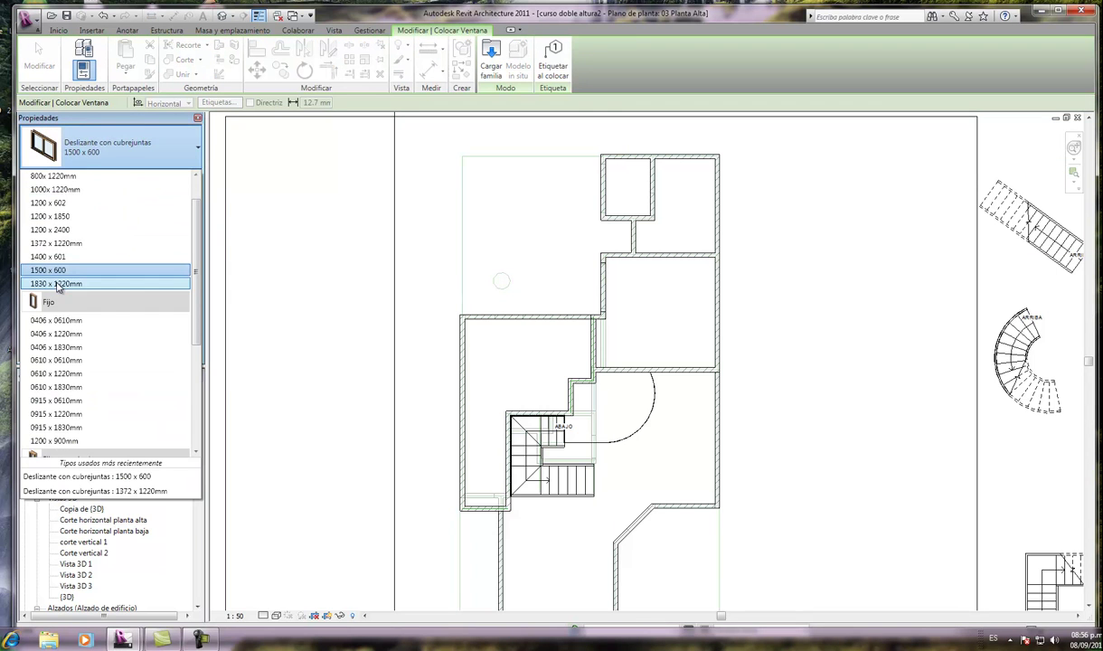
{"action": "mouse_move", "coordinate": [56, 284]}
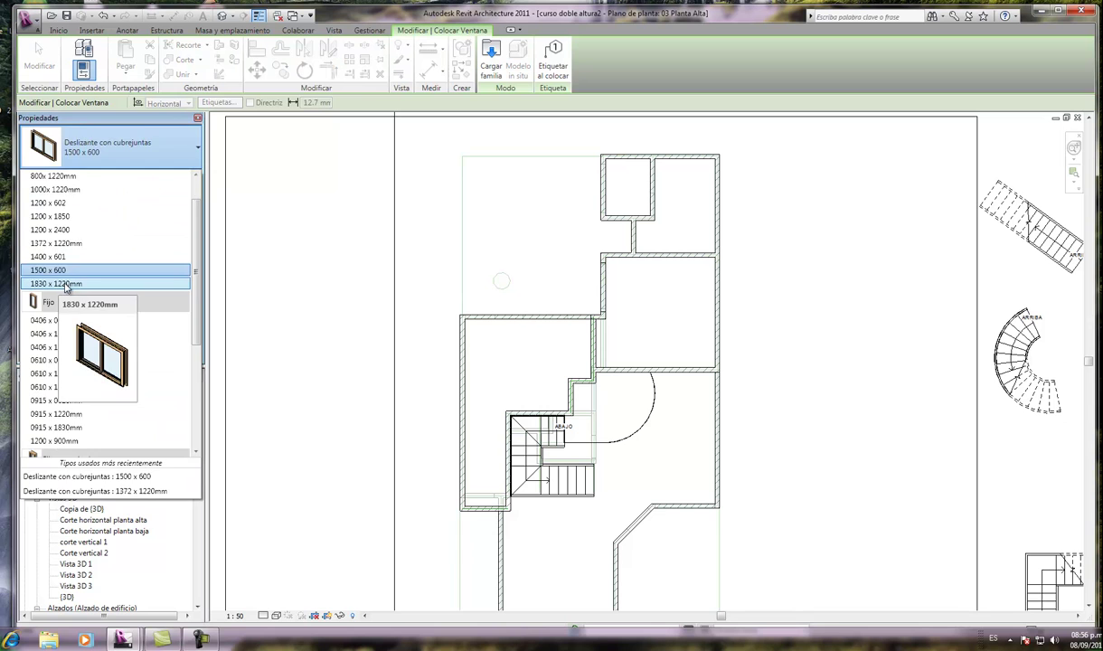
{"action": "left_click", "coordinate": [65, 284]}
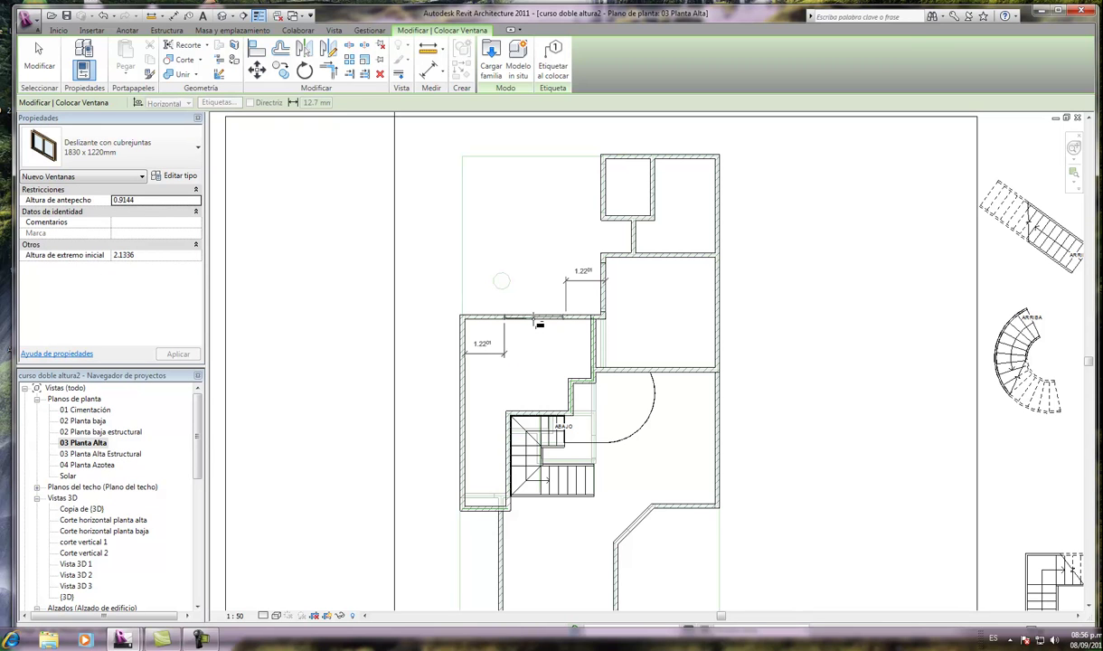
{"action": "left_click", "coordinate": [535, 320]}
{"action": "scroll", "coordinate": [517, 291], "scroll_direction": "down", "scroll_amount": 2}
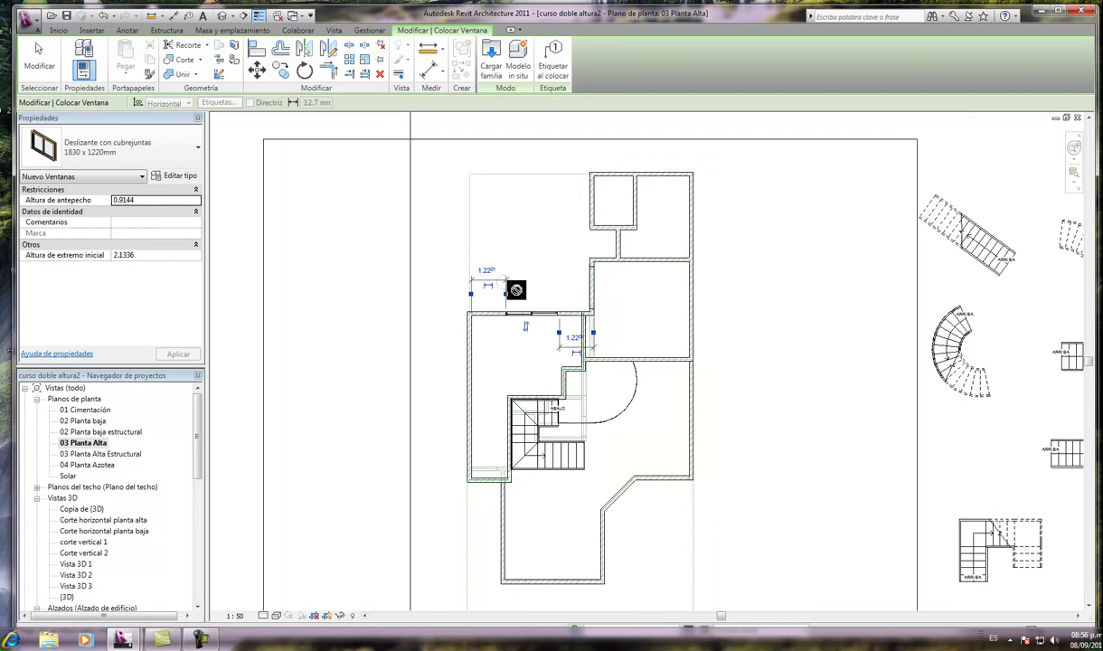
{"action": "left_click", "coordinate": [199, 151]}
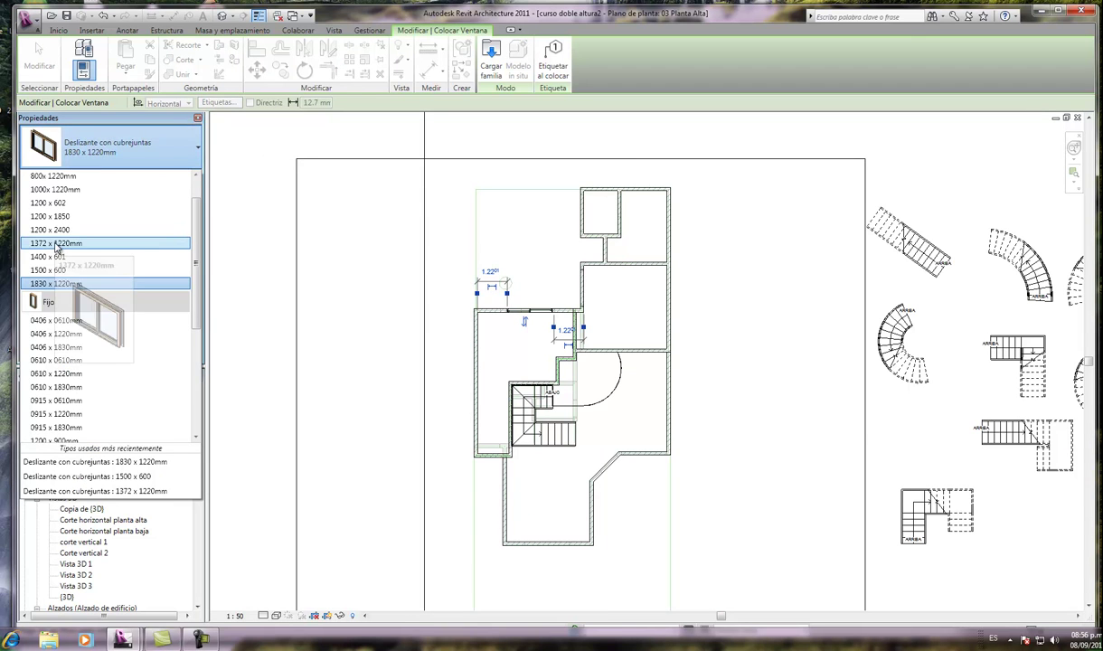